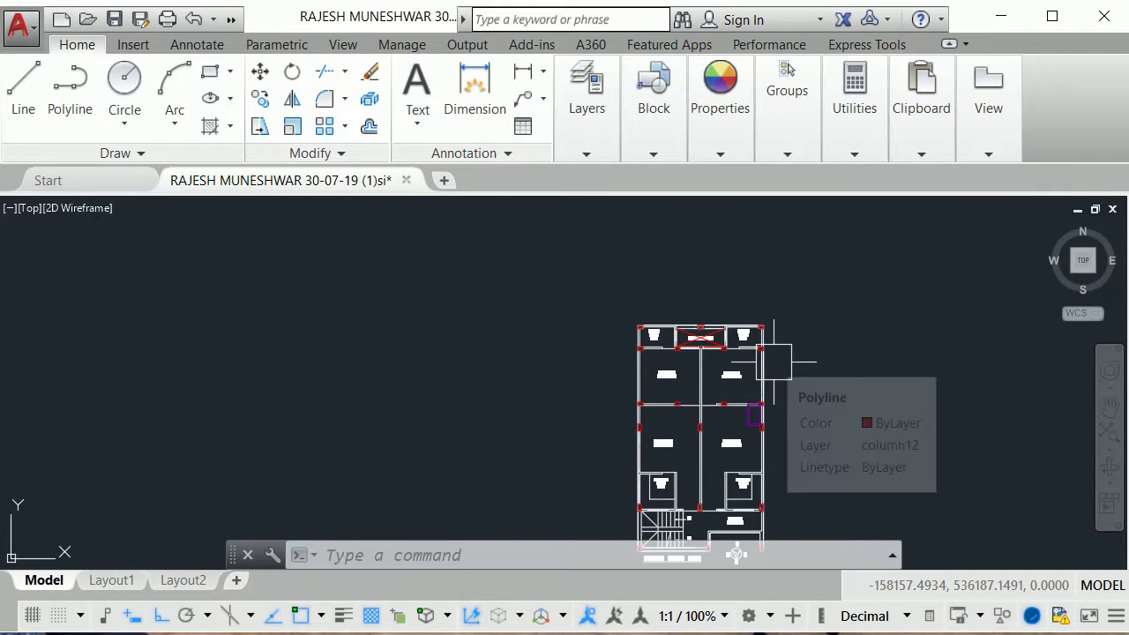
Step: Pan and zoom so the ground floor plan is framed in the view
middle_drag(683, 423, 504, 352)
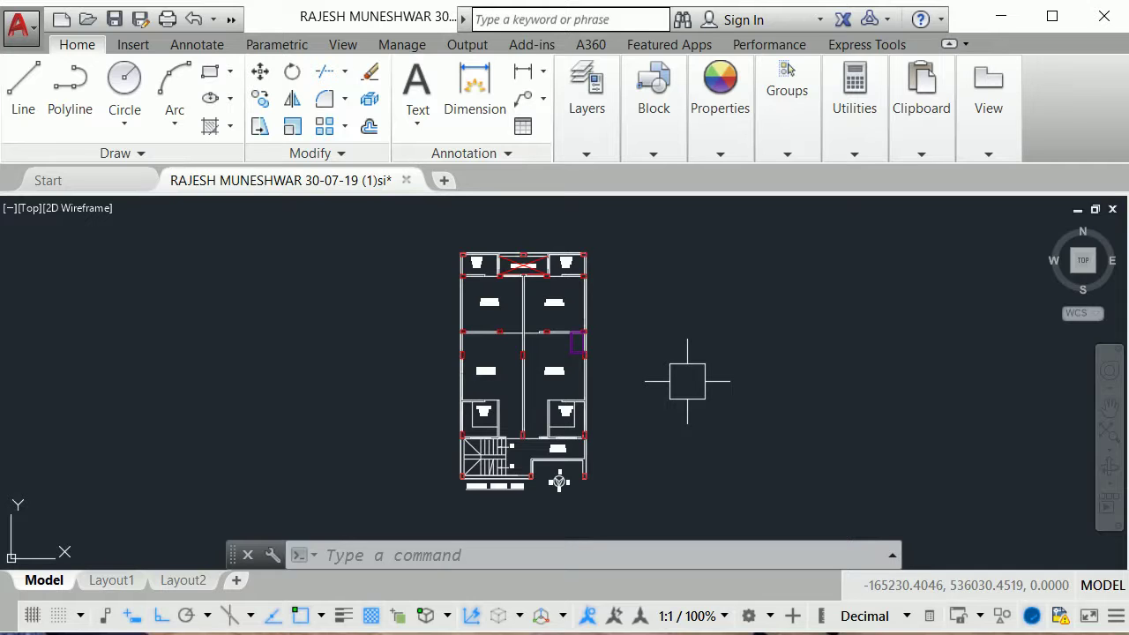
scroll(688, 381, up, 2)
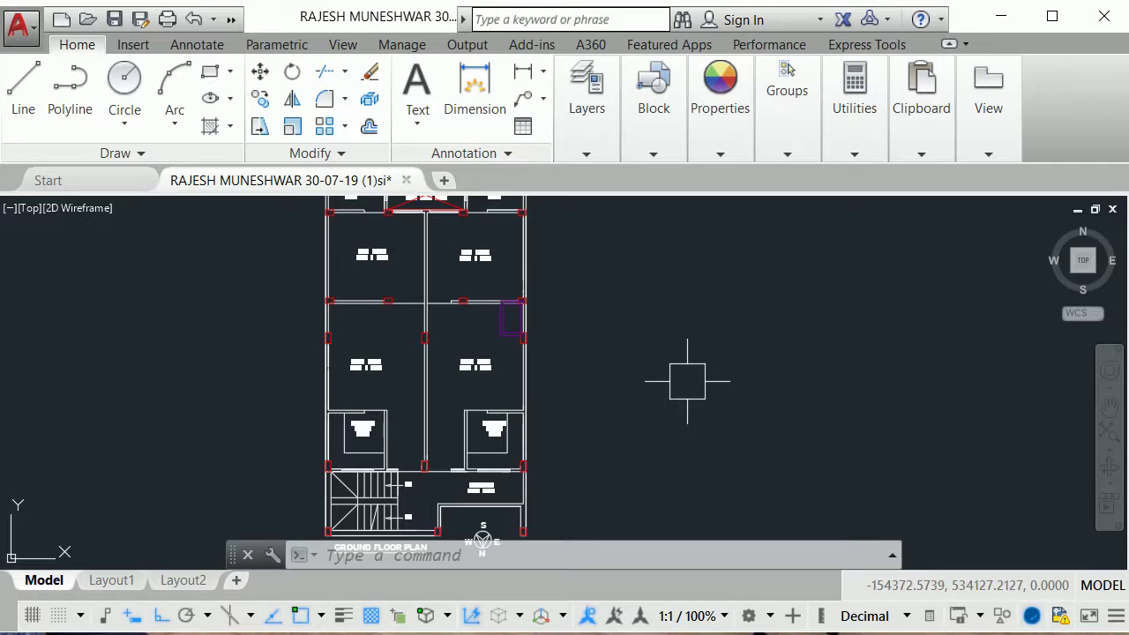
scroll(687, 381, down, 2)
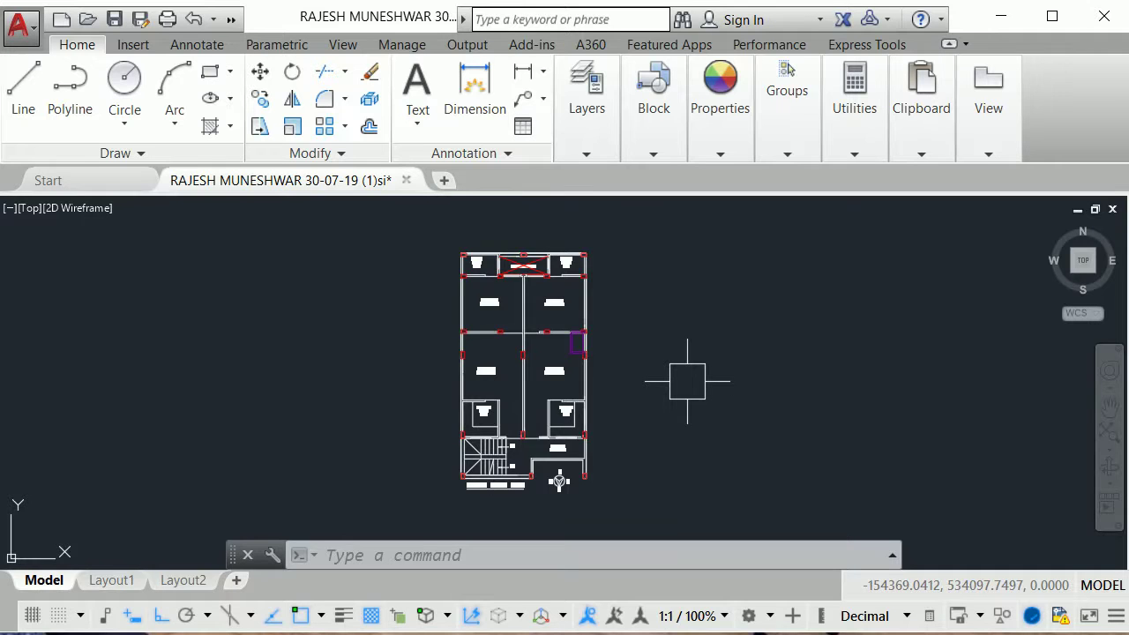
scroll(687, 381, up, 2)
mouse_move(687, 381)
middle_down()
mouse_move(766, 392)
mouse_move(796, 379)
mouse_move(787, 383)
middle_up()
key(Escape)
key(Escape)
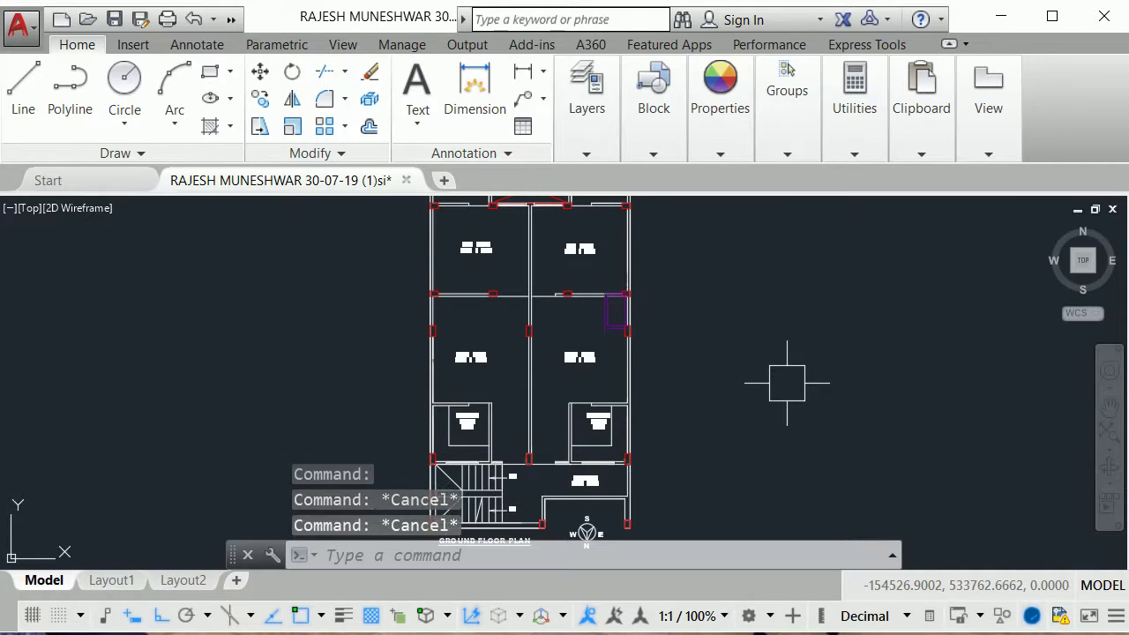
key(Escape)
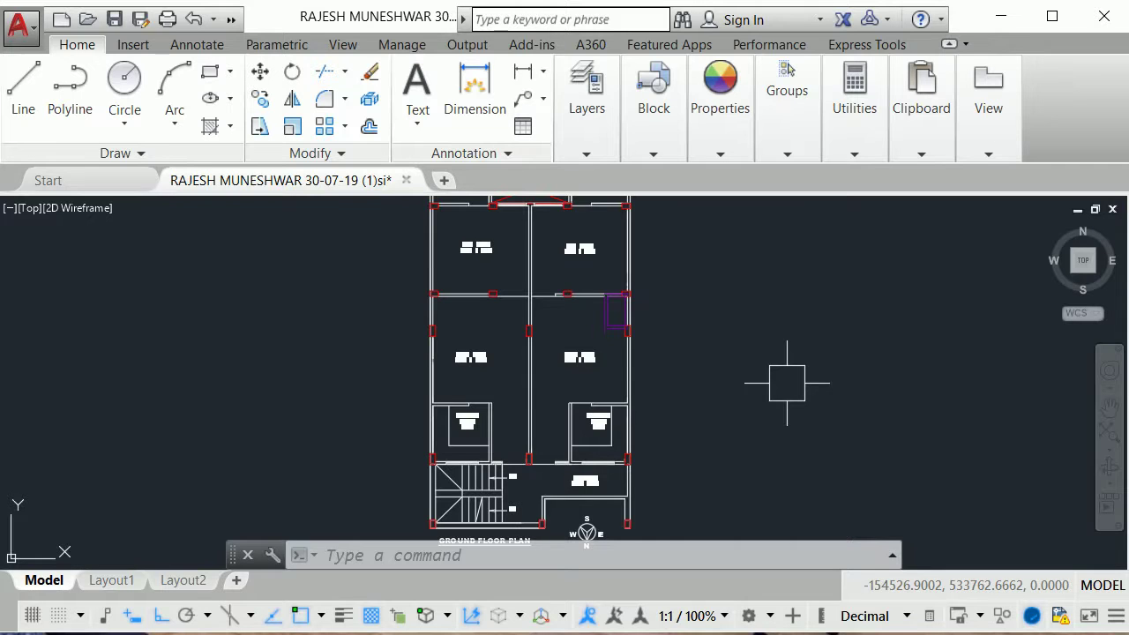
middle_drag(787, 383, 797, 409)
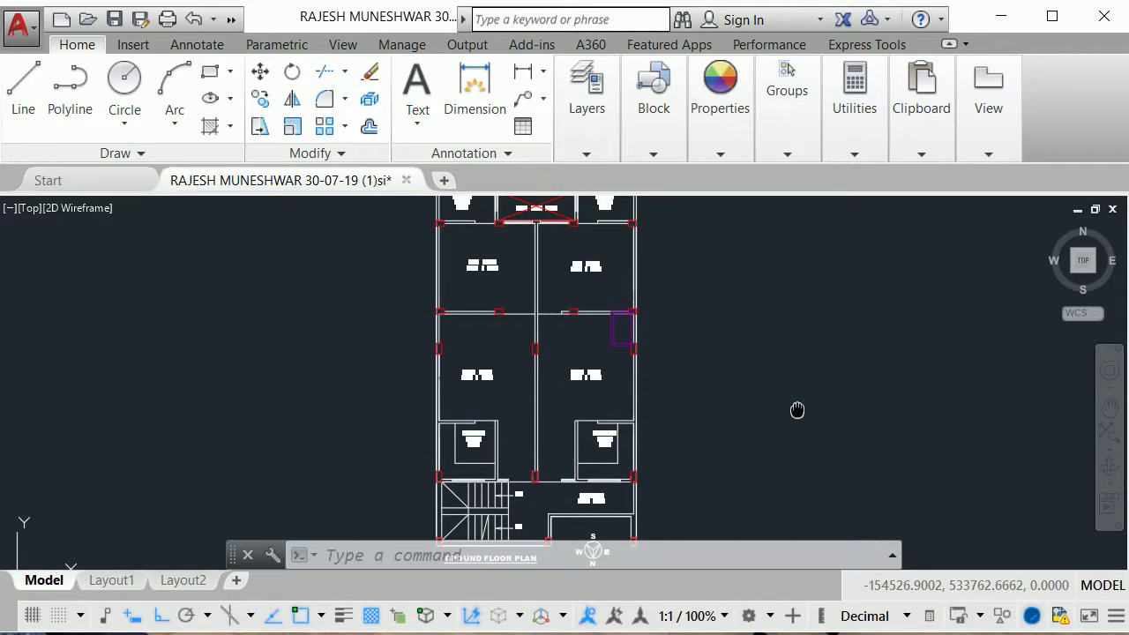
scroll(796, 410, down, 2)
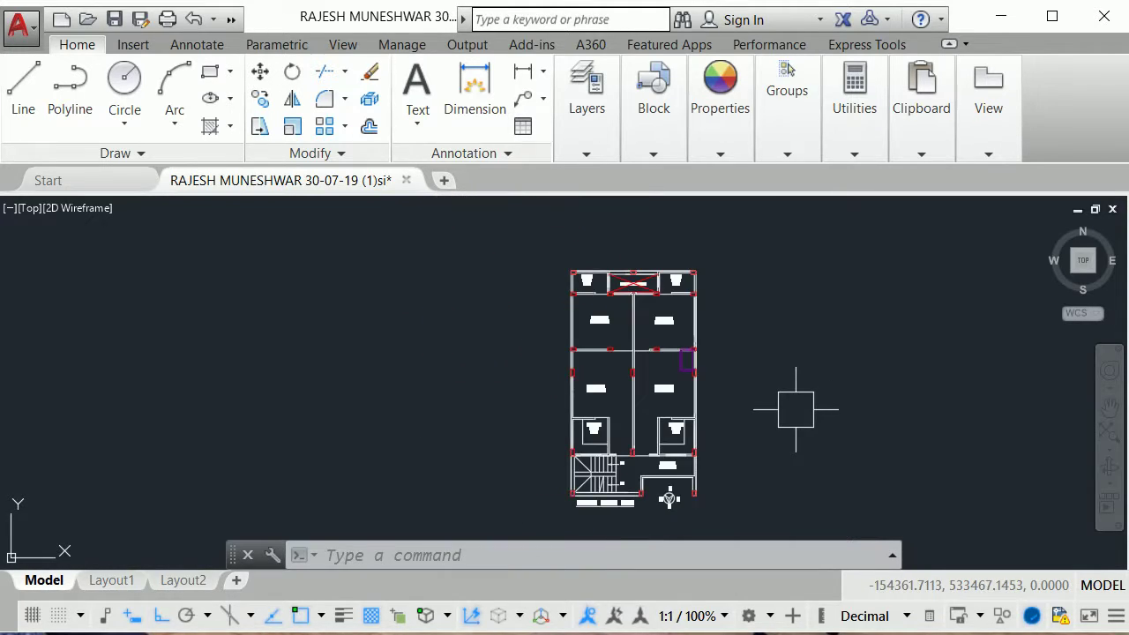
scroll(776, 390, up, 3)
mouse_move(776, 390)
middle_down()
mouse_move(741, 388)
mouse_move(737, 411)
mouse_move(733, 368)
middle_up()
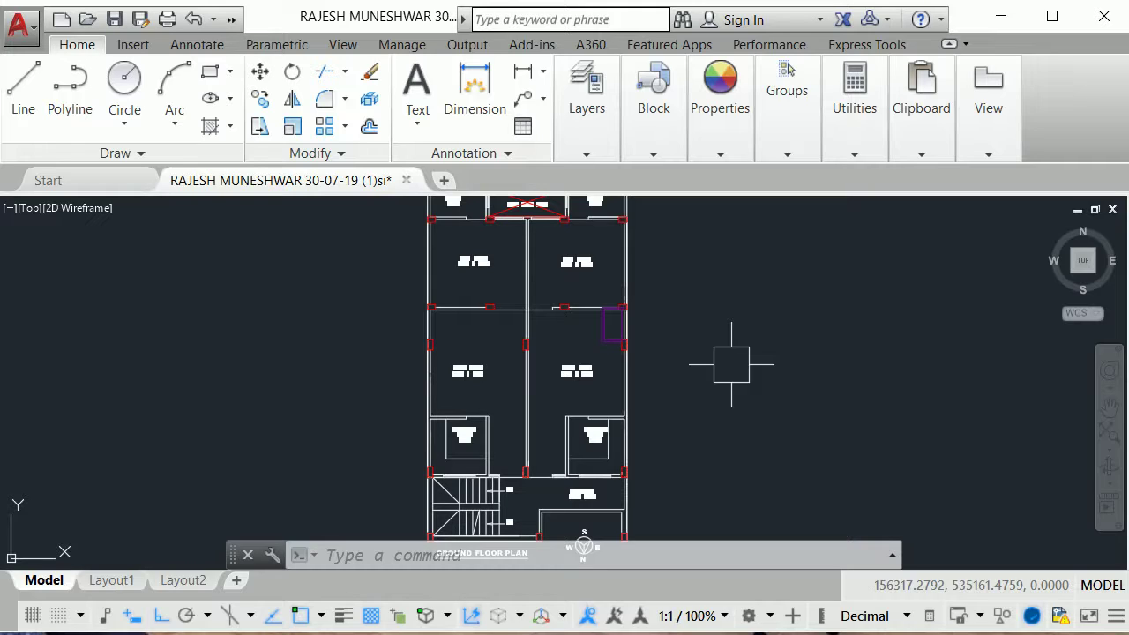
Step: Start a LINE command with L, then cancel it
text(l)
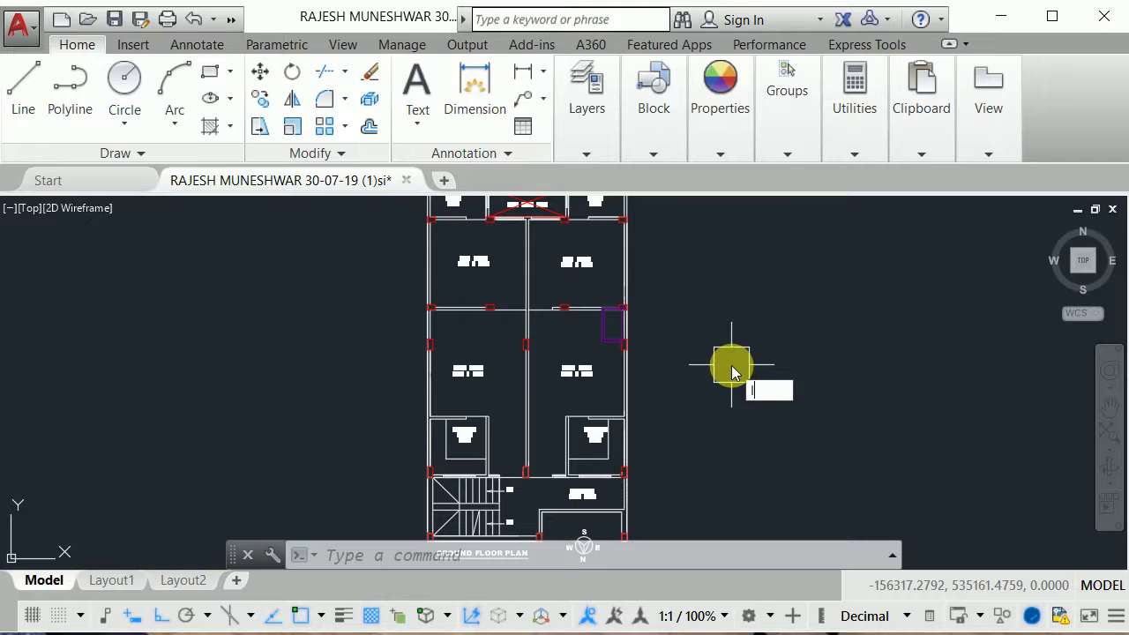
key(Return)
key(Escape)
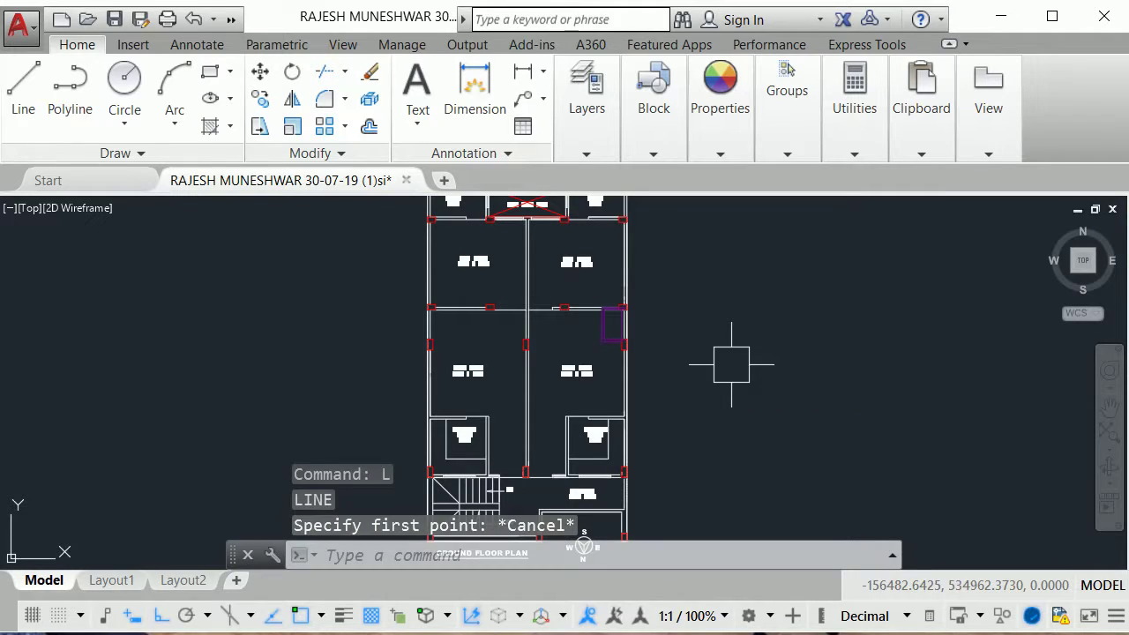
text(l)
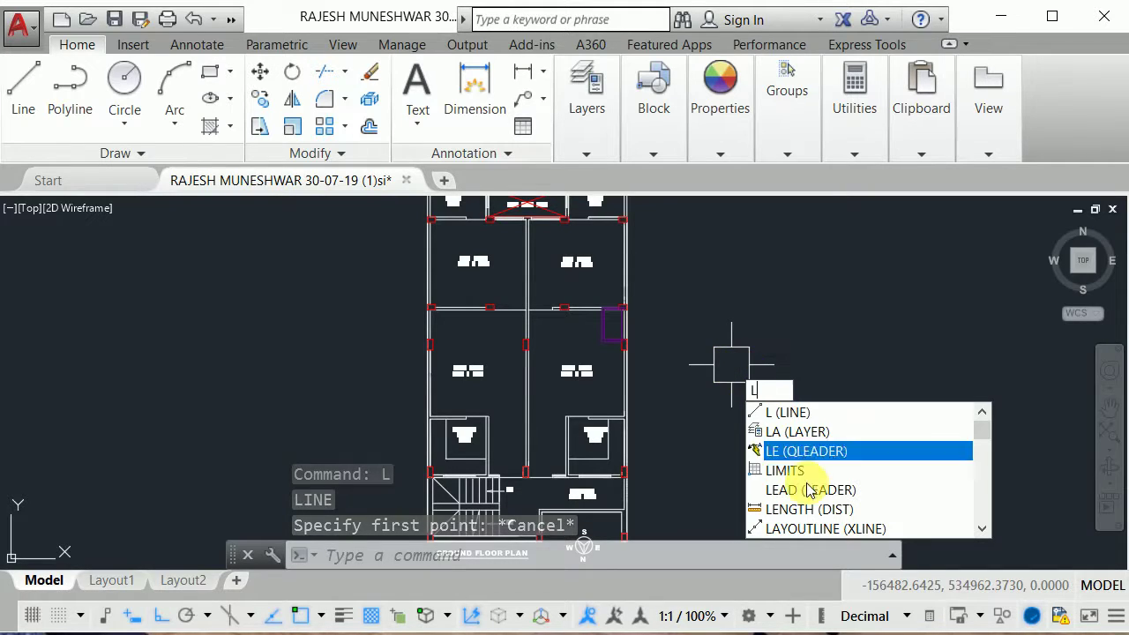
Step: Make the HIDDEN-linetype layer current from the Layer dropdown list
click(791, 432)
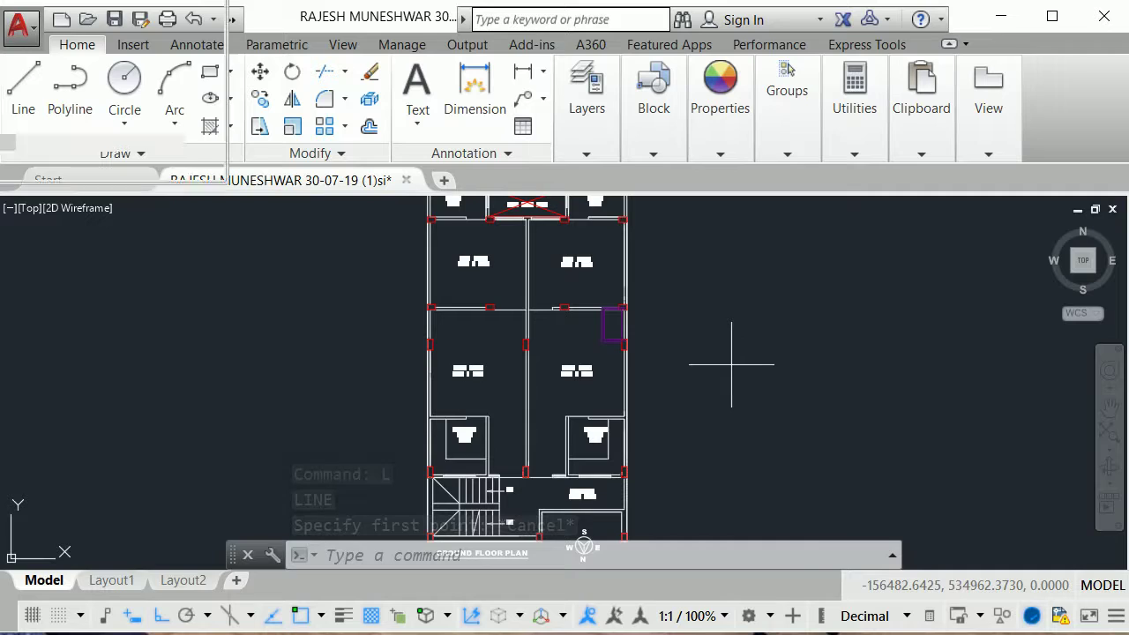
click(787, 433)
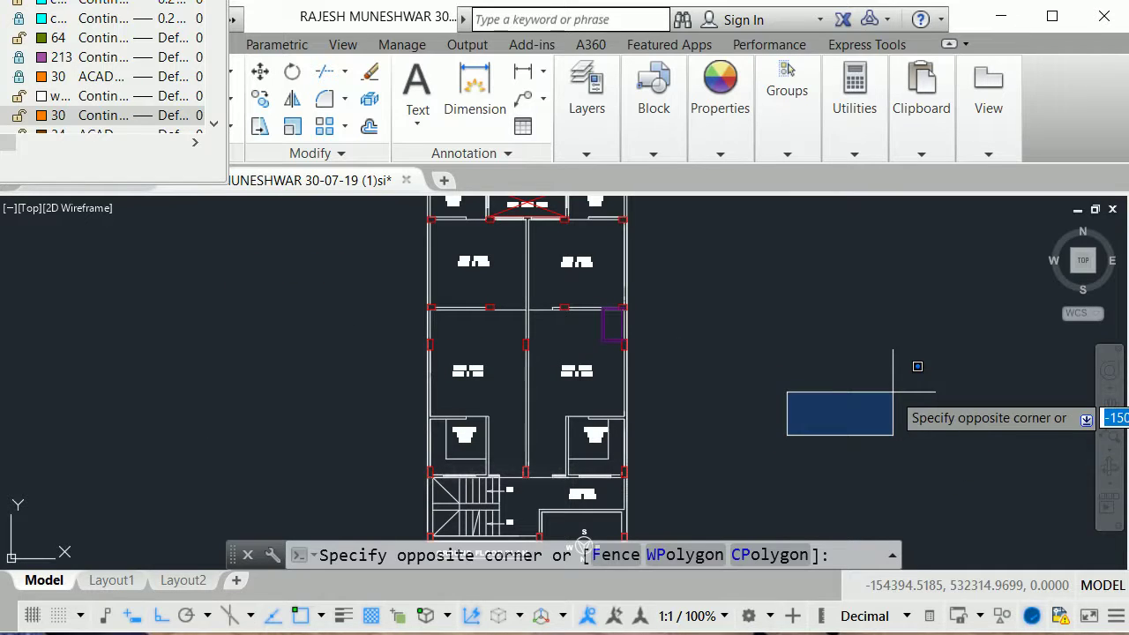
key(Escape)
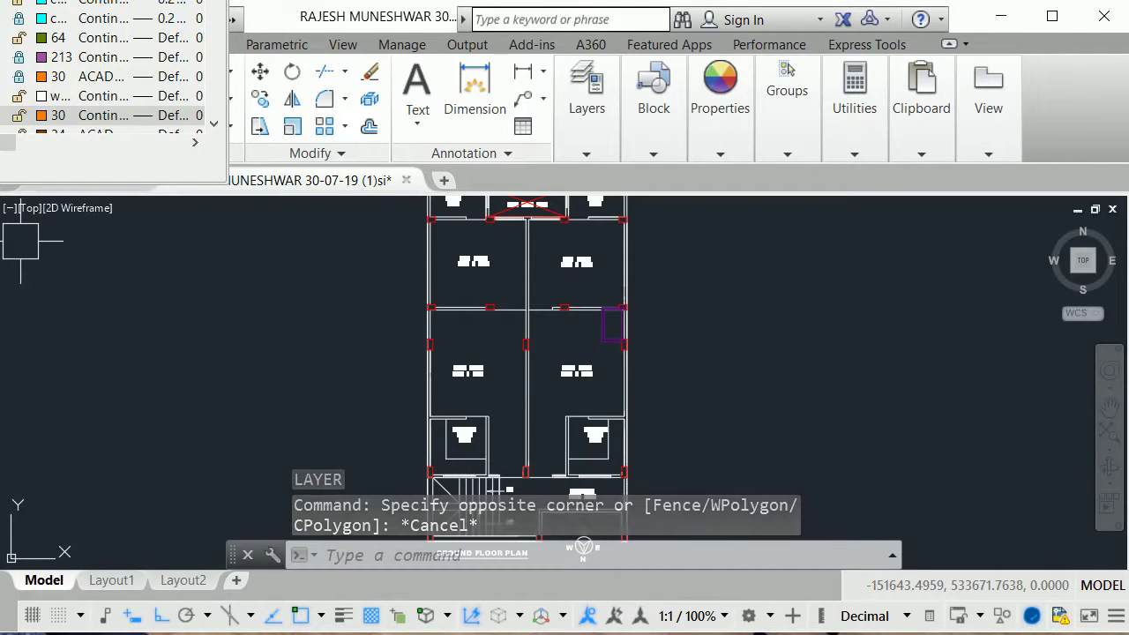
click(106, 115)
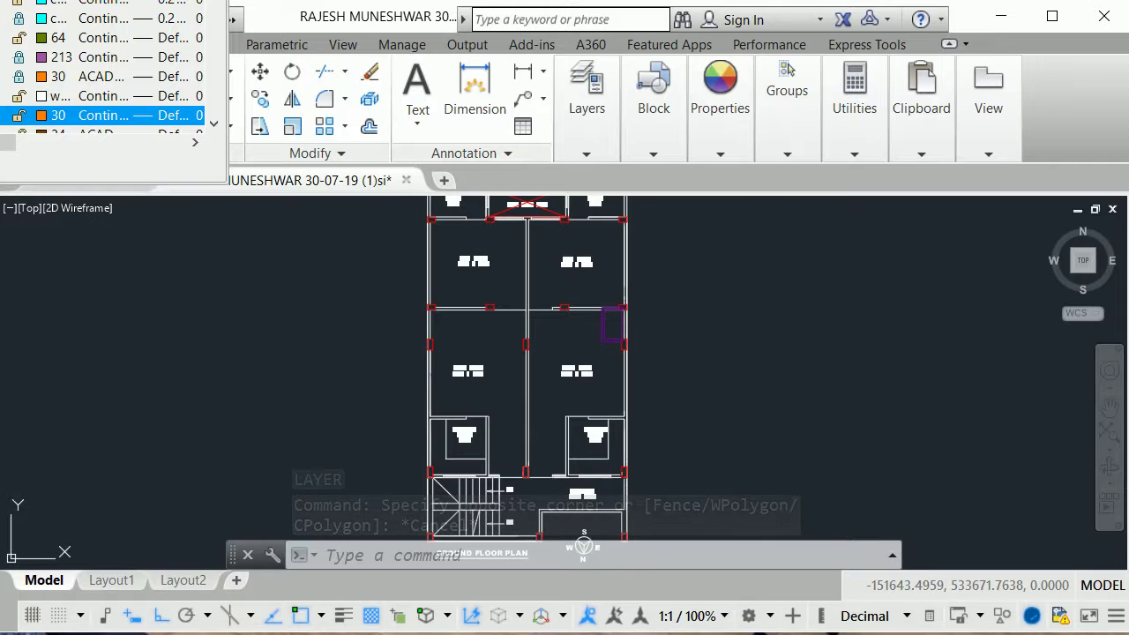
scroll(106, 66, down, 3)
scroll(106, 66, down, 1)
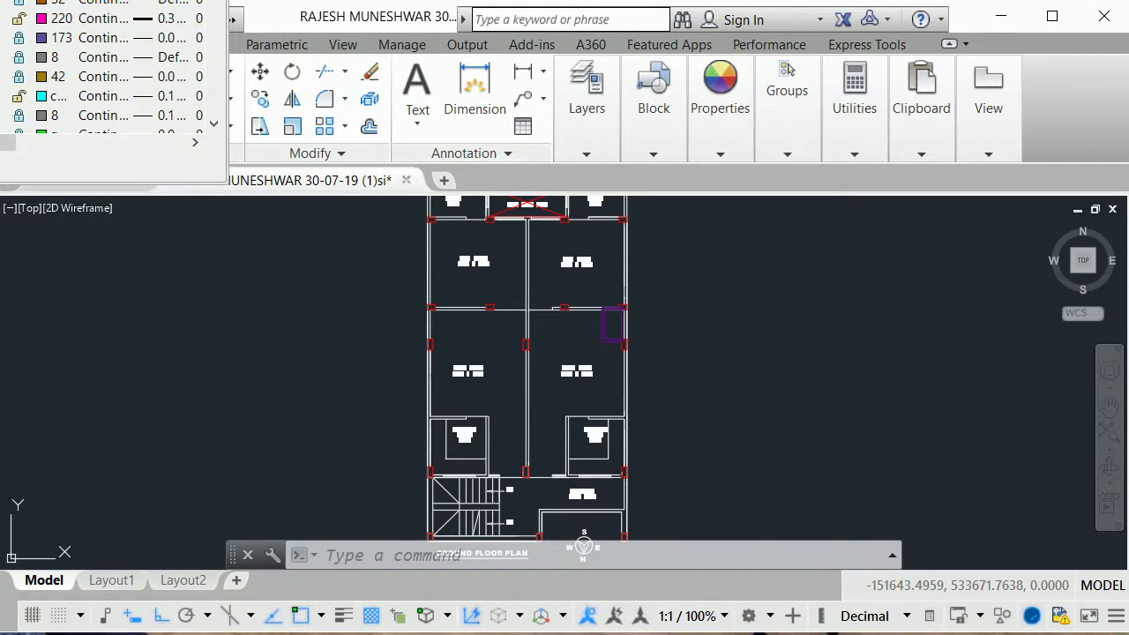
scroll(106, 67, down, 1)
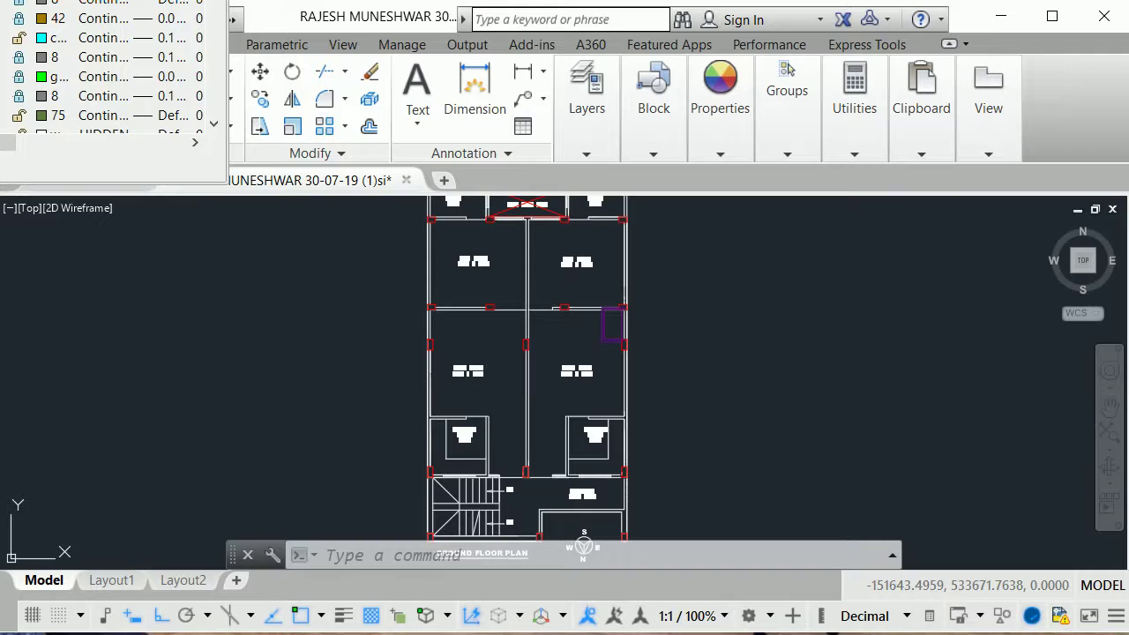
scroll(106, 66, up, 1)
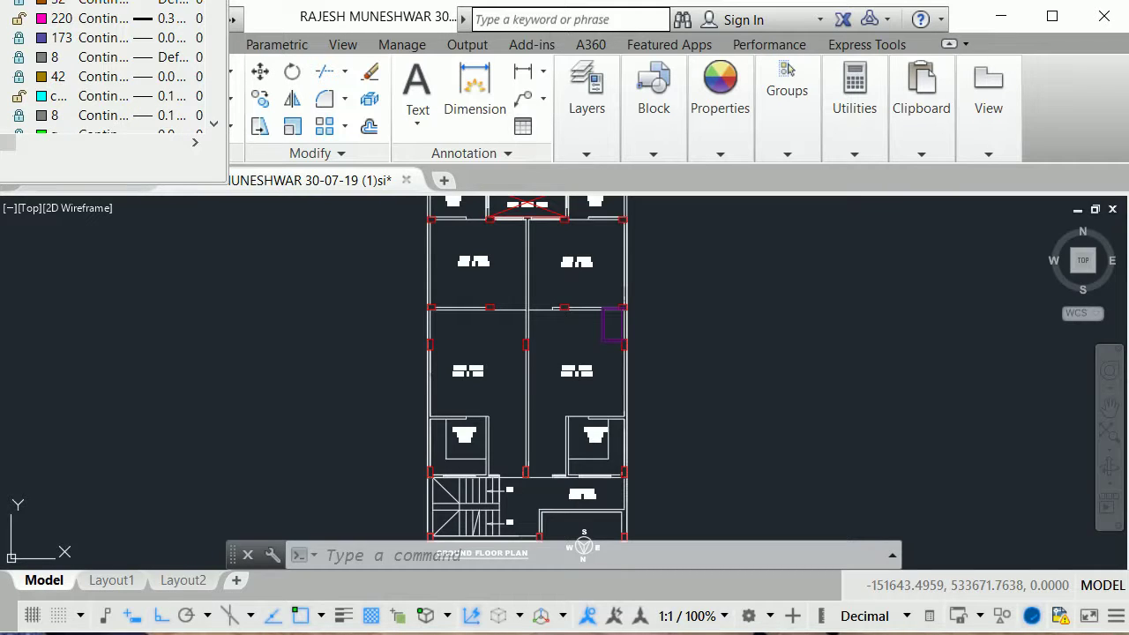
scroll(106, 66, up, 1)
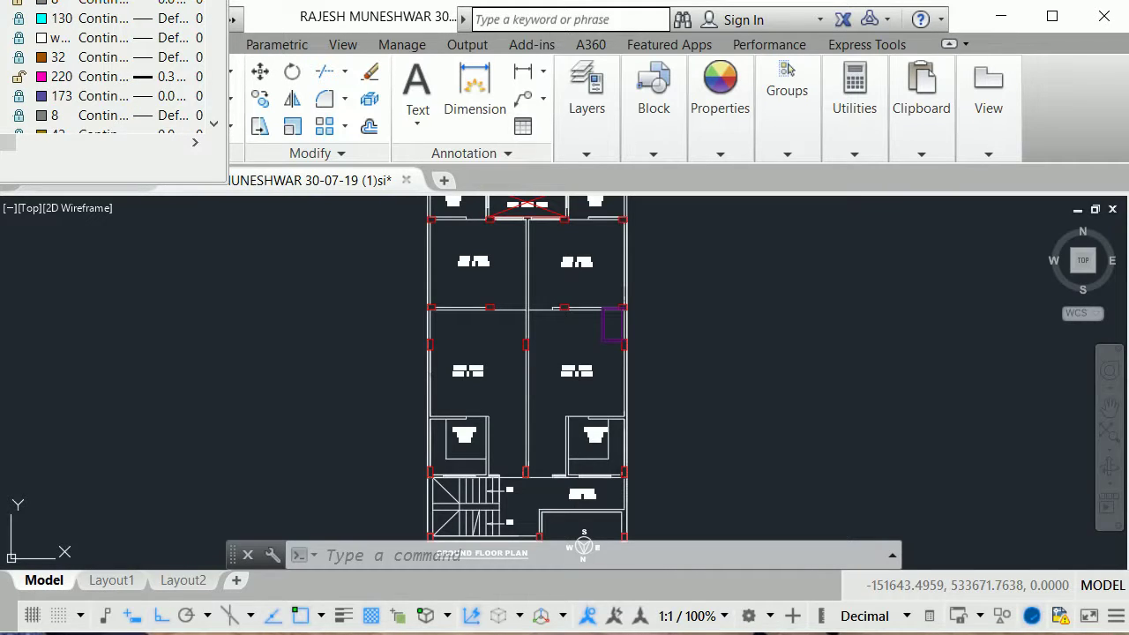
scroll(105, 66, down, 1)
scroll(106, 66, down, 1)
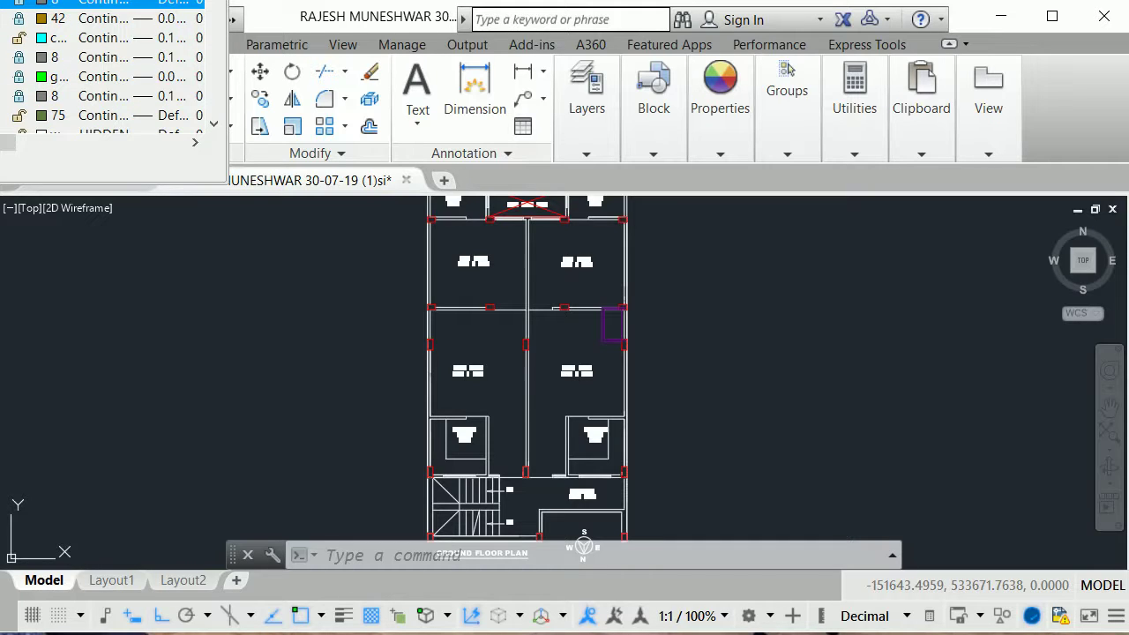
scroll(106, 66, down, 1)
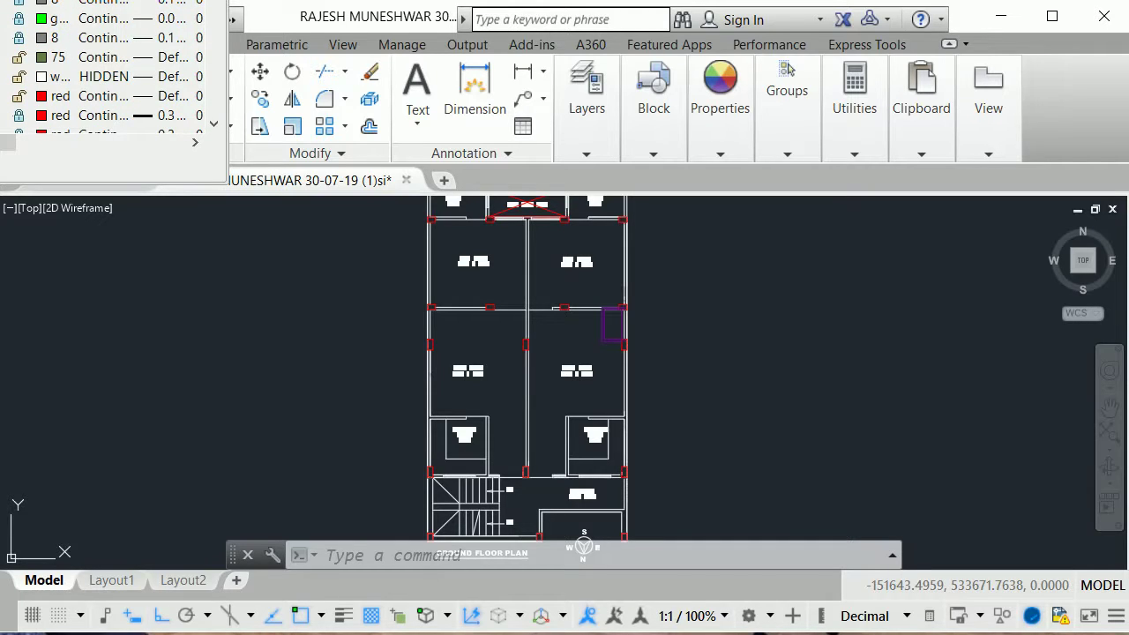
click(106, 77)
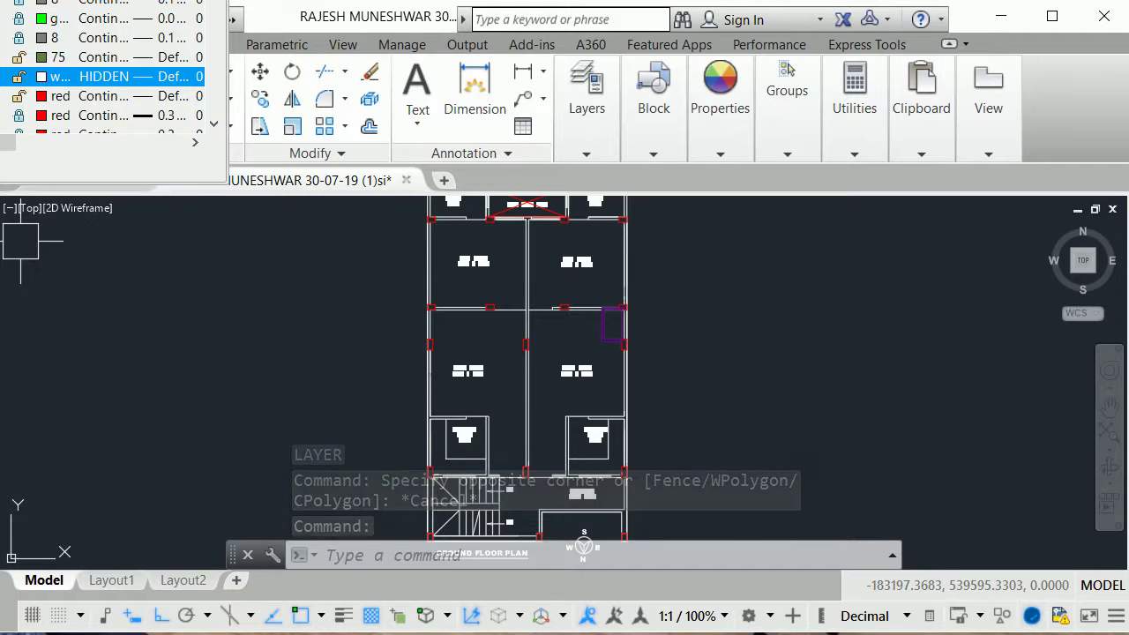
click(613, 322)
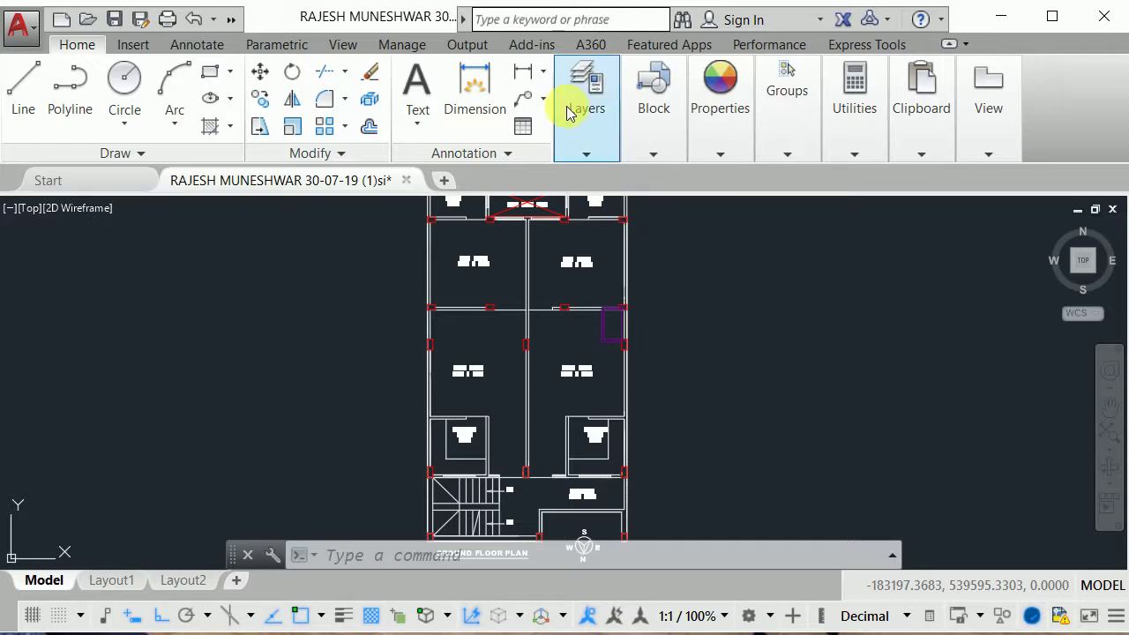
Step: Collapse the ribbon to tabs only and pan to the plan's top rooms
double_click(77, 46)
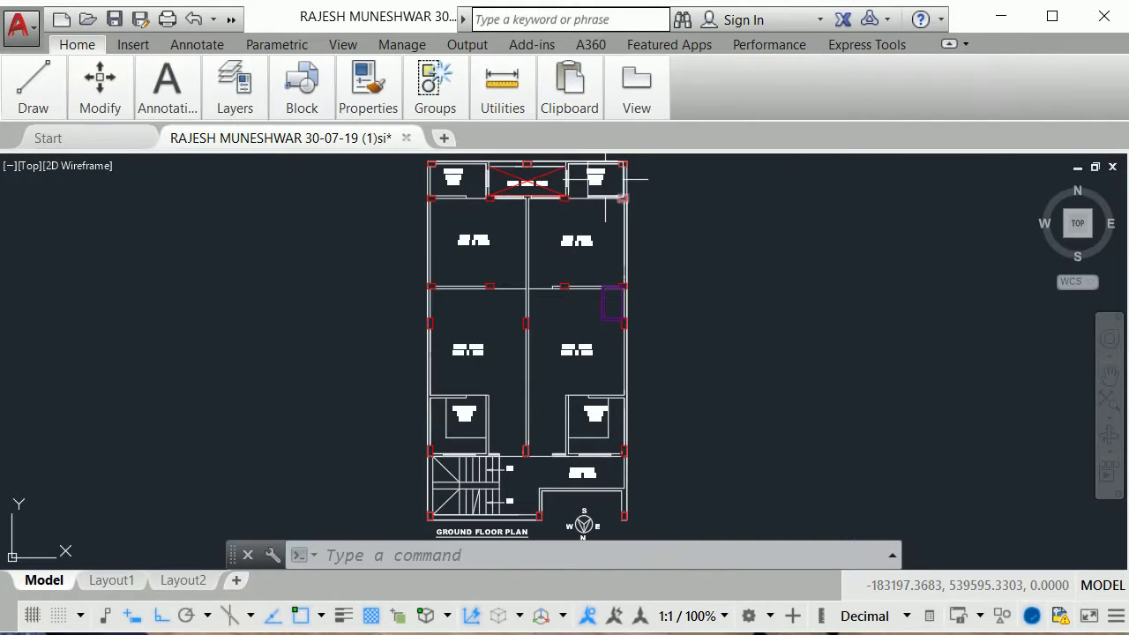
double_click(92, 45)
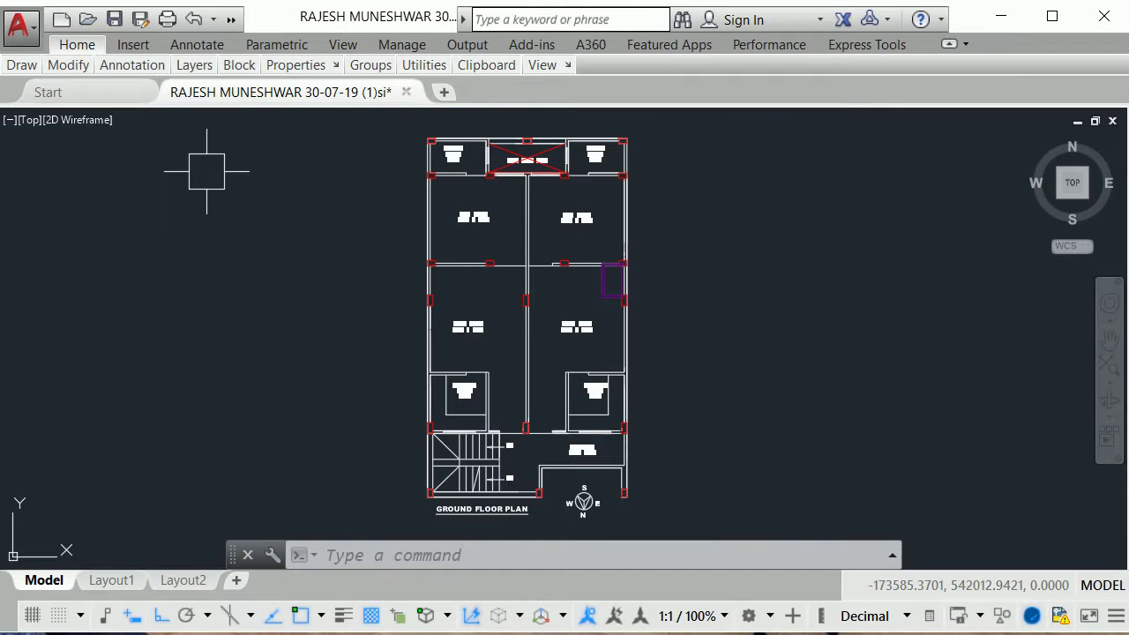
double_click(87, 46)
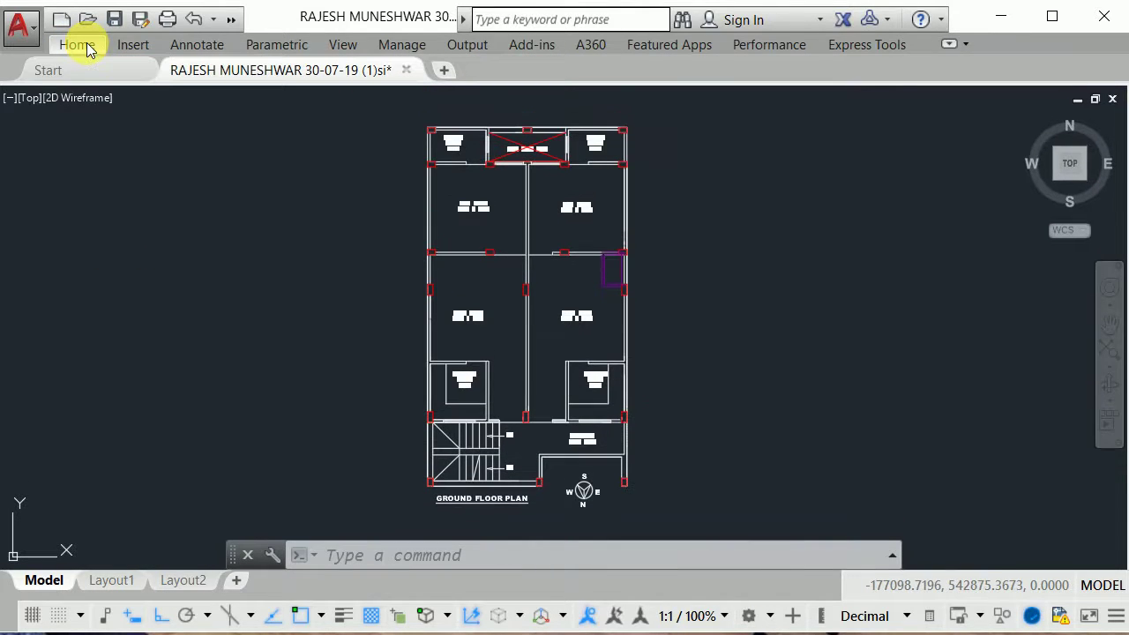
scroll(503, 110, up, 4)
middle_drag(499, 201, 516, 294)
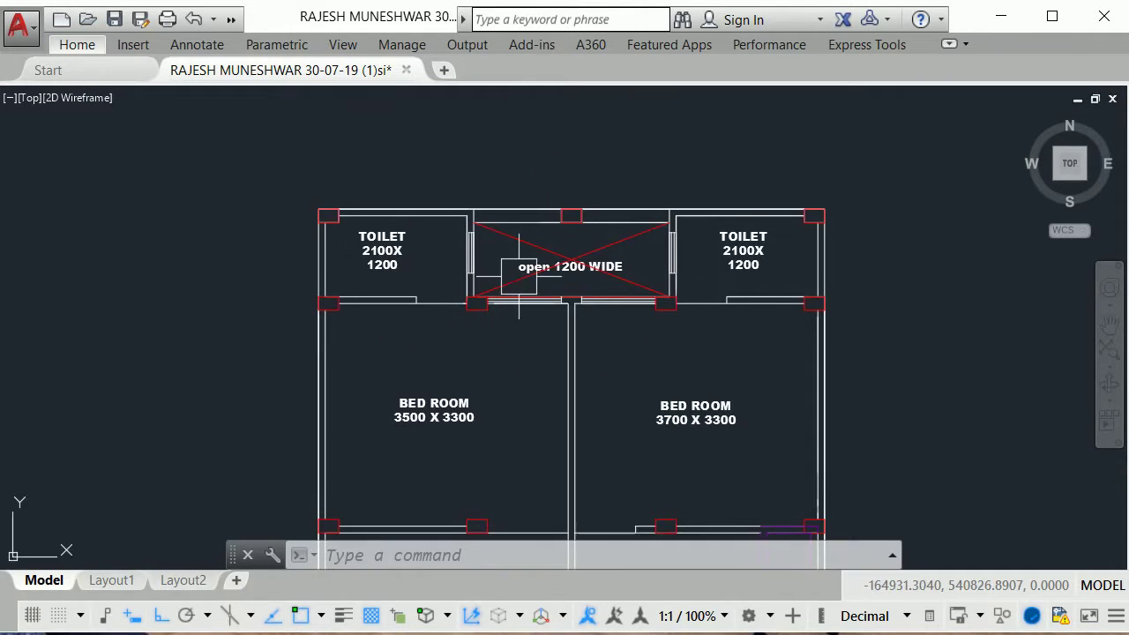
middle_drag(423, 194, 472, 271)
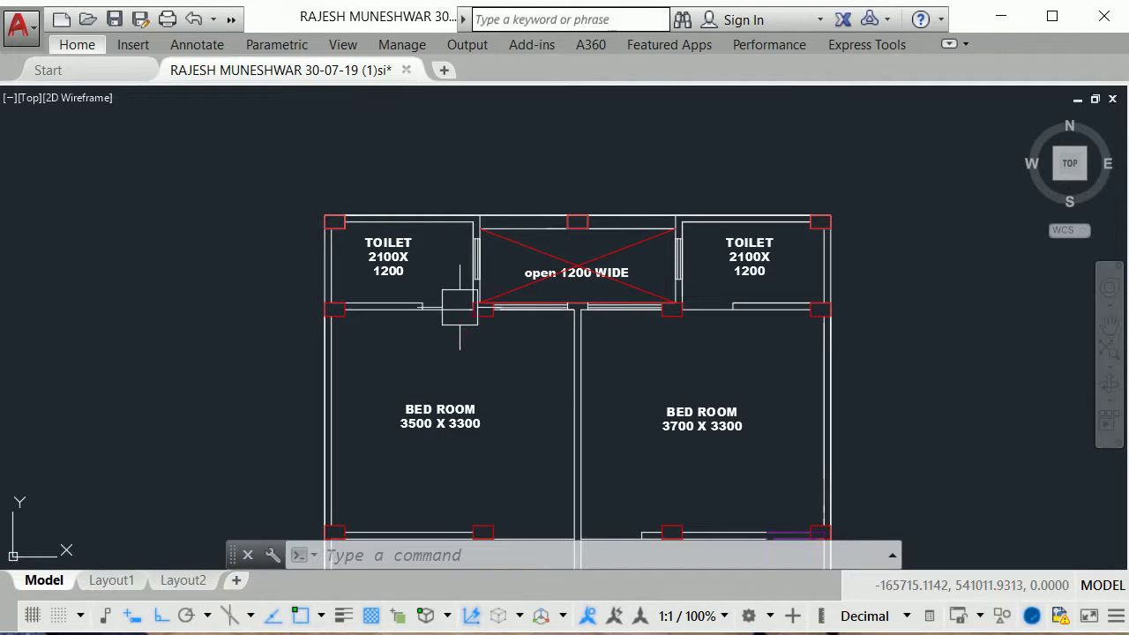
Step: Draw a short vertical HIDDEN line above the top-left column
text(l)
key(Return)
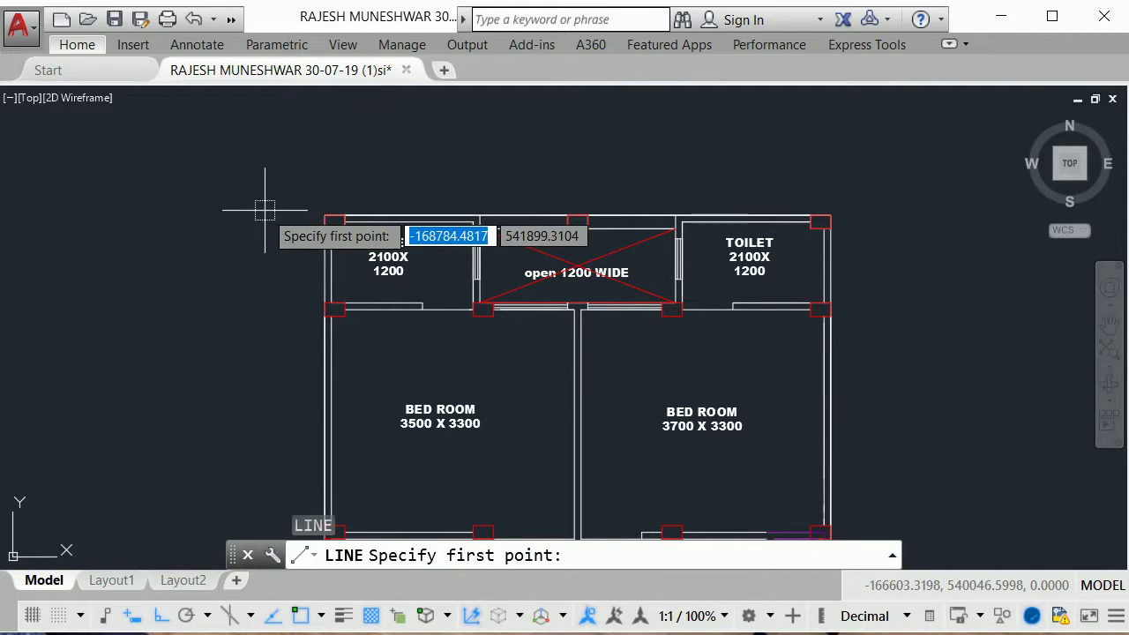
double_click(265, 210)
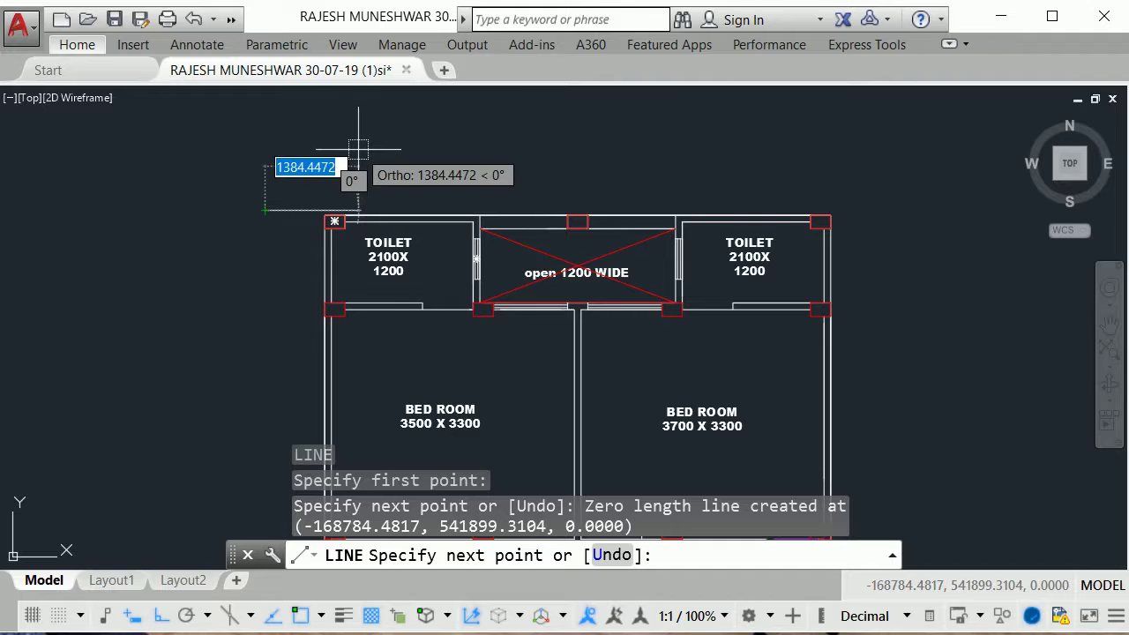
click(280, 175)
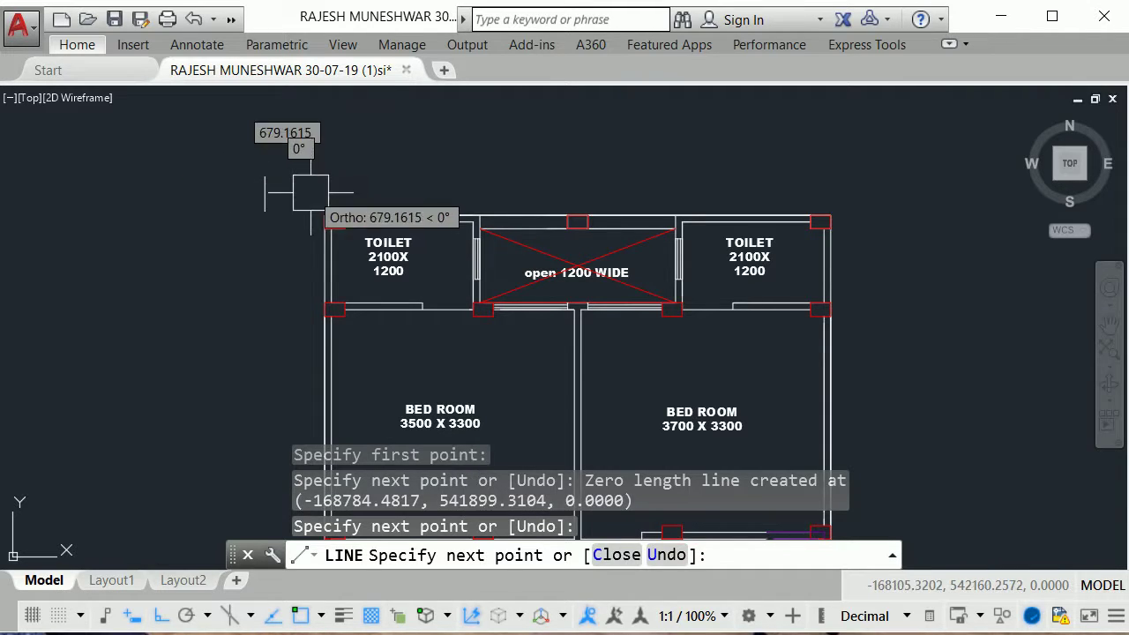
key(Escape)
Step: Select the new vertical line to inspect it, then clear the selection
scroll(273, 194, up, 2)
scroll(274, 194, up, 2)
click(280, 203)
right_click(281, 203)
key(Escape)
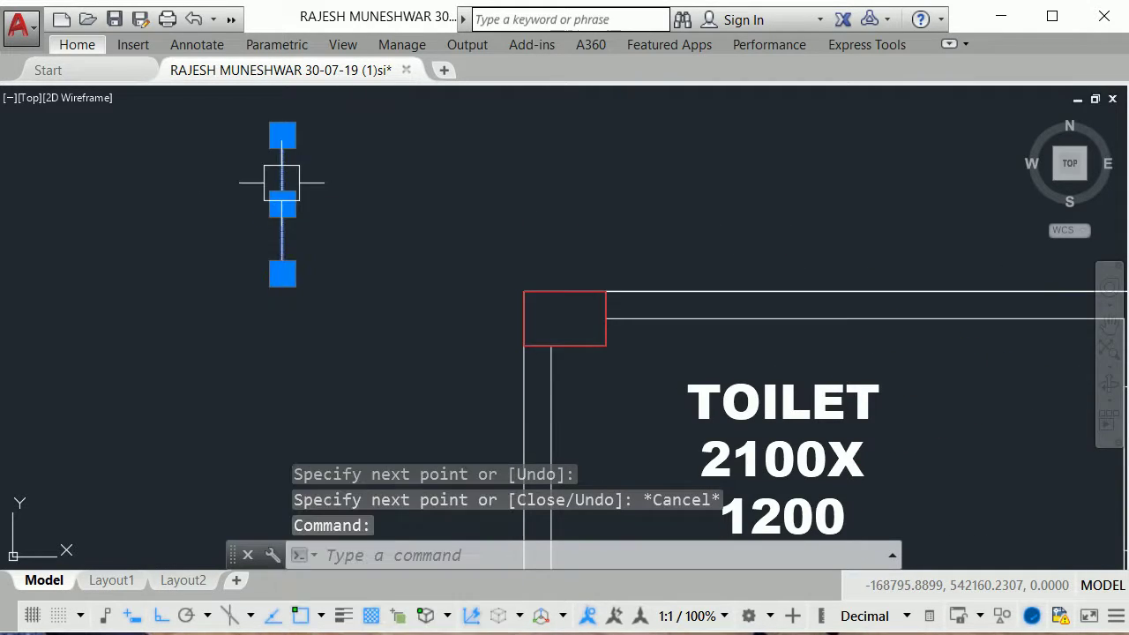
key(Escape)
scroll(277, 181, up, 3)
scroll(277, 247, up, 2)
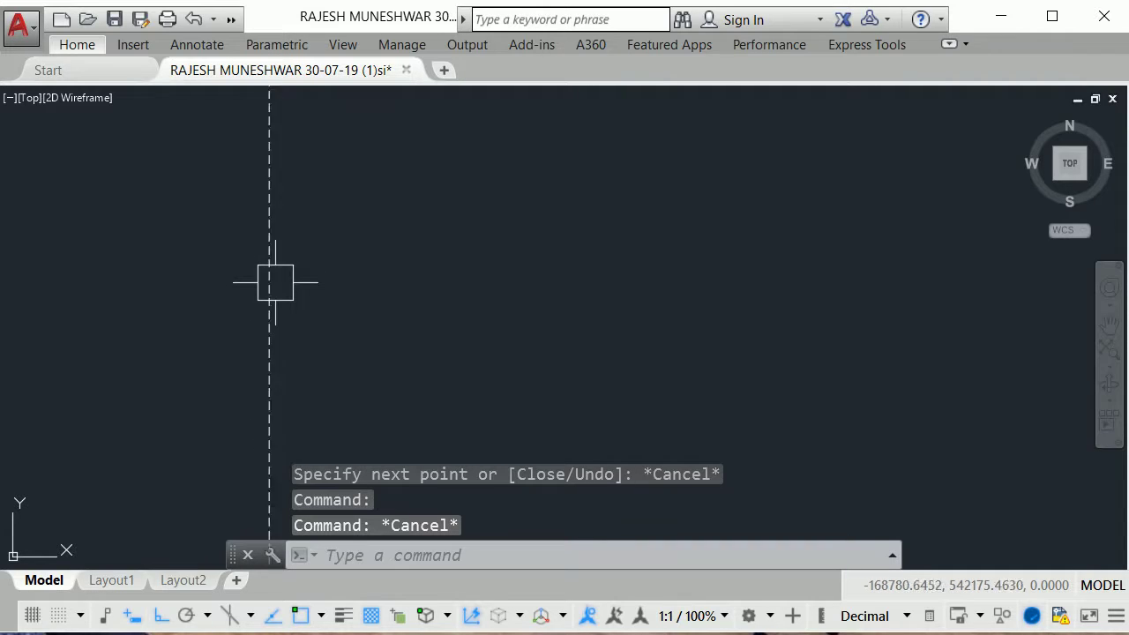
scroll(277, 279, down, 3)
scroll(277, 278, up, 3)
click(261, 263)
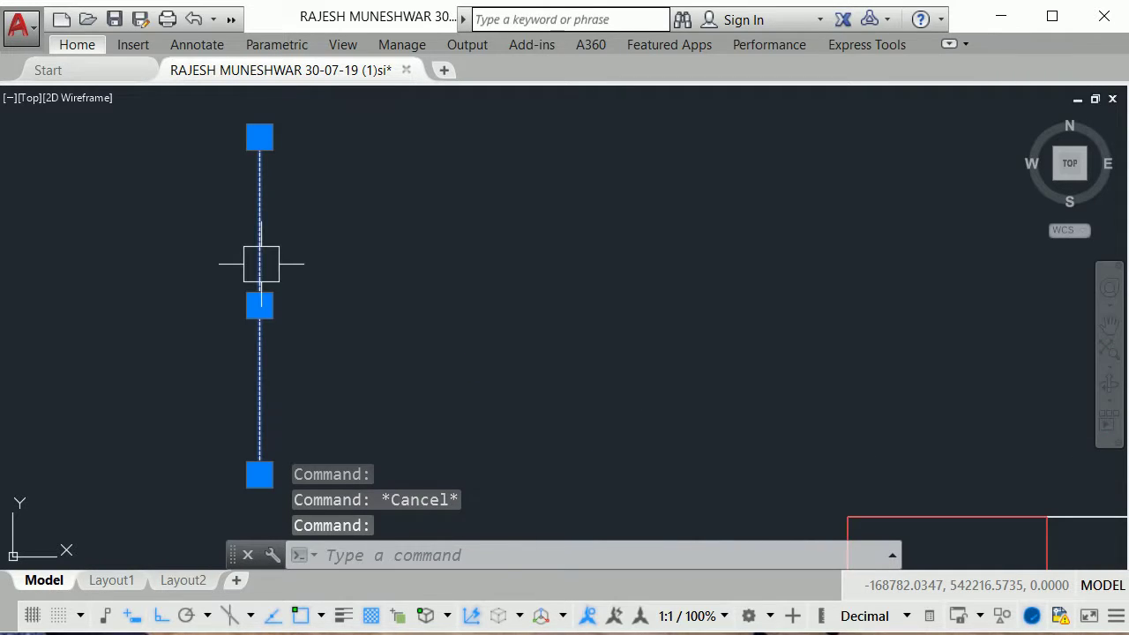
right_click(262, 264)
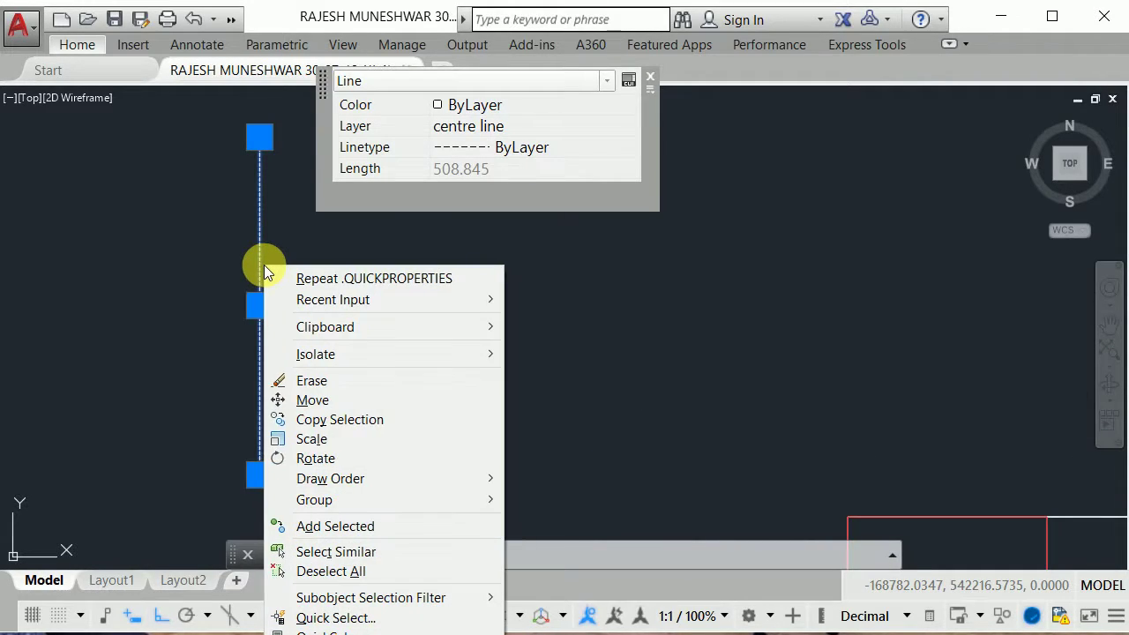
key(Escape)
key(Escape)
click(263, 263)
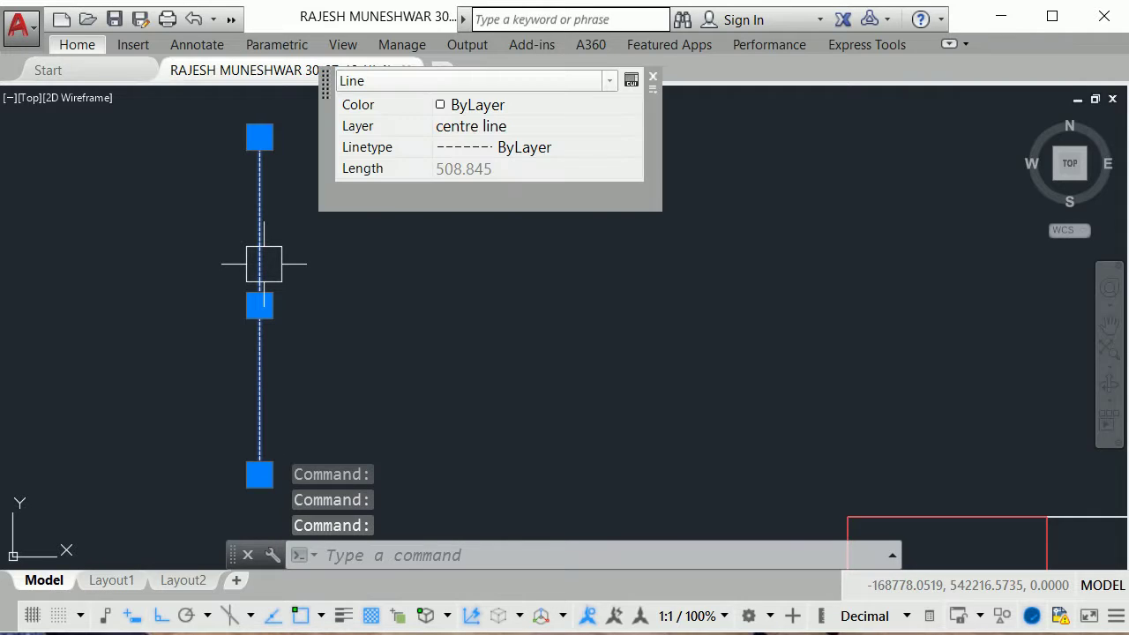
click(476, 143)
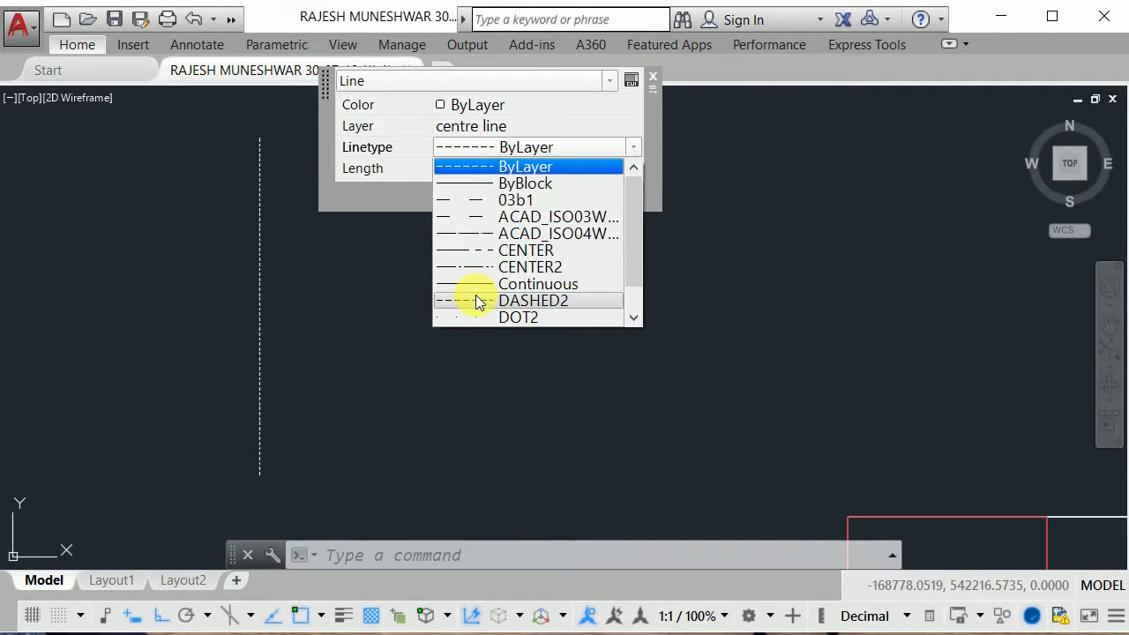
key(Escape)
key(Escape)
key(Escape)
click(266, 249)
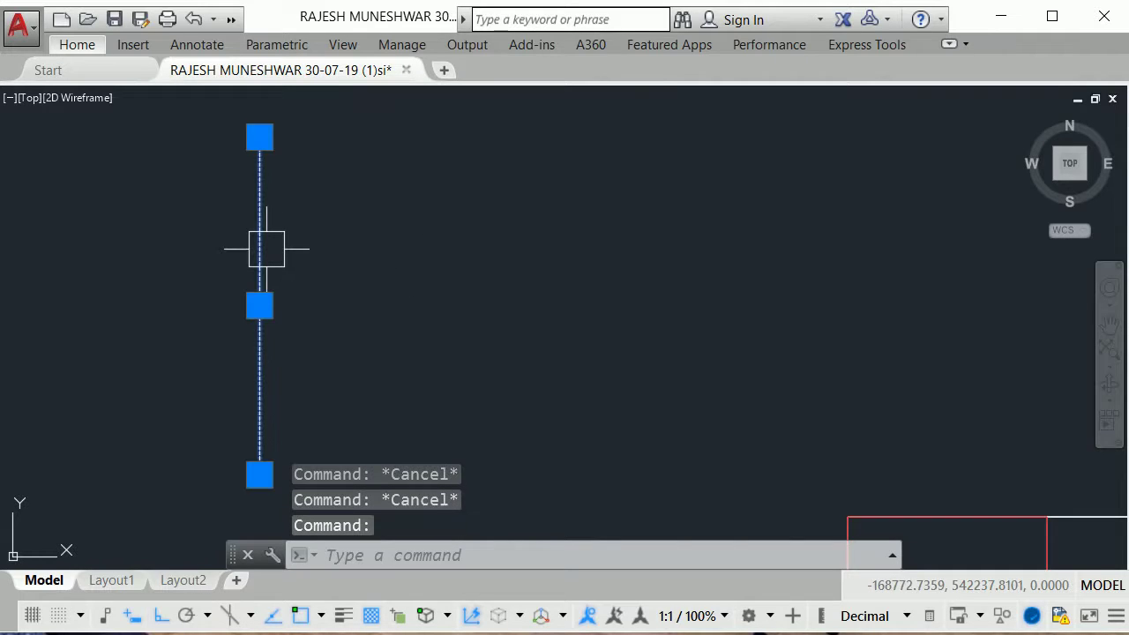
key(Escape)
key(Escape)
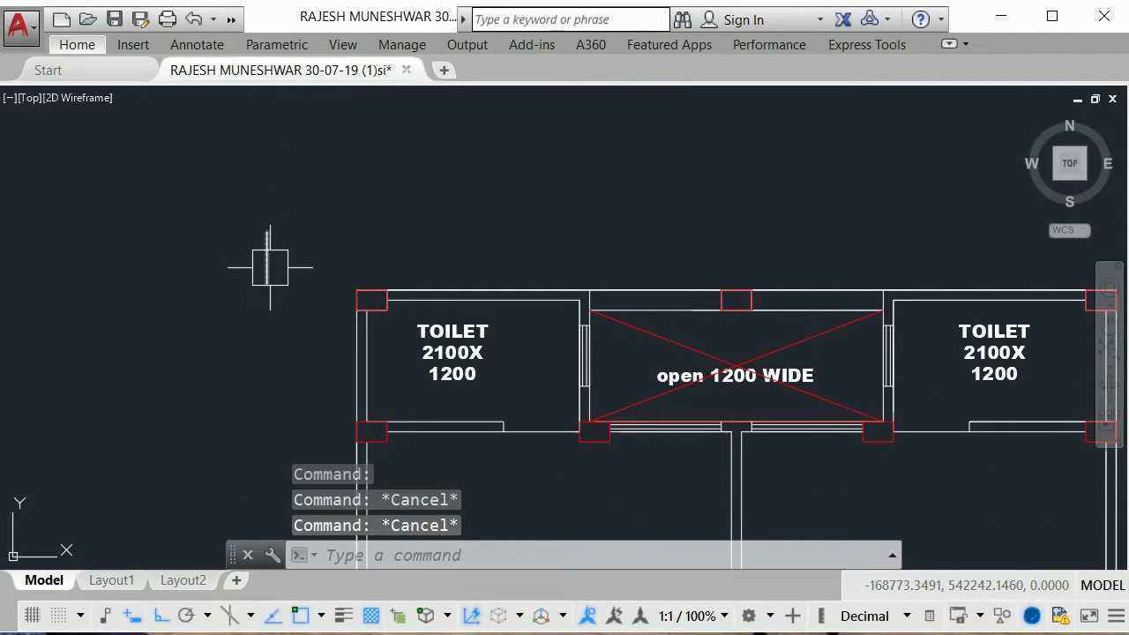
click(269, 264)
Step: Erase the vertical dashed line and the small stray object left of the plan
key(Delete)
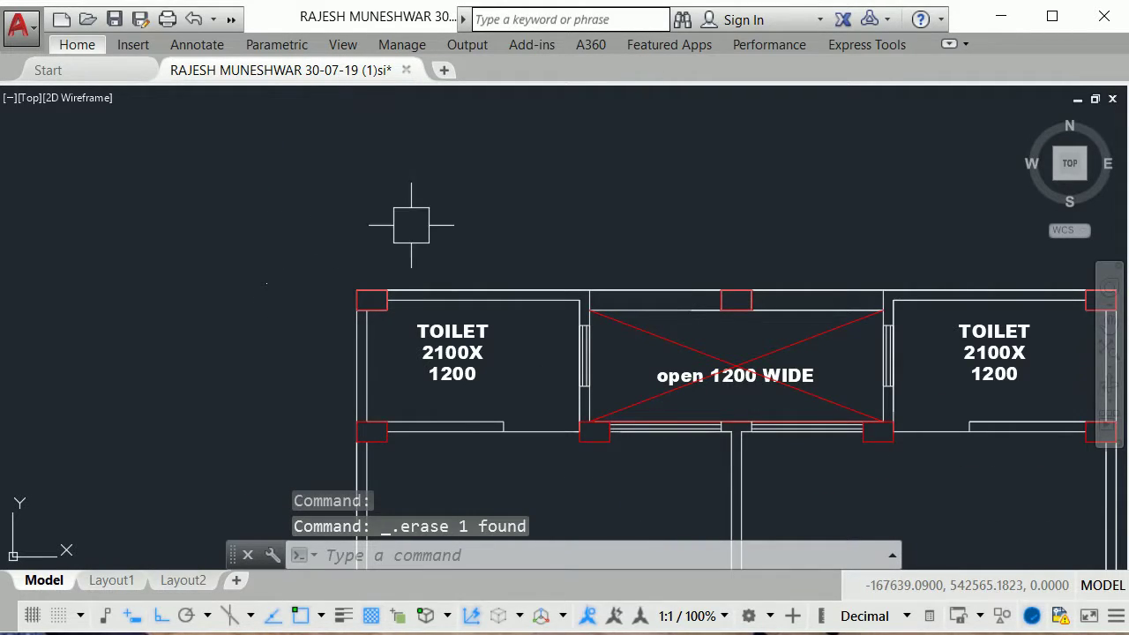
middle_drag(411, 225, 375, 175)
click(339, 163)
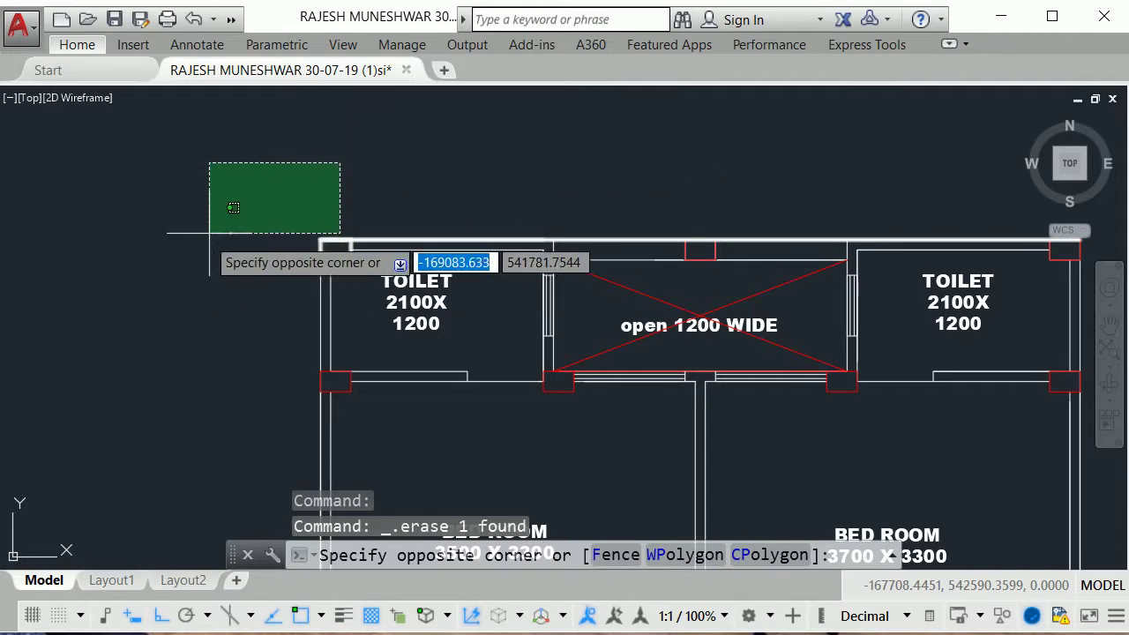
click(298, 168)
click(240, 202)
click(179, 272)
right_click(181, 275)
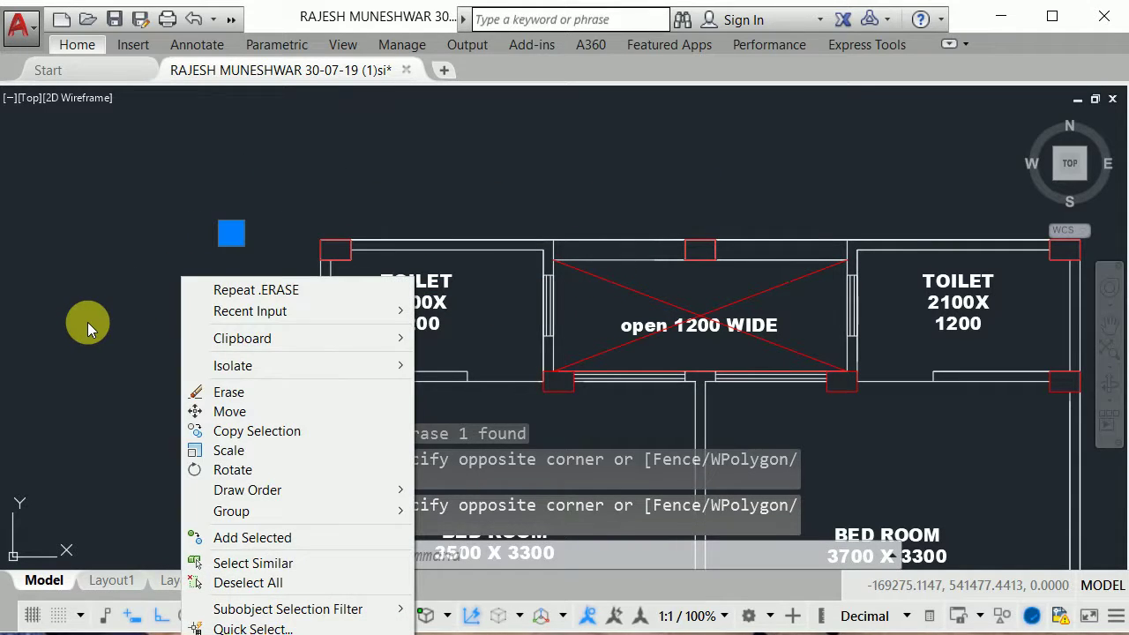
key(Escape)
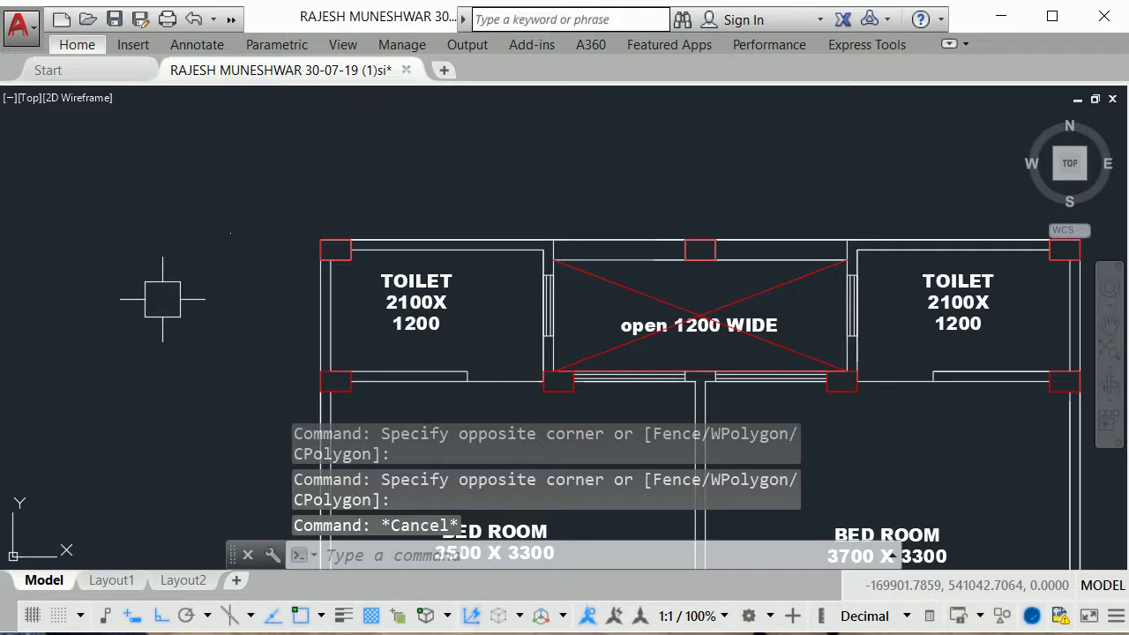
click(230, 233)
key(Delete)
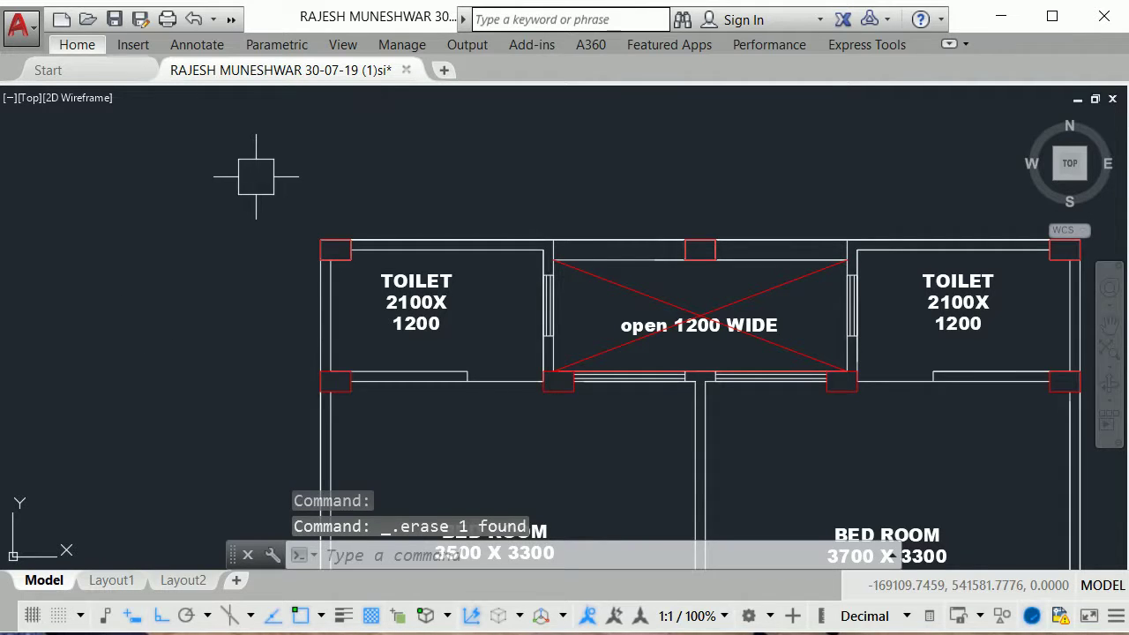
Step: Draw a long horizontal line above the plan, from its left side past its right side
scroll(255, 181, down, 2)
text(l)
key(Return)
click(201, 174)
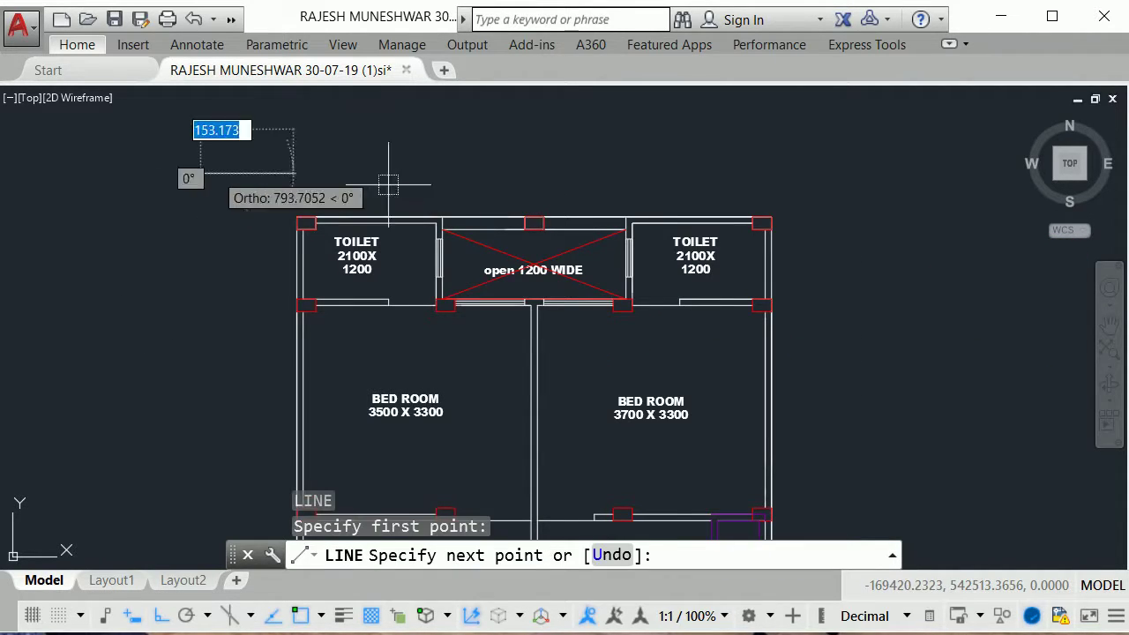
click(890, 174)
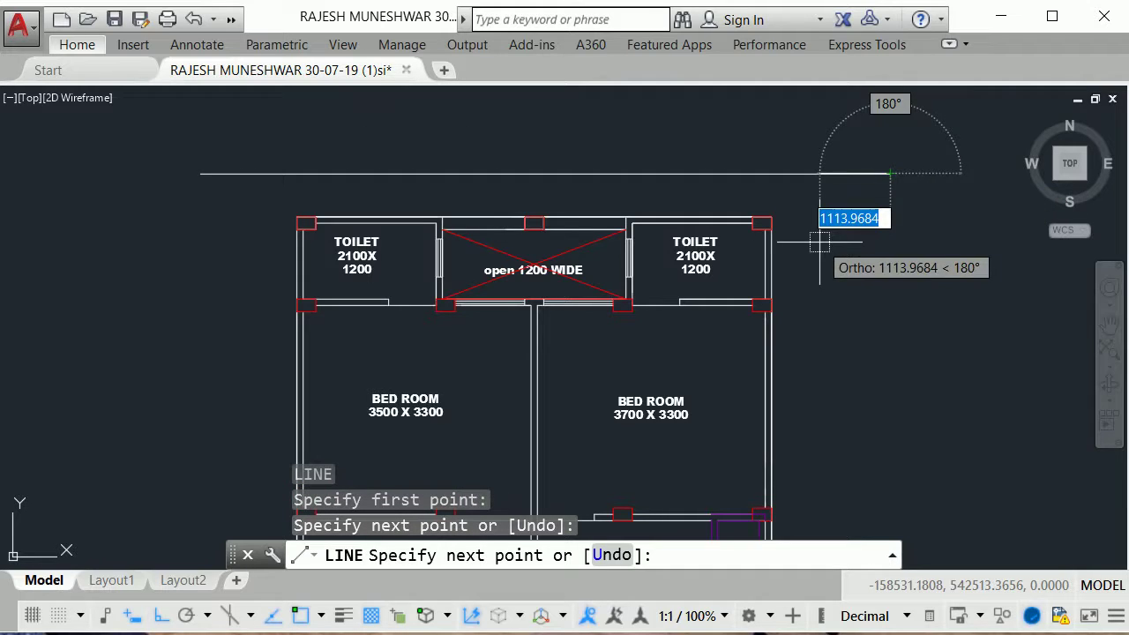
key(Escape)
scroll(228, 141, up, 2)
Step: Select the horizontal dashed line above the toilets and start COPY with CO
scroll(310, 132, down, 2)
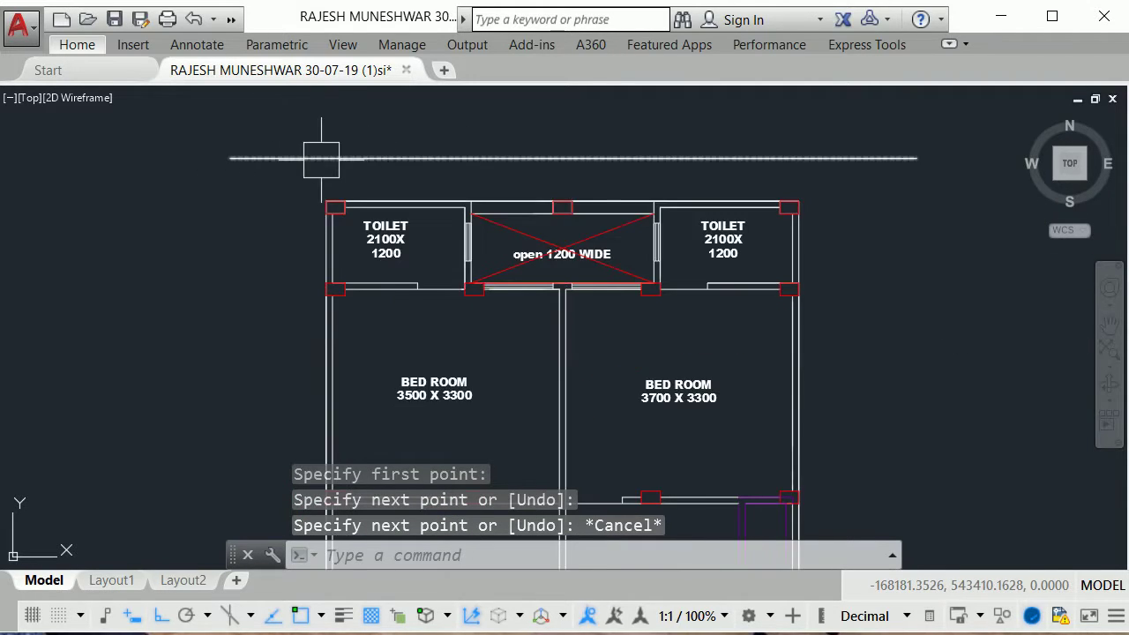
scroll(308, 164, up, 2)
click(303, 164)
right_click(302, 165)
click(191, 253)
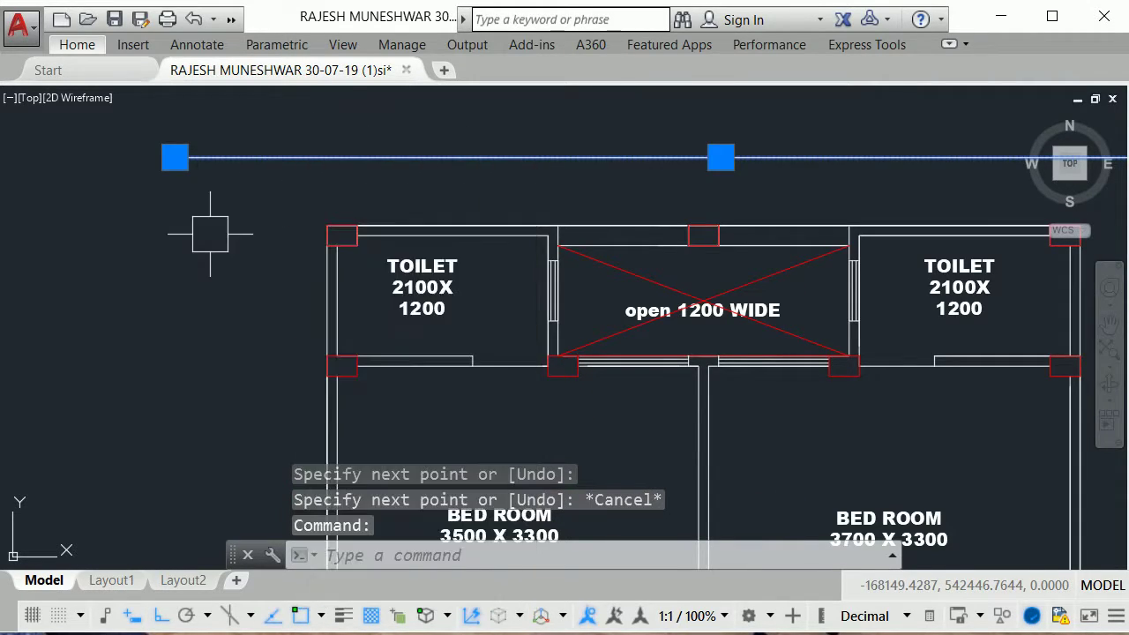
text(CO)
key(Return)
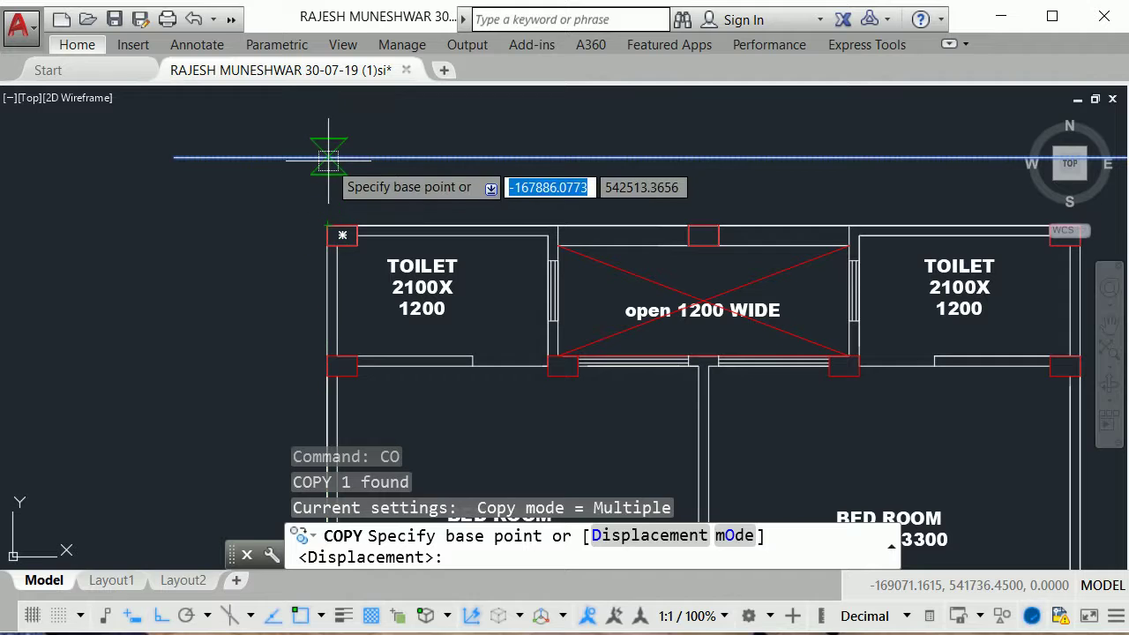
Step: Pick a base point on the line and place the first copy through the top-left column row
click(328, 158)
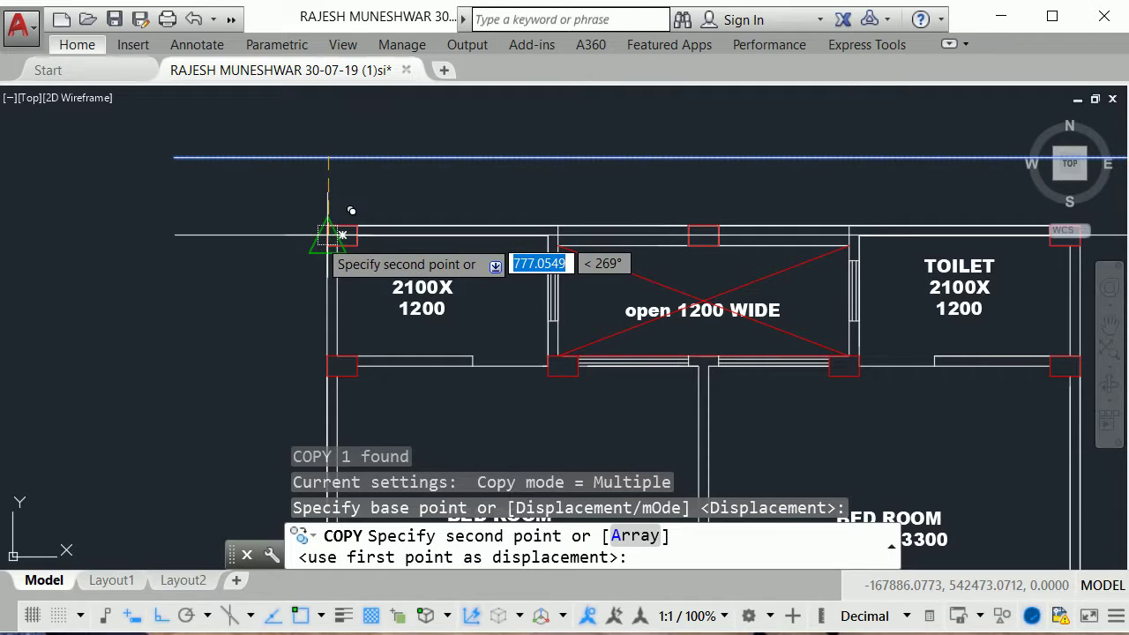
scroll(340, 236, up, 5)
click(340, 170)
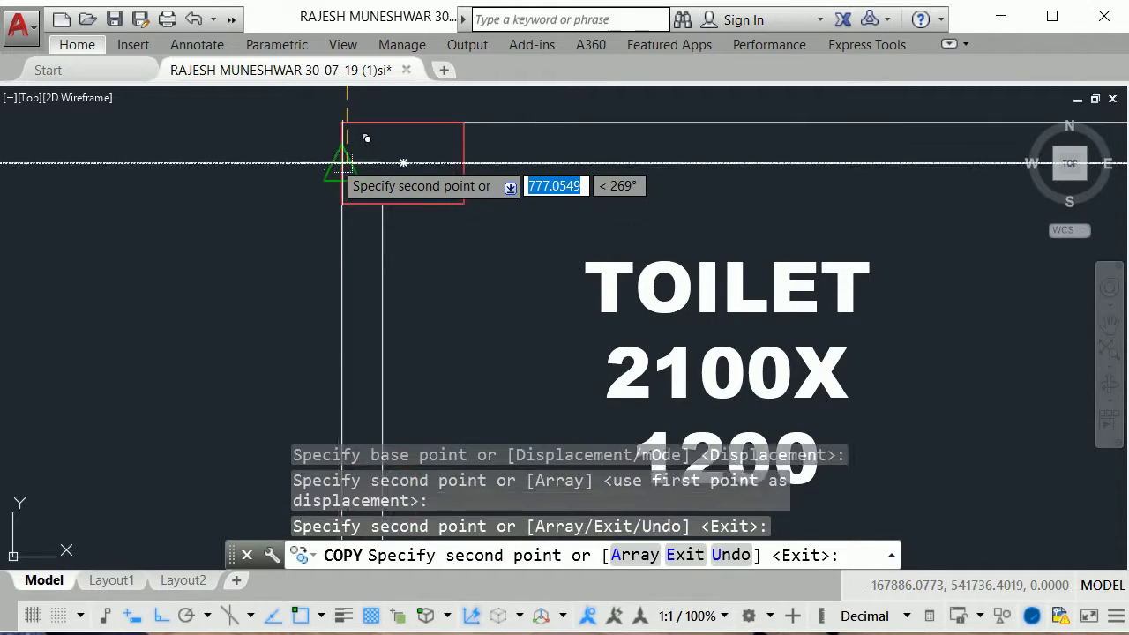
scroll(376, 123, down, 5)
scroll(375, 126, up, 5)
scroll(378, 156, up, 3)
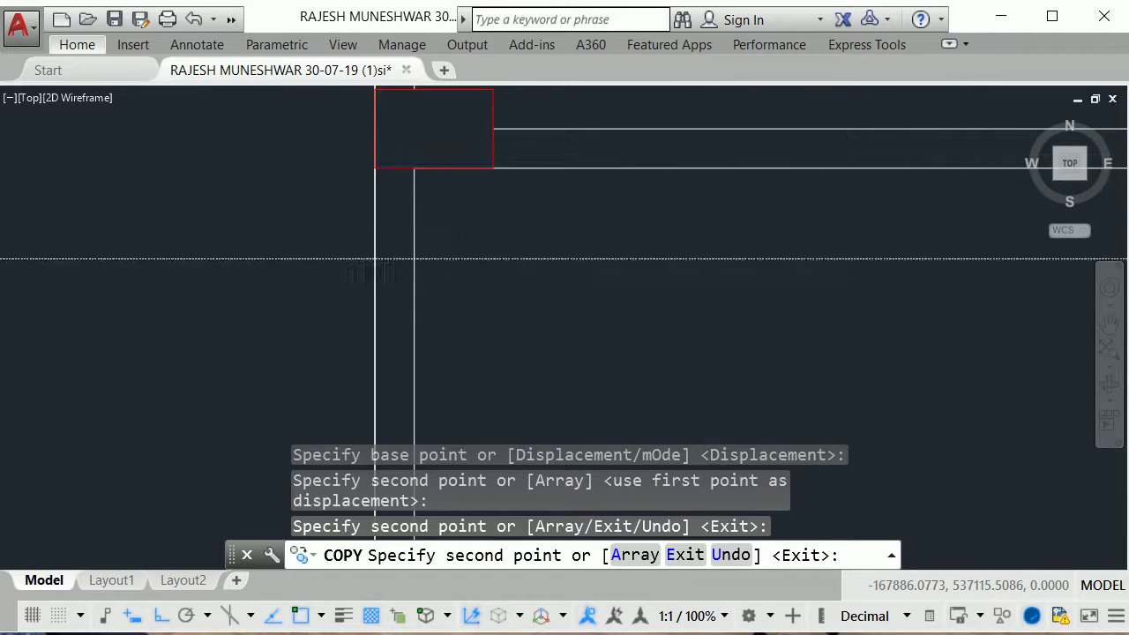
scroll(385, 265, down, 5)
scroll(389, 211, up, 2)
scroll(391, 151, down, 5)
scroll(390, 189, up, 8)
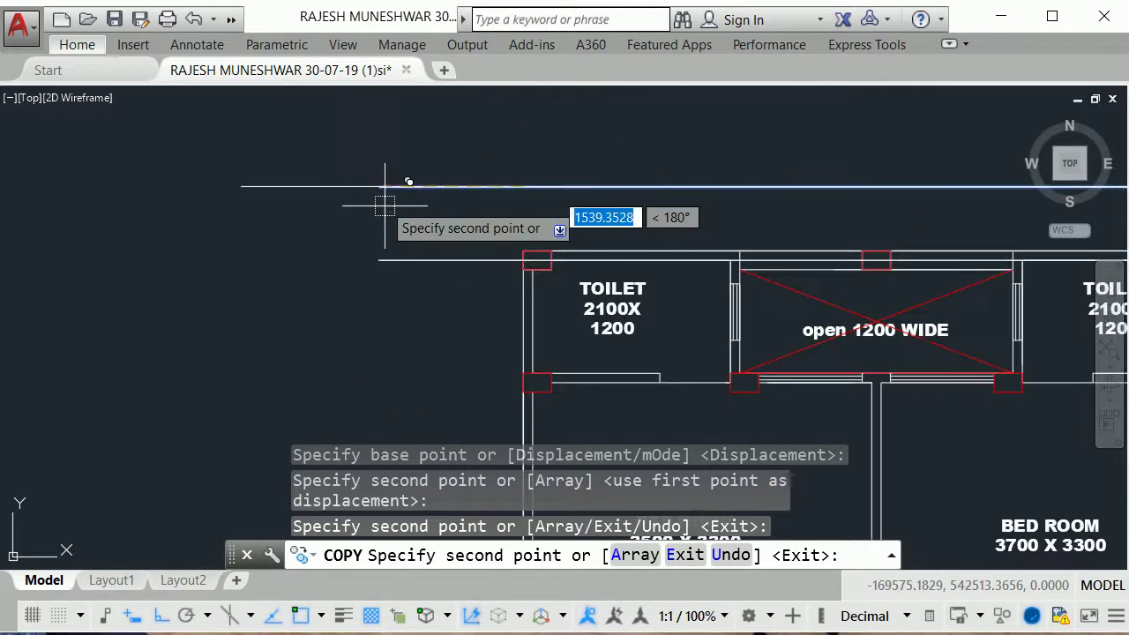
scroll(525, 371, up, 4)
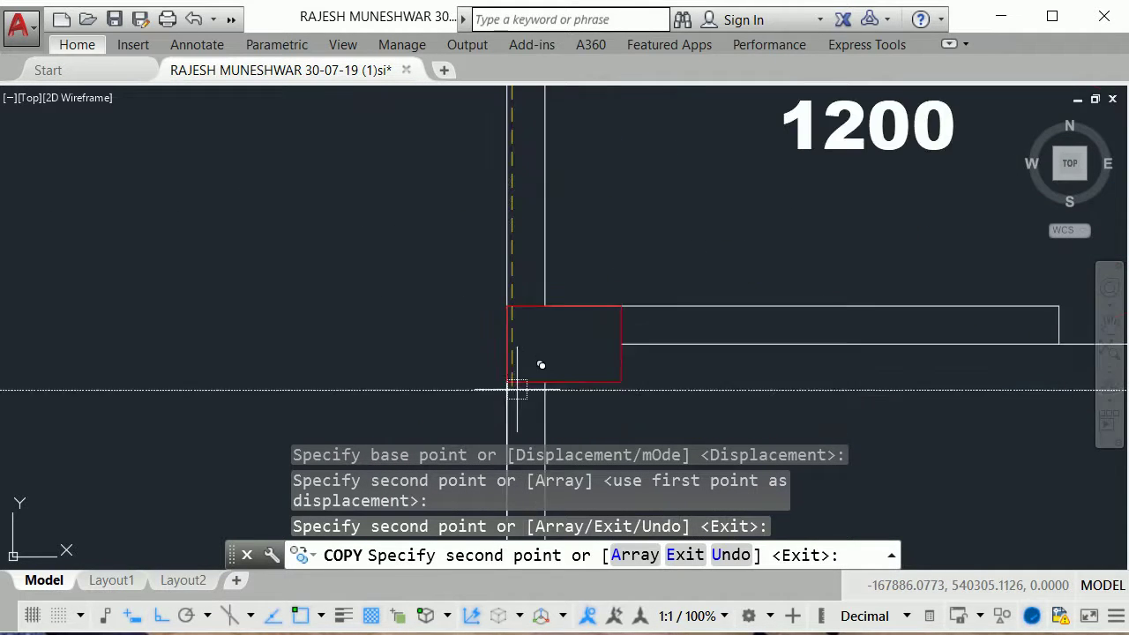
Step: Place two more copies of the line at the next column rows down
click(508, 343)
scroll(510, 335, down, 5)
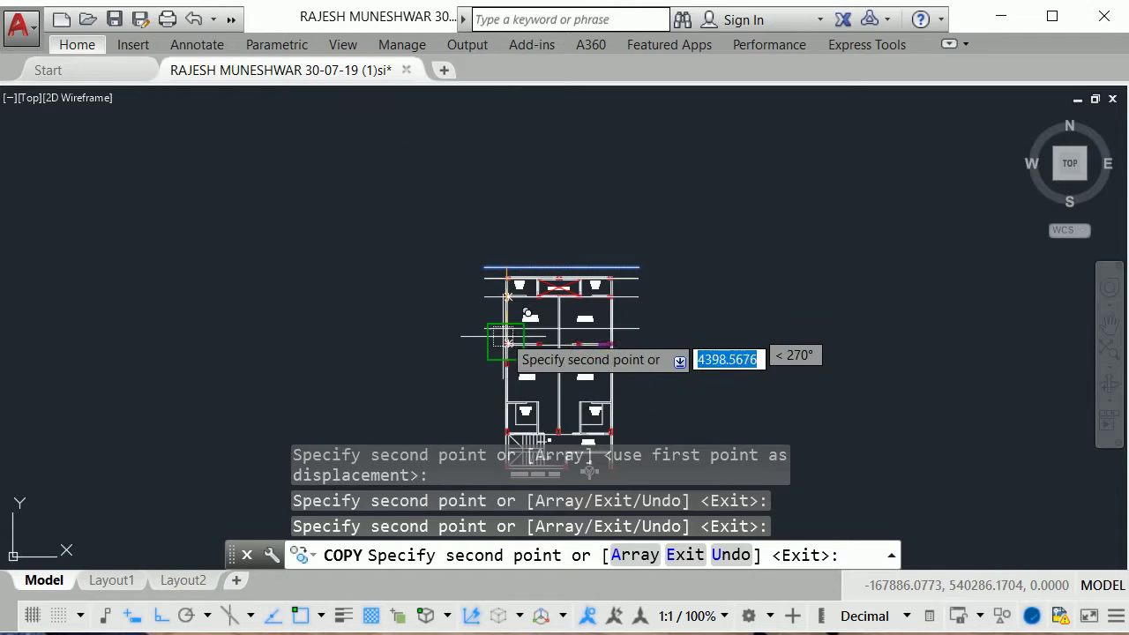
scroll(500, 338, up, 6)
scroll(501, 338, up, 2)
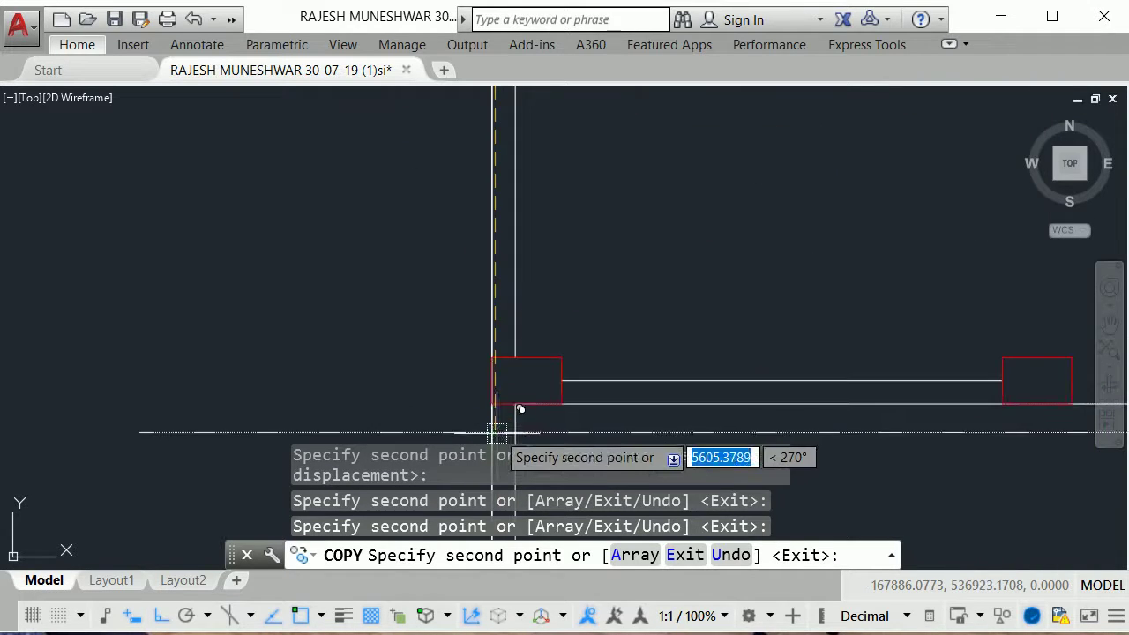
click(494, 382)
scroll(483, 328, down, 4)
scroll(466, 292, up, 2)
scroll(467, 300, up, 2)
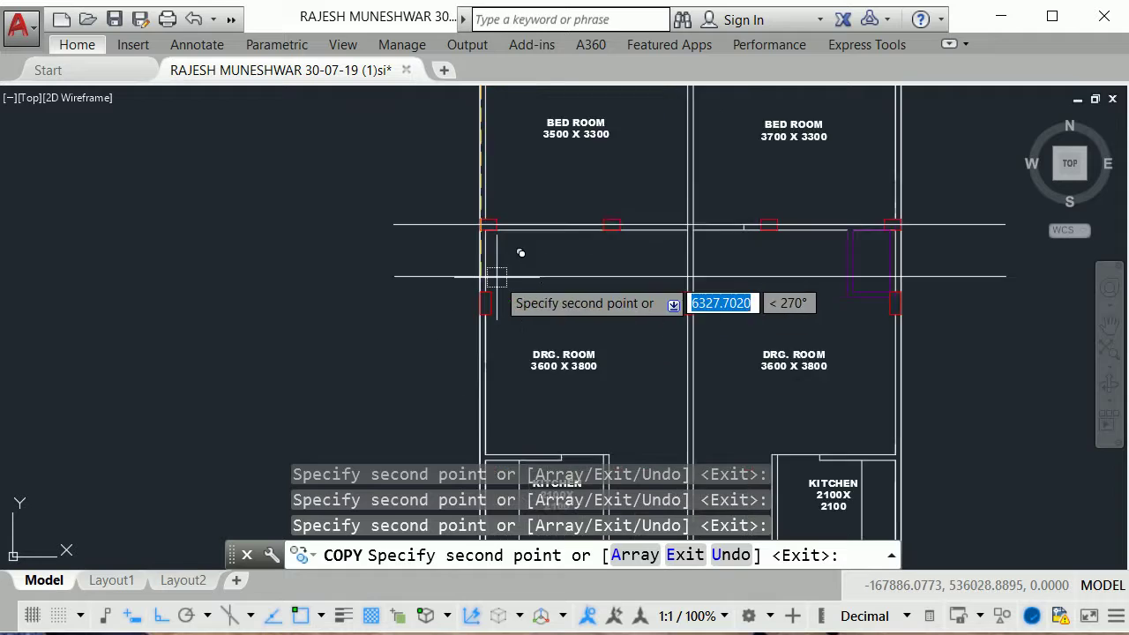
scroll(477, 299, up, 2)
scroll(472, 308, up, 4)
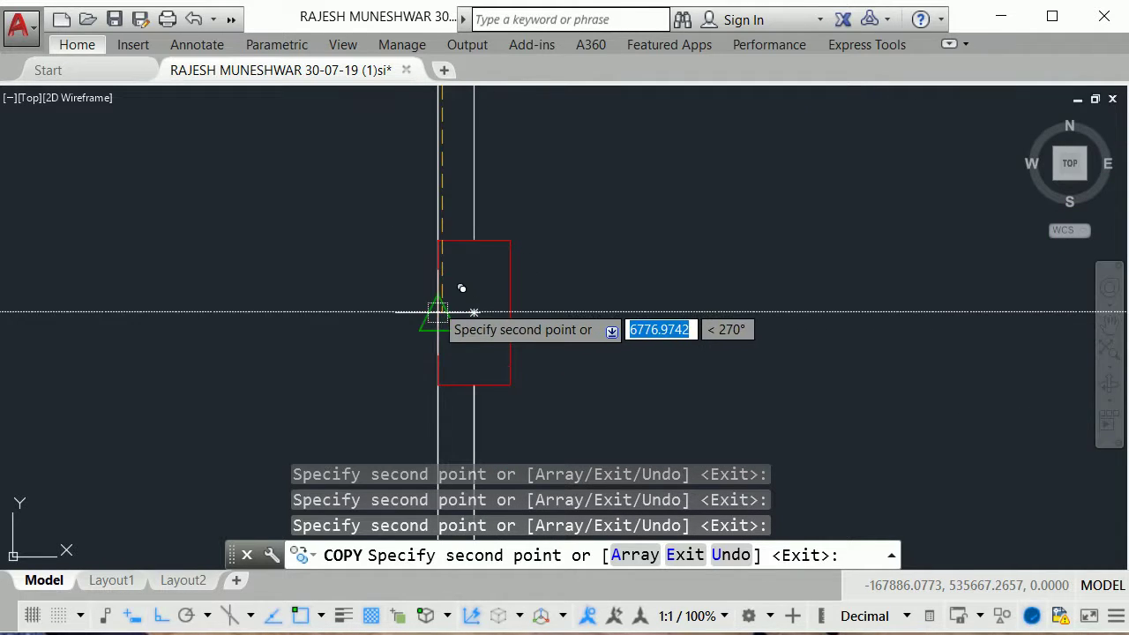
Step: Review the remaining column rows, end COPY, and shift the plan down in view
right_click(444, 282)
key(Escape)
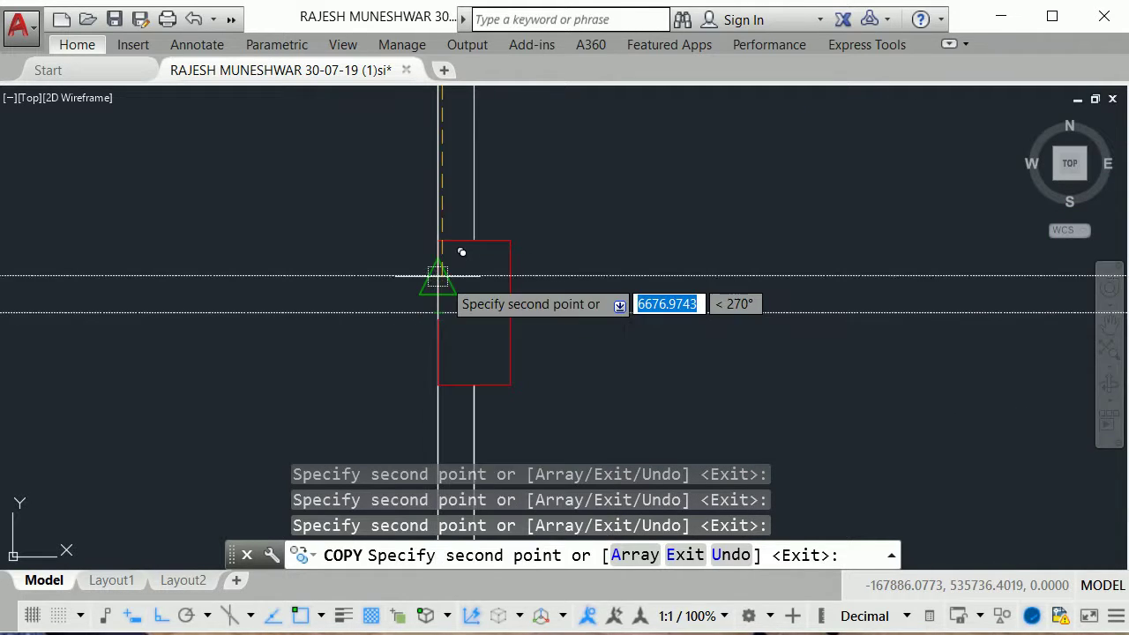
scroll(462, 252, down, 3)
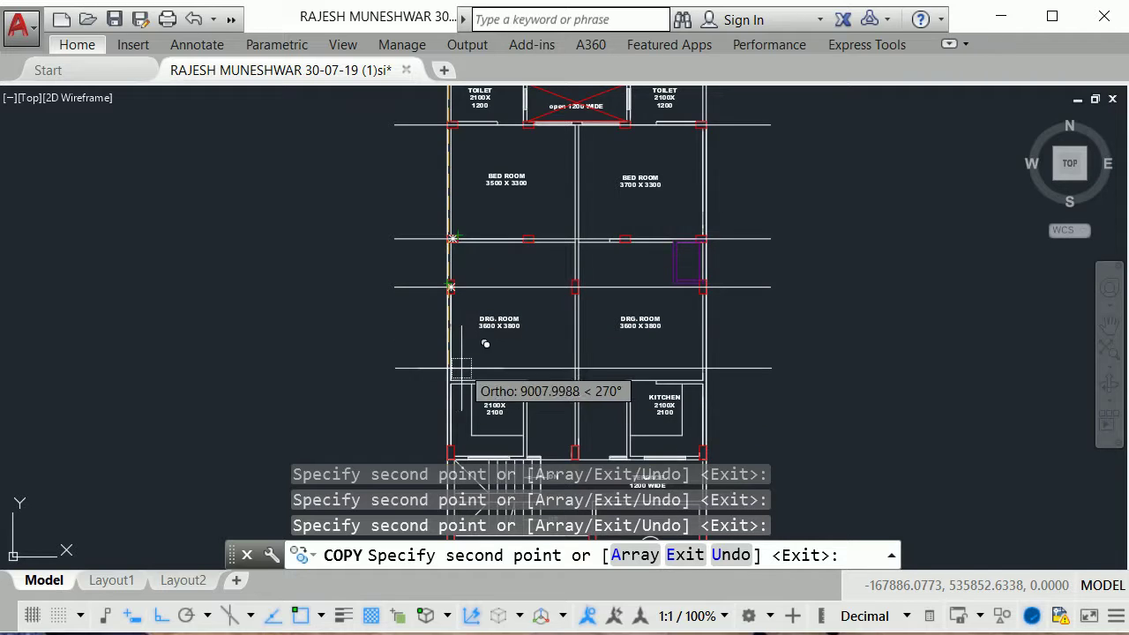
scroll(476, 265, down, 4)
scroll(483, 295, up, 2)
scroll(499, 347, up, 5)
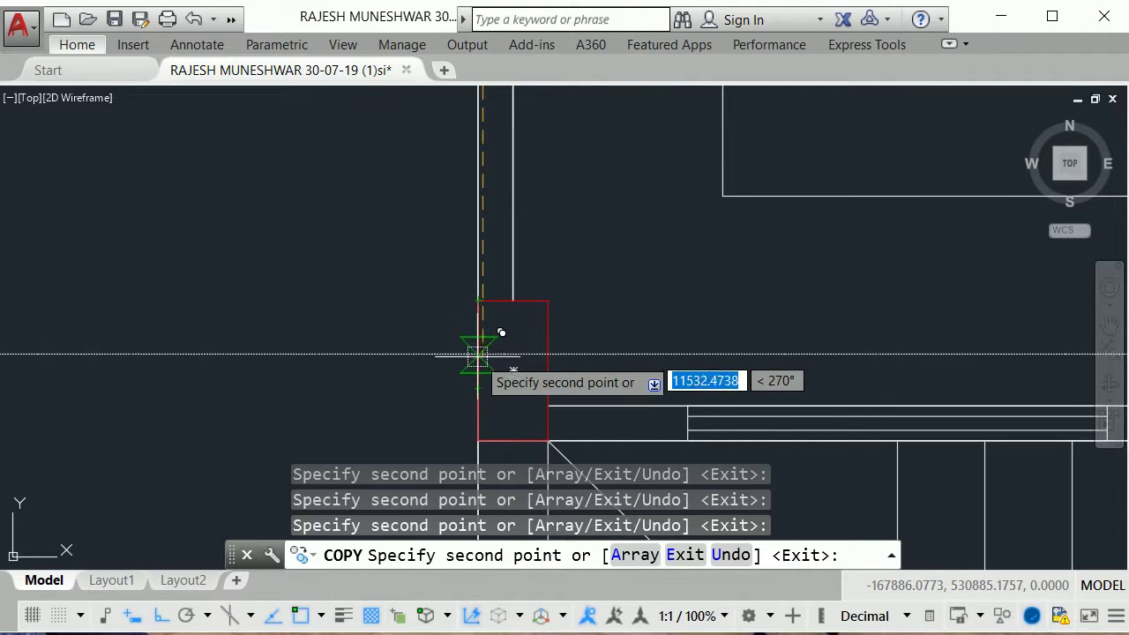
scroll(491, 258, down, 7)
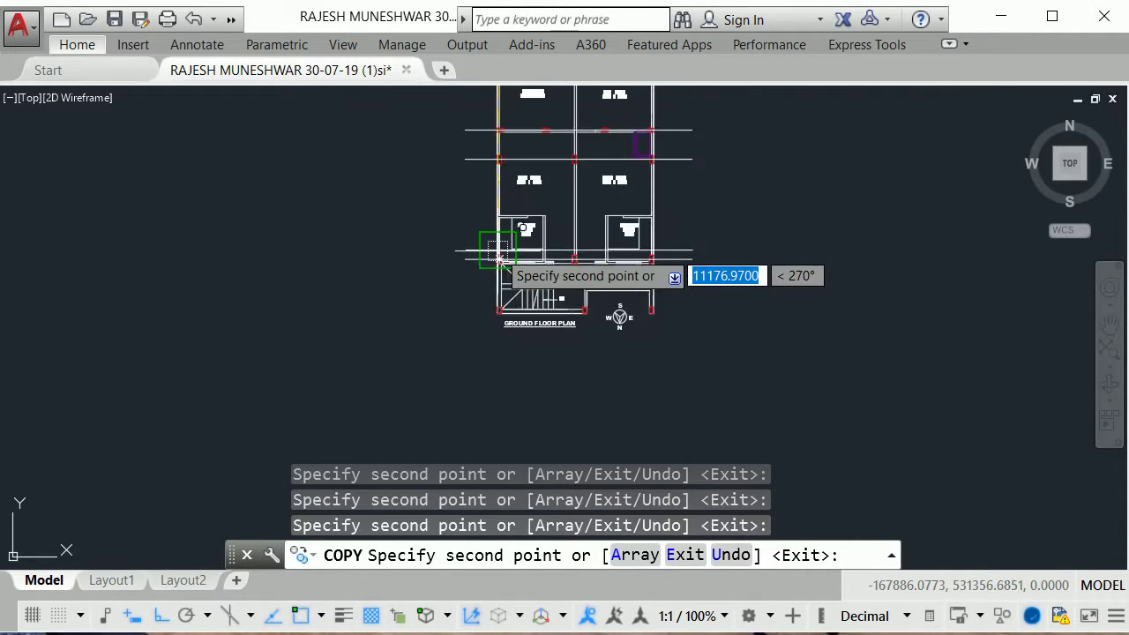
scroll(484, 274, up, 4)
scroll(484, 274, down, 5)
scroll(454, 182, up, 5)
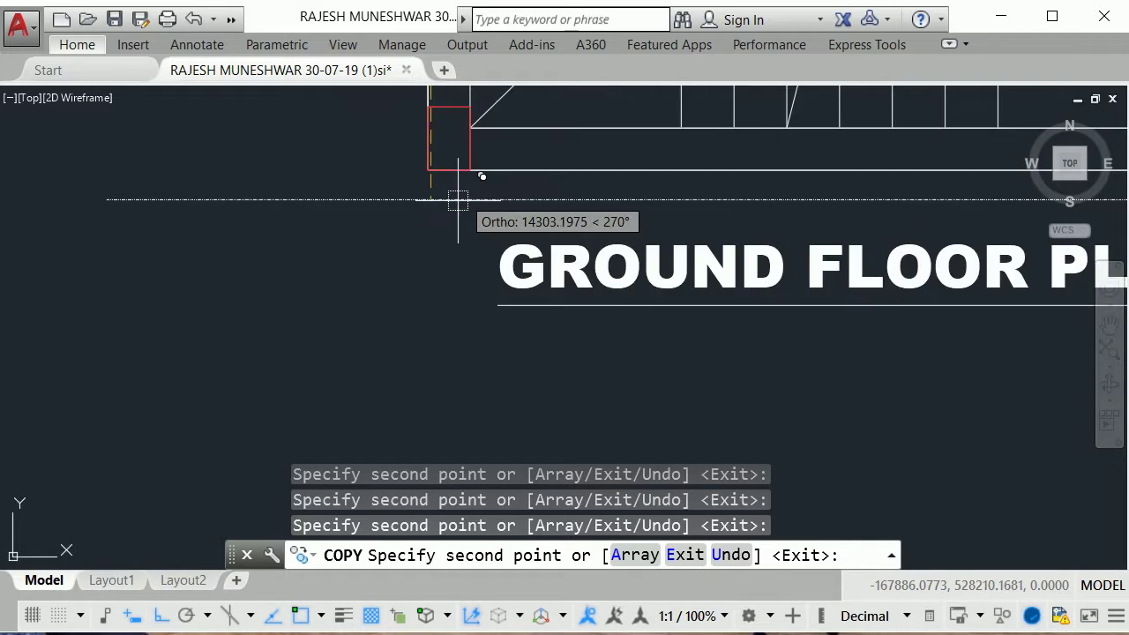
scroll(450, 211, down, 4)
scroll(452, 233, up, 4)
scroll(454, 263, up, 2)
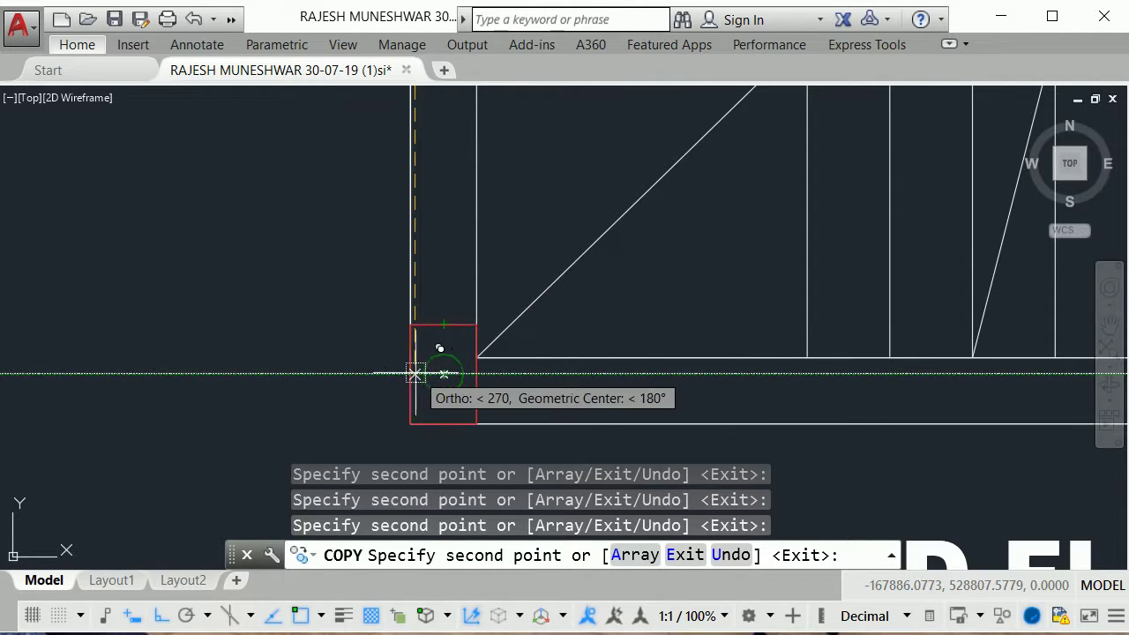
scroll(511, 283, down, 5)
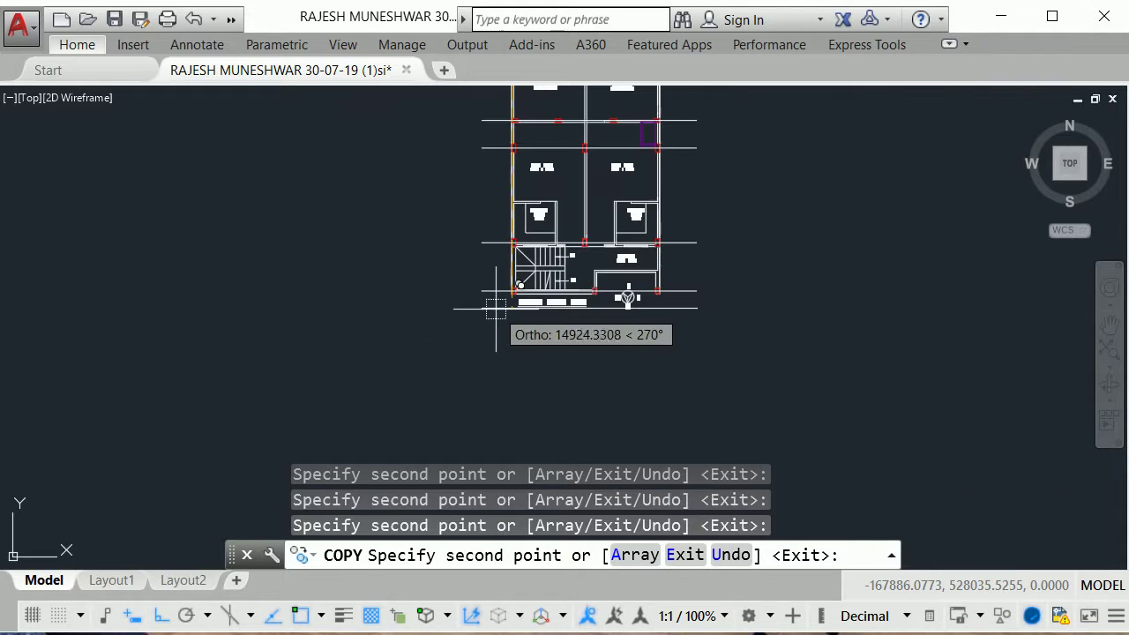
key(Escape)
middle_drag(624, 295, 613, 402)
Step: Clear leftover commands and pan so the plan's right side is in view
key(Escape)
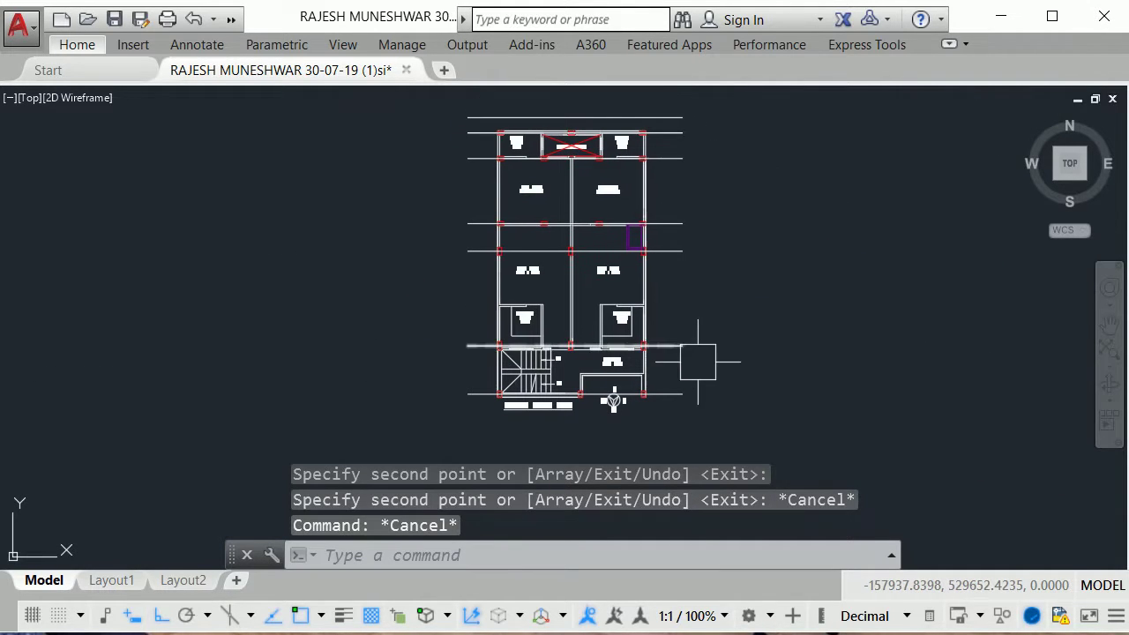
key(Escape)
key(Escape)
scroll(592, 132, up, 4)
scroll(590, 100, down, 3)
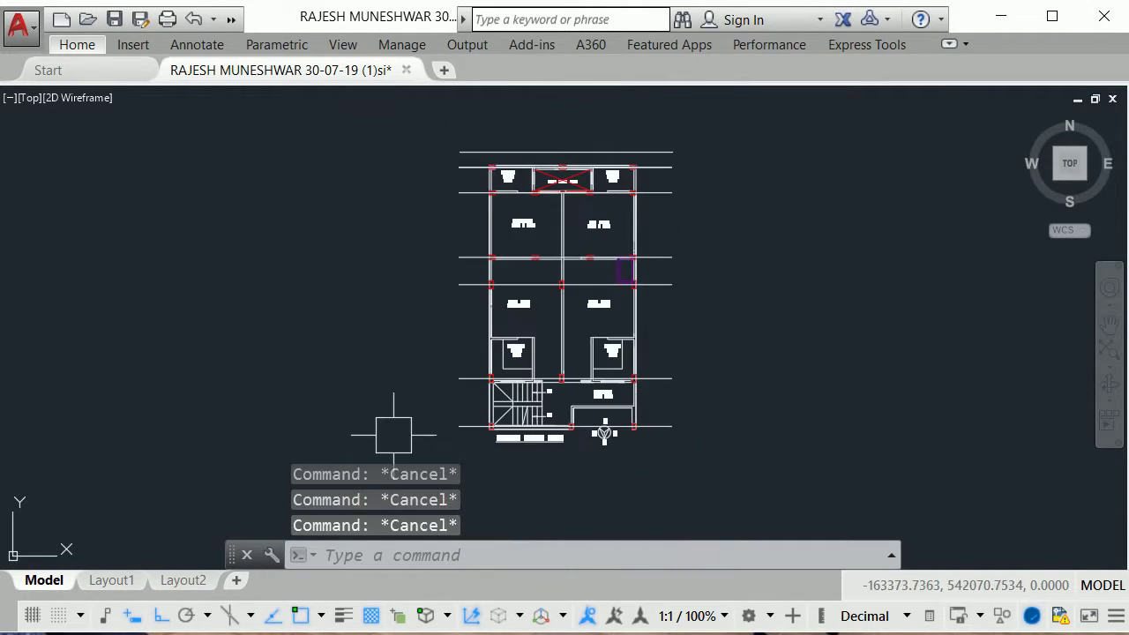
scroll(605, 434, up, 1)
mouse_move(667, 550)
middle_down()
mouse_move(429, 370)
mouse_move(386, 268)
middle_up()
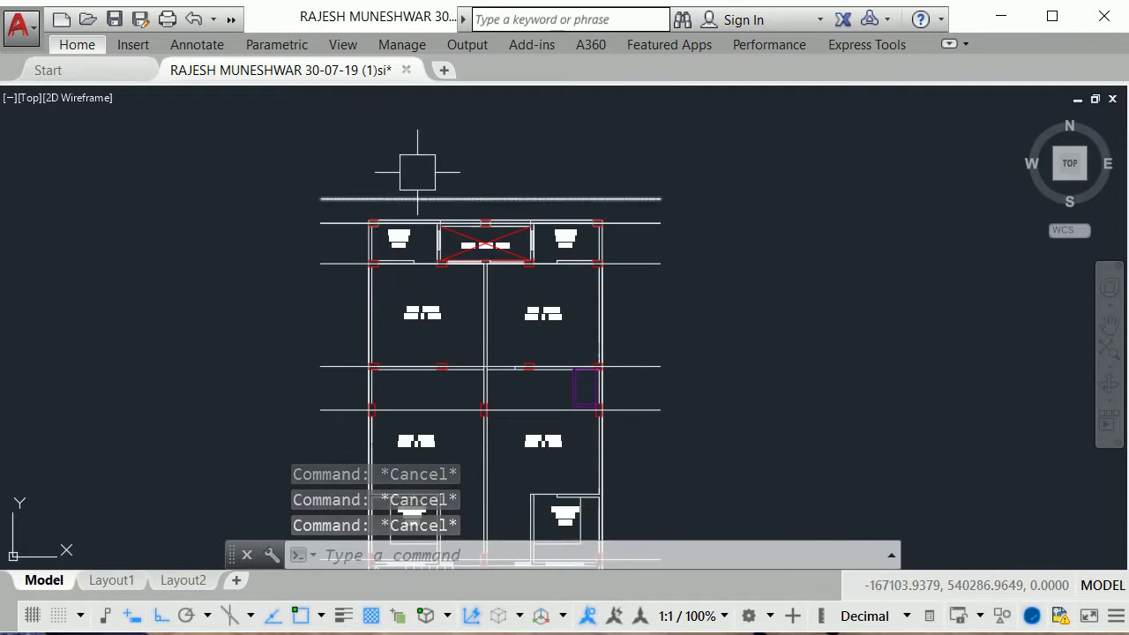
scroll(432, 204, up, 5)
right_click(469, 251)
key(Escape)
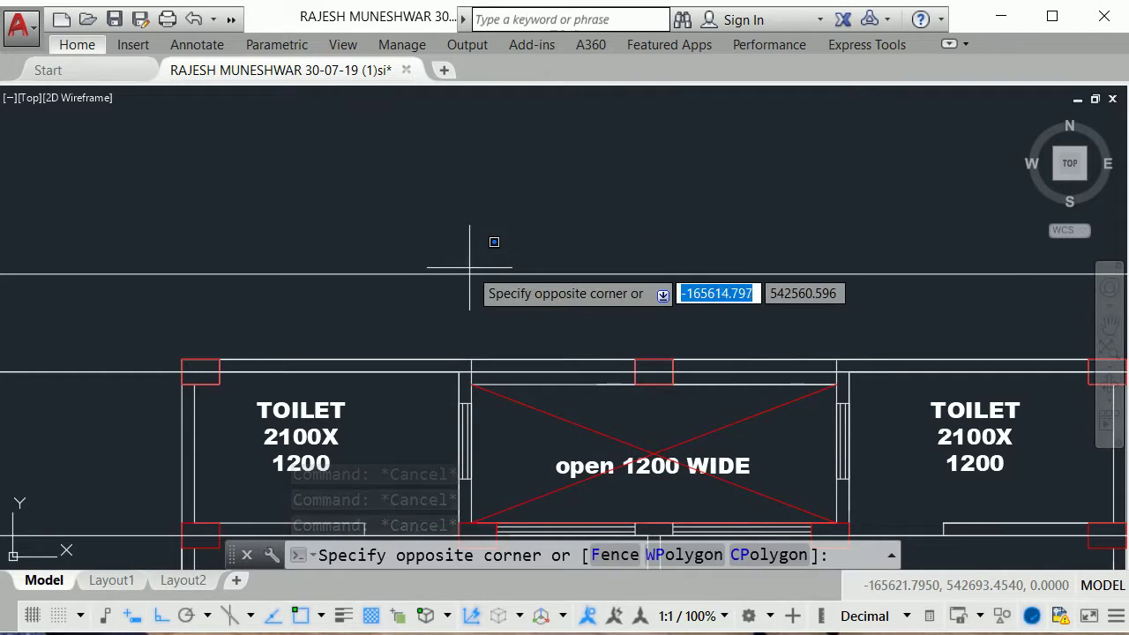
key(Escape)
key(Escape)
scroll(508, 362, down, 5)
middle_drag(640, 244, 645, 244)
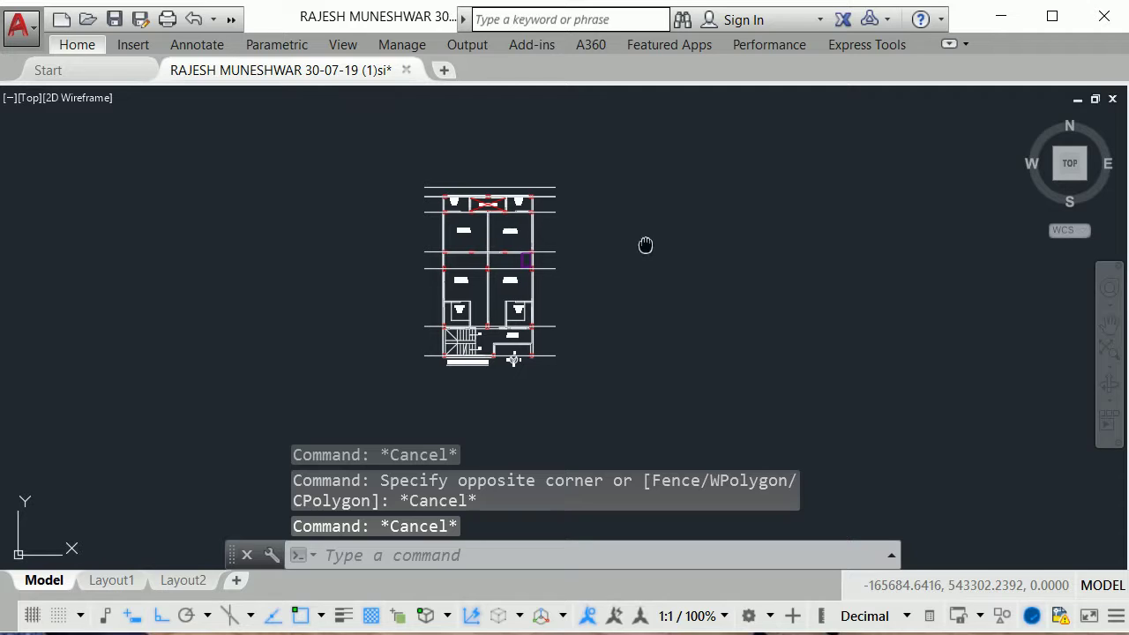
Step: Draw a vertical line from above to below the plan's right side
key(Return)
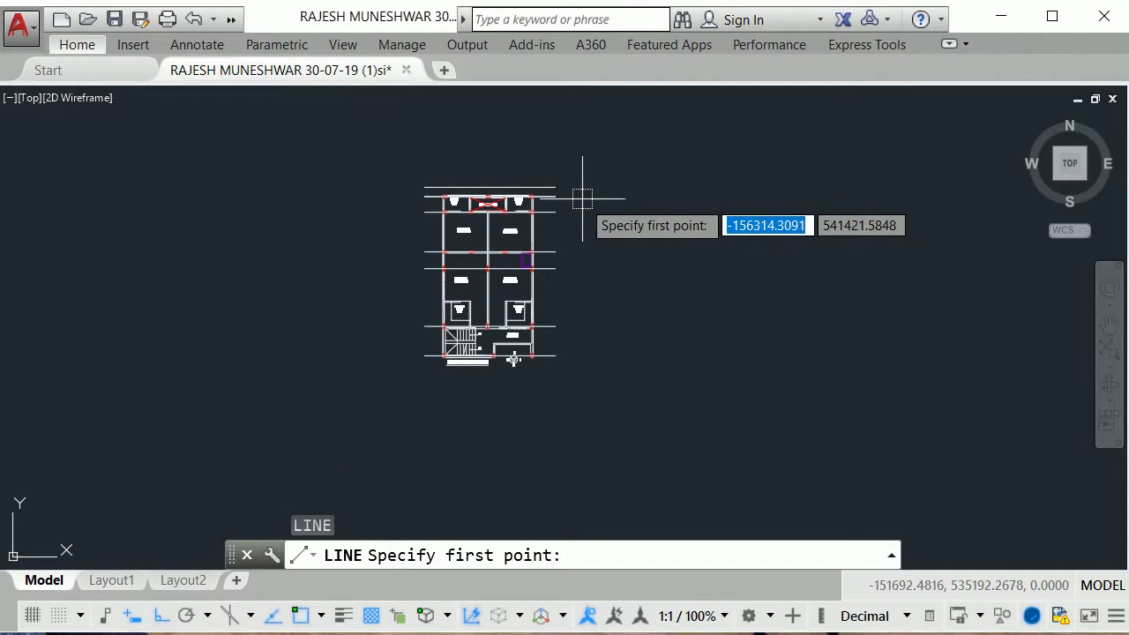
click(582, 191)
click(592, 394)
key(Escape)
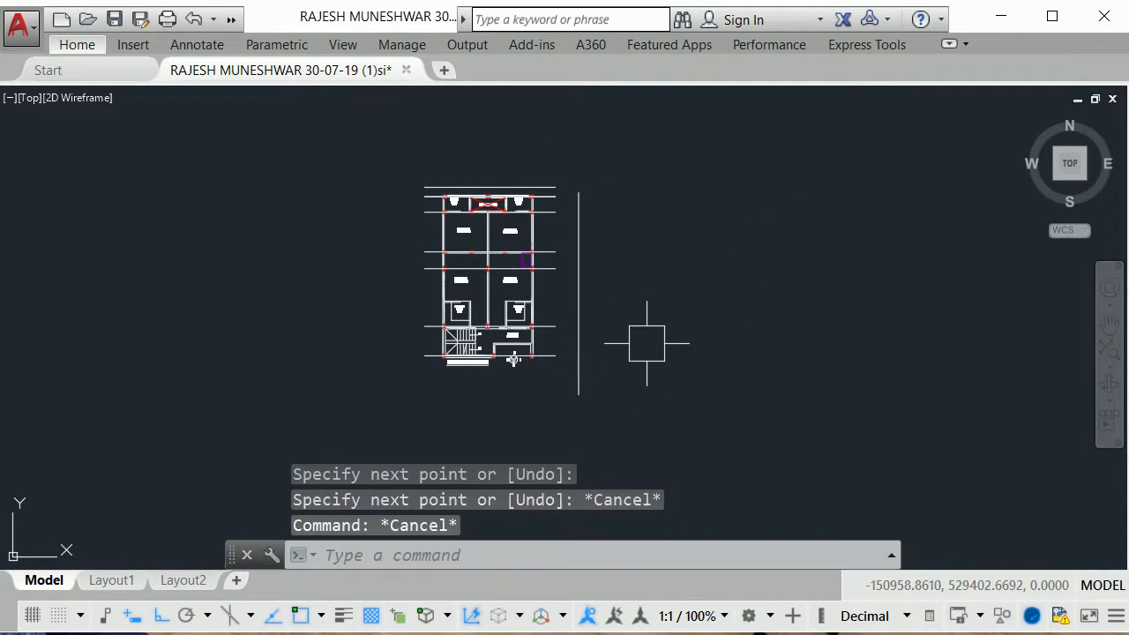
Step: Start copying the new vertical line, selecting it and setting its base point
text(co)
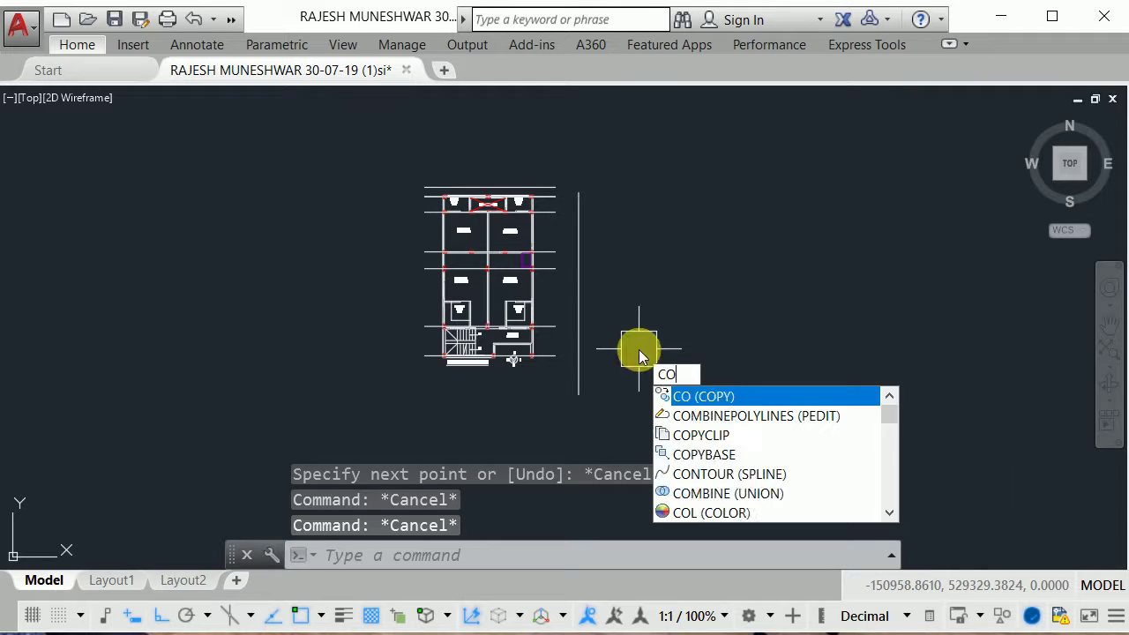
key(Return)
click(578, 337)
key(Return)
scroll(617, 348, up, 5)
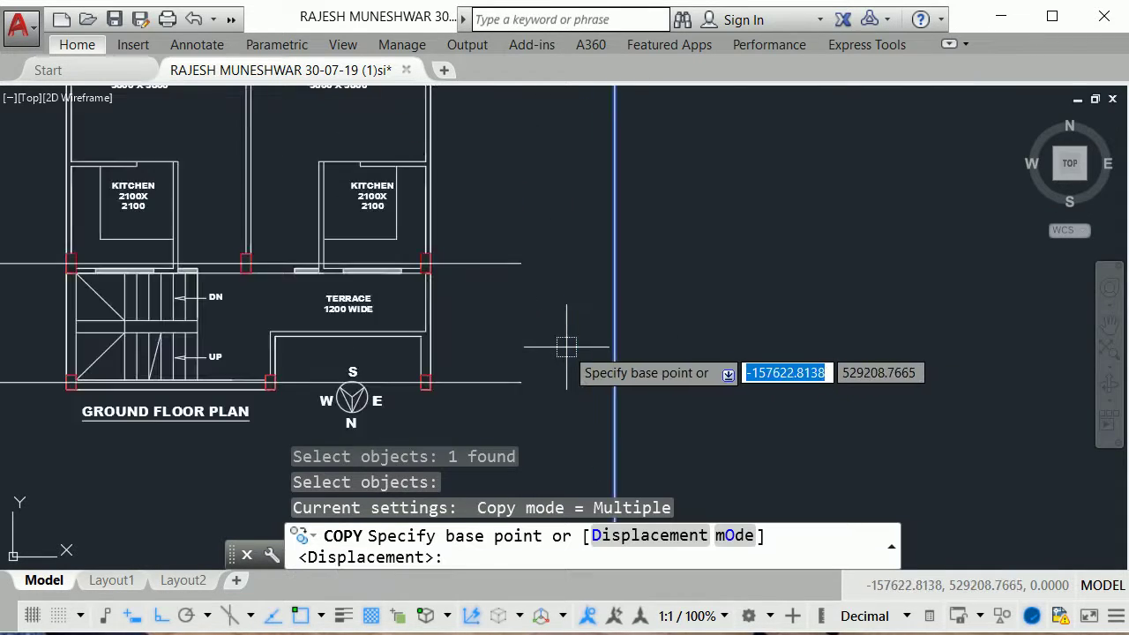
scroll(724, 340, up, 2)
scroll(697, 357, down, 3)
scroll(684, 375, up, 3)
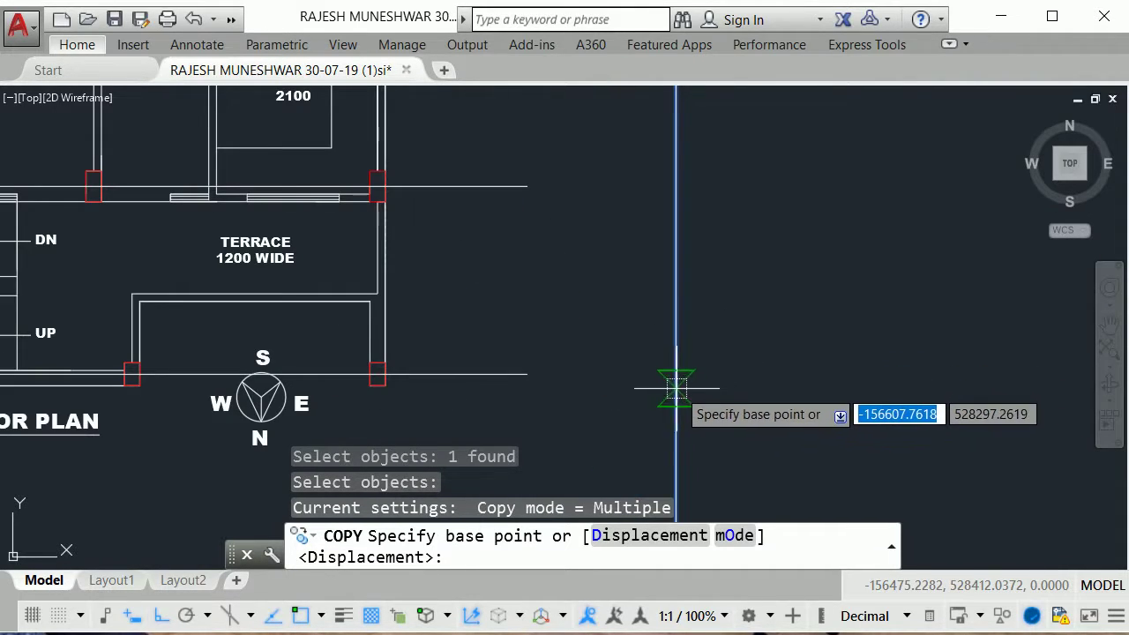
click(677, 380)
Step: Place a copy of the vertical line through the right-hand column, then end copying
scroll(538, 378, down, 4)
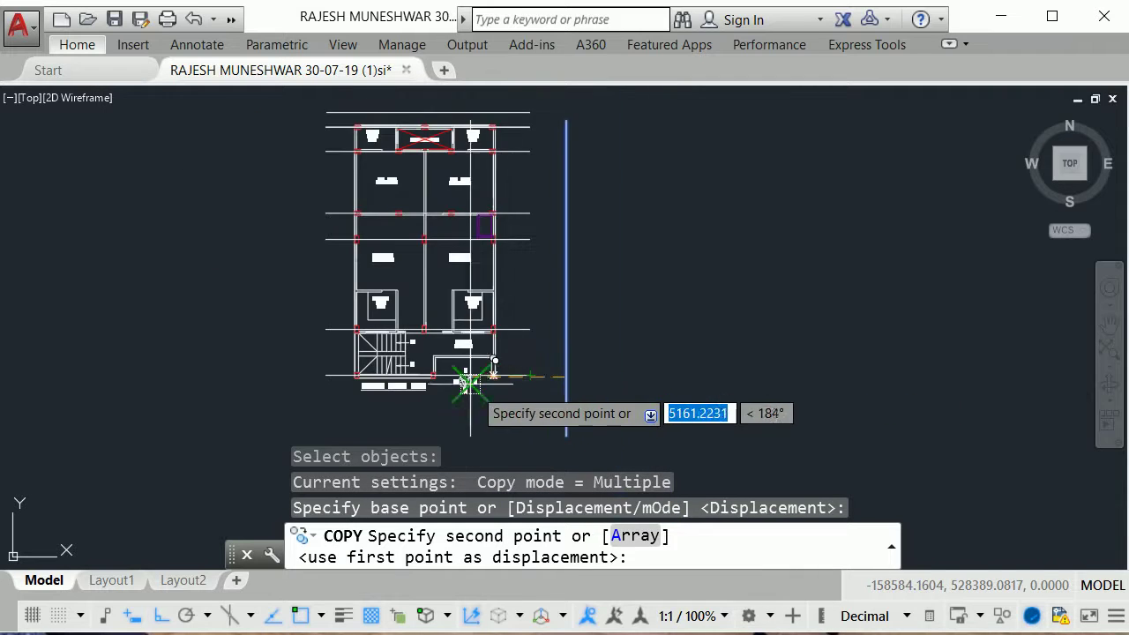
scroll(529, 379, up, 5)
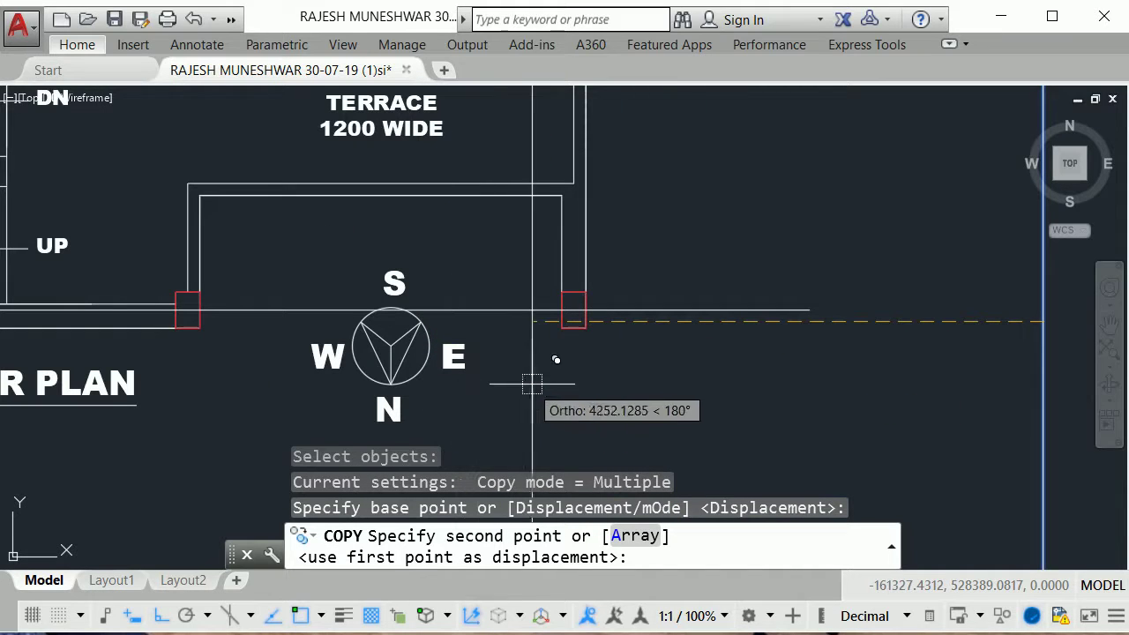
click(574, 310)
scroll(529, 353, down, 3)
scroll(454, 333, up, 3)
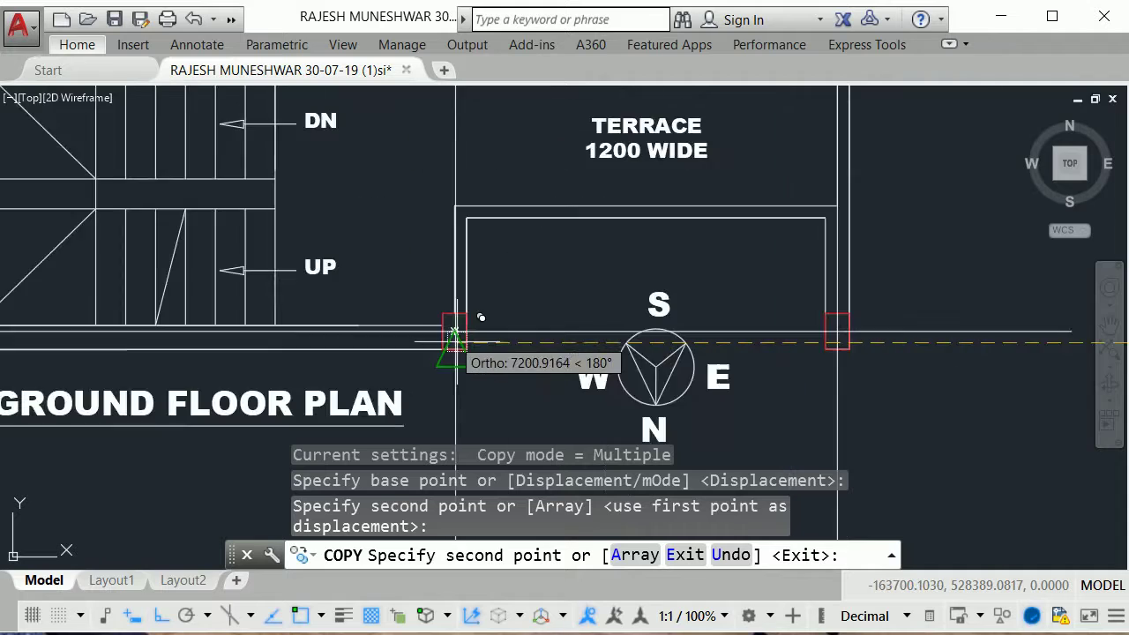
scroll(455, 333, up, 2)
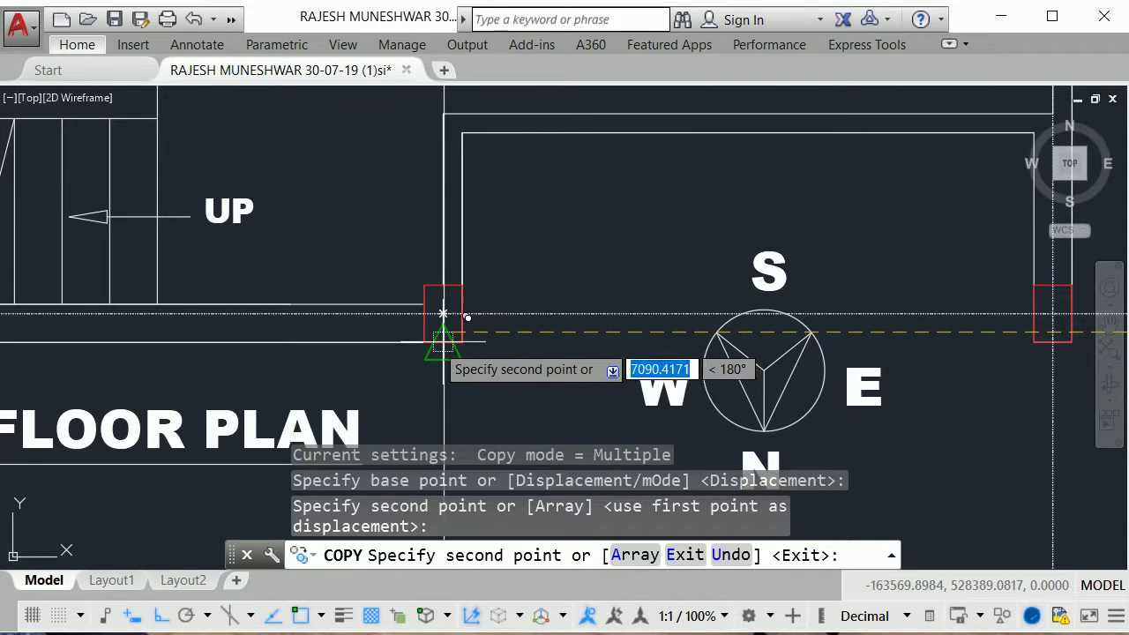
scroll(574, 320, down, 5)
scroll(584, 323, up, 3)
scroll(374, 313, up, 2)
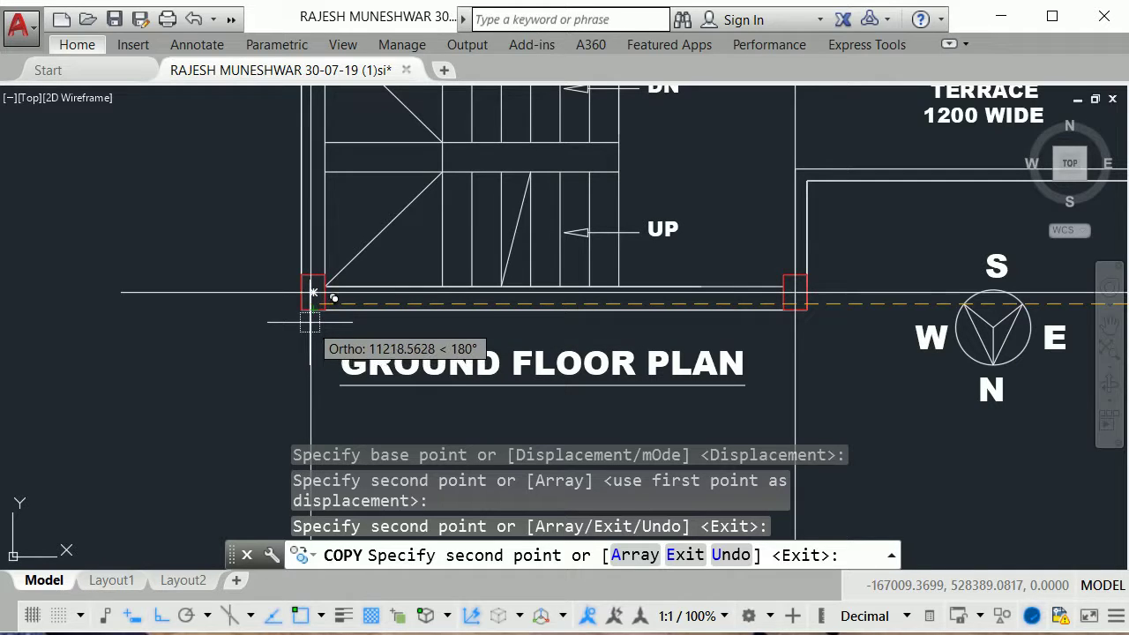
scroll(313, 292, up, 2)
scroll(315, 264, up, 2)
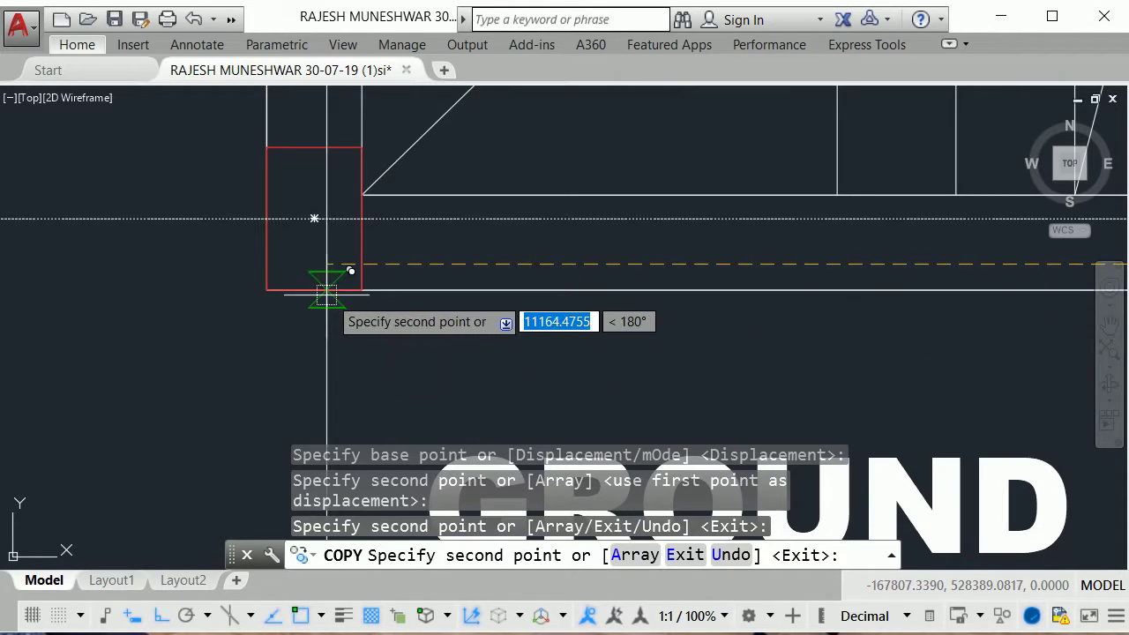
scroll(379, 327, down, 3)
scroll(479, 323, down, 3)
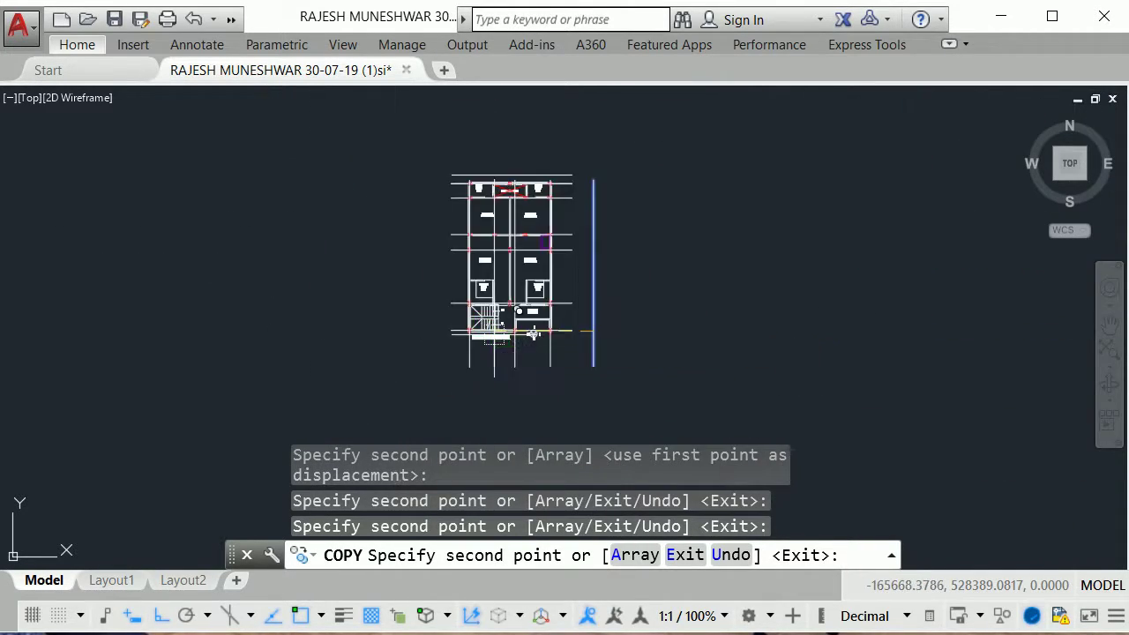
key(Escape)
scroll(564, 189, up, 3)
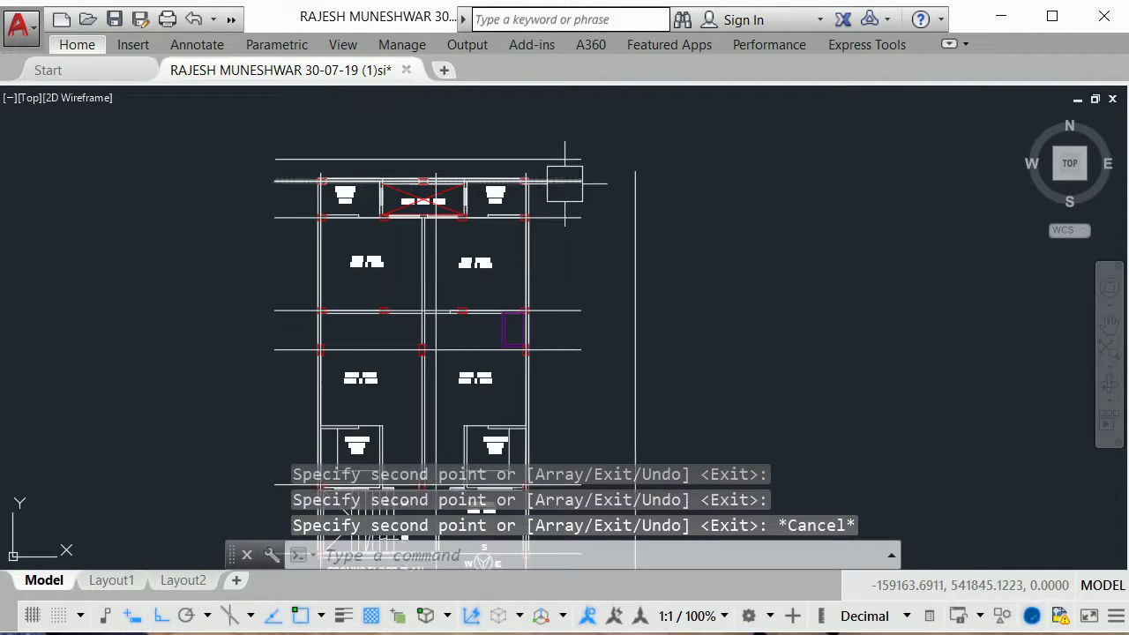
middle_drag(564, 190, 595, 253)
scroll(344, 236, up, 5)
scroll(441, 292, up, 2)
scroll(443, 299, up, 1)
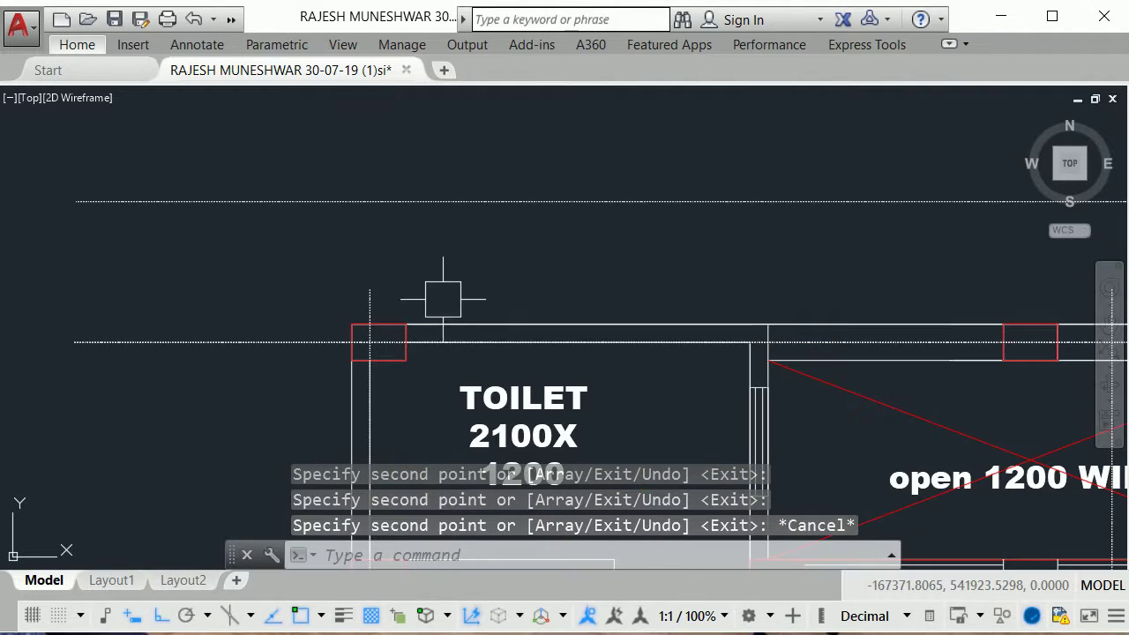
text(EX)
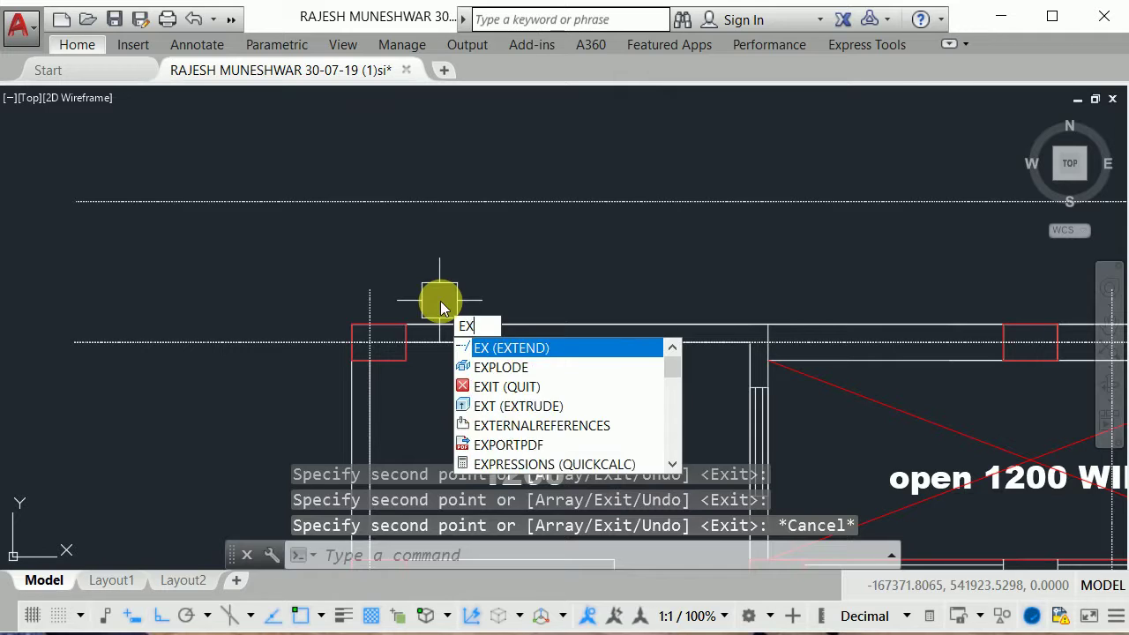
key(Return)
click(374, 303)
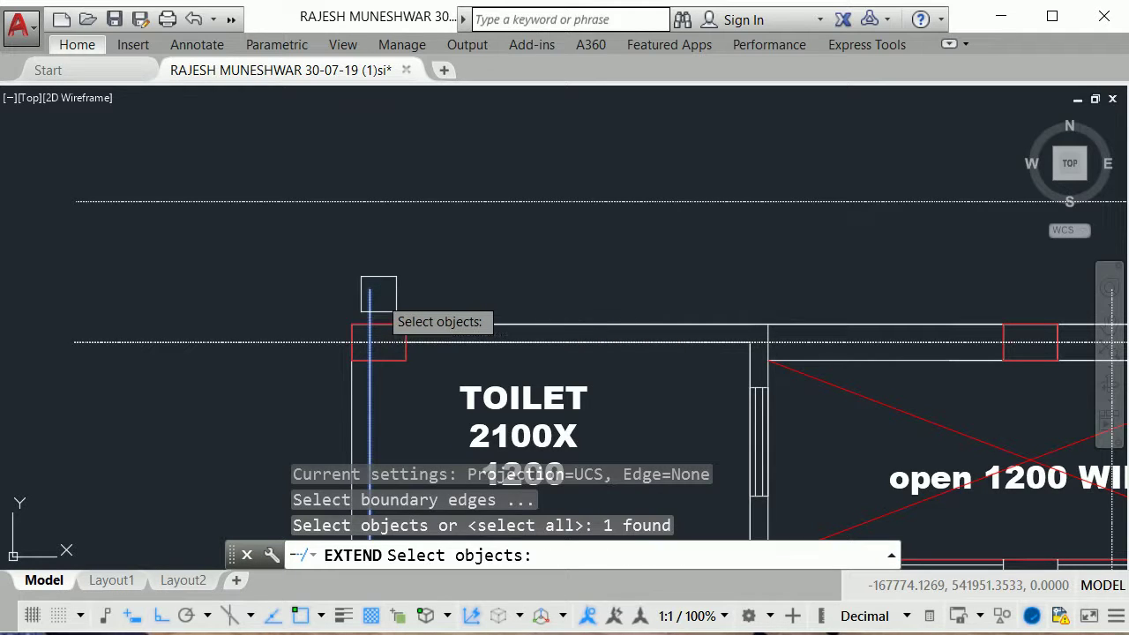
click(378, 291)
scroll(381, 256, down, 4)
scroll(380, 265, up, 6)
scroll(382, 238, down, 5)
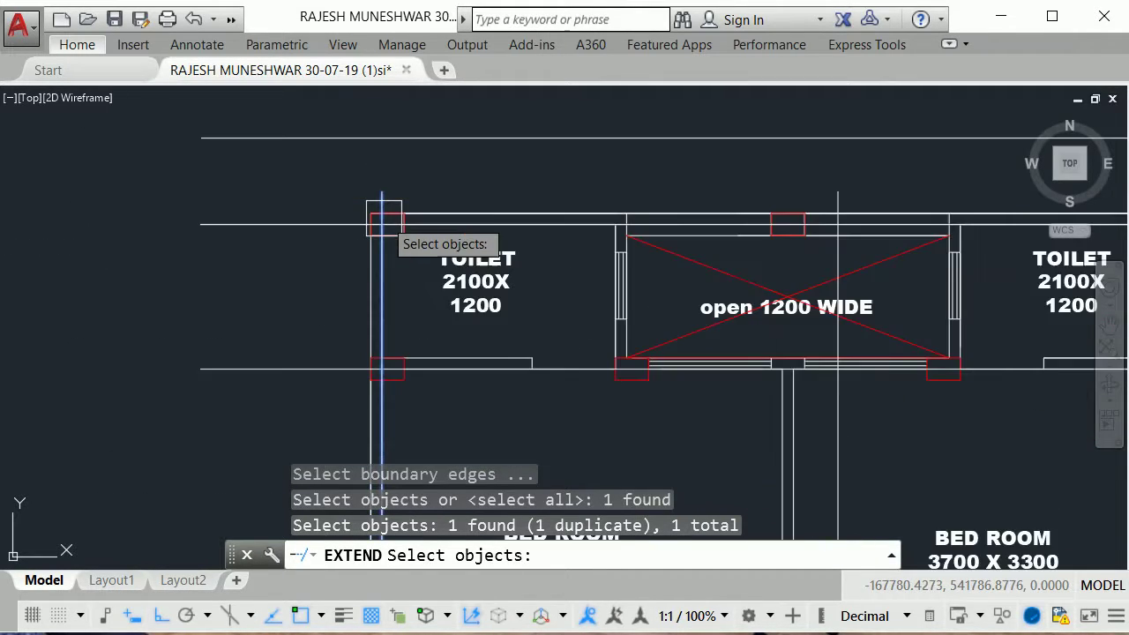
scroll(384, 218, up, 2)
scroll(380, 217, down, 2)
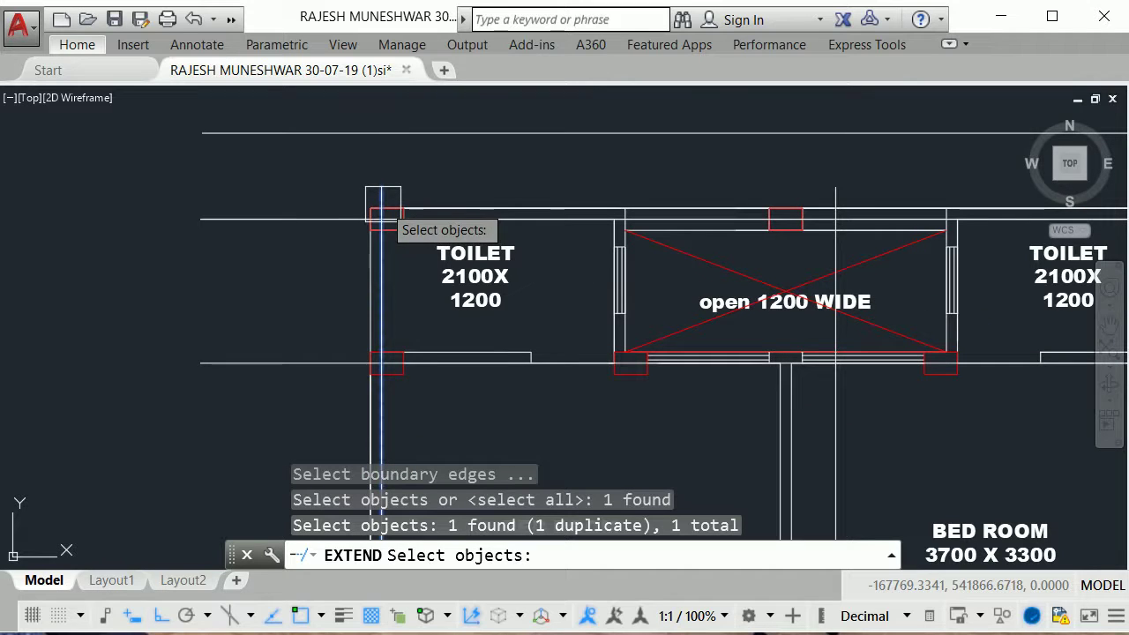
key(Escape)
click(382, 201)
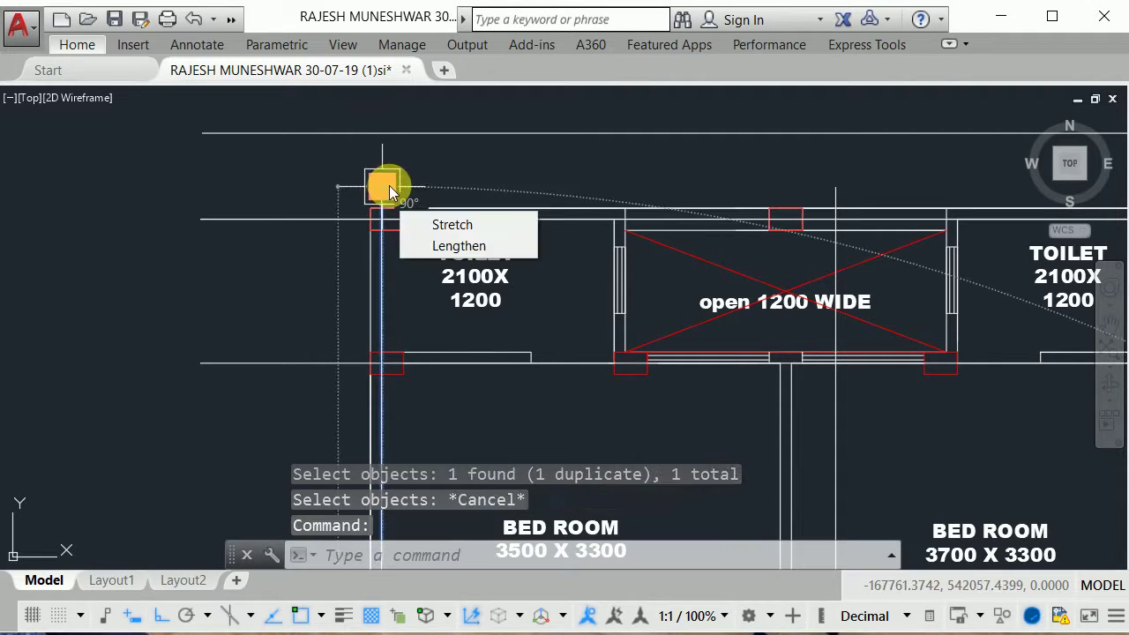
click(383, 185)
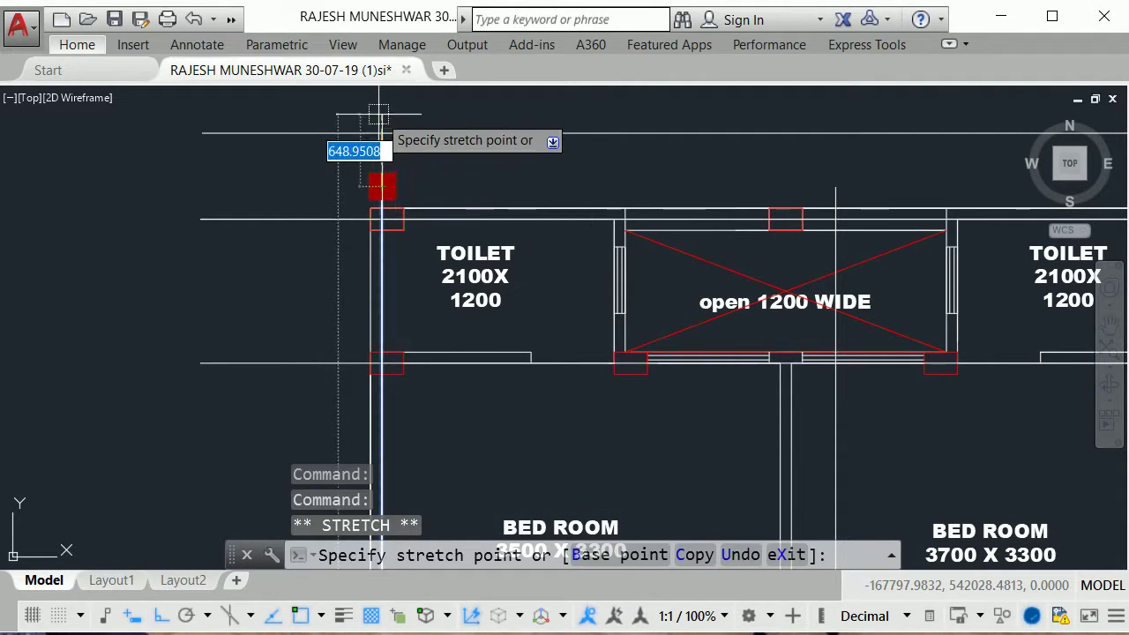
key(Escape)
key(Escape)
scroll(567, 524, down, 5)
scroll(580, 126, up, 2)
middle_drag(580, 126, 536, 196)
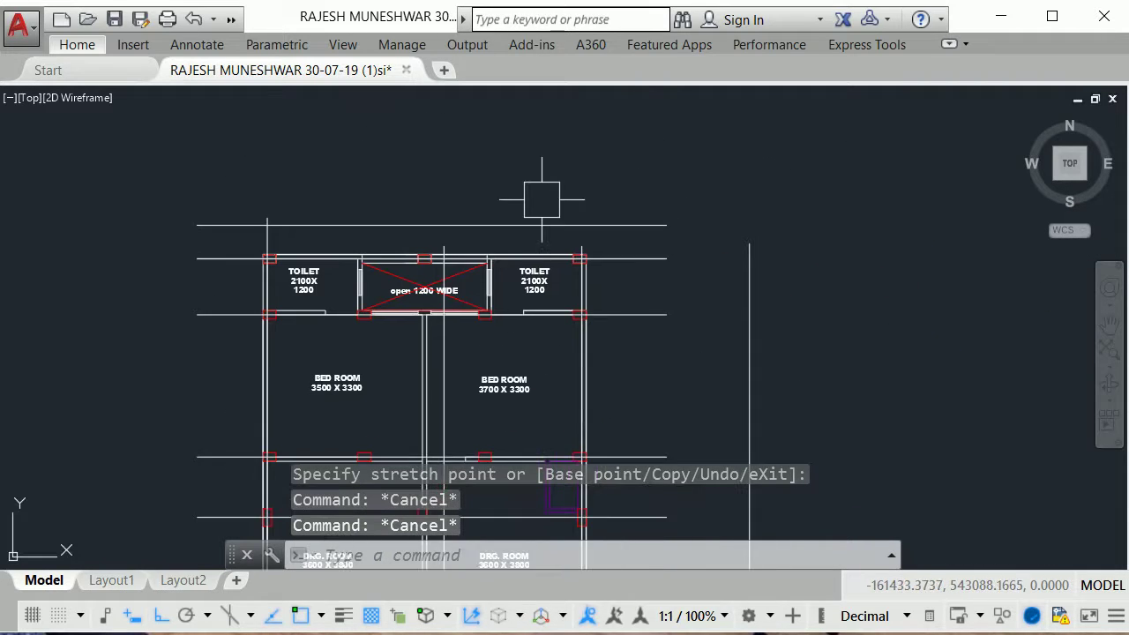
scroll(539, 199, up, 2)
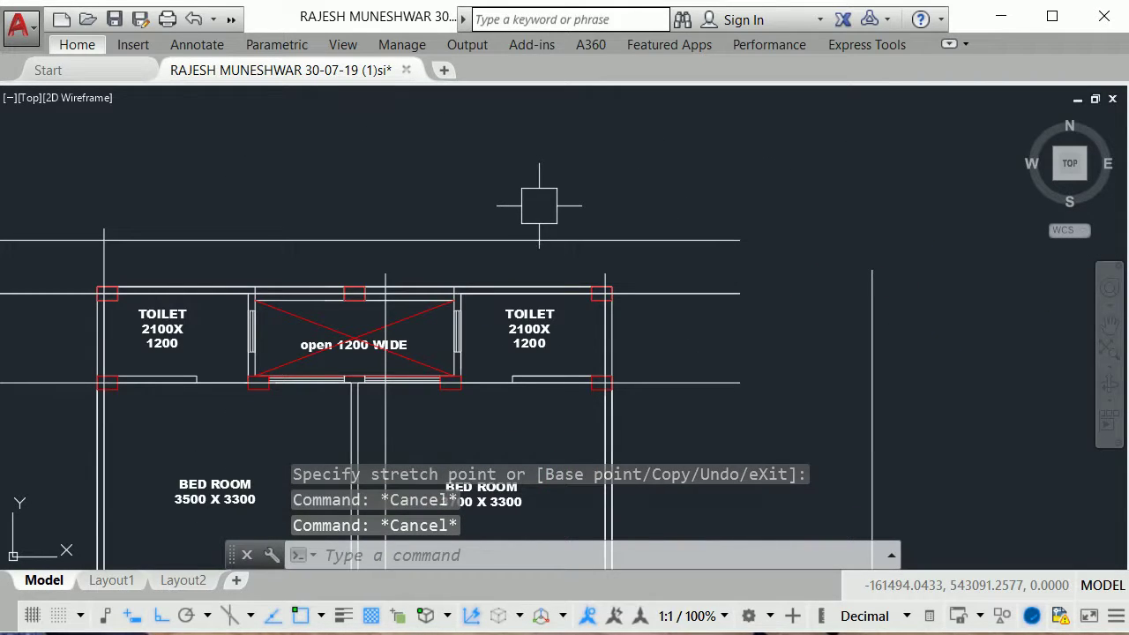
text(ex)
key(Return)
key(Return)
scroll(504, 270, up, 2)
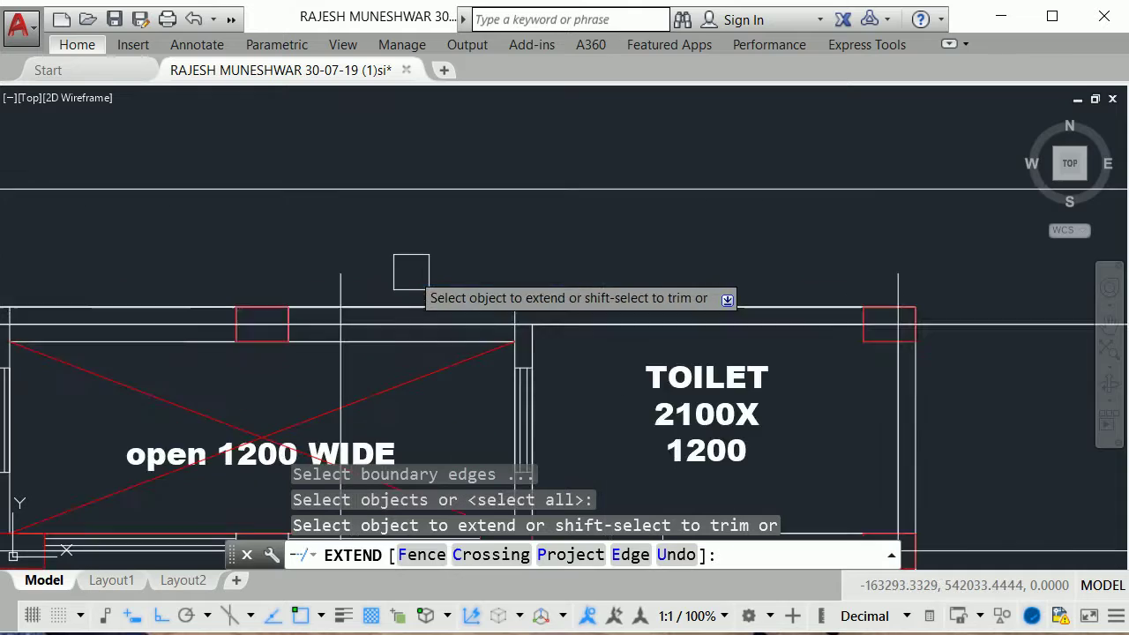
scroll(312, 282, up, 2)
scroll(303, 352, down, 6)
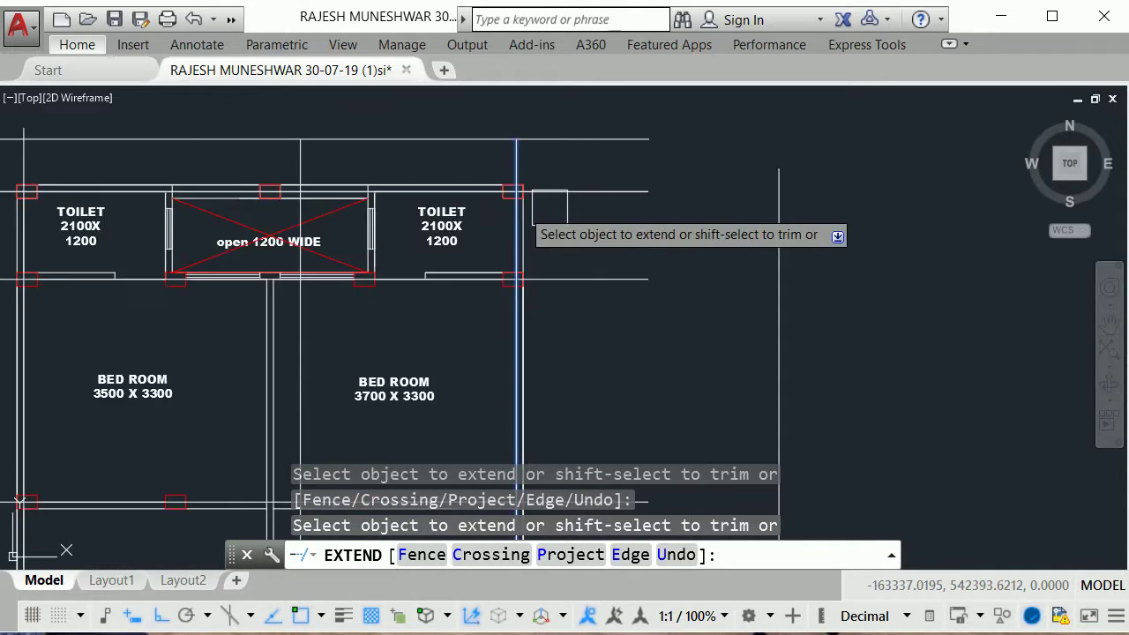
scroll(491, 202, up, 2)
scroll(486, 155, down, 4)
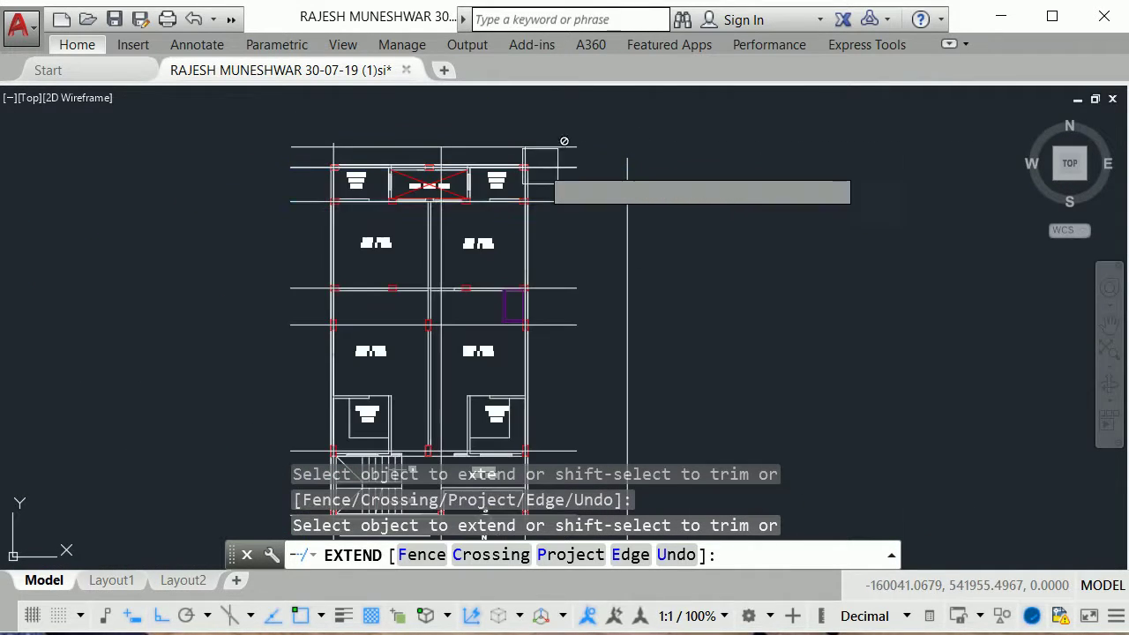
key(Escape)
key(Escape)
key(Escape)
key(Escape)
scroll(494, 227, up, 6)
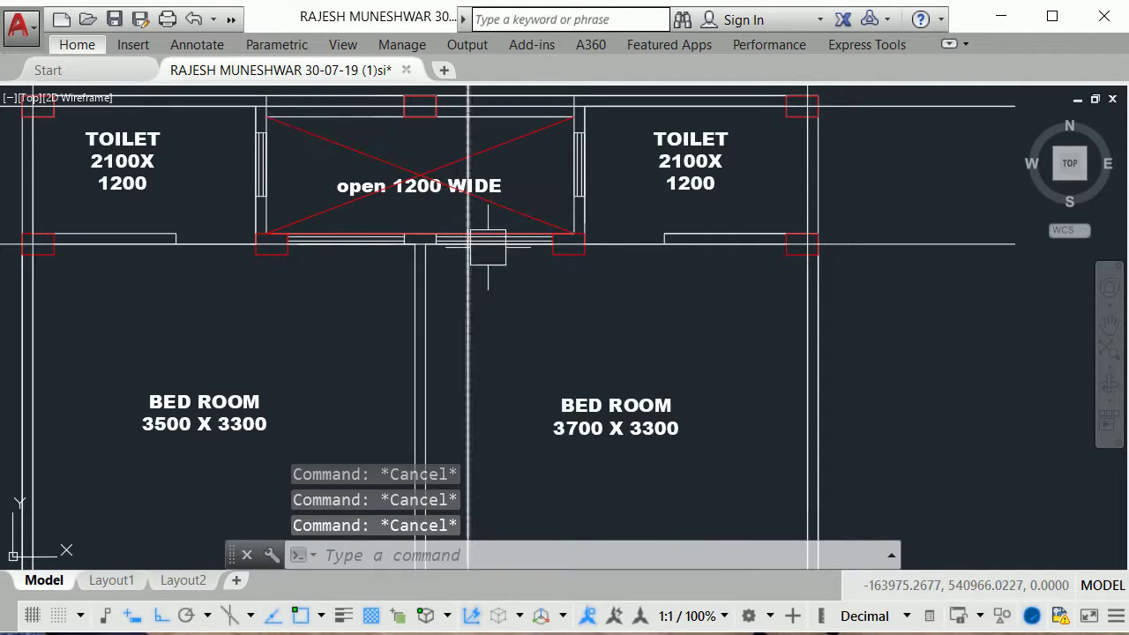
scroll(537, 327, down, 2)
scroll(580, 336, down, 2)
middle_drag(579, 336, 594, 187)
scroll(594, 187, down, 2)
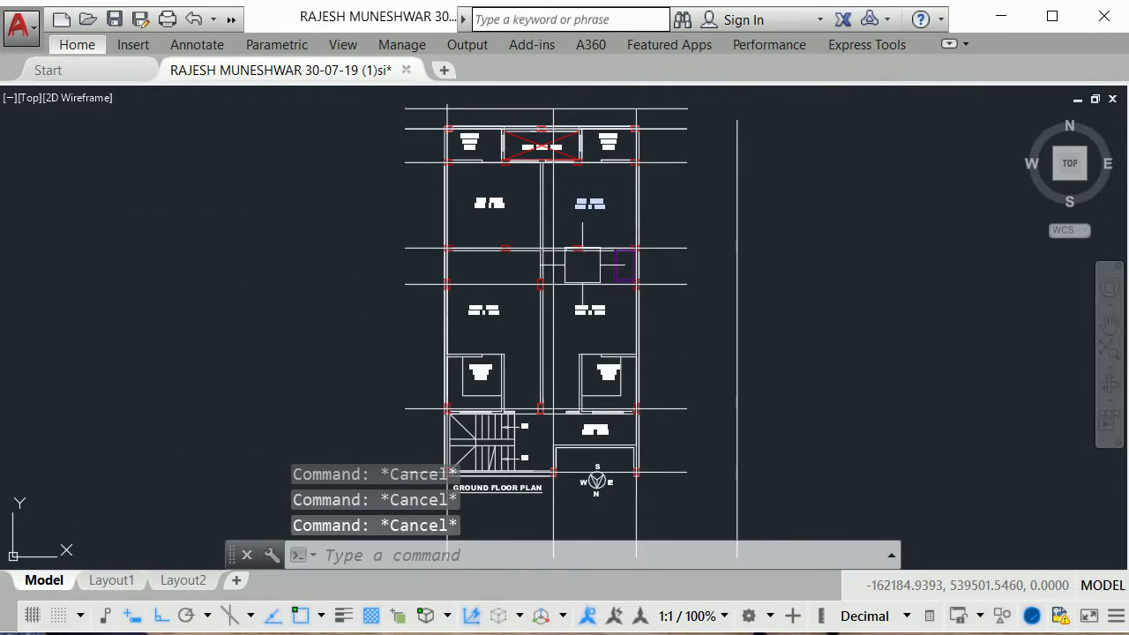
middle_drag(595, 479, 595, 398)
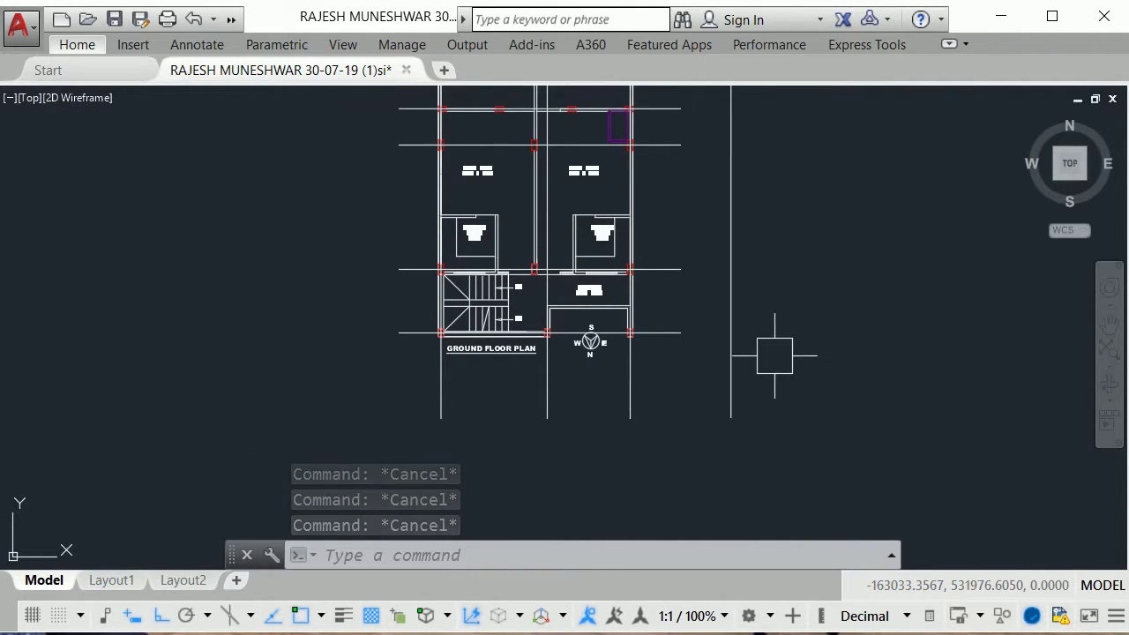
mouse_move(639, 306)
middle_down()
mouse_move(676, 458)
mouse_move(670, 488)
middle_up()
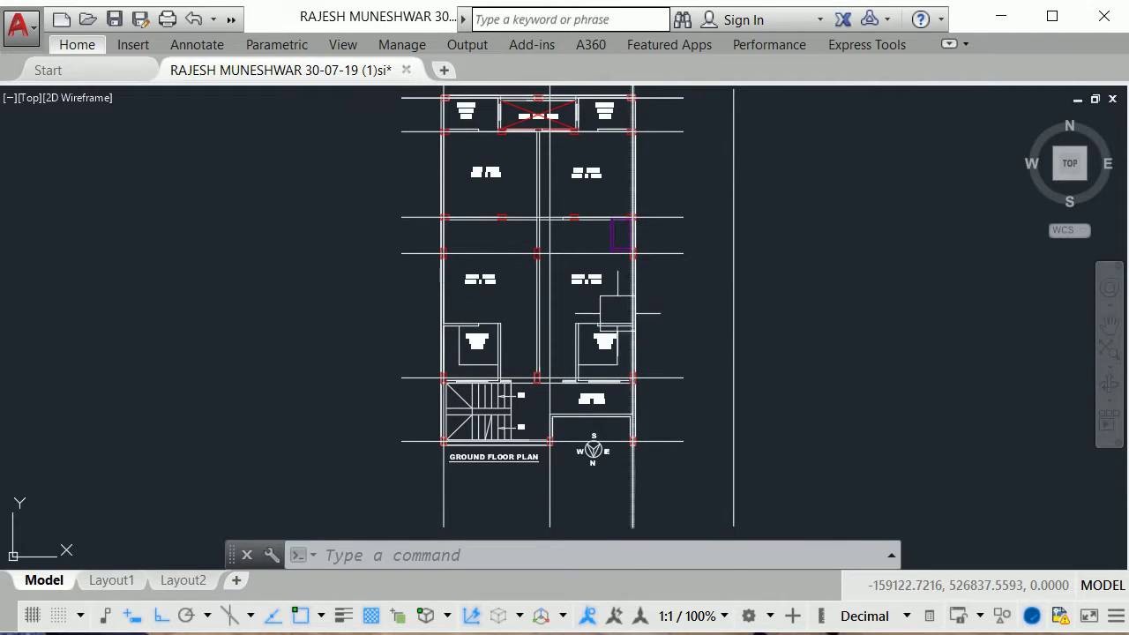
middle_drag(564, 309, 559, 402)
scroll(502, 304, up, 1)
scroll(504, 302, up, 1)
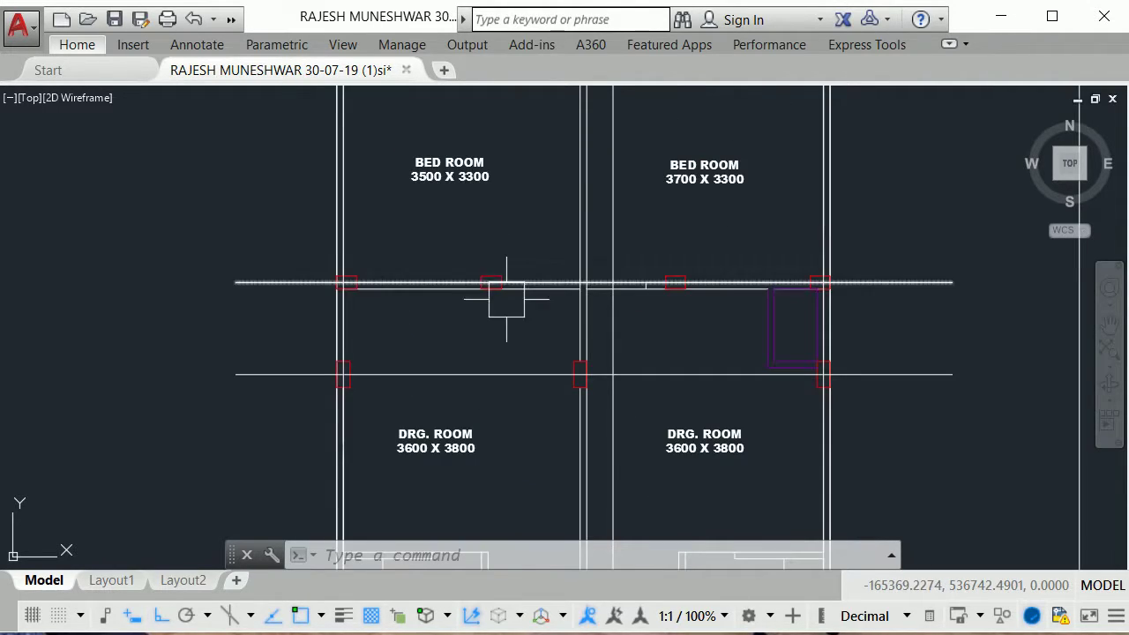
scroll(508, 371, down, 1)
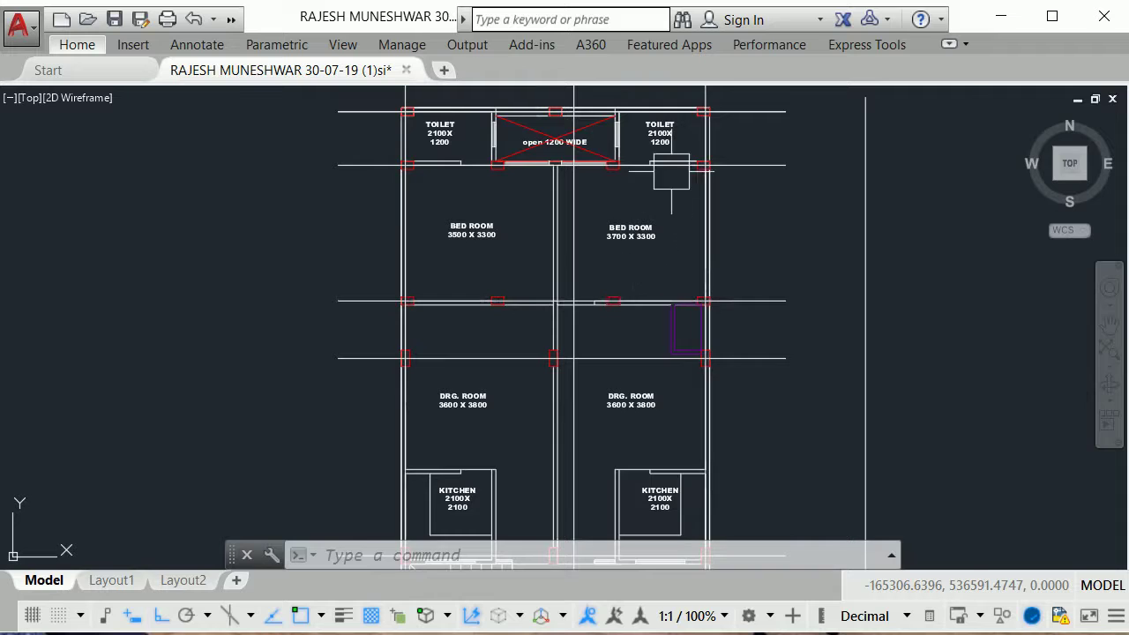
middle_drag(671, 177, 649, 342)
scroll(649, 342, up, 2)
scroll(574, 323, up, 6)
scroll(572, 331, down, 8)
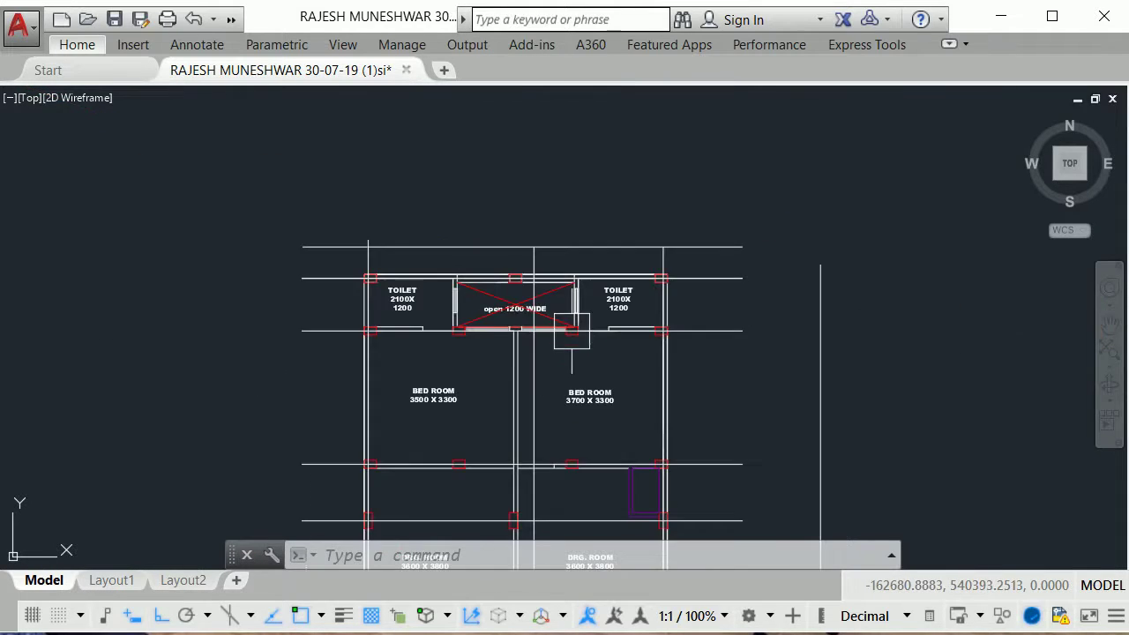
scroll(453, 336, up, 4)
scroll(455, 335, up, 2)
scroll(659, 237, down, 4)
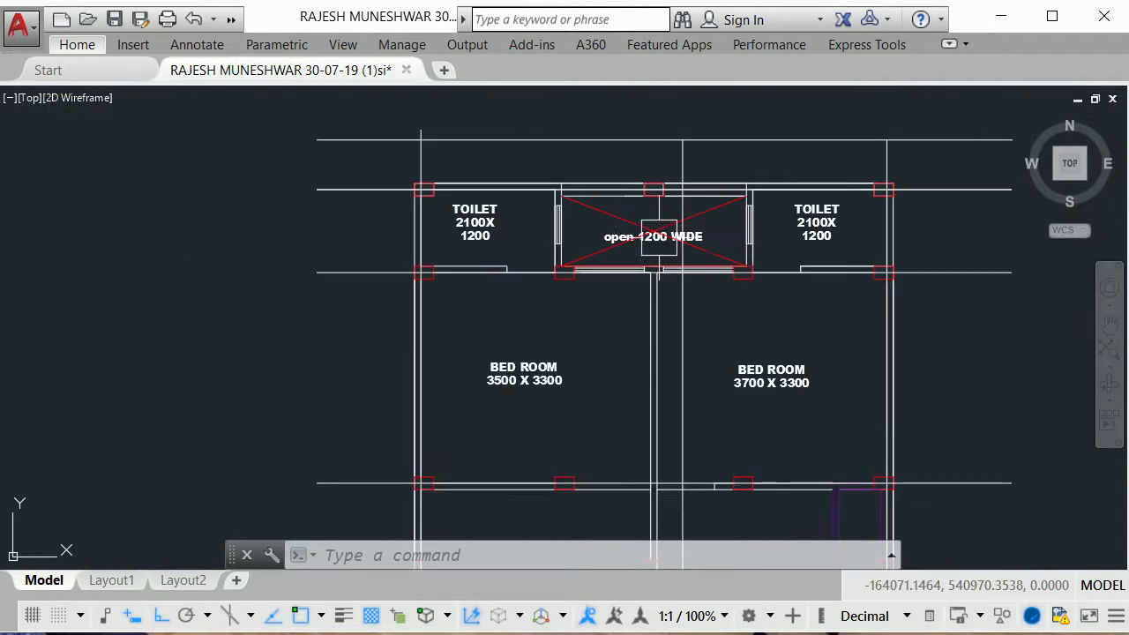
scroll(652, 201, down, 2)
middle_drag(779, 329, 749, 259)
text(C)
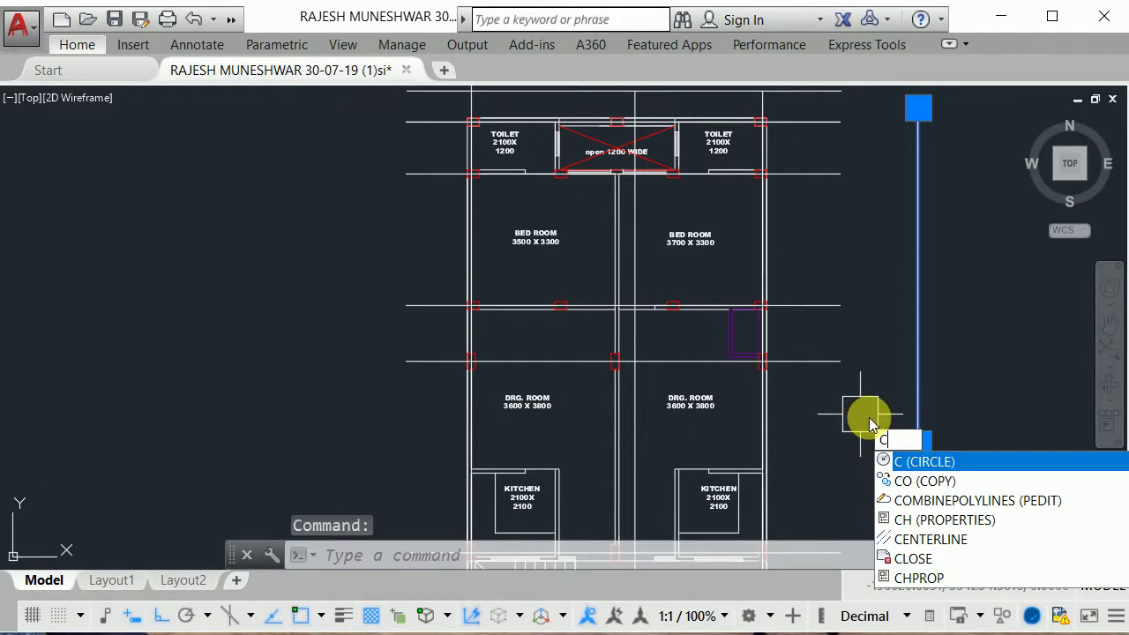
Step: Copy the vertical grid line from a base point so it passes through the top column
text(o)
key(Return)
click(921, 284)
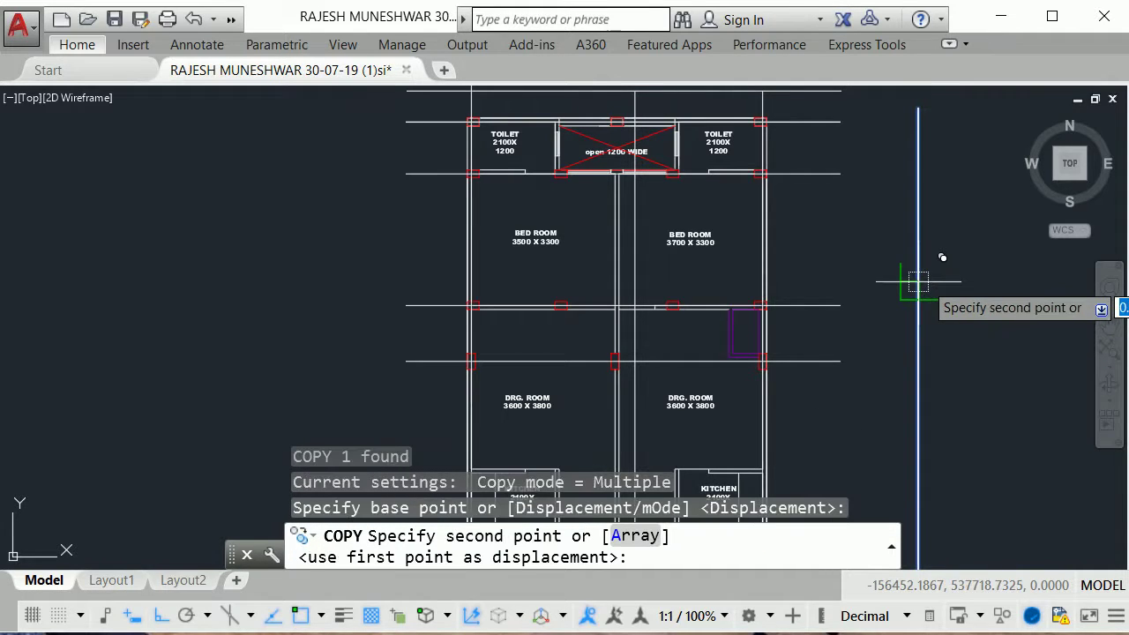
scroll(922, 284, down, 5)
scroll(870, 191, up, 4)
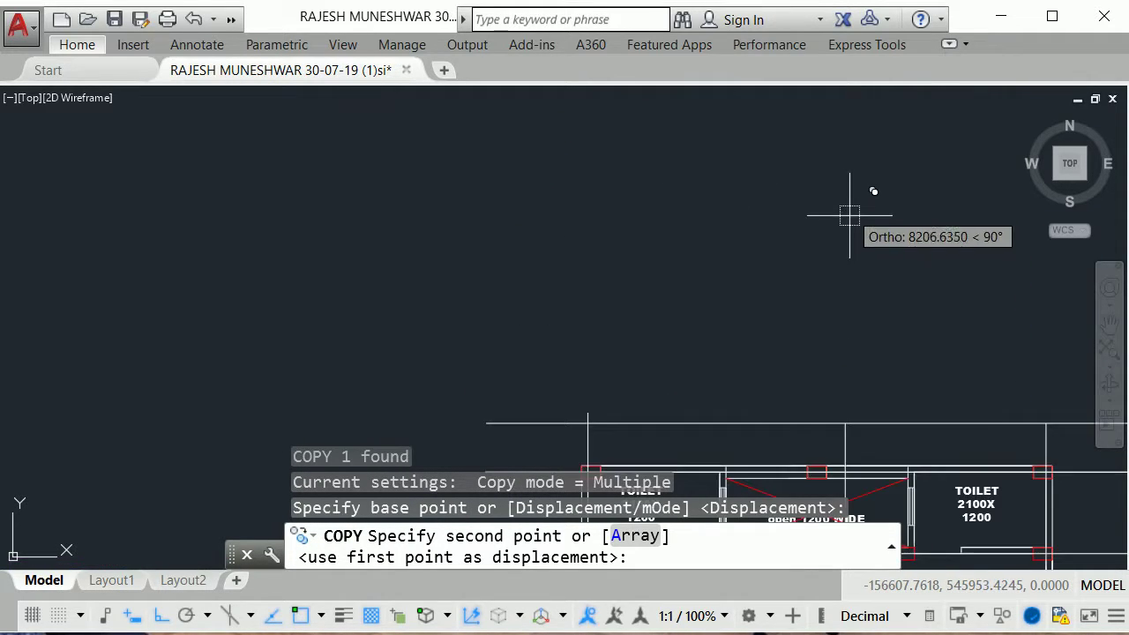
scroll(844, 228, down, 4)
scroll(844, 228, up, 4)
scroll(889, 236, up, 2)
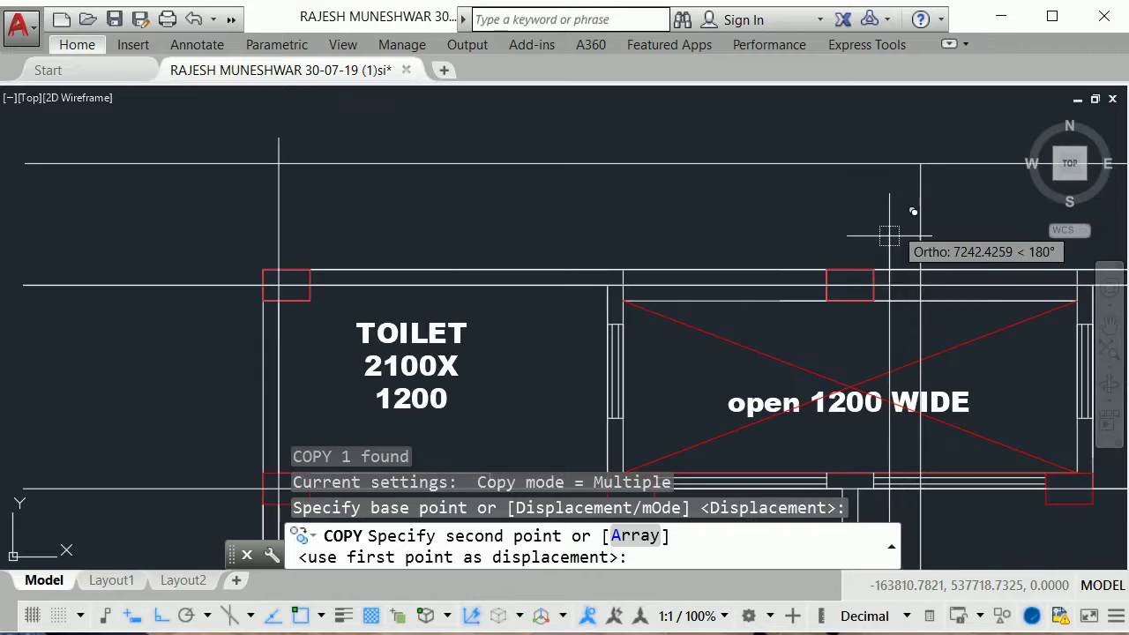
scroll(850, 305, up, 4)
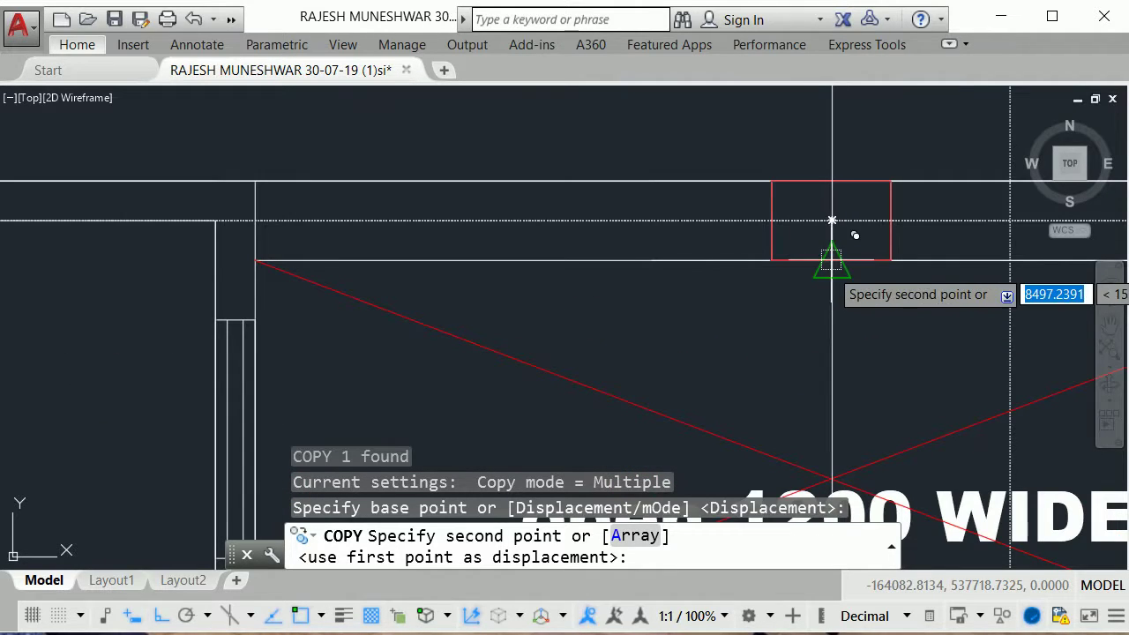
click(832, 220)
scroll(833, 282, down, 3)
scroll(821, 291, down, 2)
scroll(726, 323, up, 3)
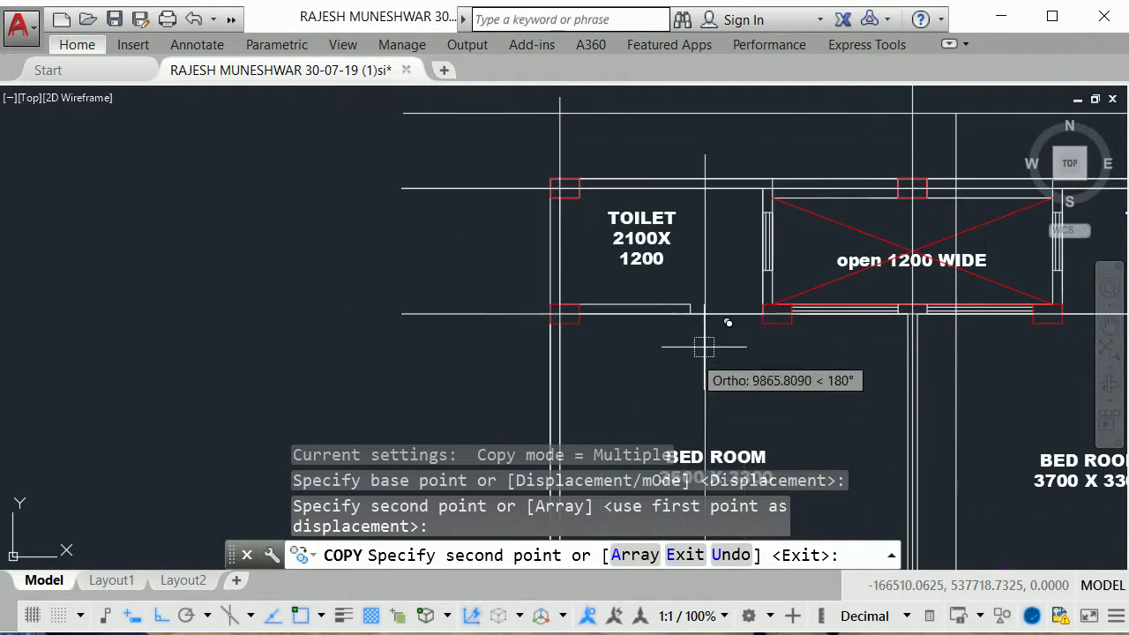
scroll(799, 282, up, 2)
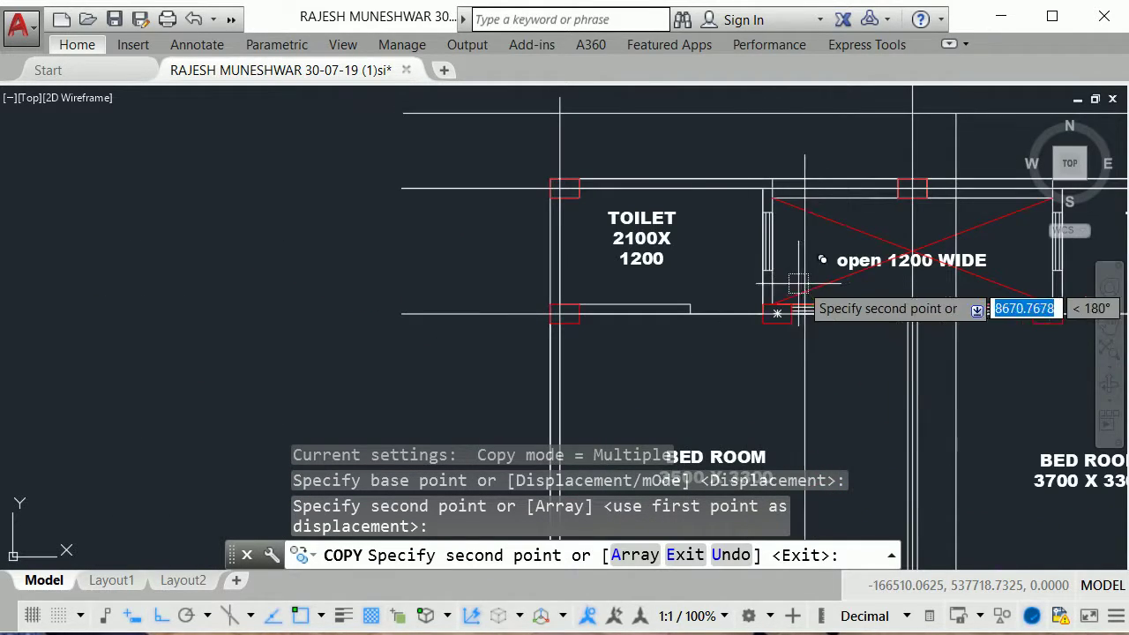
Step: Add further grid line copies at the wall midpoint and through another column, then end copying
click(777, 323)
scroll(790, 207, down, 3)
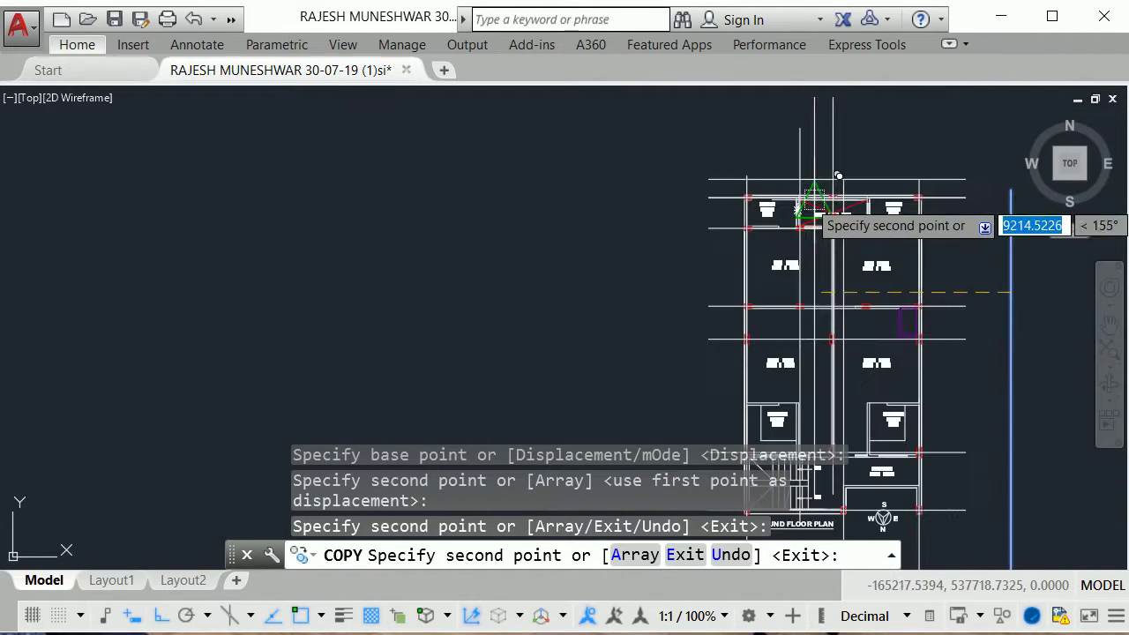
scroll(882, 280, up, 2)
scroll(904, 281, up, 2)
scroll(902, 264, up, 2)
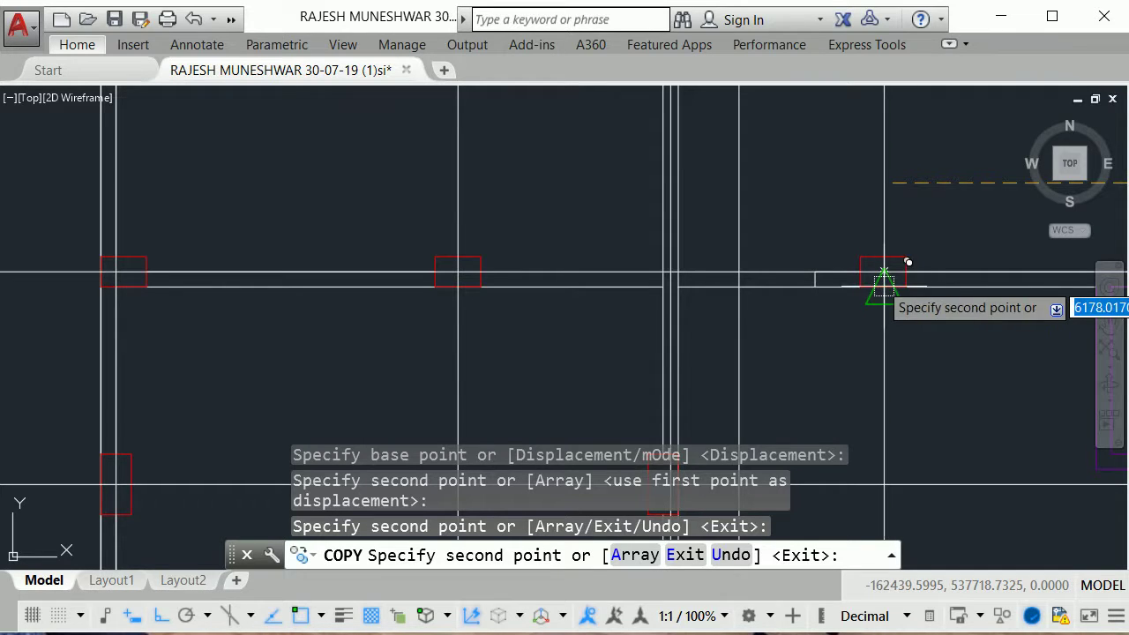
click(883, 284)
scroll(882, 255, down, 3)
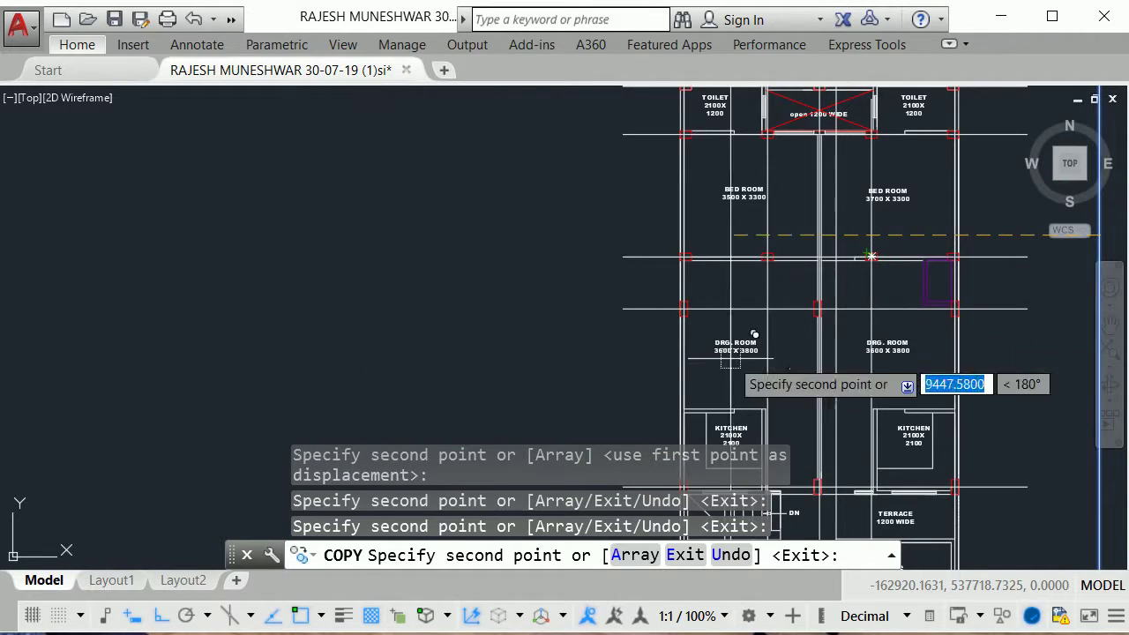
scroll(958, 221, down, 3)
scroll(882, 238, up, 4)
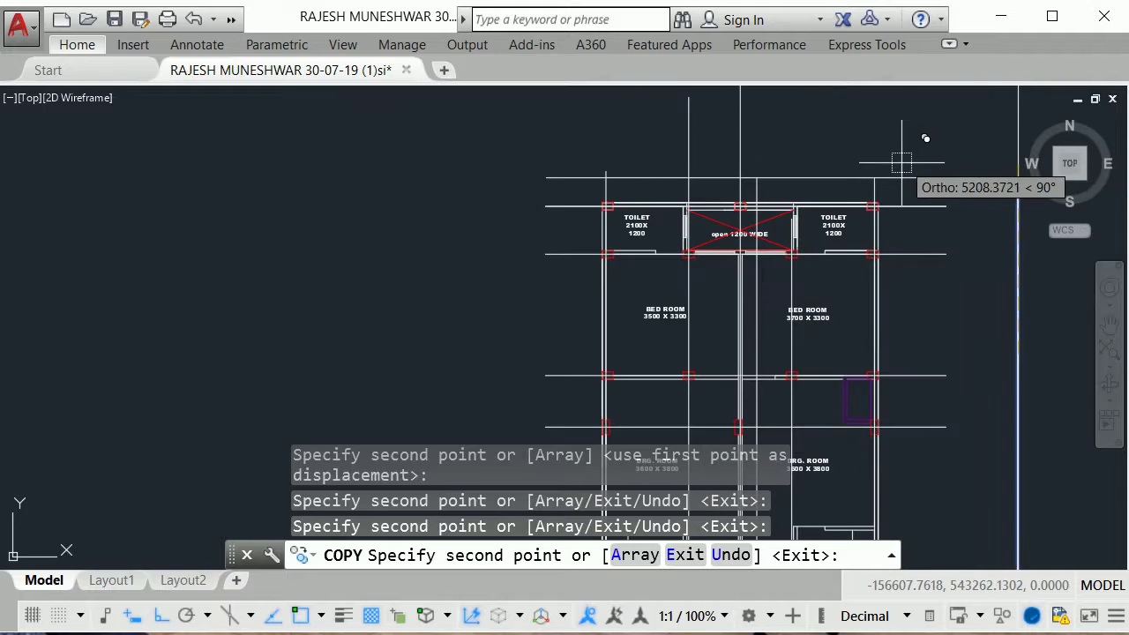
scroll(898, 162, down, 2)
scroll(746, 199, up, 2)
scroll(750, 185, up, 2)
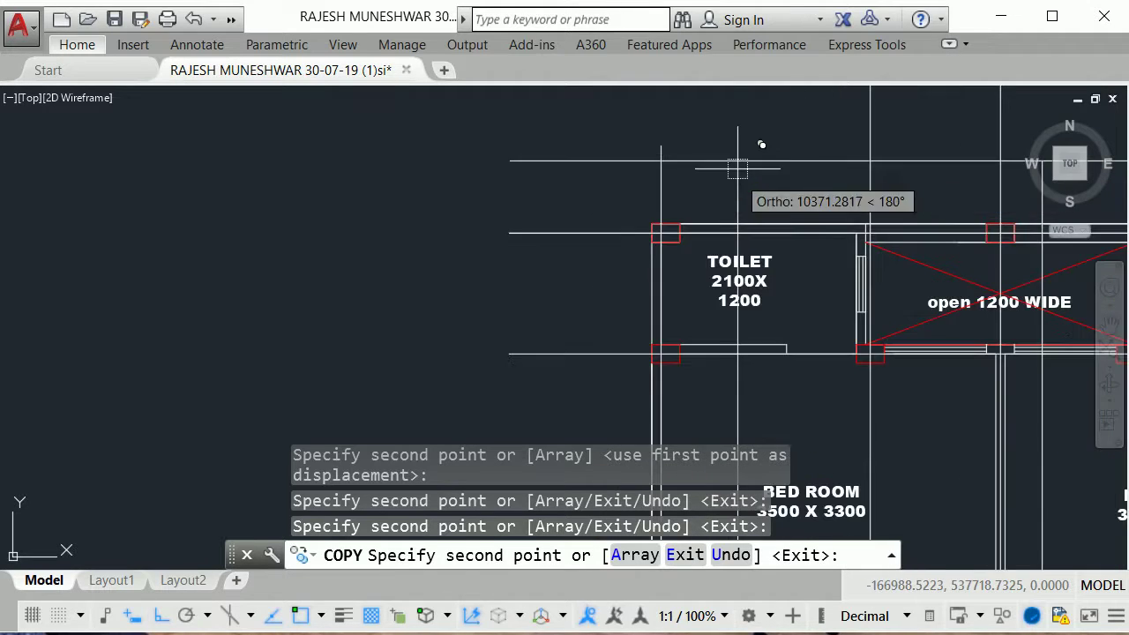
scroll(737, 157, down, 4)
scroll(864, 264, up, 4)
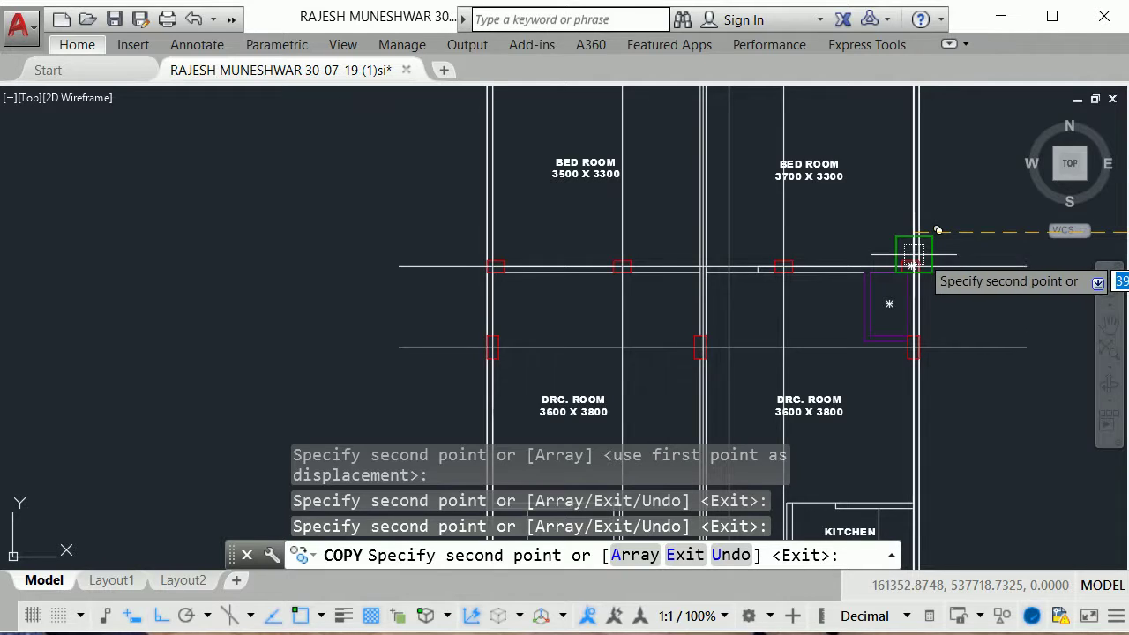
scroll(913, 256, down, 3)
scroll(882, 353, down, 2)
scroll(870, 403, up, 2)
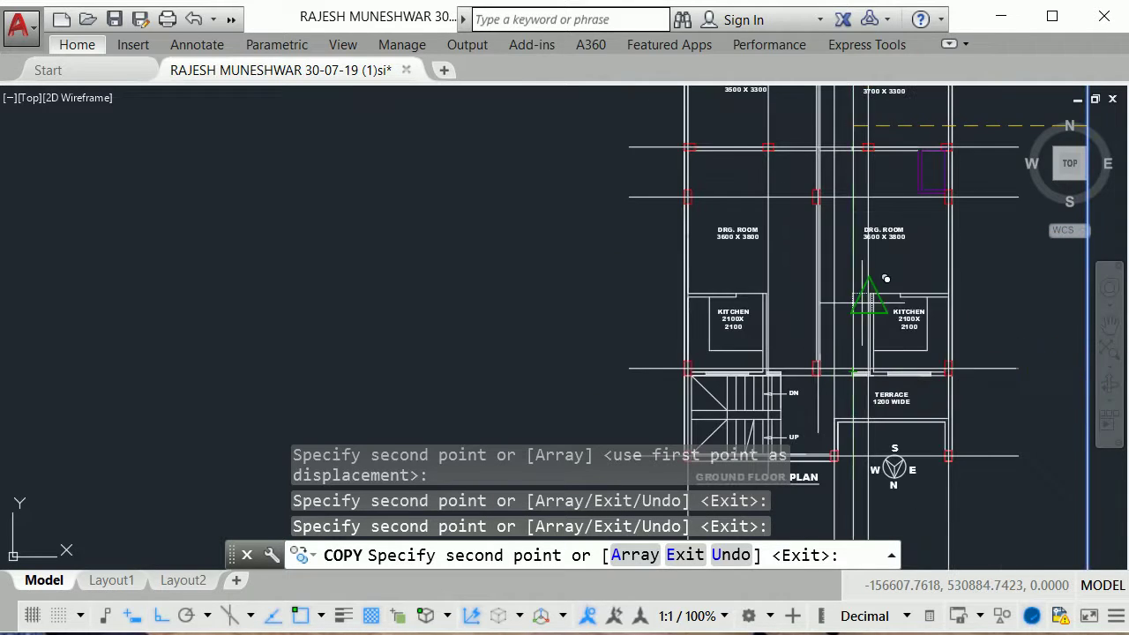
scroll(1055, 362, down, 2)
scroll(1074, 432, up, 3)
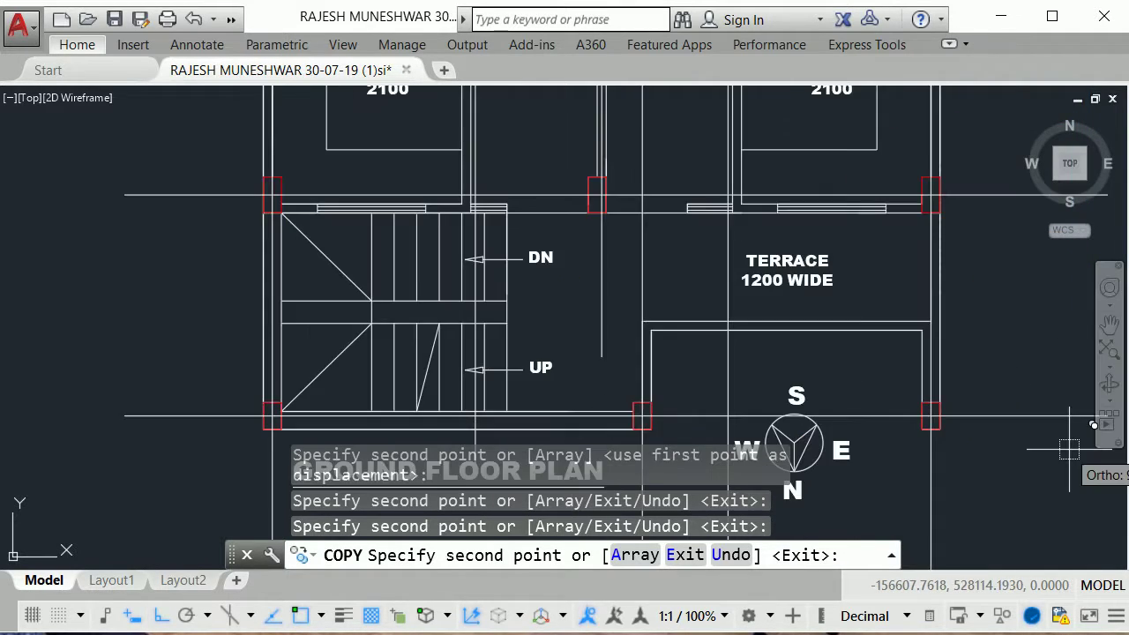
scroll(1077, 397, down, 1)
scroll(1072, 530, down, 2)
scroll(882, 353, up, 2)
scroll(882, 340, up, 1)
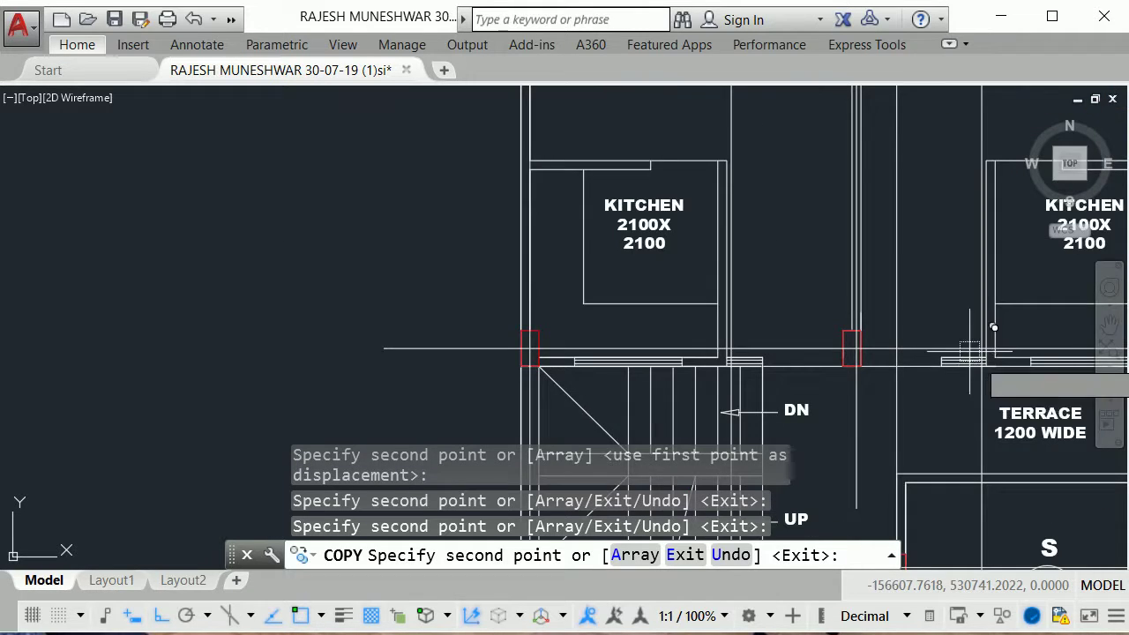
scroll(821, 353, down, 3)
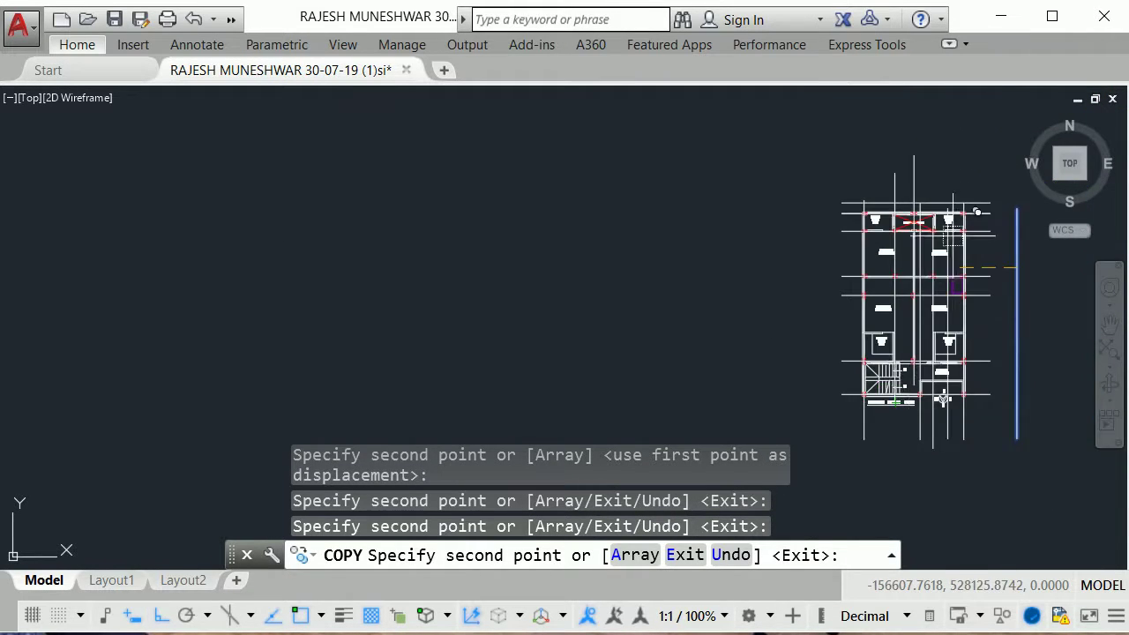
scroll(1014, 370, up, 2)
key(Escape)
middle_drag(1041, 379, 1047, 377)
scroll(1033, 340, down, 1)
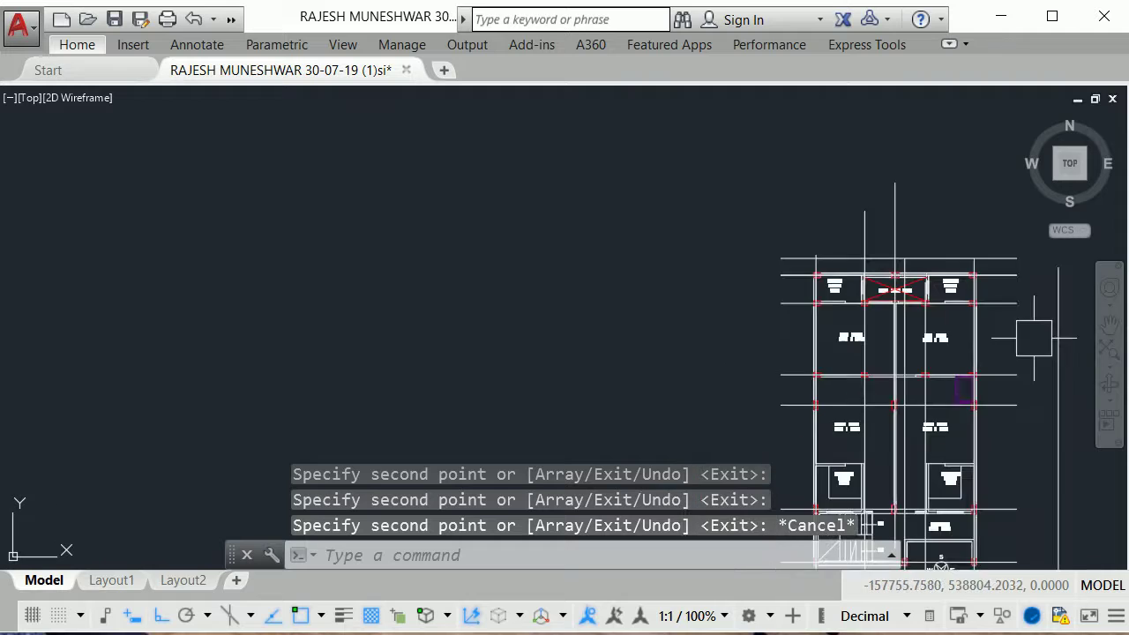
scroll(1033, 340, up, 2)
scroll(1028, 340, up, 1)
scroll(822, 137, up, 2)
scroll(823, 137, down, 4)
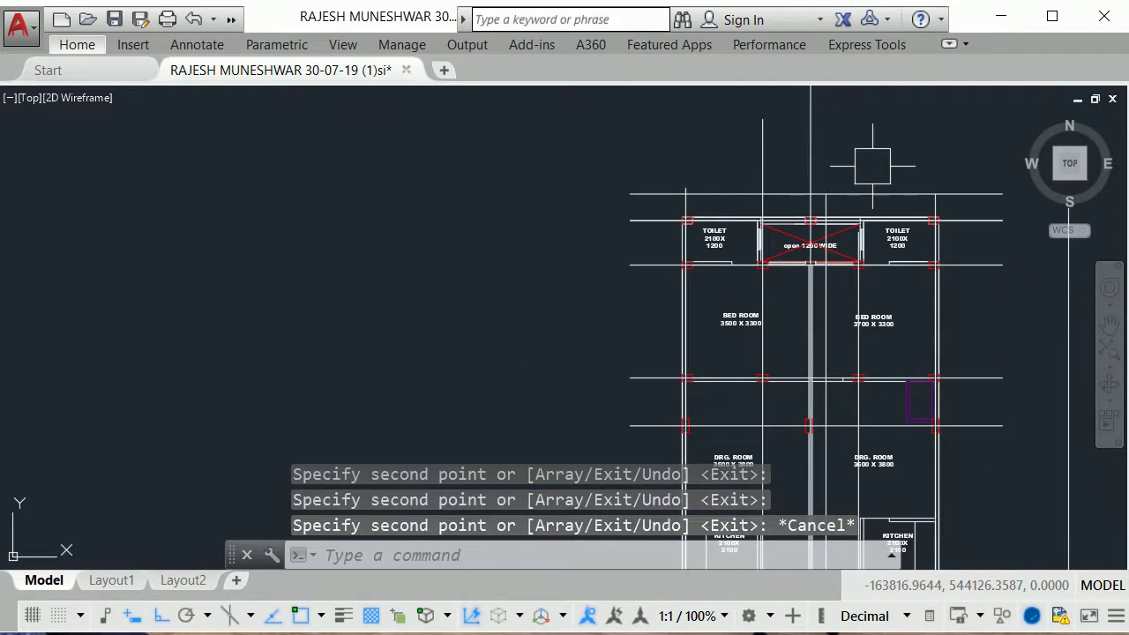
scroll(794, 144, up, 1)
scroll(804, 249, up, 3)
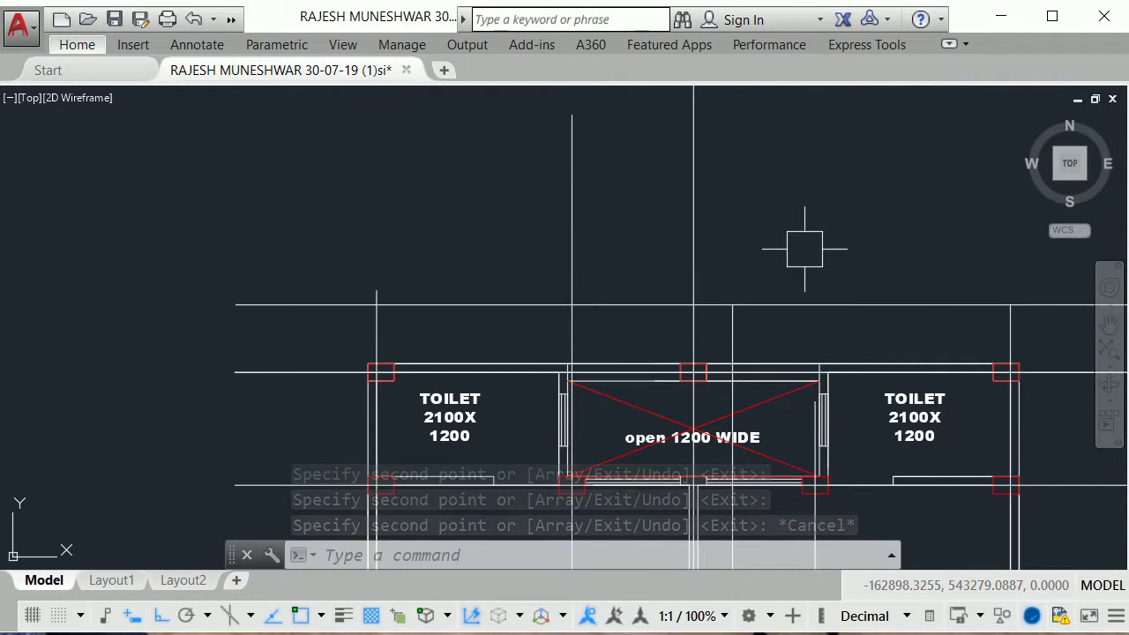
click(754, 234)
key(Escape)
key(Escape)
text(t)
key(Return)
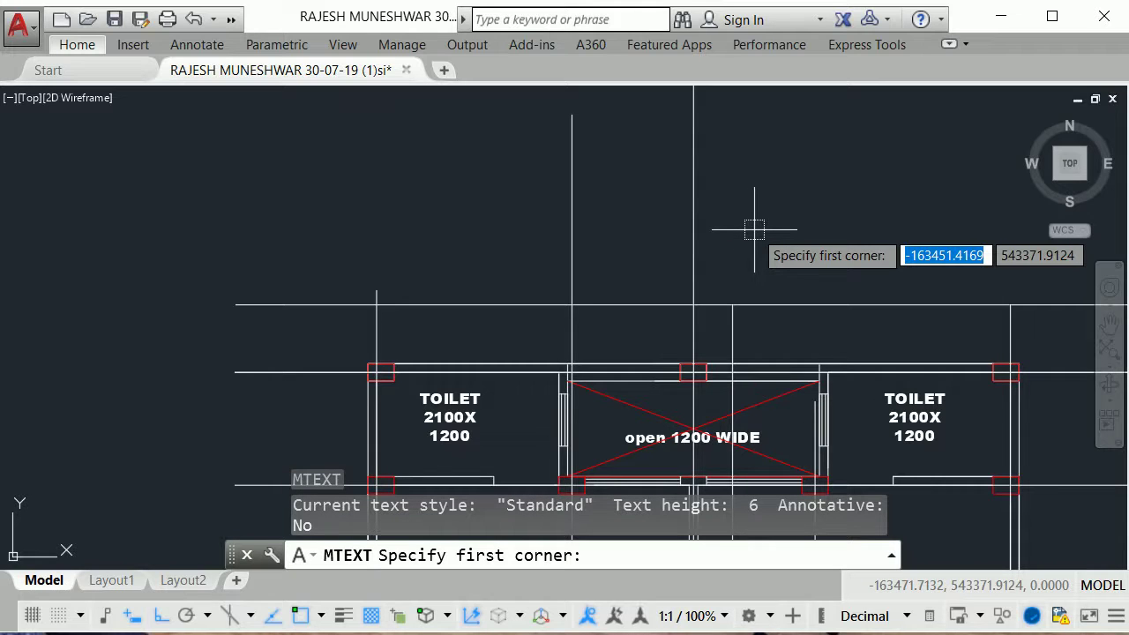
key(Escape)
text(T)
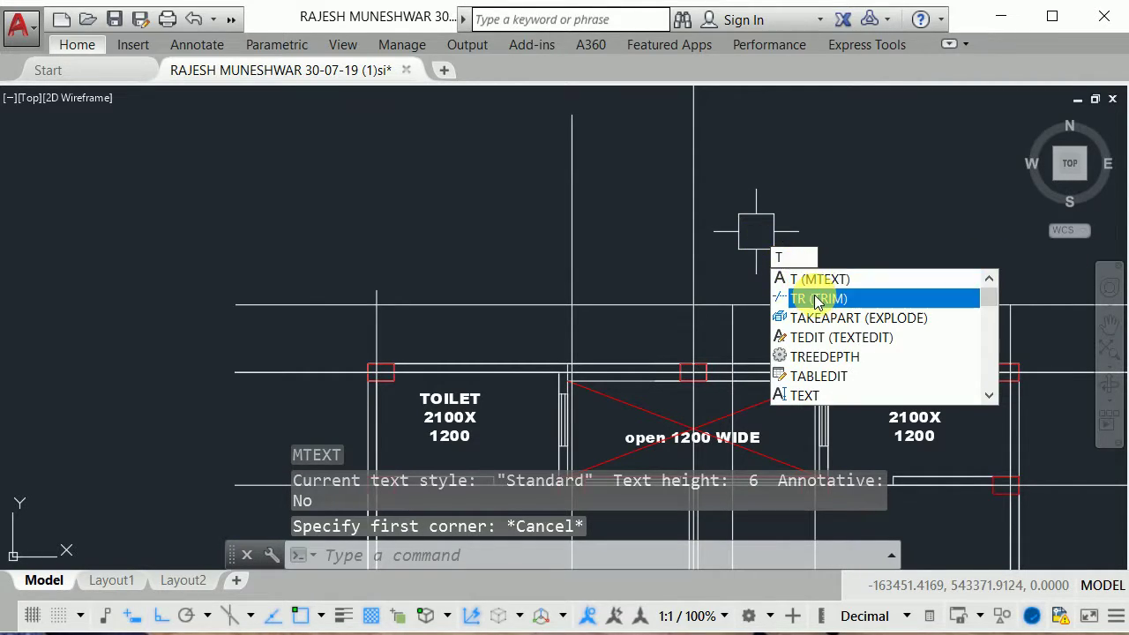
Step: Make a first trim attempt on a vertical line, then cancel and undo it
click(817, 301)
click(695, 234)
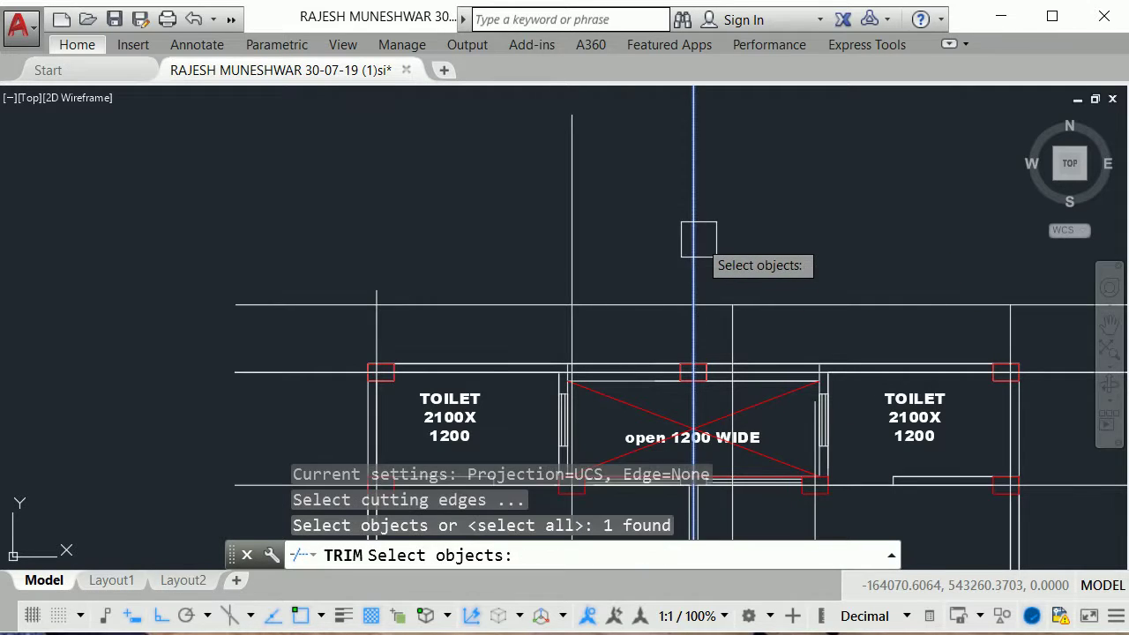
scroll(708, 244, down, 2)
key(Escape)
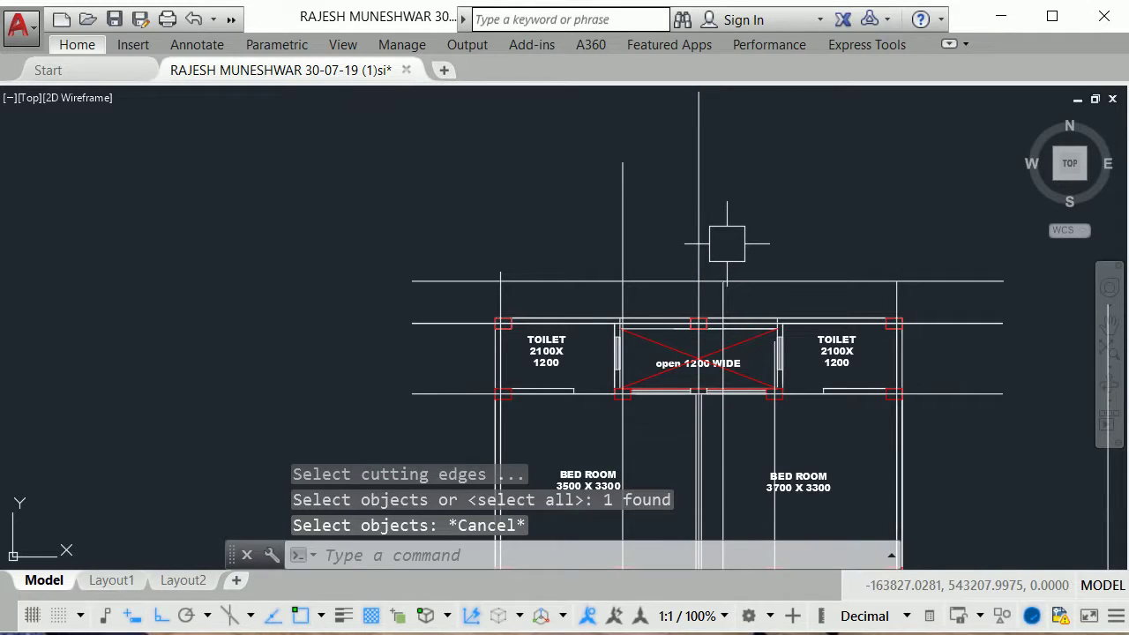
key(Return)
key(Return)
key(ctrl+z)
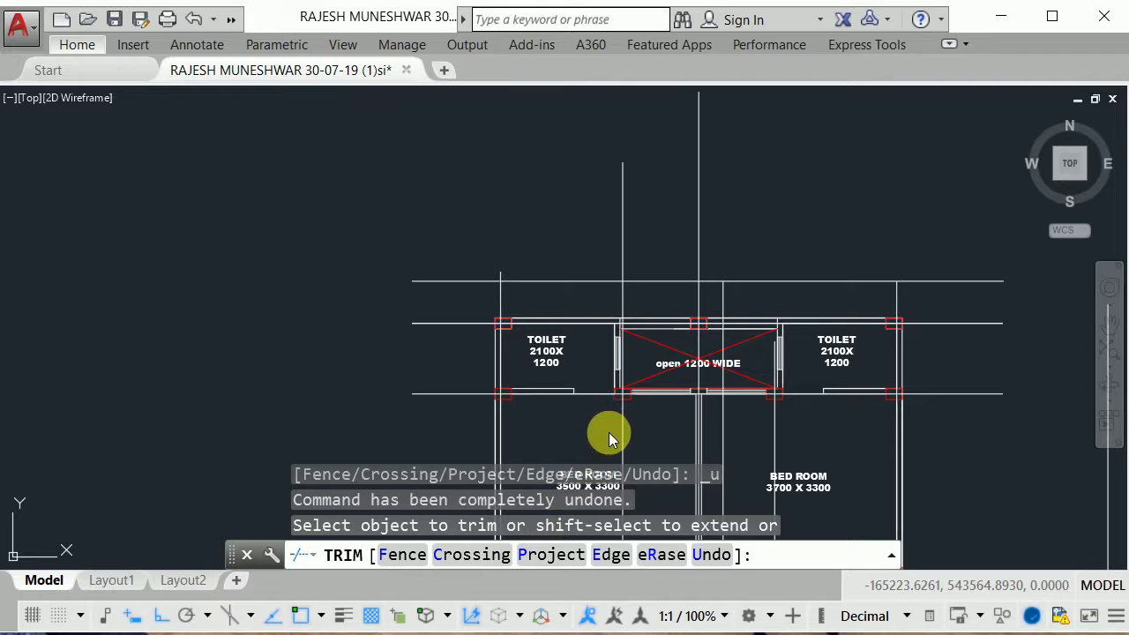
Step: Trim the overhanging top end of the vertical grid line above the toilets
scroll(728, 220, down, 3)
scroll(737, 204, up, 1)
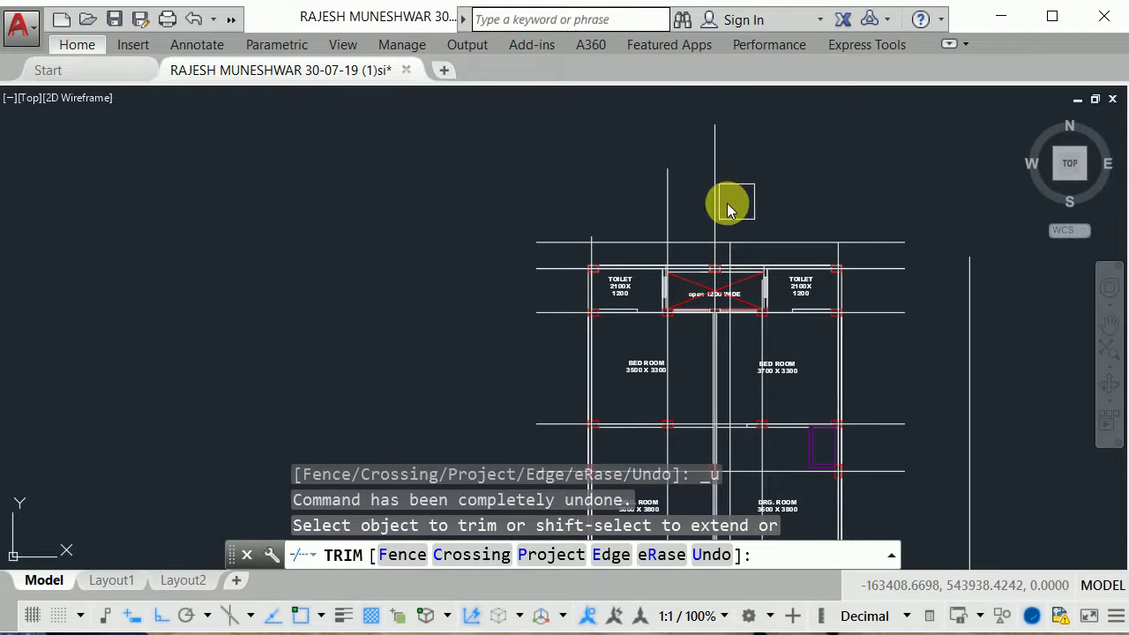
scroll(728, 212, up, 4)
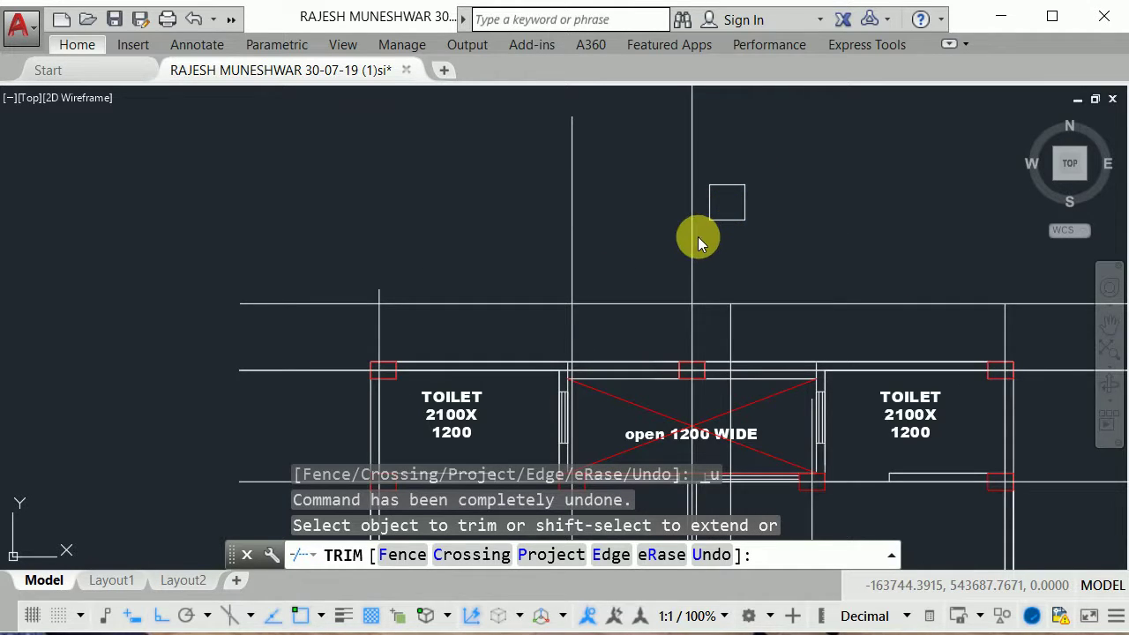
click(701, 228)
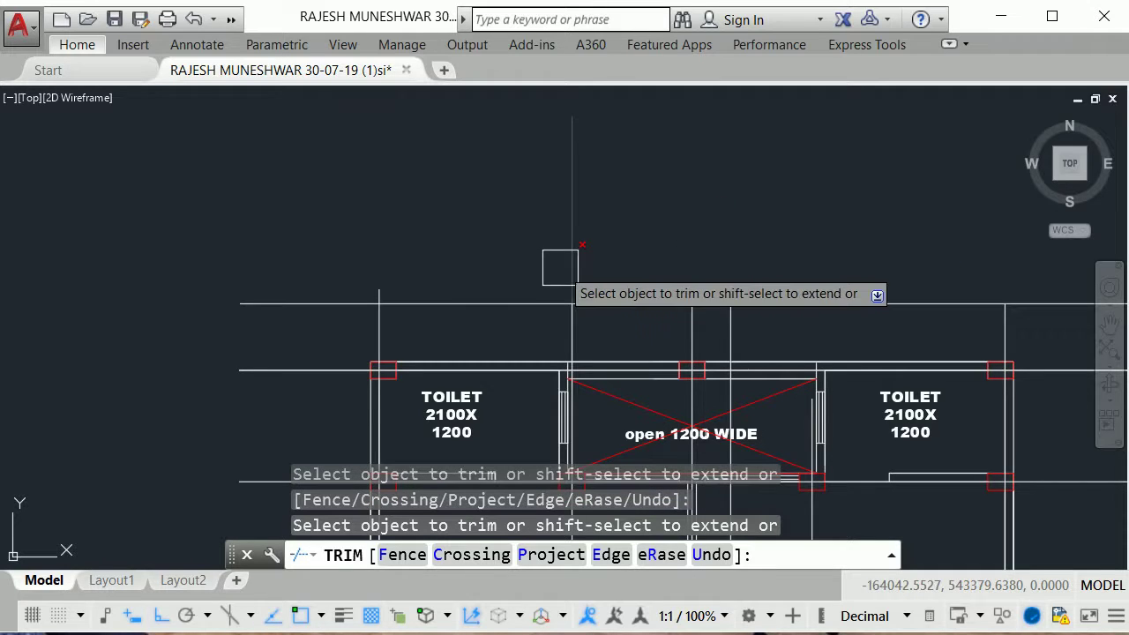
scroll(609, 238, down, 8)
scroll(681, 273, up, 6)
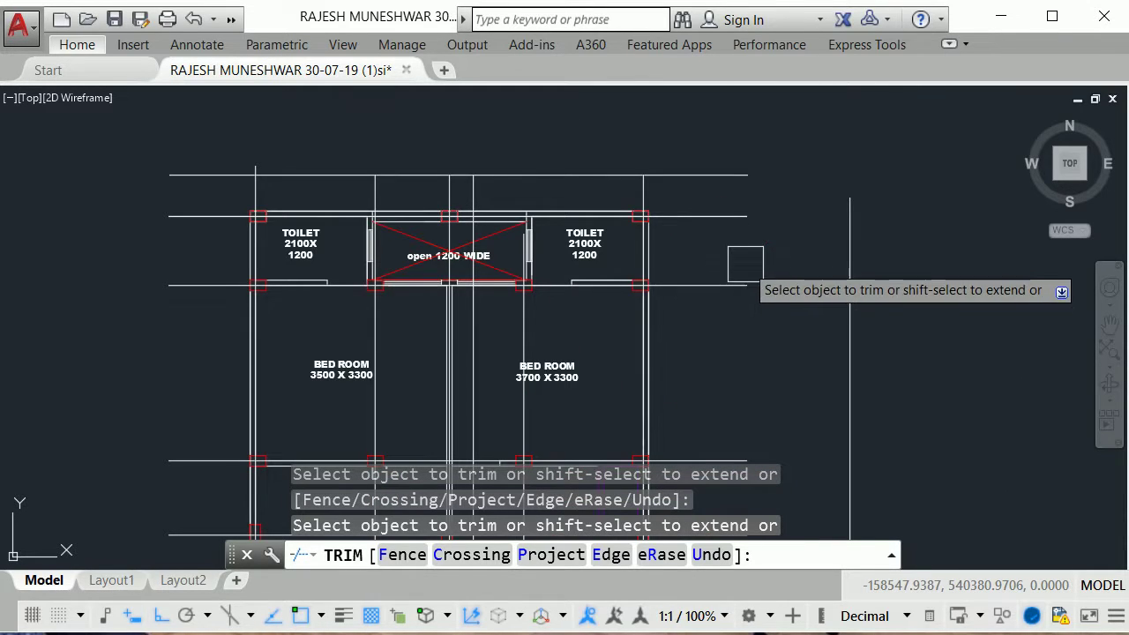
scroll(370, 165, up, 1)
scroll(618, 221, down, 3)
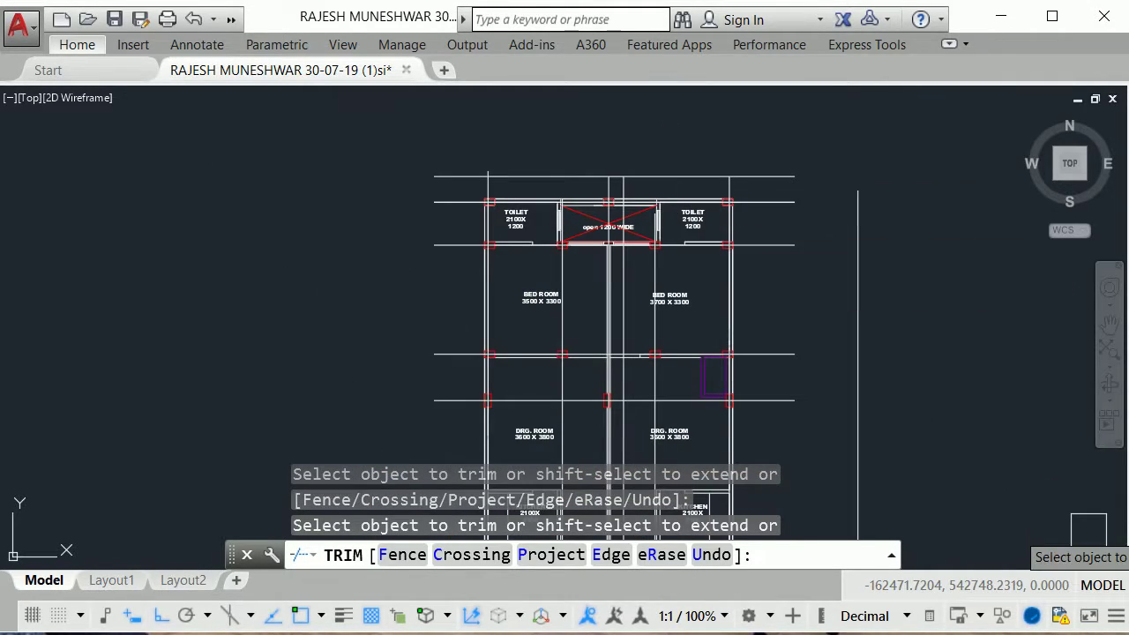
scroll(529, 168, up, 2)
scroll(432, 158, up, 3)
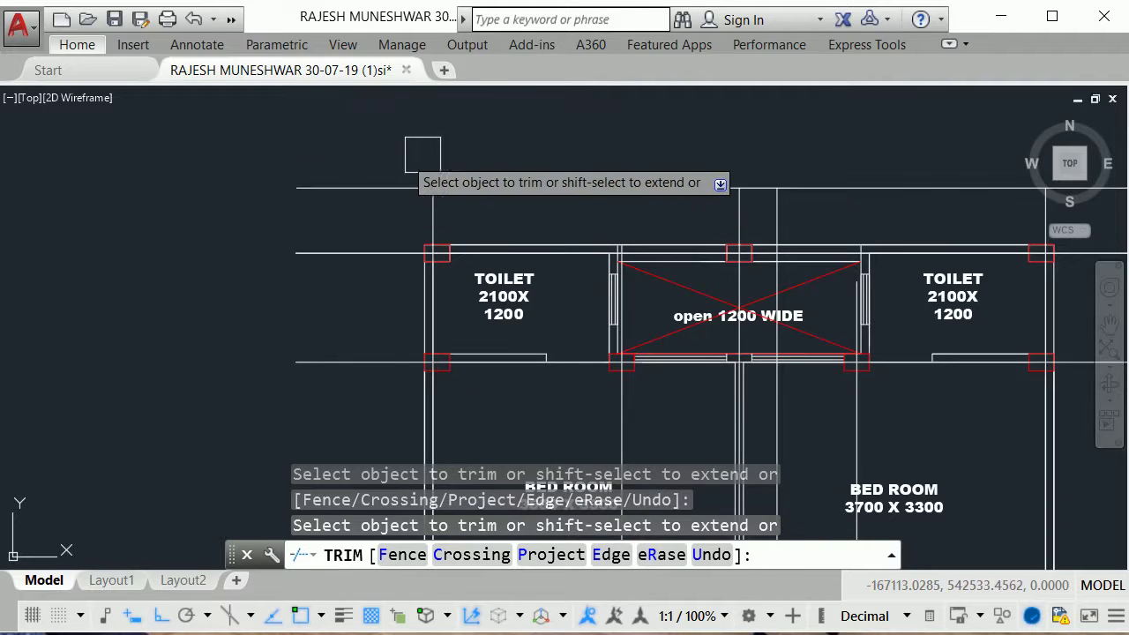
scroll(437, 162, up, 4)
right_click(472, 132)
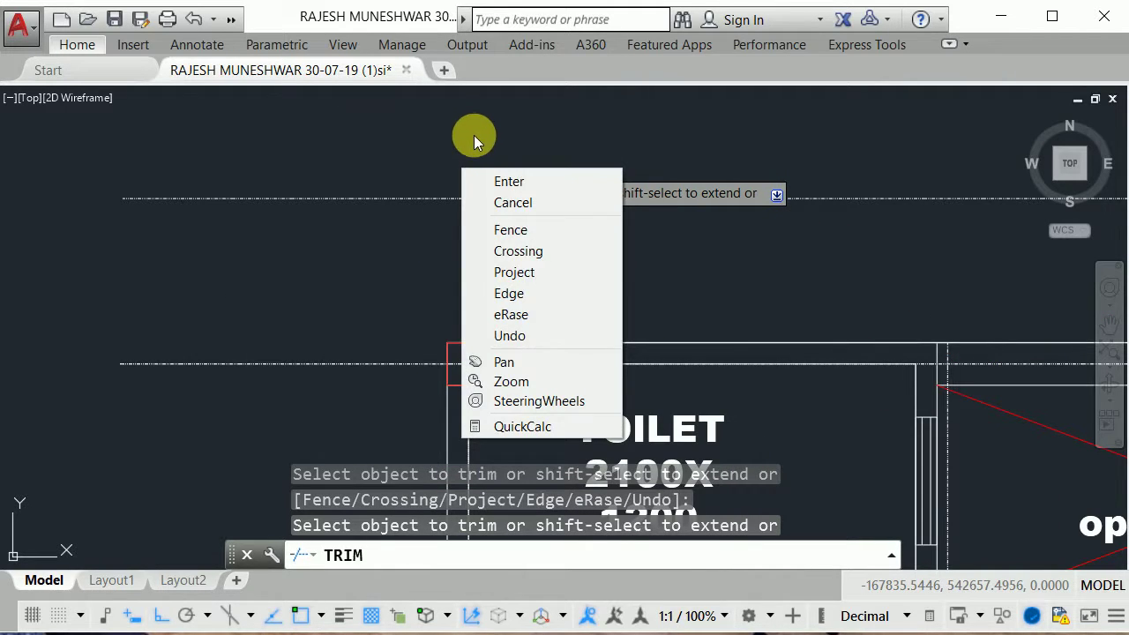
key(Escape)
key(Escape)
key(Escape)
scroll(485, 138, down, 2)
scroll(486, 138, down, 2)
mouse_move(485, 138)
middle_down()
mouse_move(435, 100)
mouse_move(444, 172)
mouse_move(463, 162)
middle_up()
key(Escape)
key(Escape)
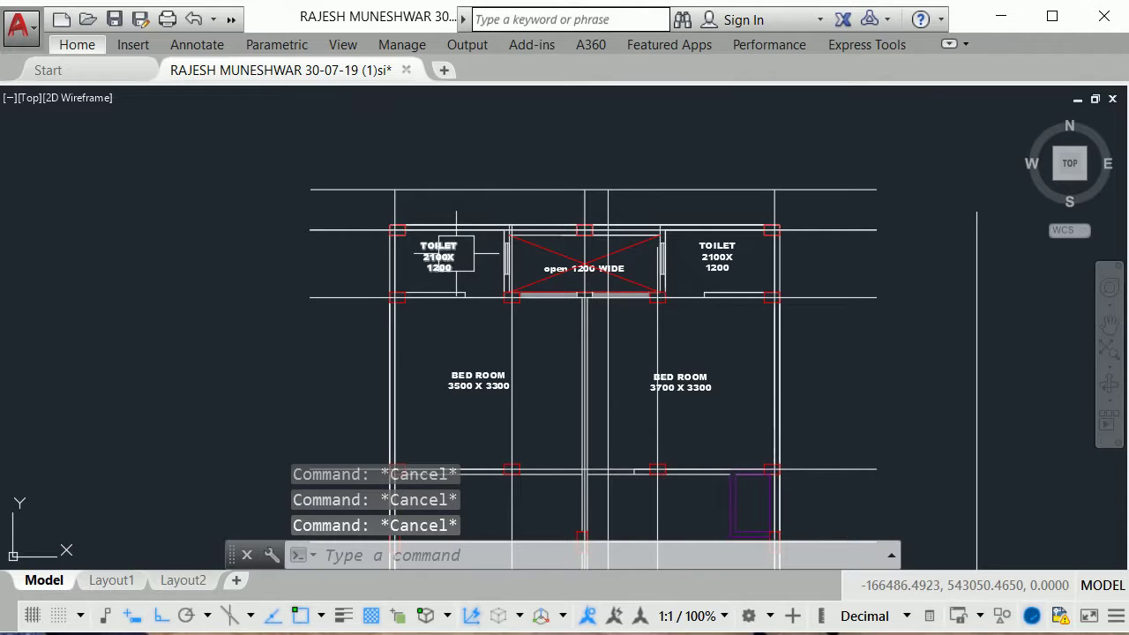
Step: Stretch the vertical centre line beside the 1200 WIDE opening upward using its top grip
middle_drag(457, 253, 484, 204)
scroll(448, 183, up, 2)
scroll(600, 185, down, 2)
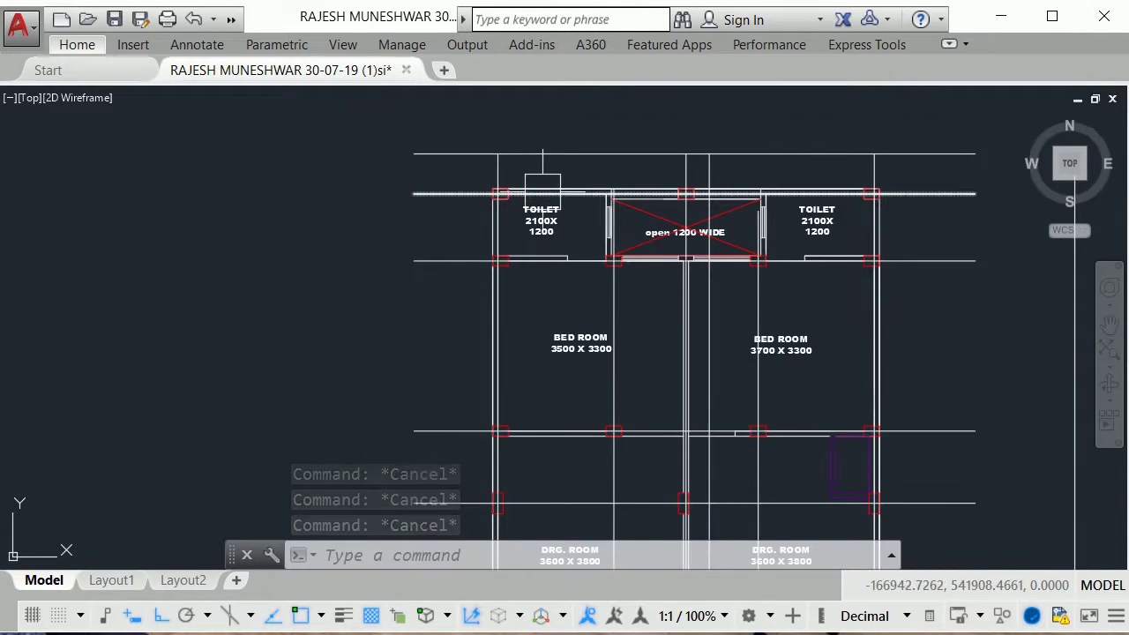
middle_drag(665, 189, 589, 189)
scroll(589, 190, up, 2)
scroll(486, 383, up, 2)
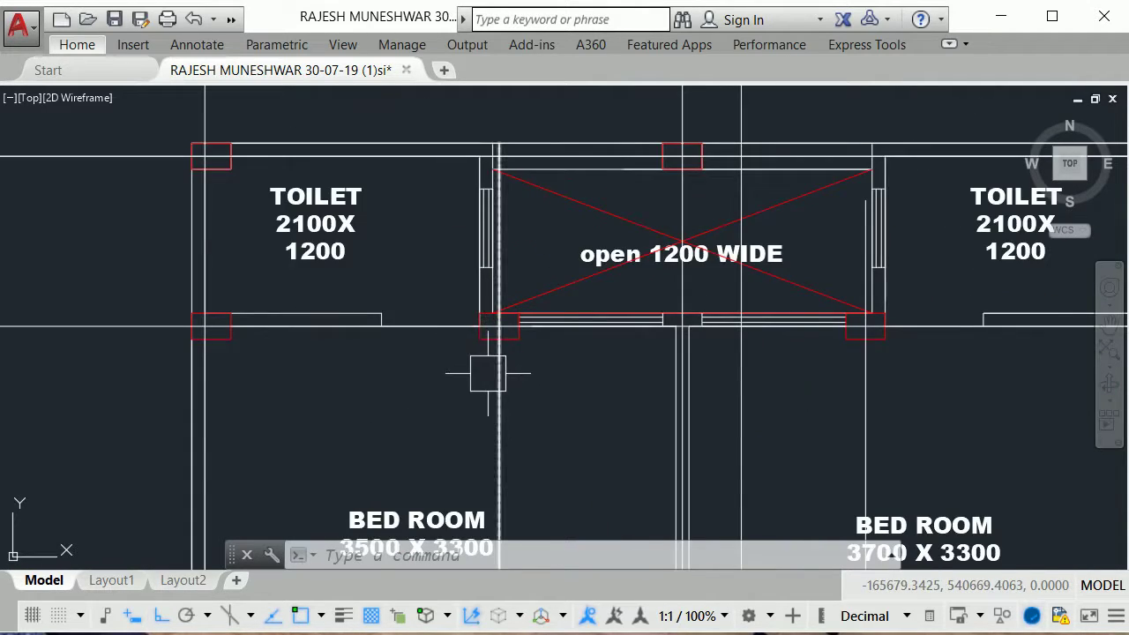
scroll(504, 386, down, 4)
scroll(486, 396, up, 4)
click(472, 396)
scroll(530, 380, down, 2)
scroll(572, 364, down, 2)
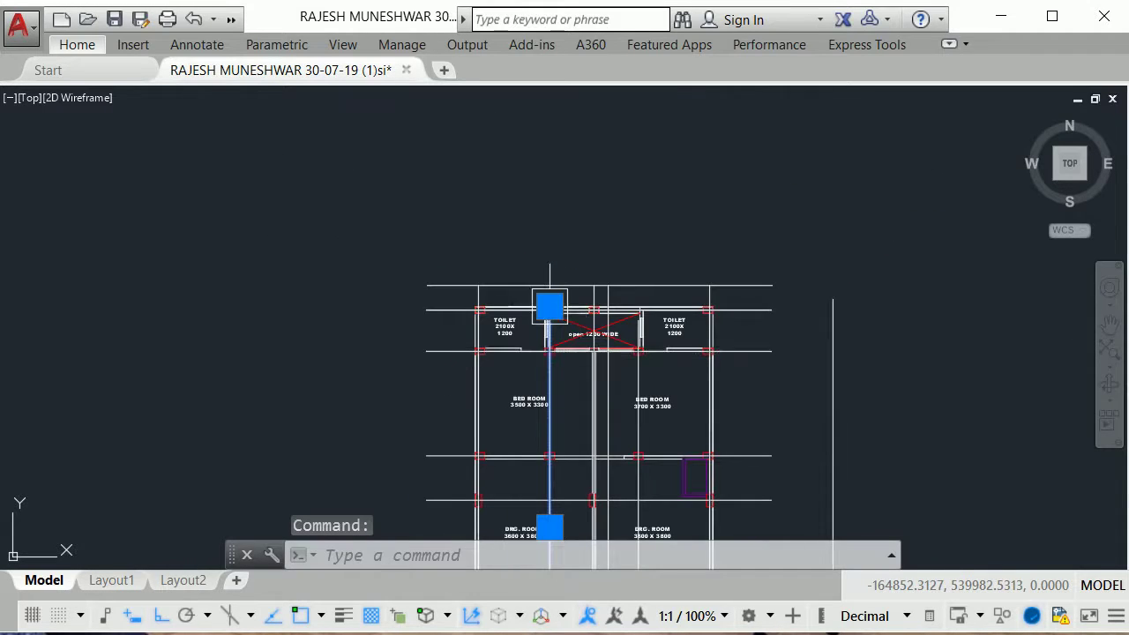
scroll(576, 315, up, 5)
click(563, 318)
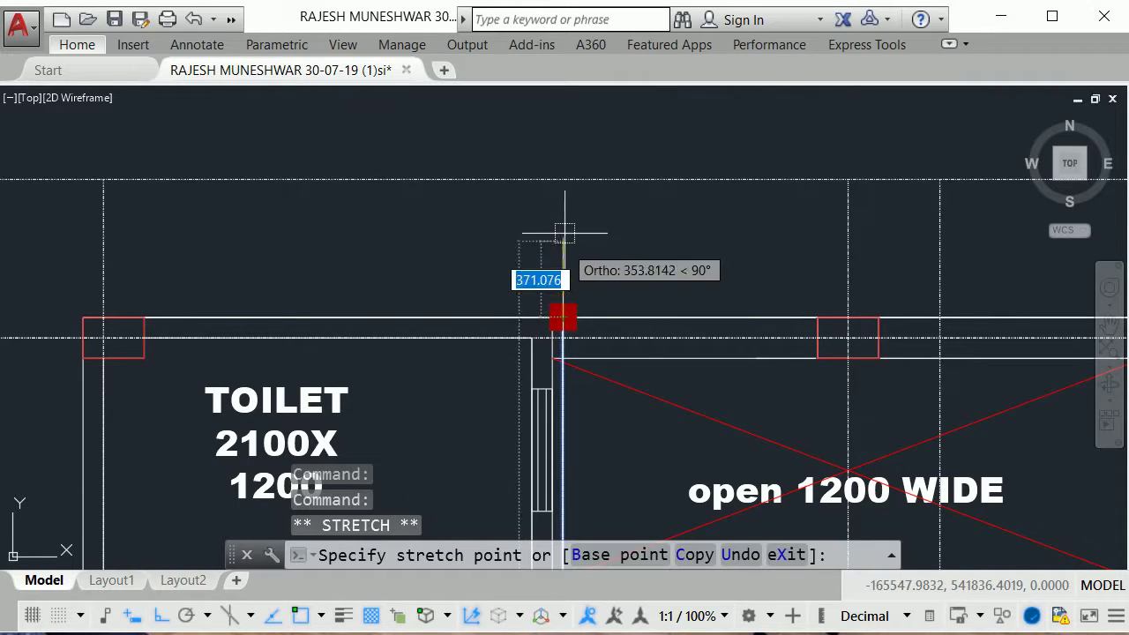
click(560, 176)
key(Escape)
scroll(513, 201, down, 2)
scroll(513, 200, down, 4)
middle_drag(608, 275, 589, 230)
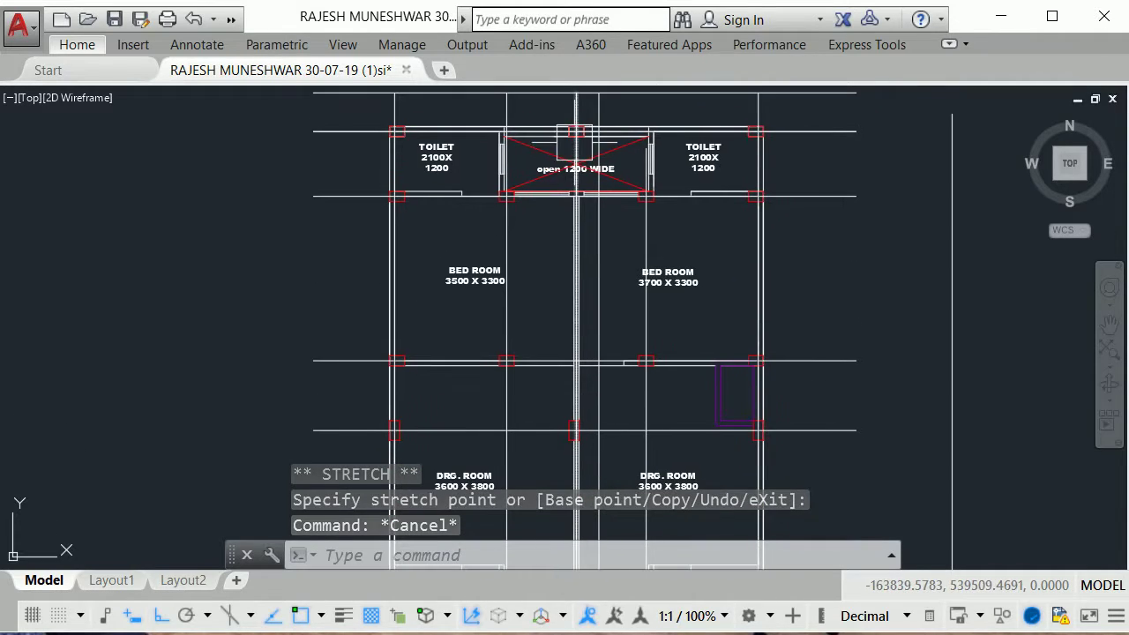
middle_drag(585, 425, 582, 302)
scroll(582, 300, up, 4)
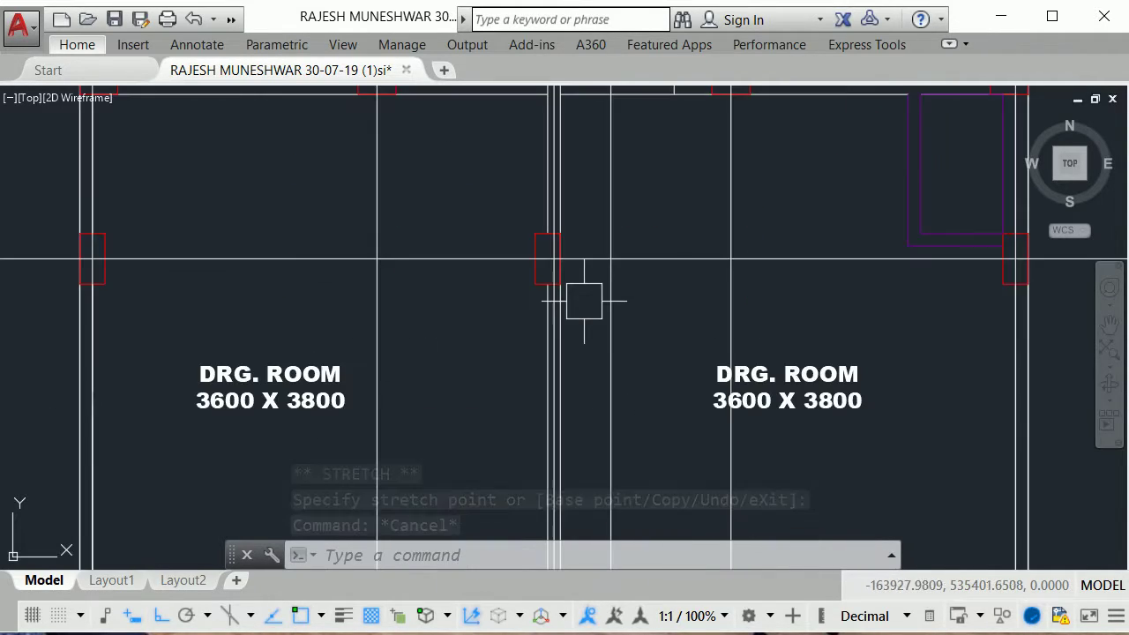
scroll(582, 300, up, 2)
scroll(587, 295, down, 4)
scroll(423, 283, down, 2)
scroll(423, 282, up, 4)
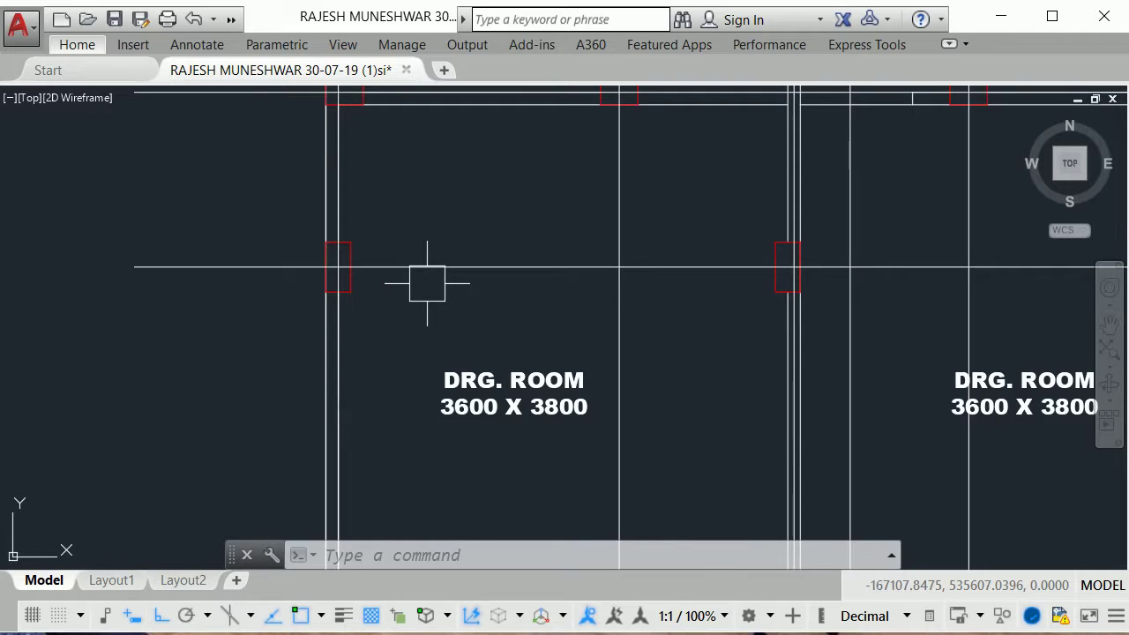
scroll(639, 306, down, 4)
scroll(745, 313, up, 5)
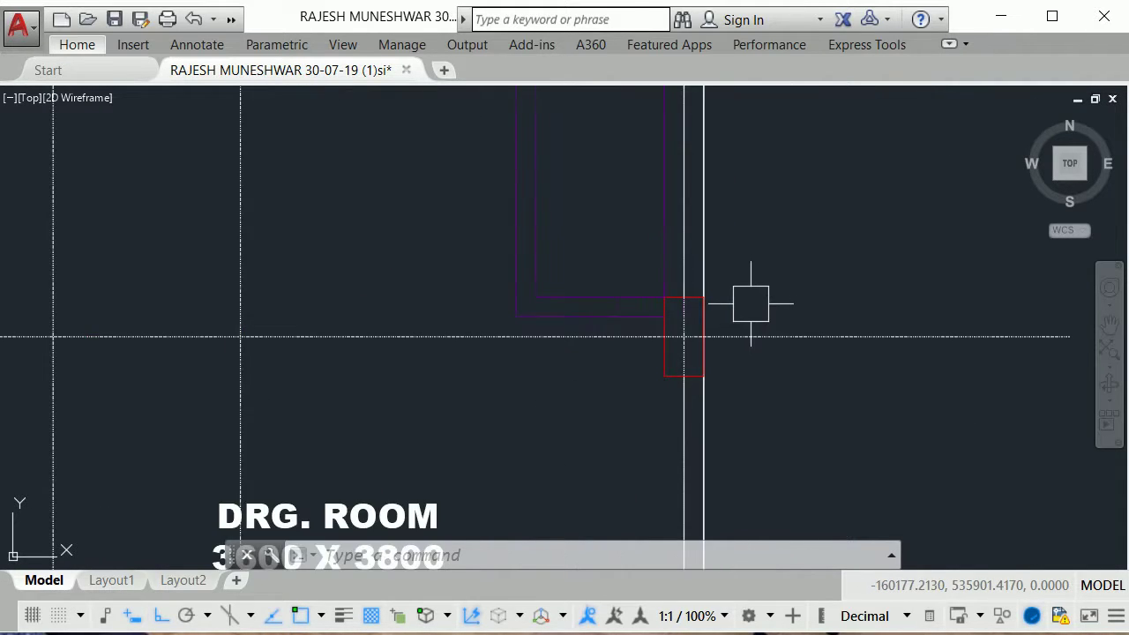
scroll(757, 309, down, 3)
middle_drag(764, 315, 772, 363)
scroll(542, 347, down, 4)
scroll(535, 338, up, 8)
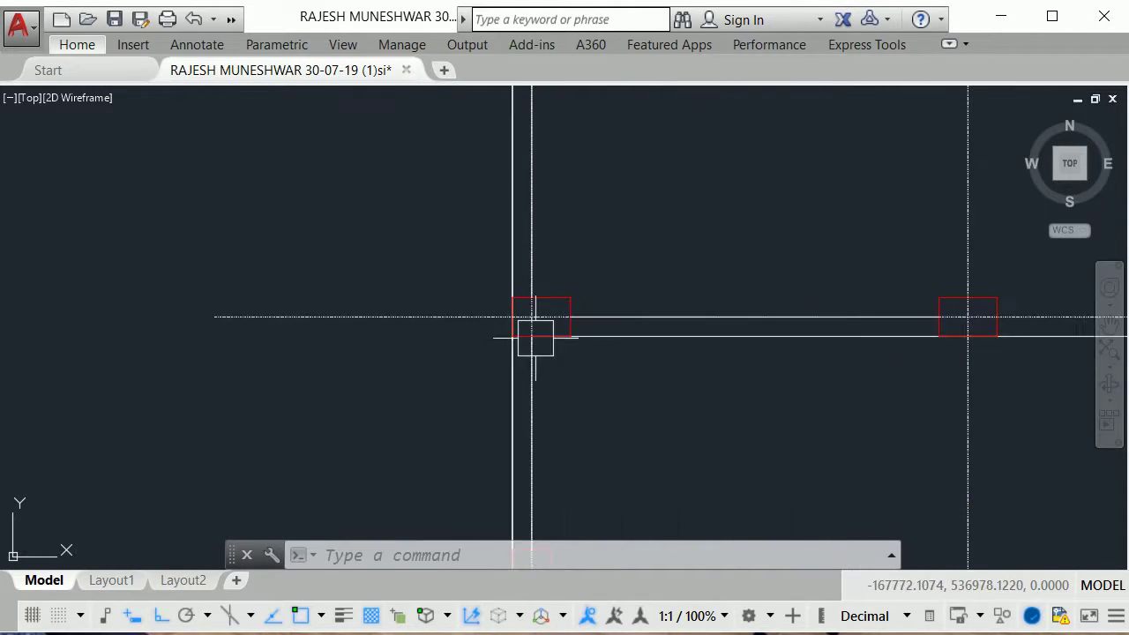
scroll(661, 318, down, 3)
scroll(901, 358, up, 1)
scroll(729, 379, up, 3)
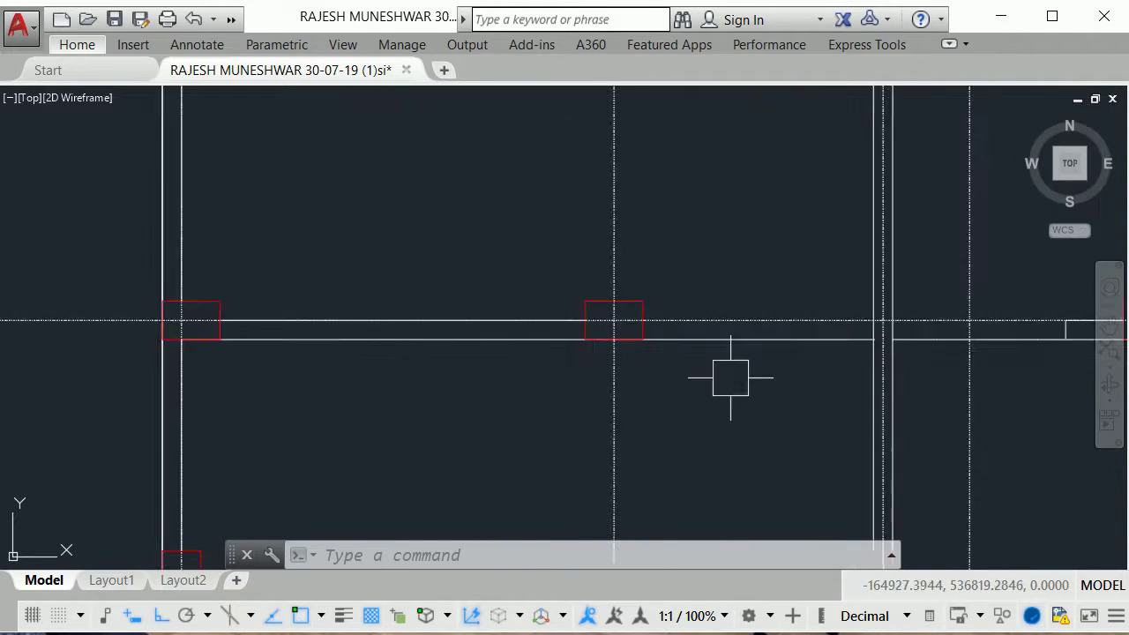
scroll(643, 312, up, 2)
scroll(643, 312, down, 3)
scroll(944, 318, down, 2)
scroll(827, 320, up, 3)
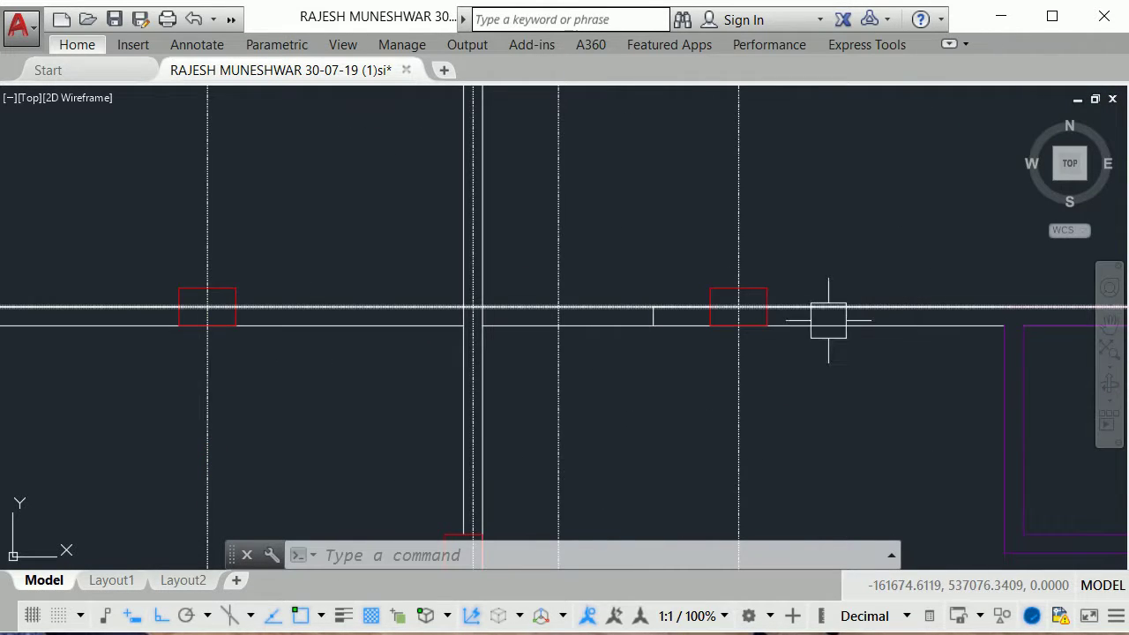
scroll(755, 310, up, 3)
scroll(755, 310, down, 5)
scroll(786, 252, up, 2)
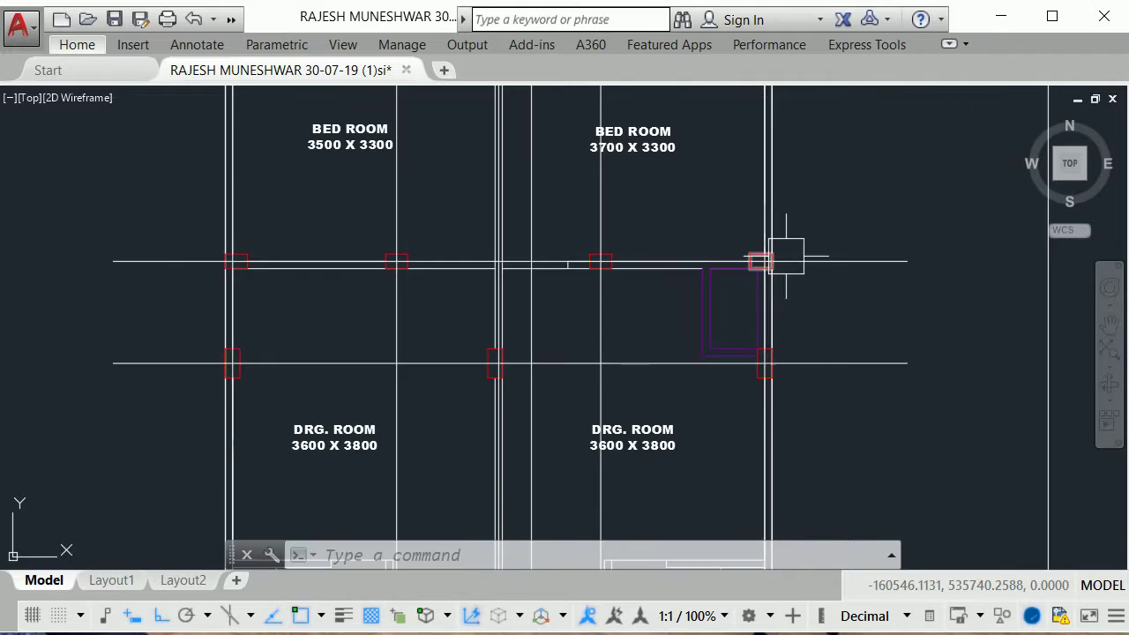
scroll(786, 252, up, 4)
scroll(812, 276, down, 2)
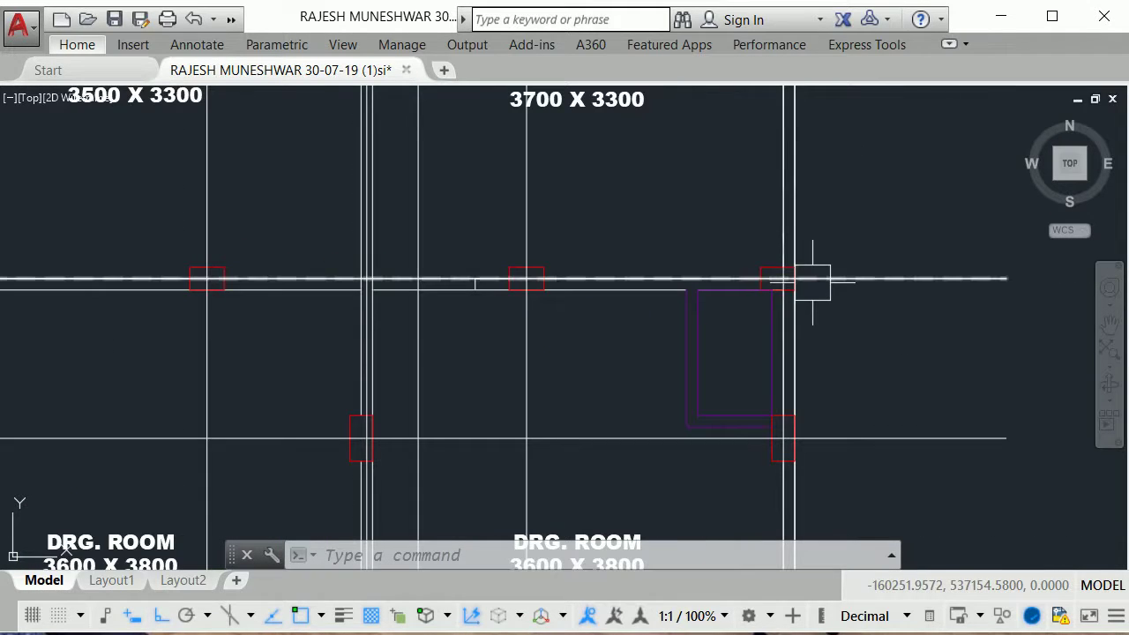
scroll(812, 260, down, 3)
middle_drag(811, 259, 816, 337)
scroll(824, 210, up, 5)
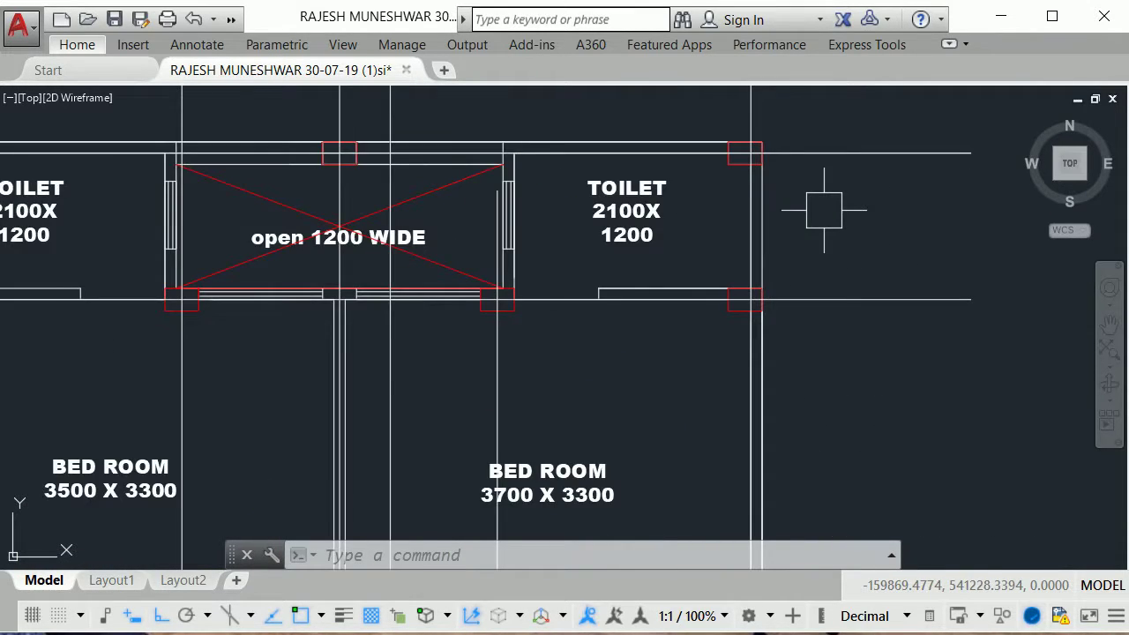
scroll(824, 210, down, 3)
scroll(819, 202, up, 5)
scroll(817, 212, down, 4)
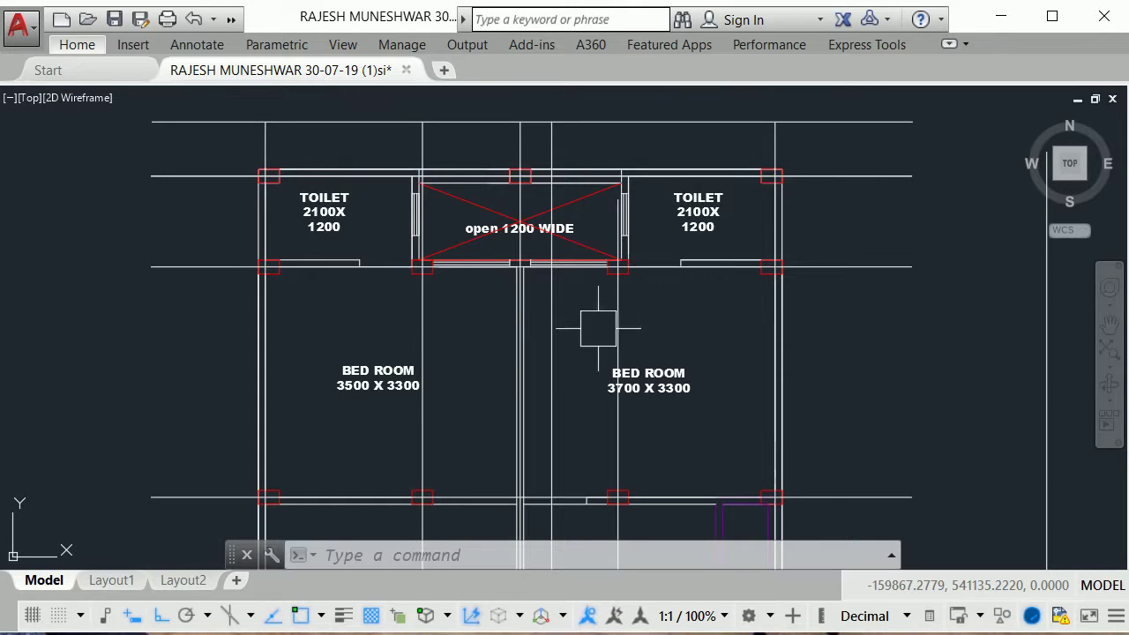
mouse_move(598, 328)
middle_down()
mouse_move(547, 264)
mouse_move(595, 255)
middle_up()
scroll(597, 365, down, 1)
middle_drag(597, 366, 611, 253)
scroll(611, 253, down, 2)
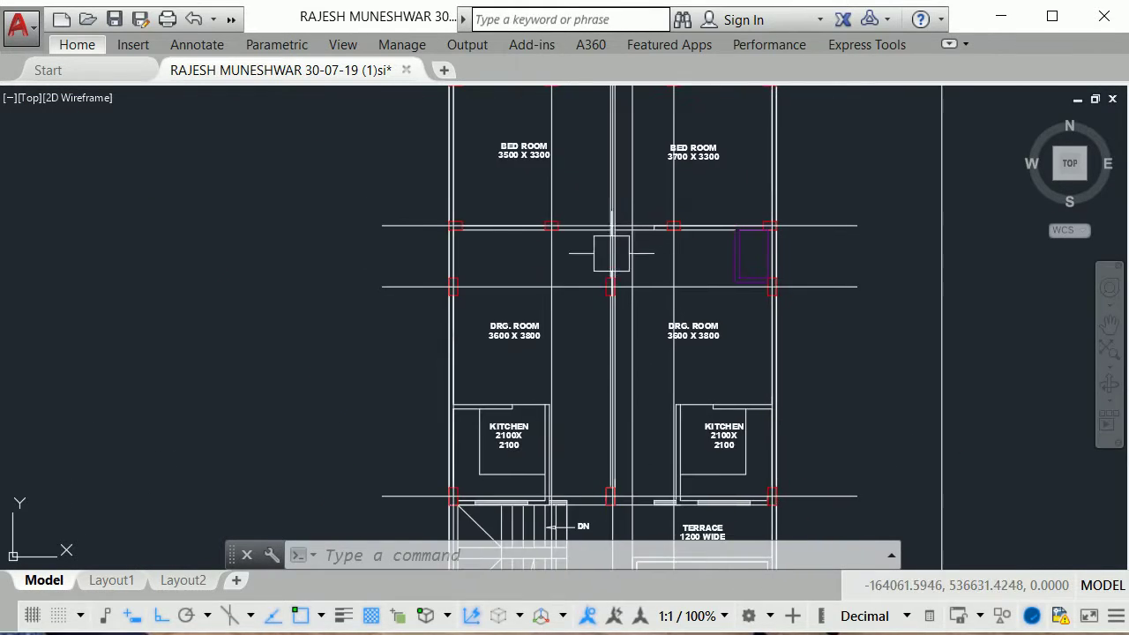
scroll(446, 276, up, 4)
middle_drag(792, 322, 698, 302)
scroll(802, 265, up, 2)
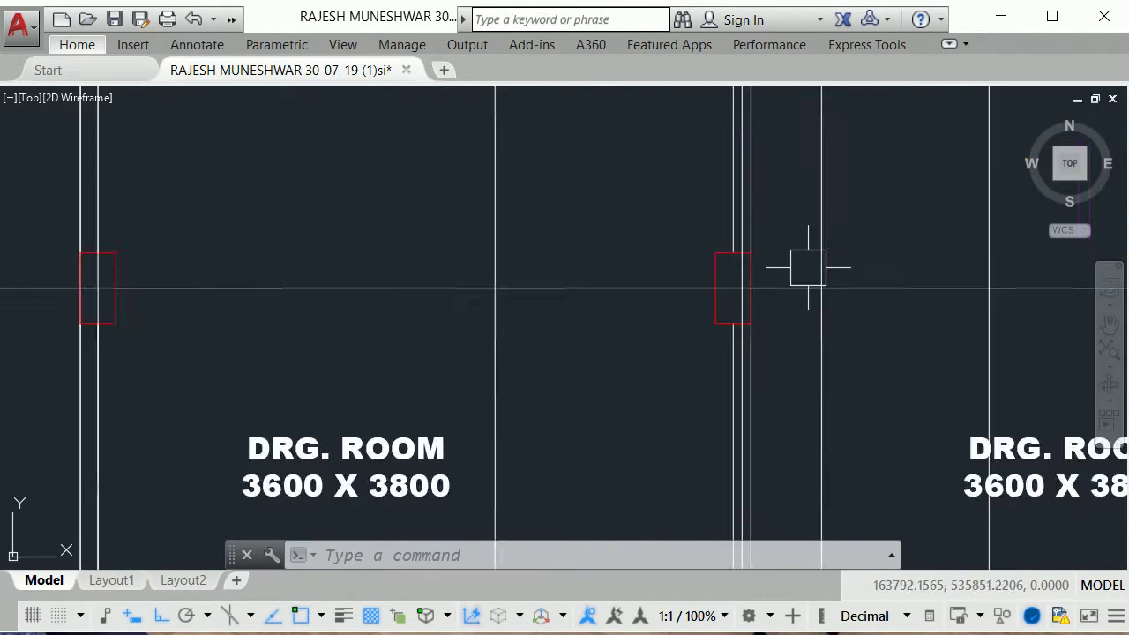
scroll(808, 267, up, 2)
scroll(808, 267, down, 2)
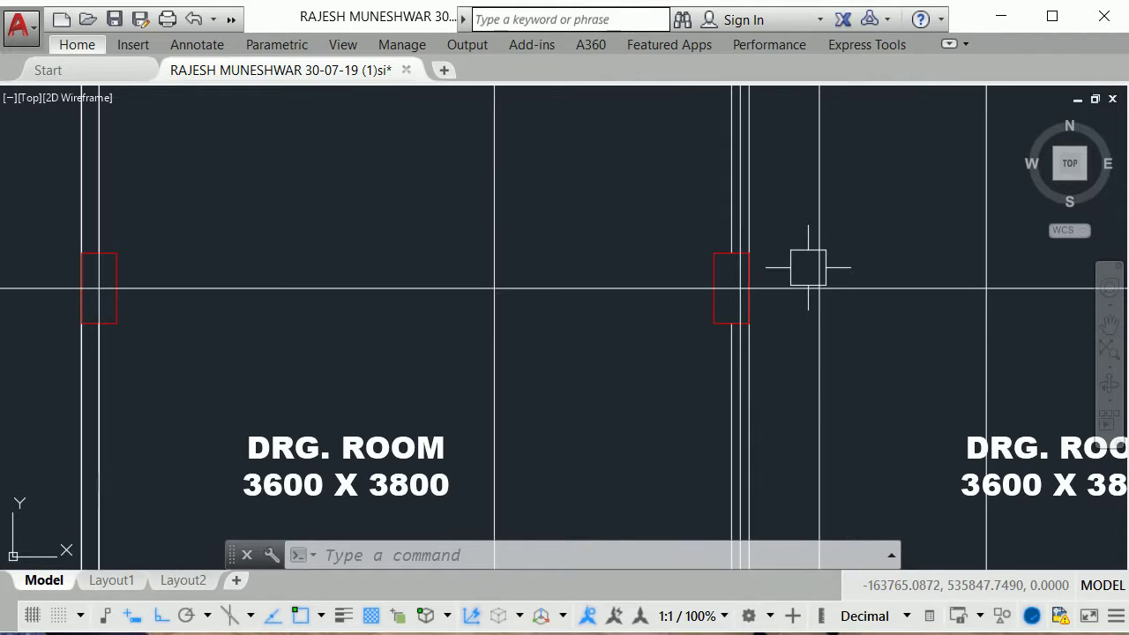
scroll(794, 269, down, 2)
scroll(782, 273, up, 2)
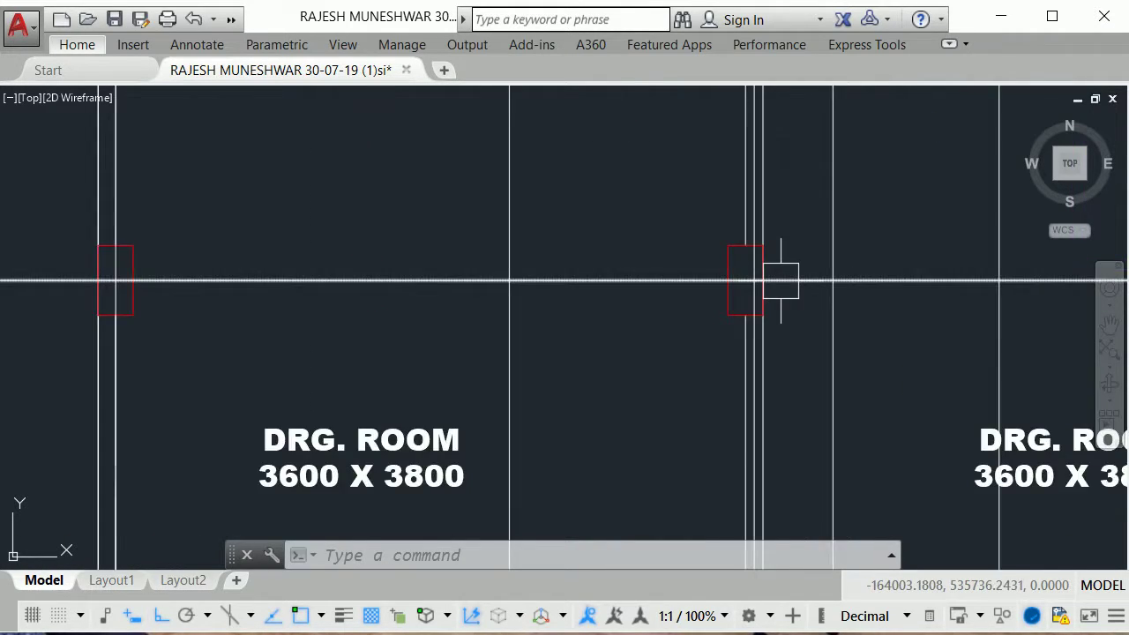
scroll(773, 300, up, 1)
scroll(810, 320, down, 6)
scroll(810, 320, up, 5)
mouse_move(796, 447)
middle_down()
mouse_move(792, 338)
mouse_move(764, 421)
middle_up()
scroll(788, 342, down, 2)
scroll(788, 345, up, 5)
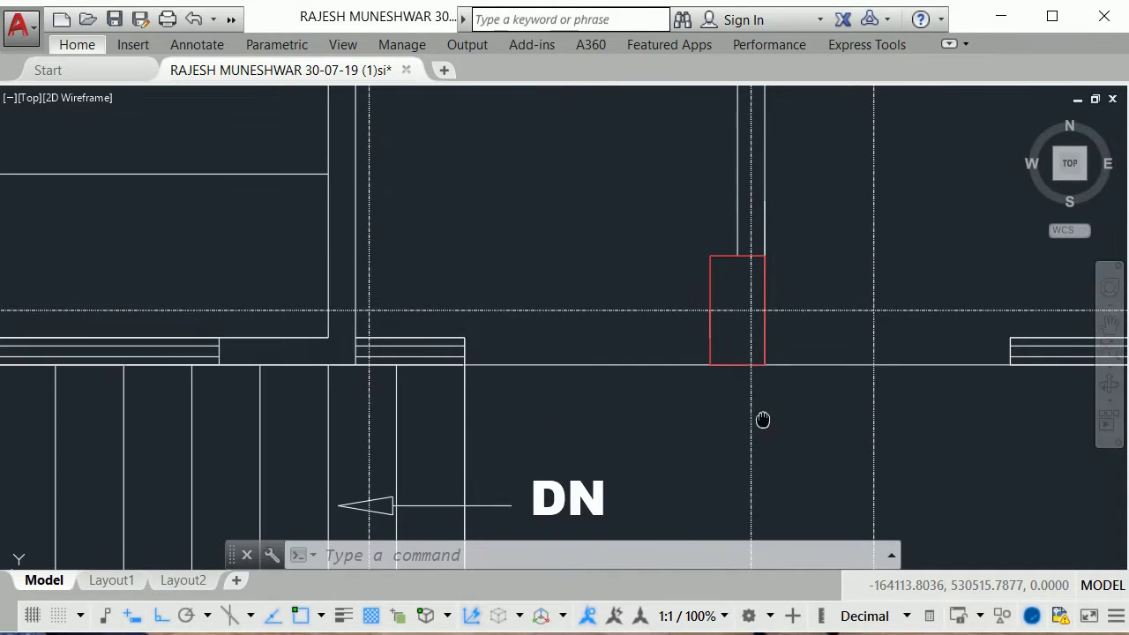
key(Return)
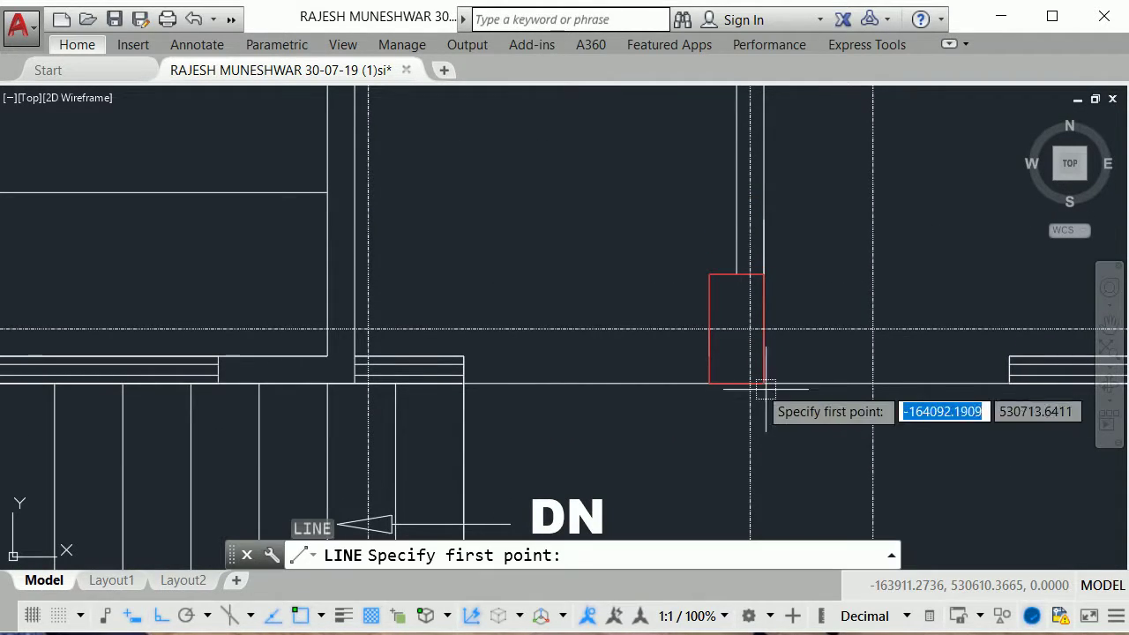
scroll(714, 379, up, 4)
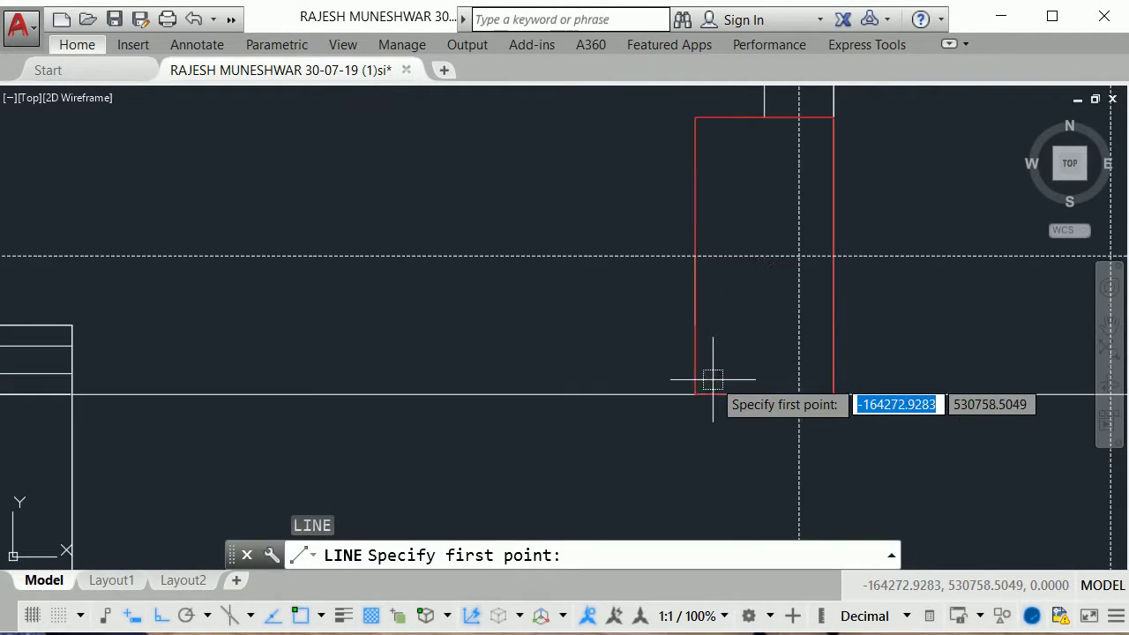
click(765, 393)
scroll(759, 388, down, 5)
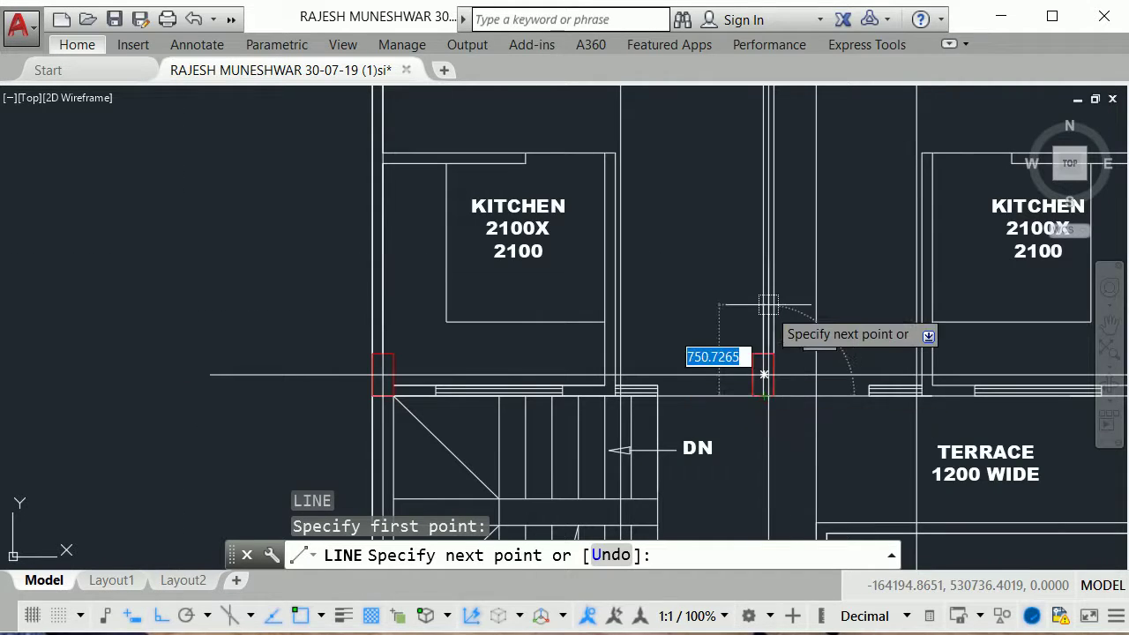
scroll(756, 265, down, 2)
scroll(696, 265, down, 2)
scroll(756, 190, up, 6)
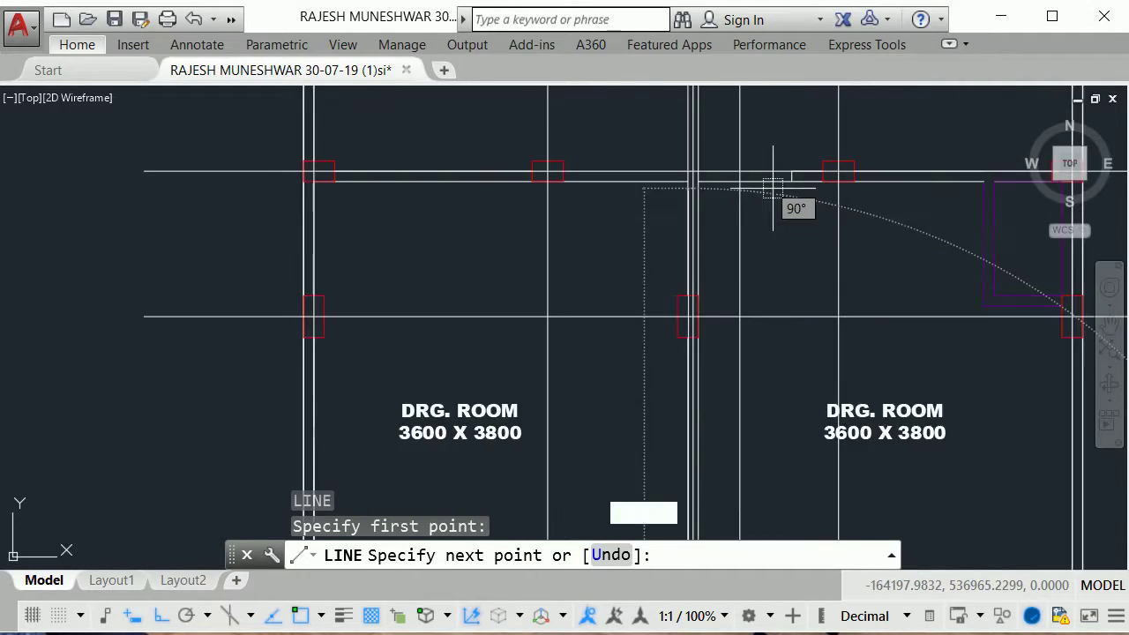
scroll(694, 316, up, 6)
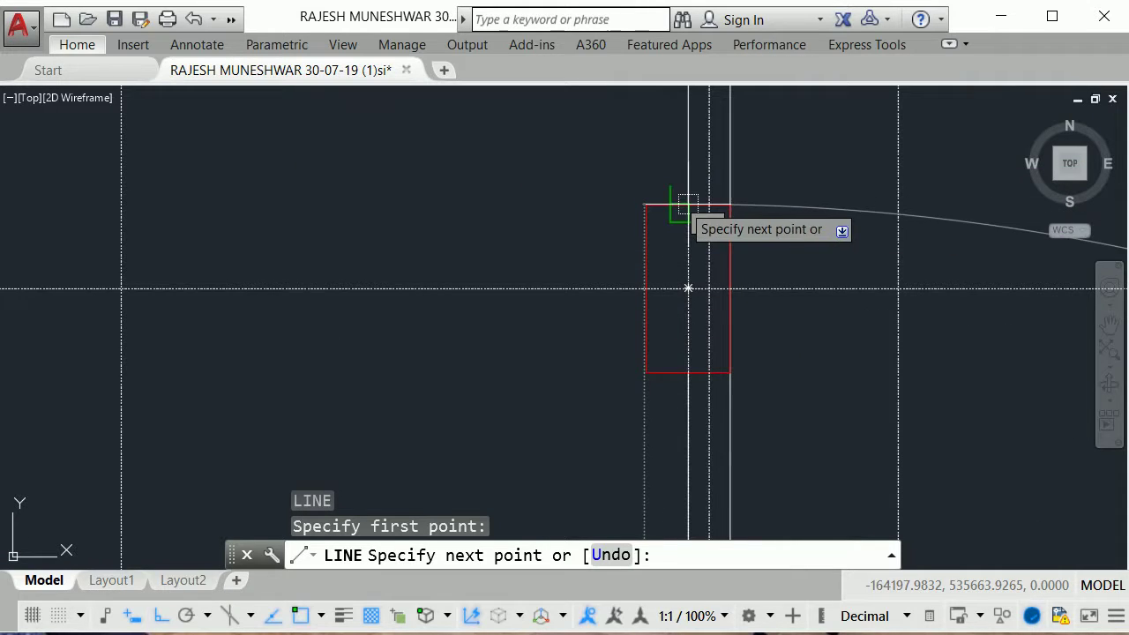
scroll(679, 207, down, 6)
scroll(684, 222, down, 3)
scroll(684, 181, up, 3)
scroll(680, 161, up, 1)
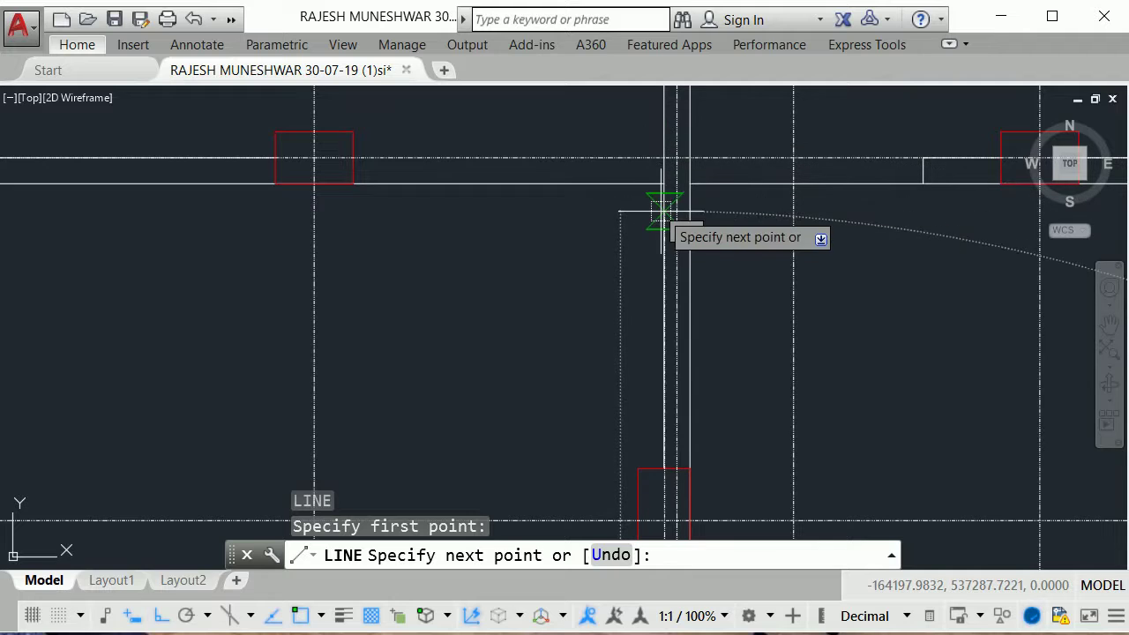
key(Escape)
scroll(756, 373, up, 3)
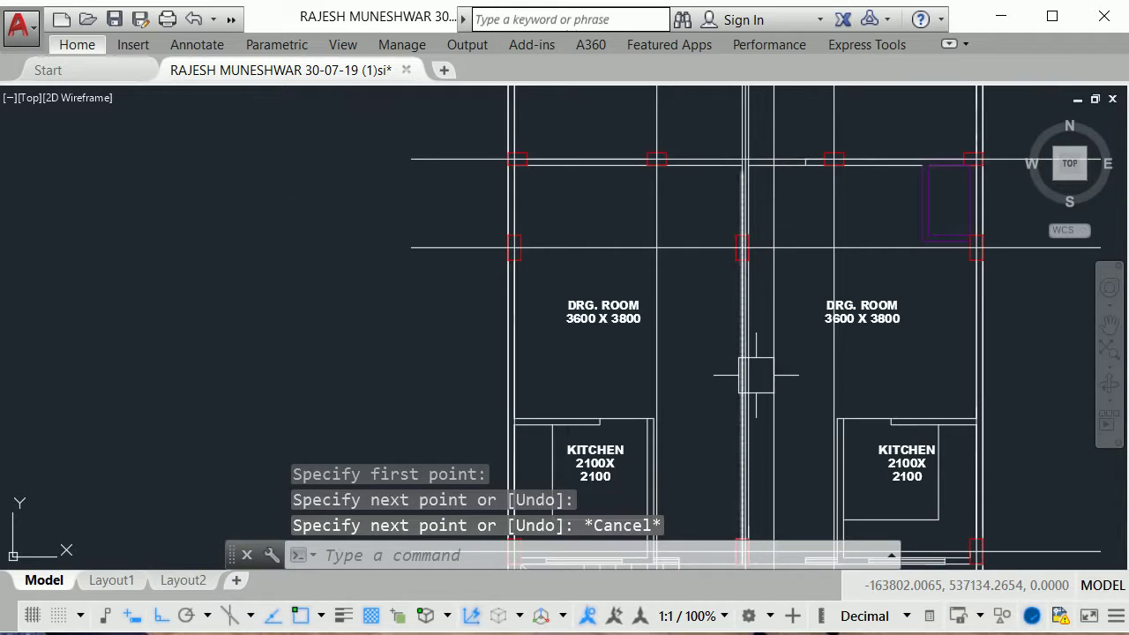
middle_drag(756, 373, 748, 197)
scroll(749, 197, down, 3)
scroll(736, 390, up, 4)
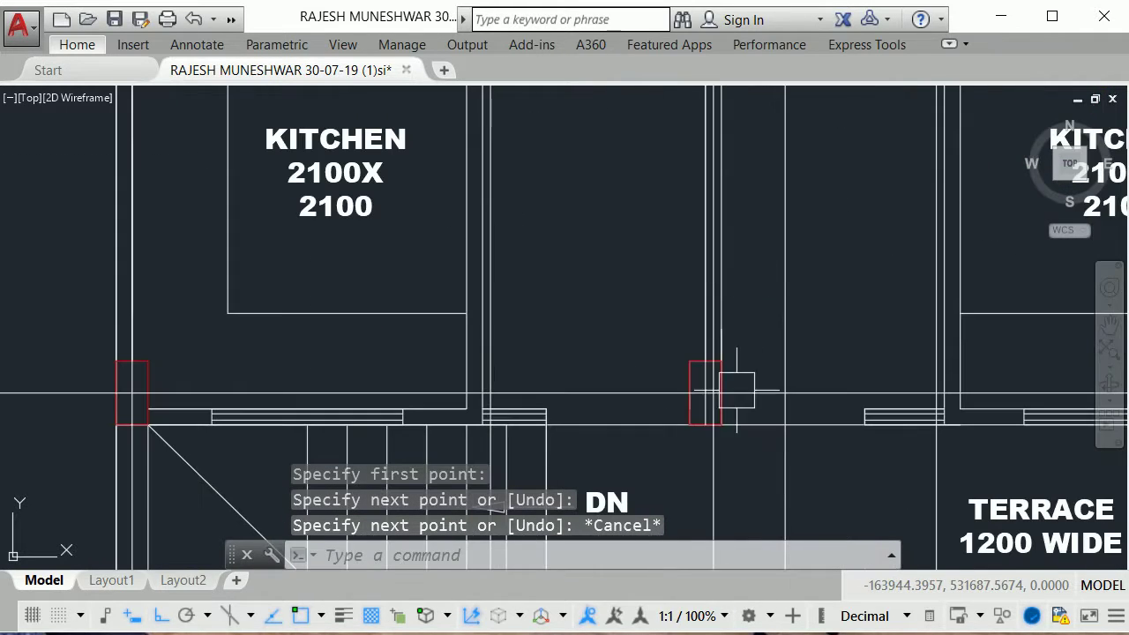
click(727, 467)
scroll(776, 318, down, 3)
scroll(789, 300, down, 3)
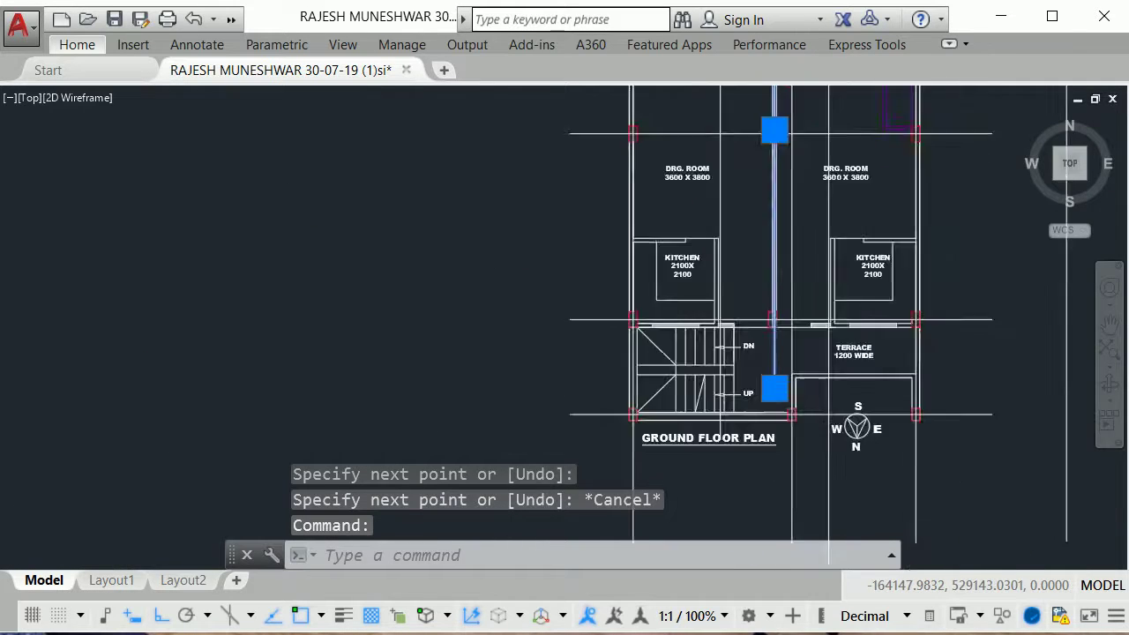
scroll(775, 381, up, 4)
click(772, 401)
scroll(769, 393, down, 6)
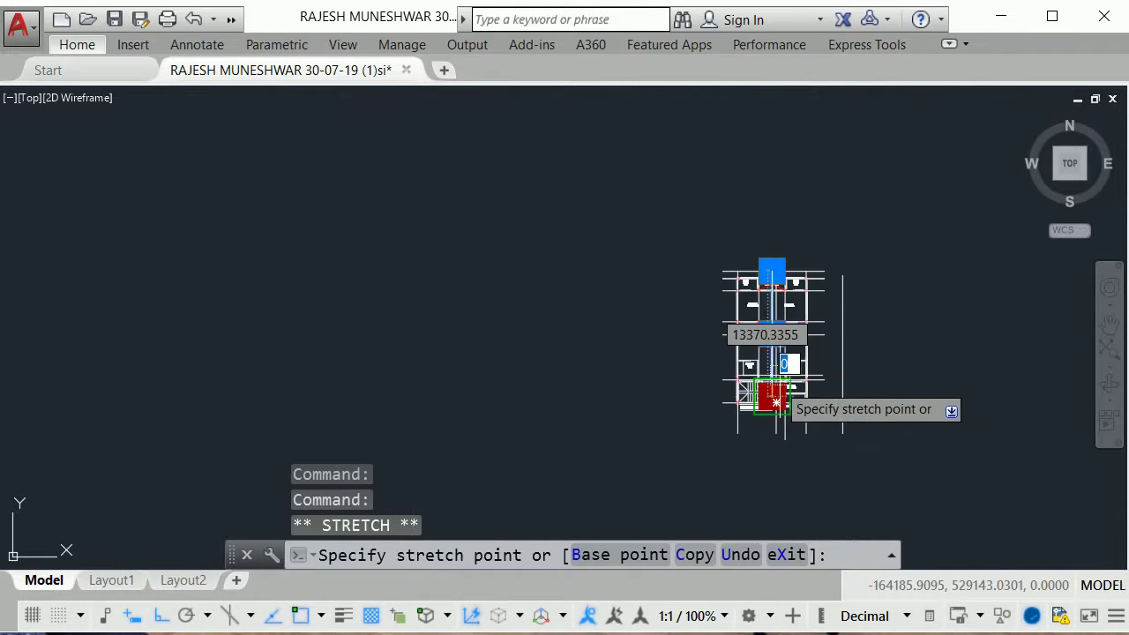
scroll(777, 476, up, 3)
scroll(772, 291, up, 2)
scroll(770, 282, down, 3)
scroll(756, 327, up, 5)
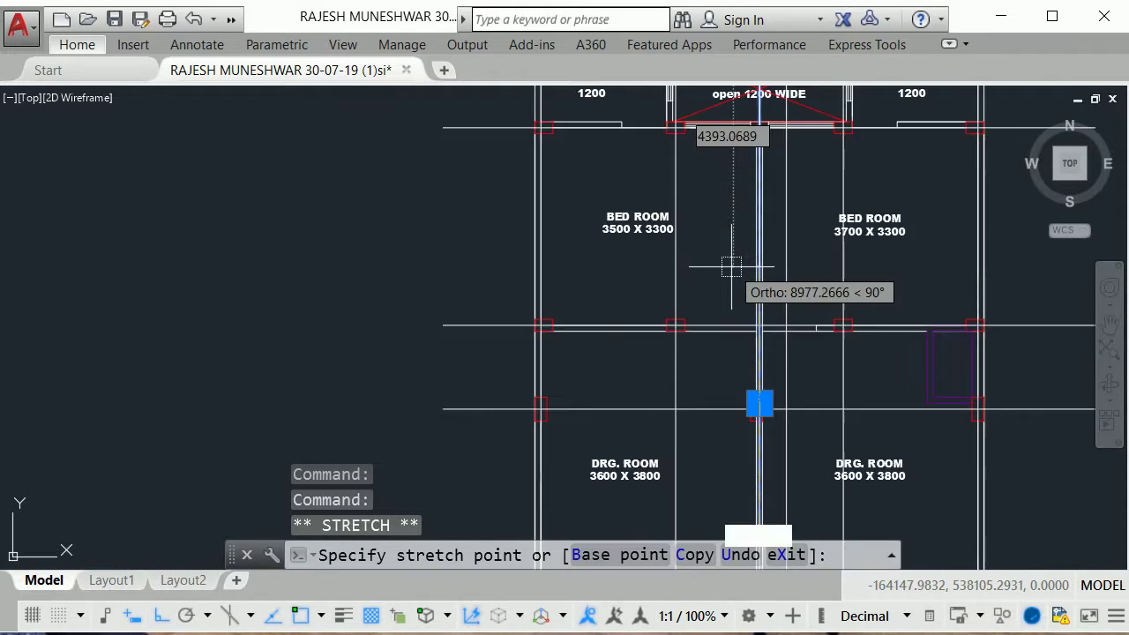
scroll(761, 324, up, 3)
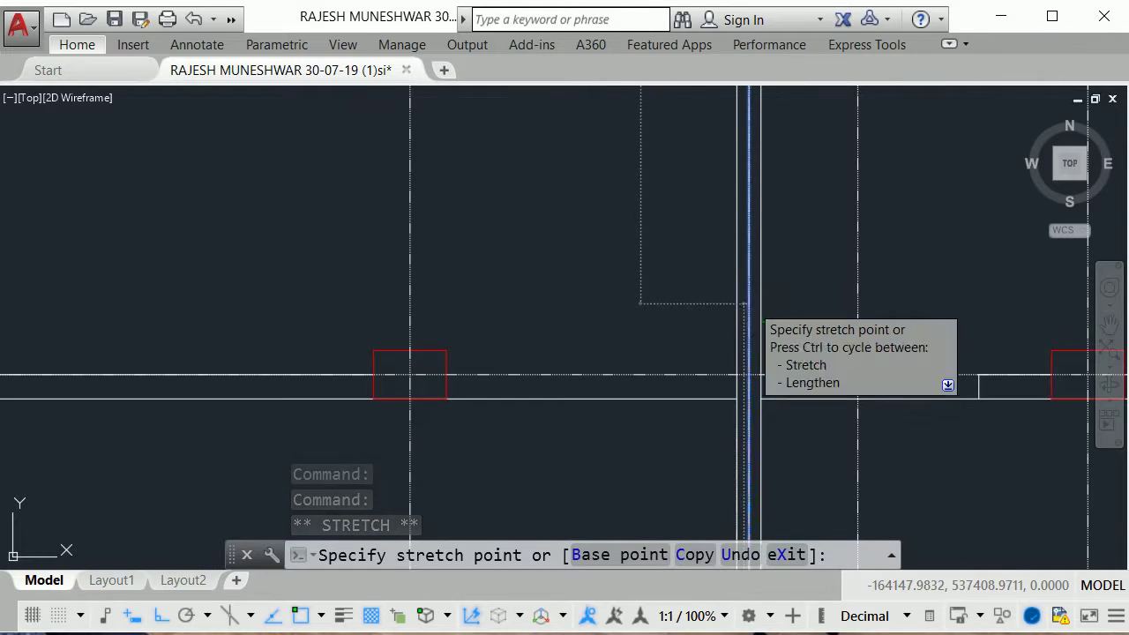
key(Escape)
scroll(751, 304, down, 3)
scroll(817, 308, down, 2)
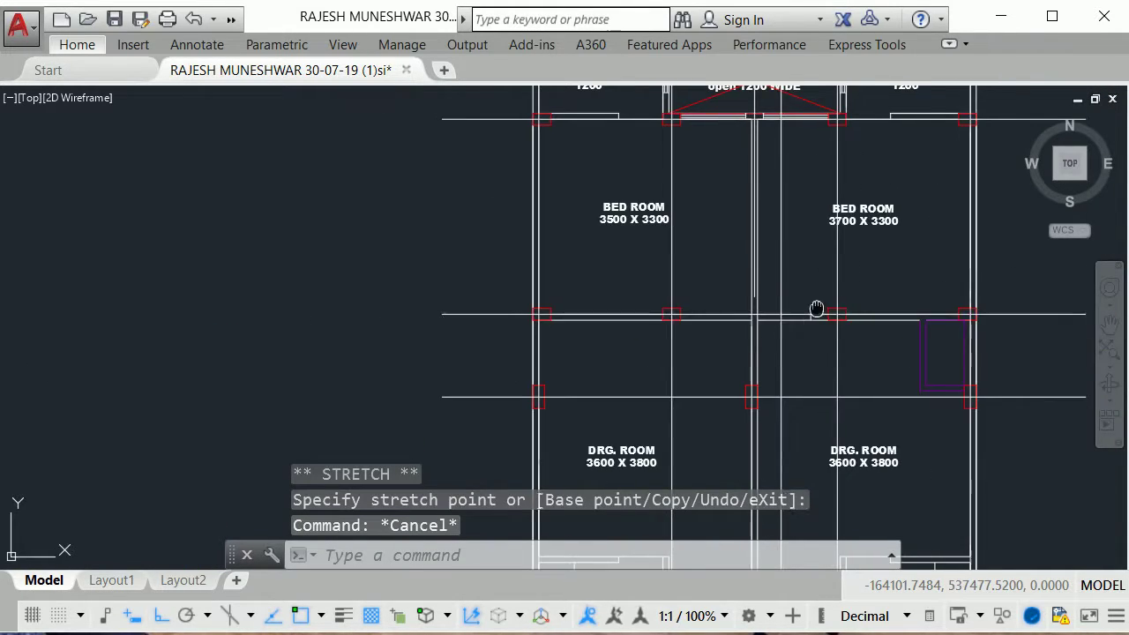
mouse_move(817, 308)
middle_down()
mouse_move(724, 347)
mouse_move(676, 316)
mouse_move(650, 262)
middle_up()
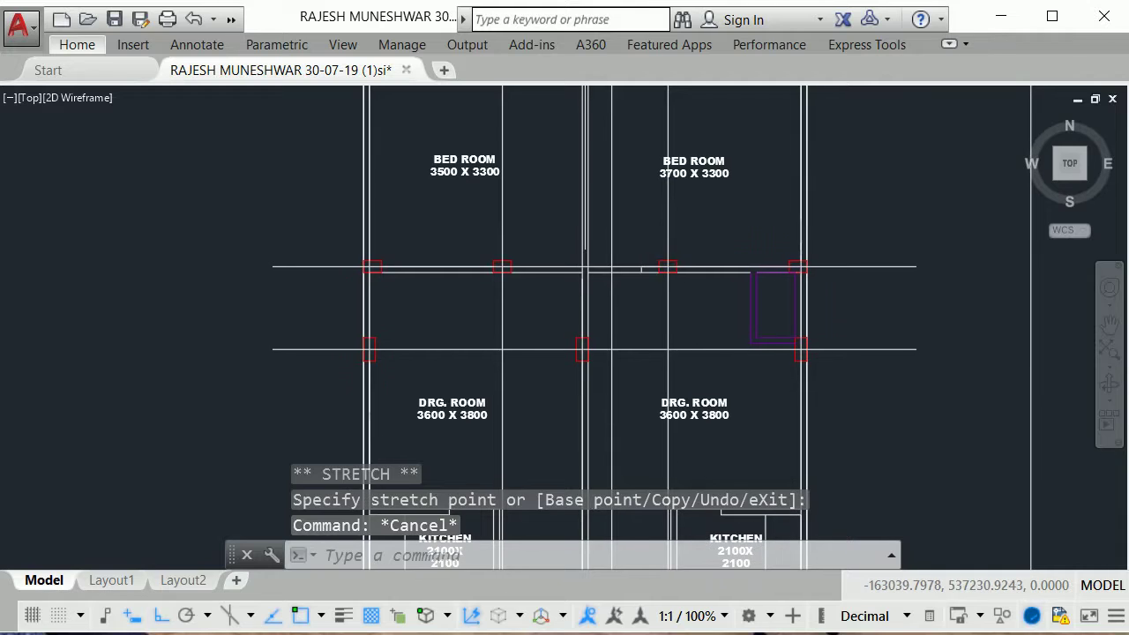
scroll(302, 234, up, 2)
scroll(303, 234, down, 5)
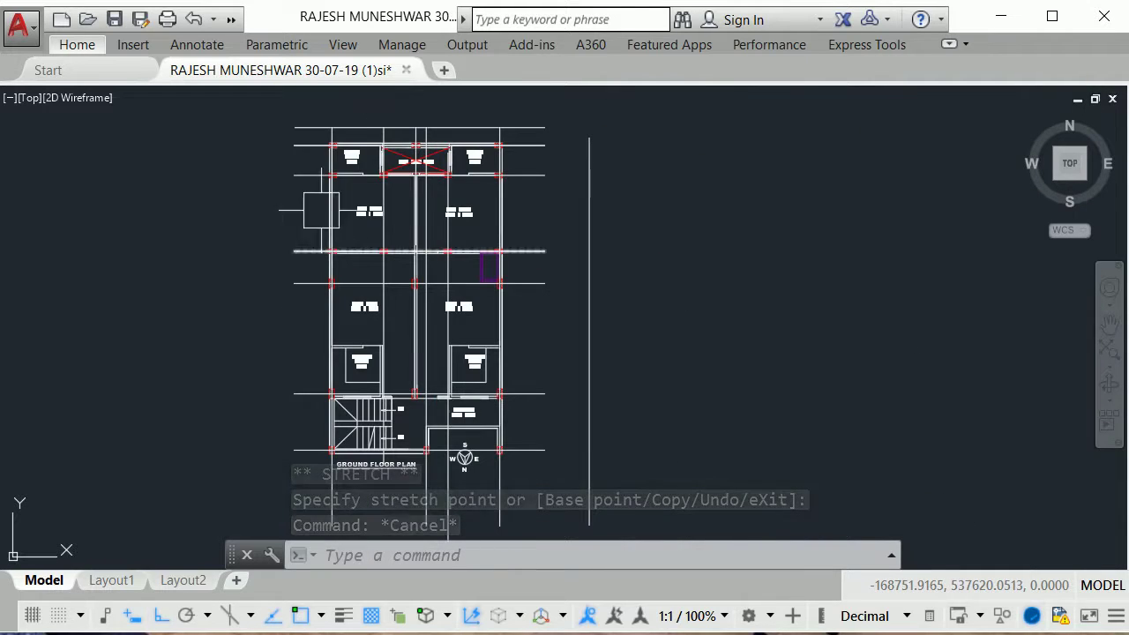
scroll(397, 154, up, 3)
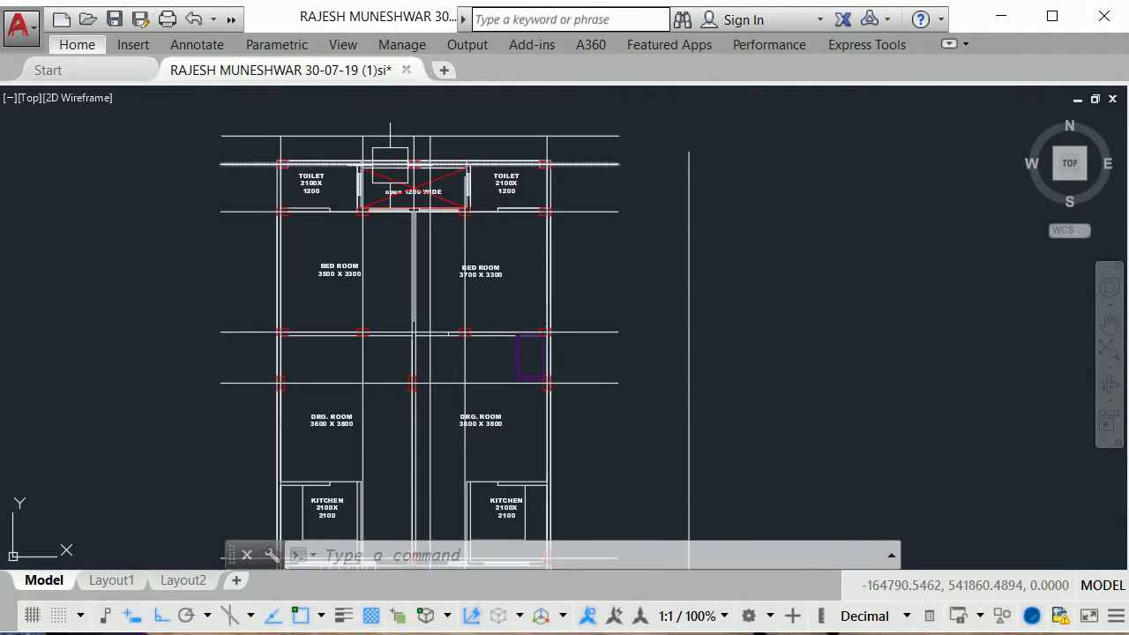
scroll(392, 167, down, 3)
middle_drag(411, 164, 431, 169)
scroll(433, 167, up, 5)
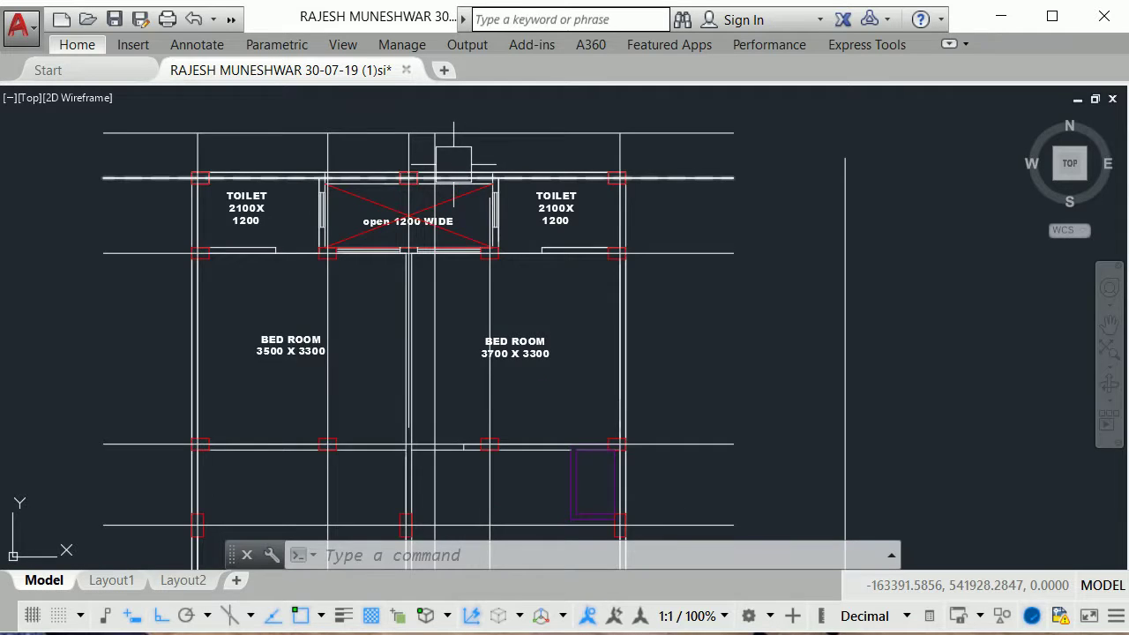
scroll(453, 163, up, 1)
scroll(441, 202, up, 3)
scroll(494, 255, down, 2)
scroll(539, 286, down, 2)
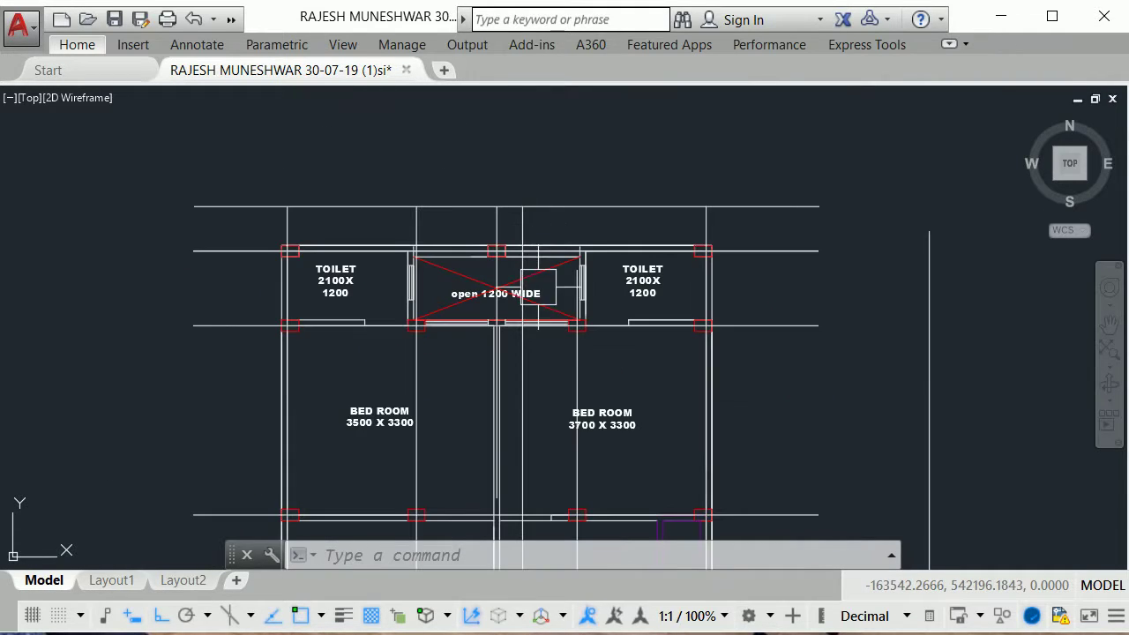
scroll(708, 186, up, 4)
scroll(897, 269, down, 6)
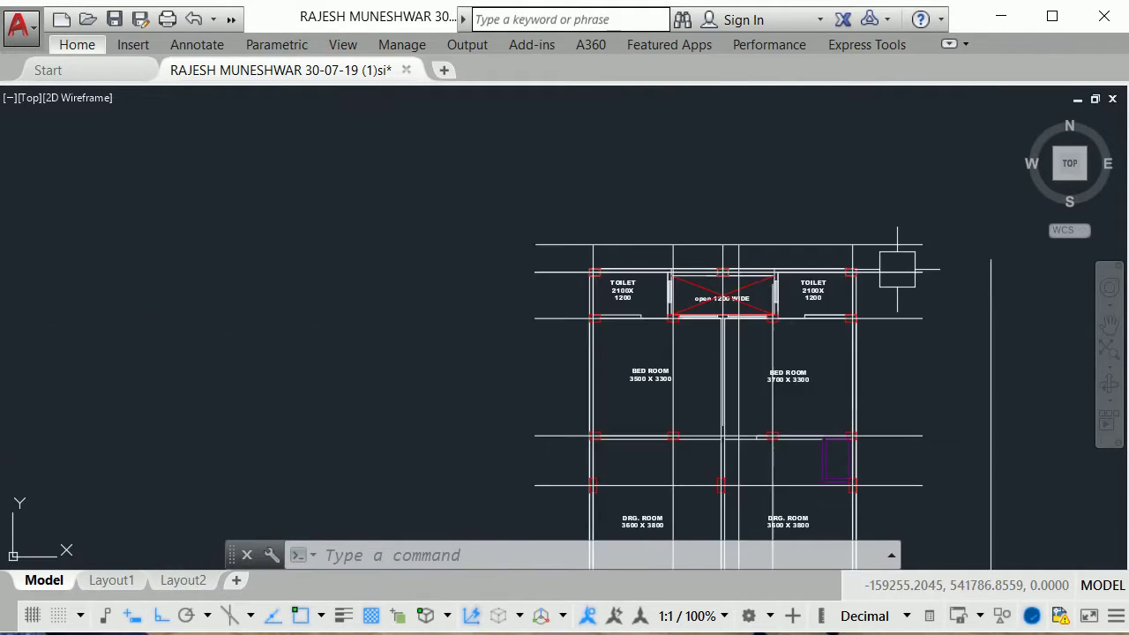
scroll(688, 272, up, 3)
scroll(627, 249, up, 2)
scroll(618, 256, down, 3)
scroll(614, 282, down, 3)
mouse_move(600, 344)
middle_down()
mouse_move(609, 276)
mouse_move(572, 194)
middle_up()
middle_drag(502, 323, 520, 195)
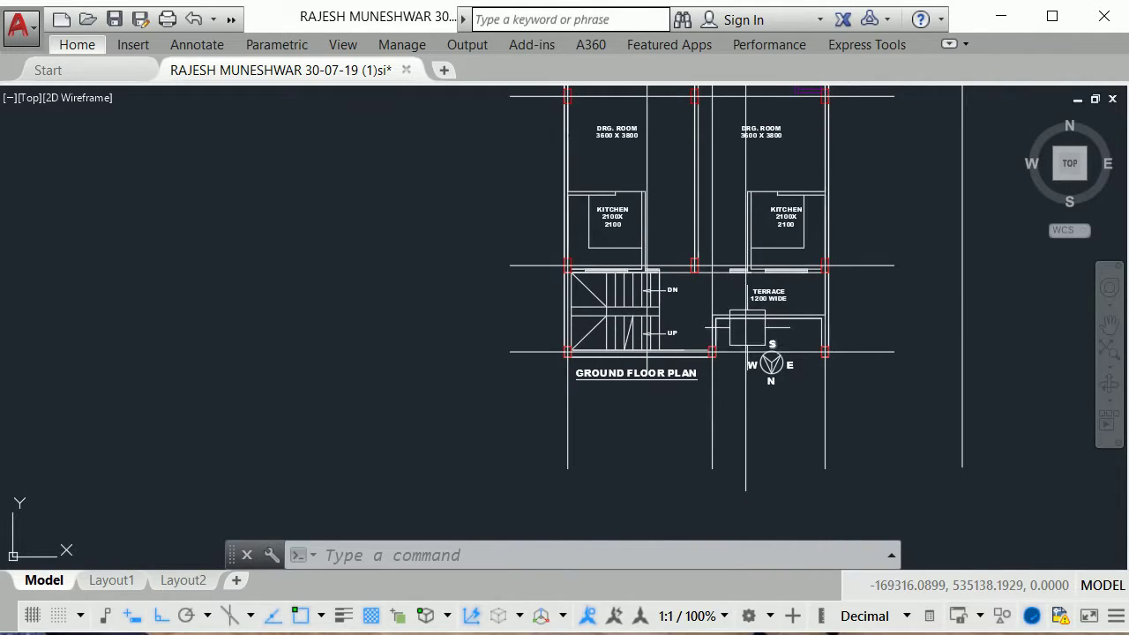
scroll(747, 327, up, 3)
scroll(784, 353, up, 1)
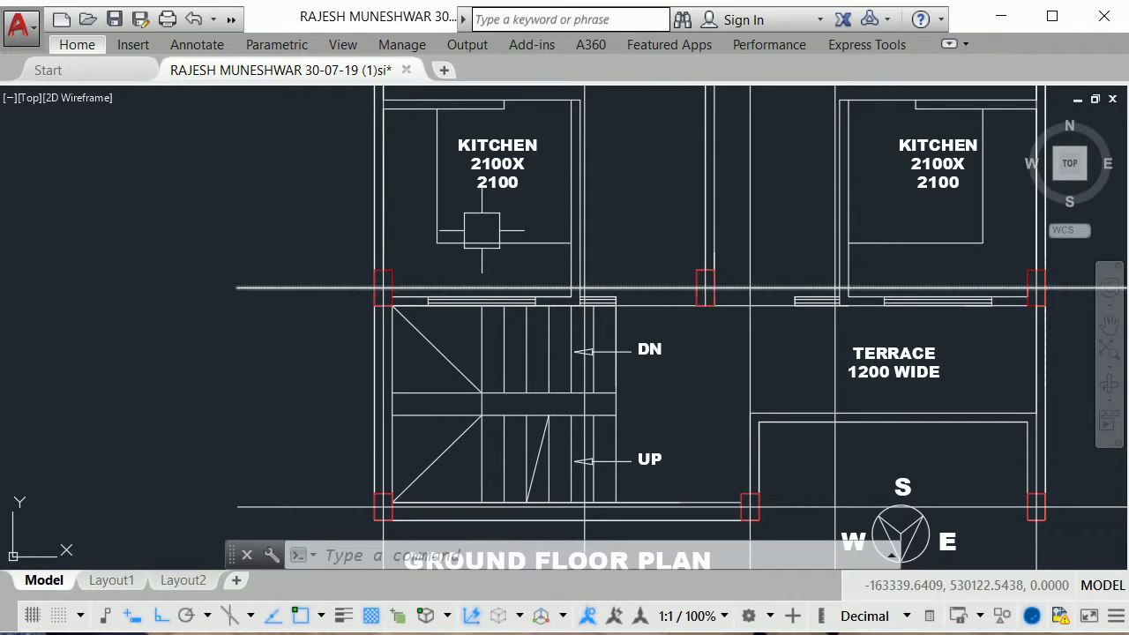
scroll(732, 328, up, 3)
scroll(683, 257, up, 2)
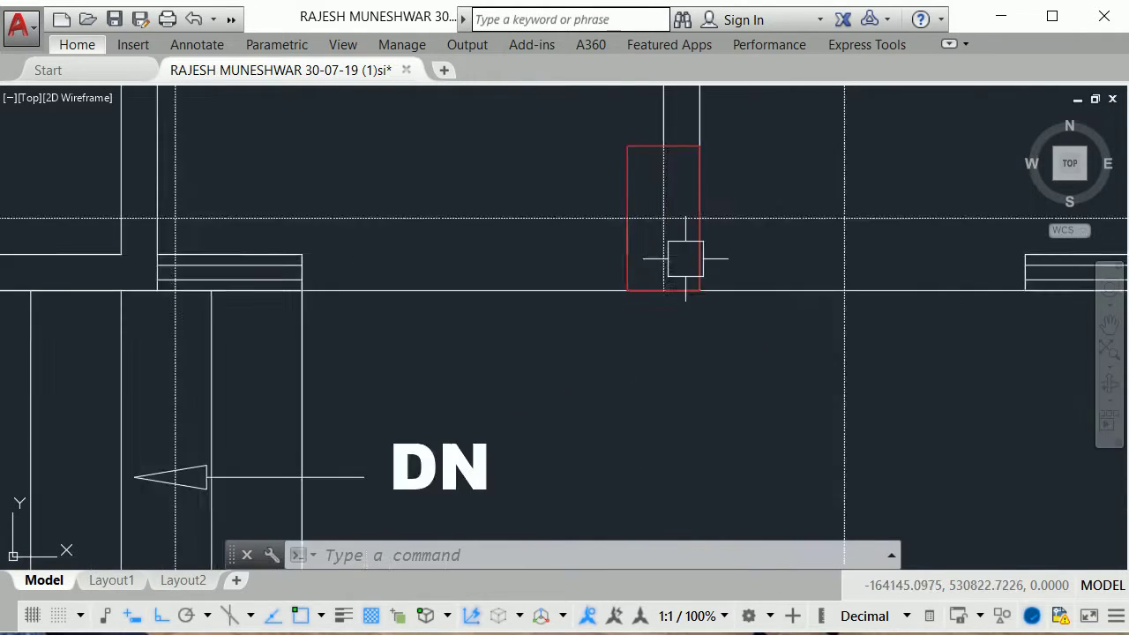
scroll(667, 255, up, 2)
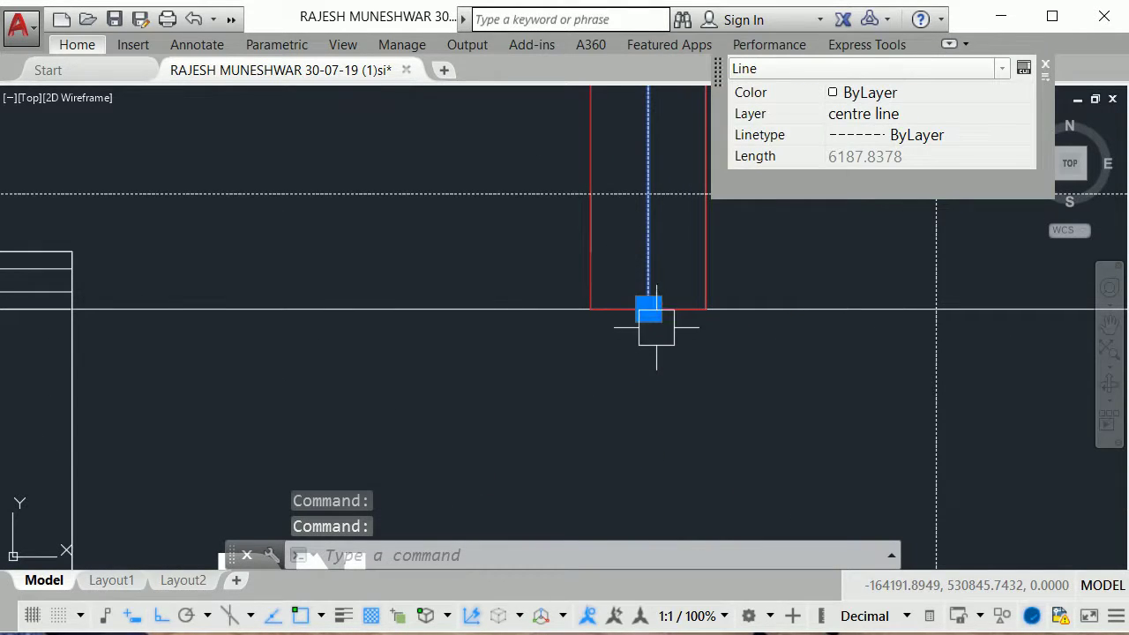
click(648, 308)
key(Escape)
scroll(587, 384, down, 5)
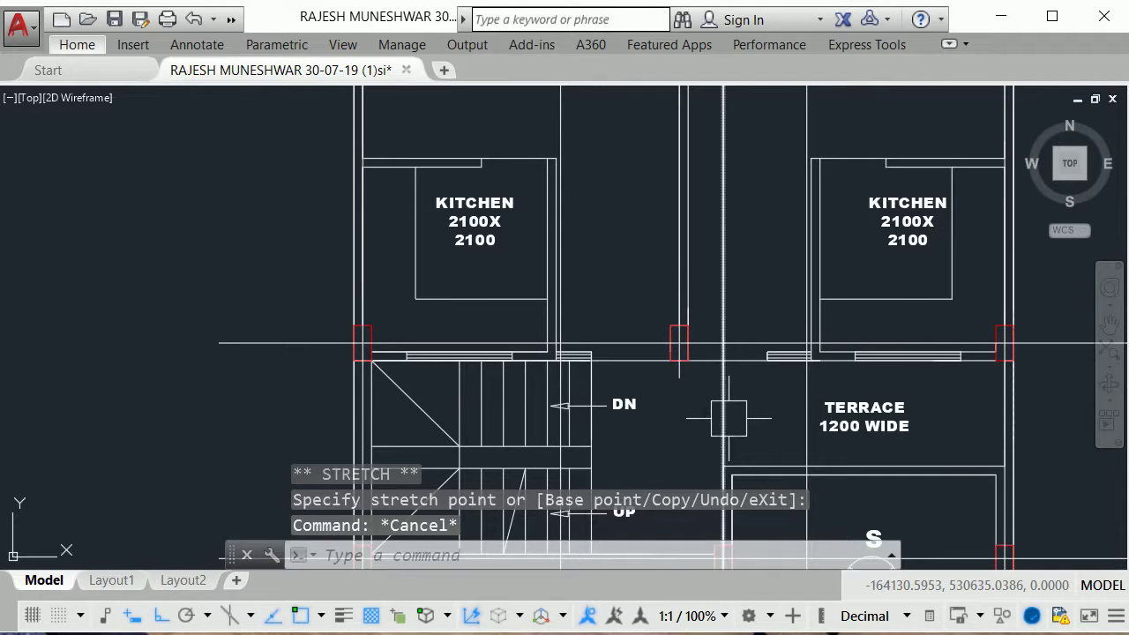
scroll(586, 384, down, 1)
scroll(587, 384, down, 1)
middle_drag(586, 247, 592, 416)
middle_drag(538, 318, 549, 385)
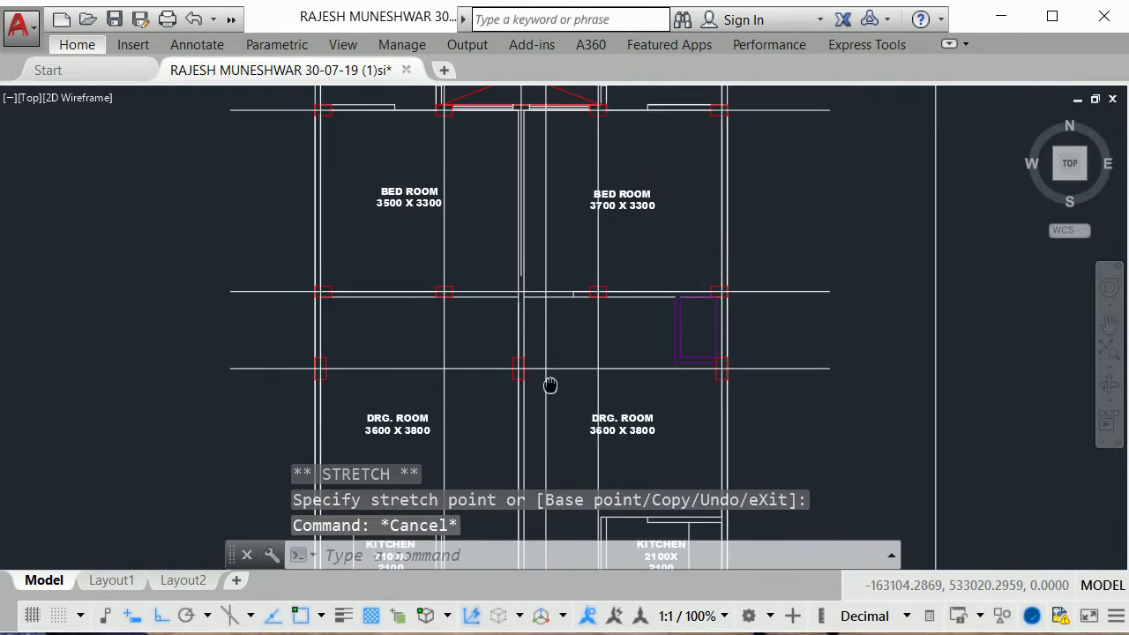
middle_drag(575, 333, 597, 436)
Step: Begin a DLI linear dimension with a first point near the toilet wall
text(D)
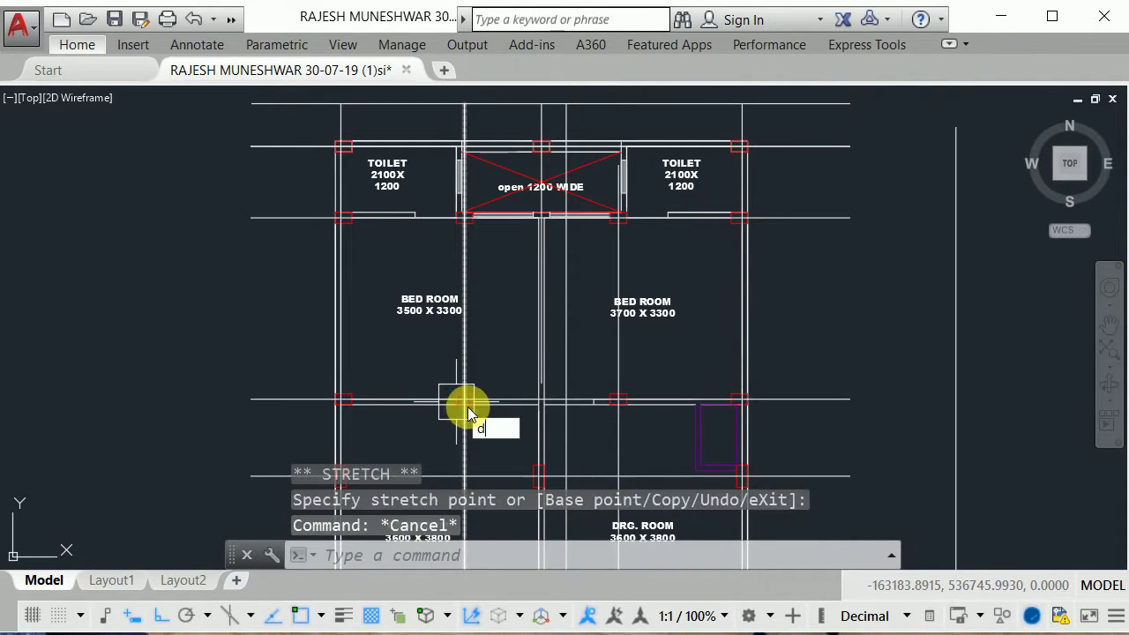
text(LI)
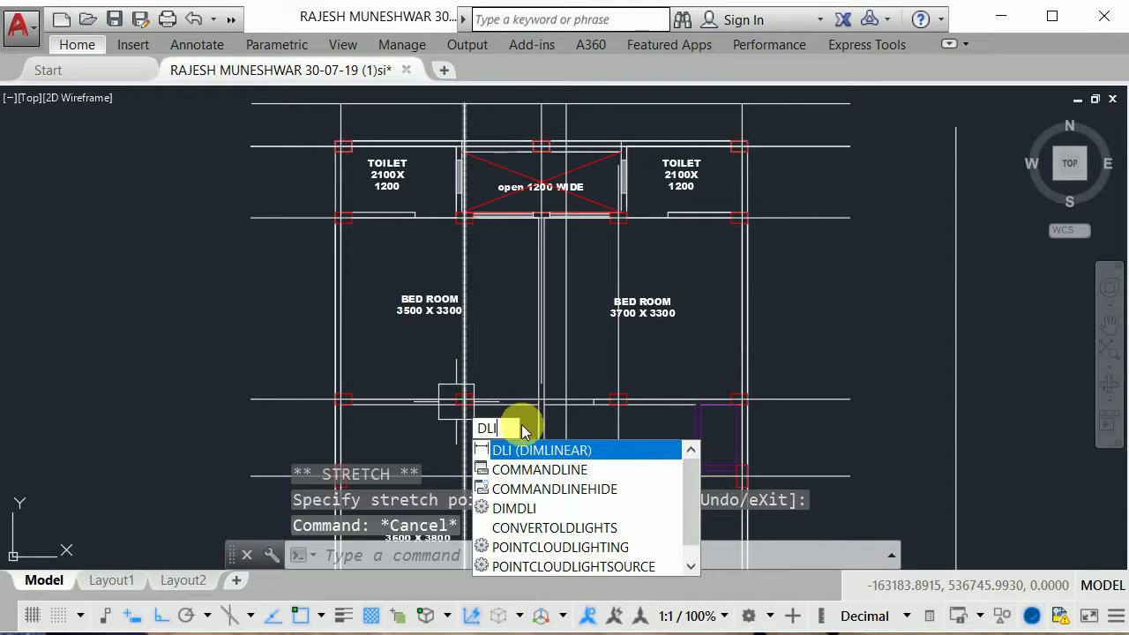
click(524, 451)
scroll(529, 410, down, 3)
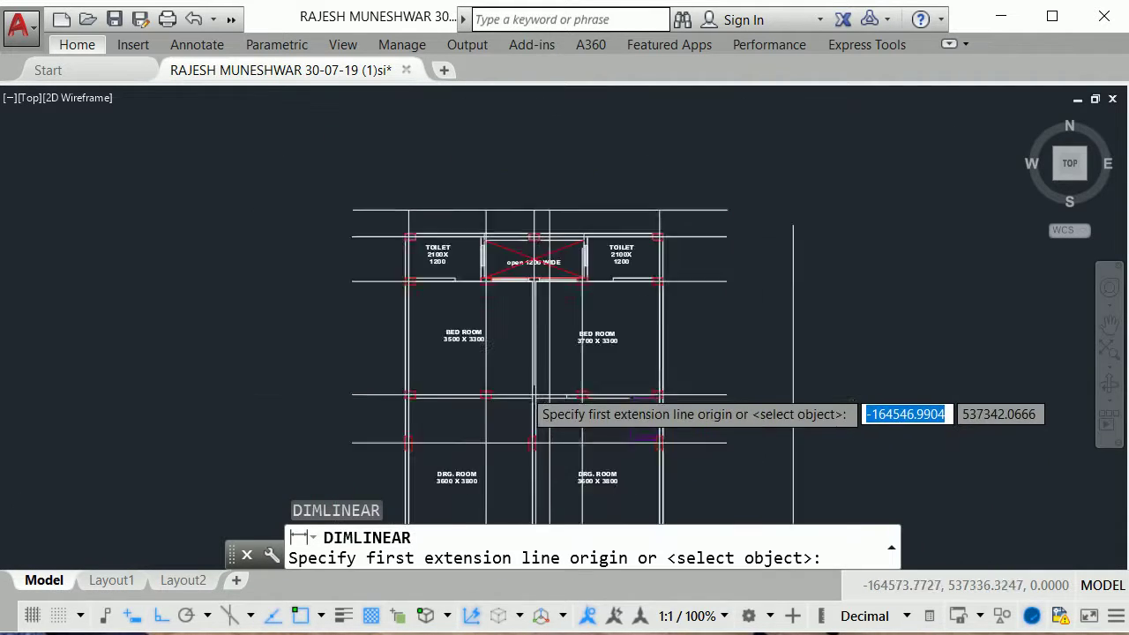
scroll(467, 247, up, 3)
scroll(422, 293, up, 3)
click(434, 280)
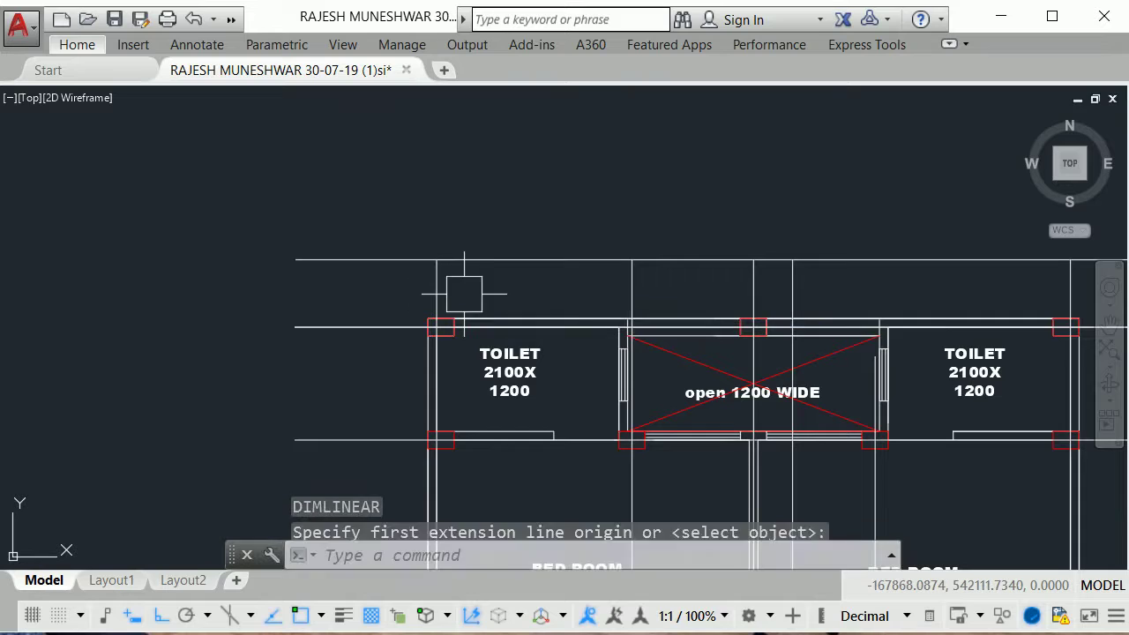
scroll(556, 308, up, 4)
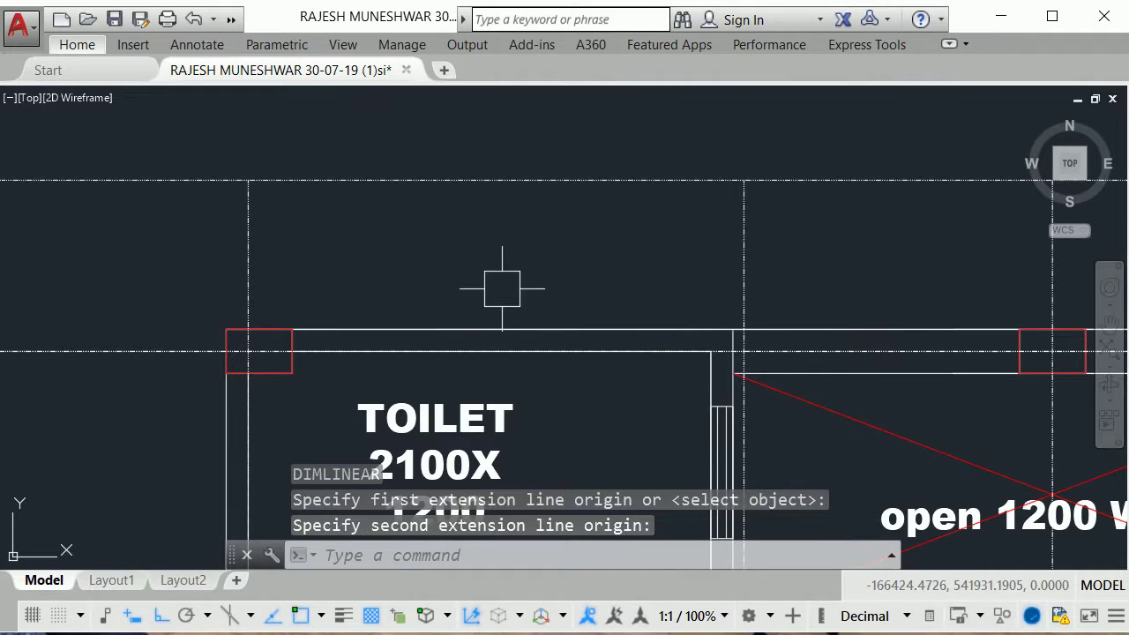
Step: Dimension 2250 between the two vertical centre lines above the left toilet
text(Dl)
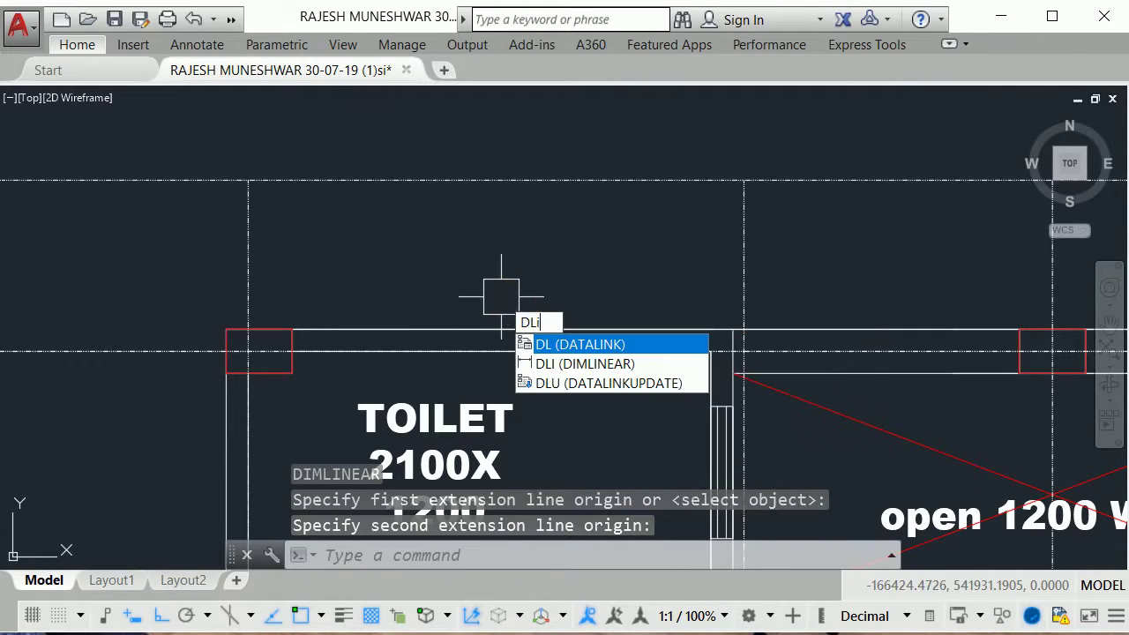
text(i)
key(Return)
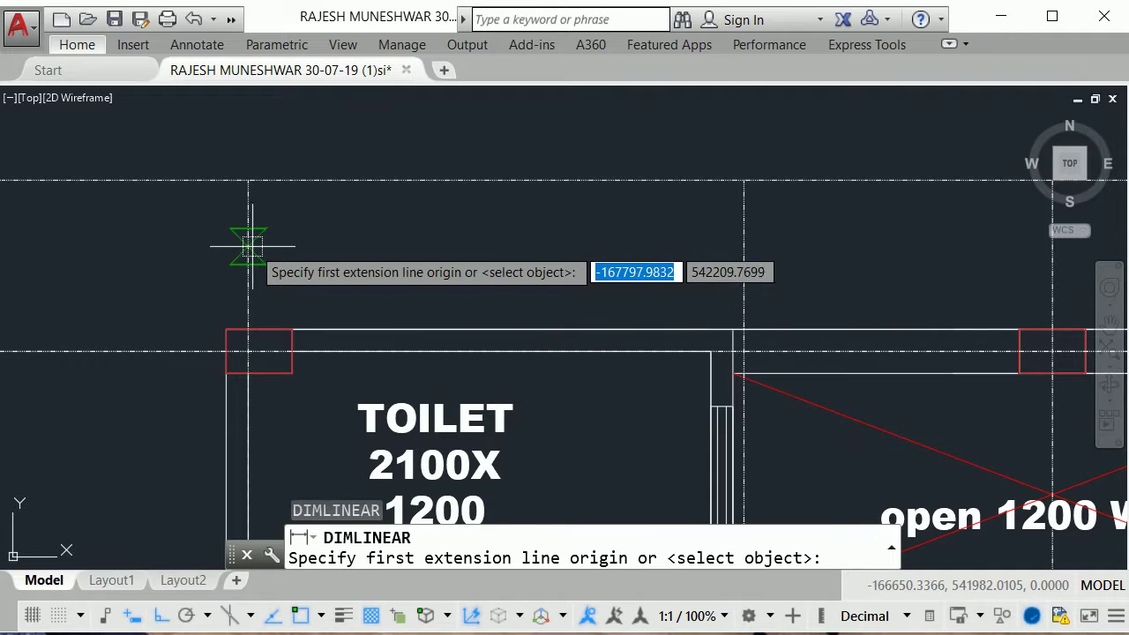
click(248, 246)
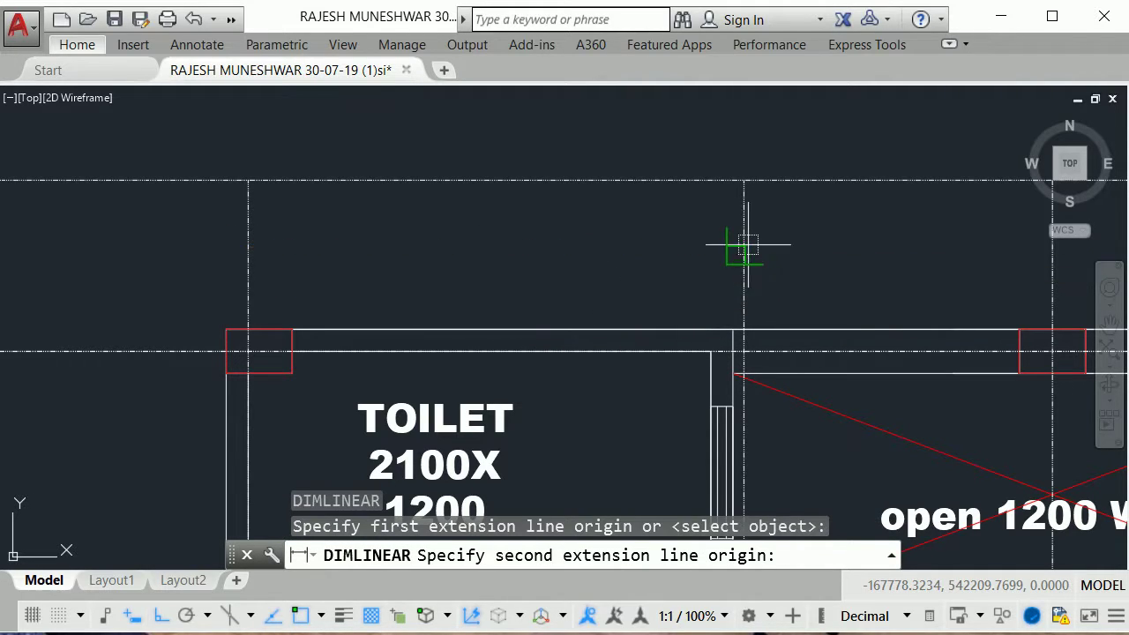
click(744, 247)
click(746, 245)
scroll(747, 245, down, 4)
middle_drag(801, 245, 647, 224)
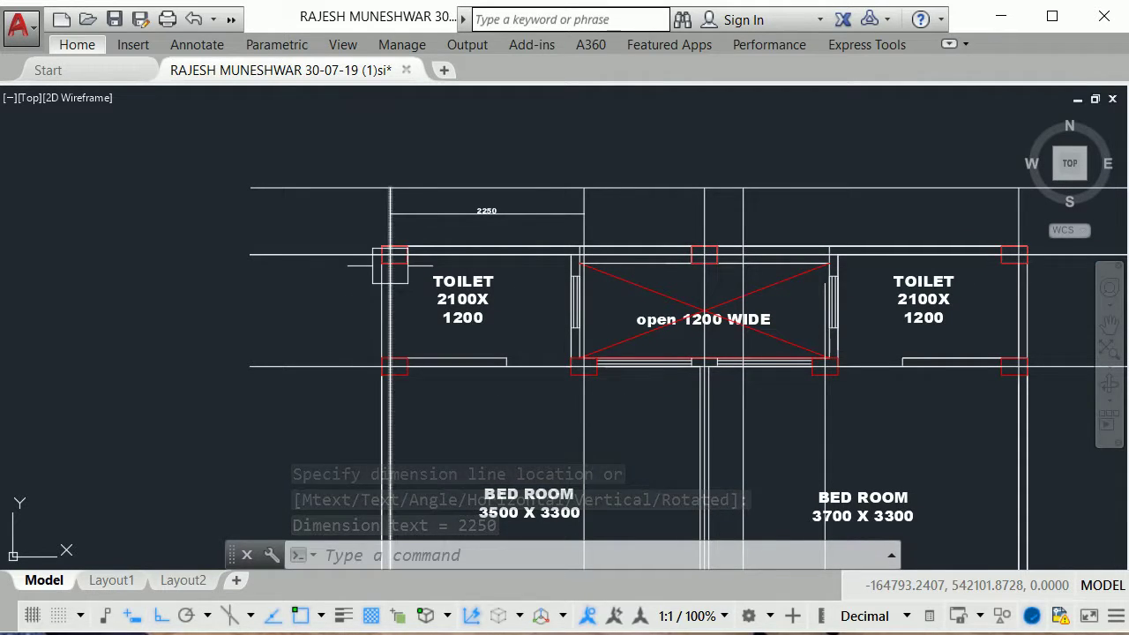
scroll(588, 403, up, 2)
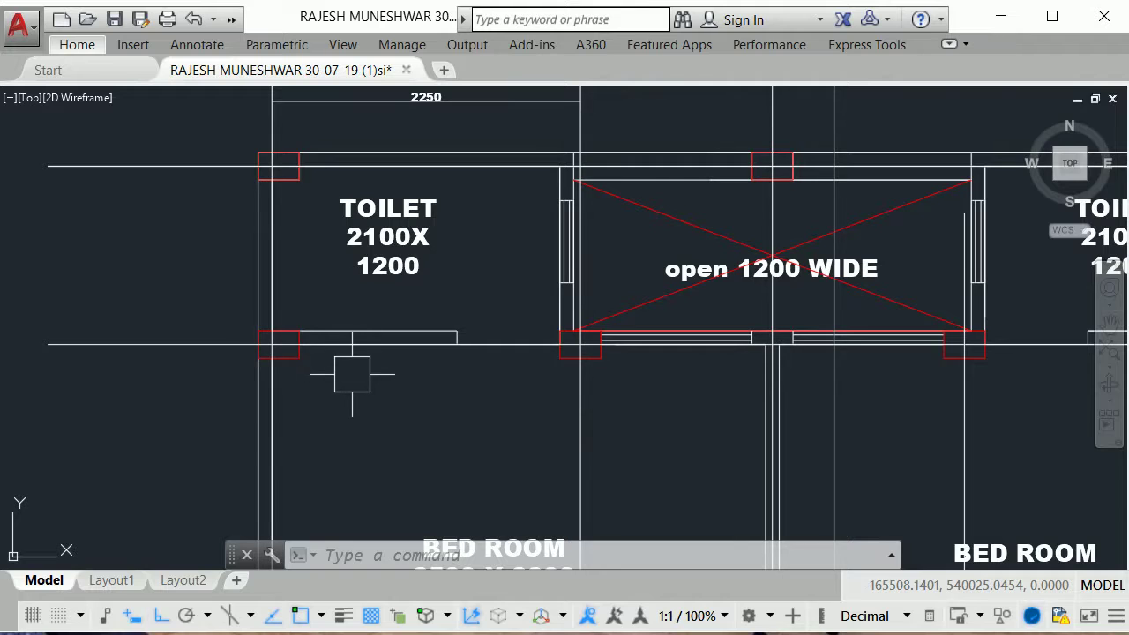
scroll(250, 347, up, 3)
scroll(365, 373, down, 2)
scroll(428, 403, down, 4)
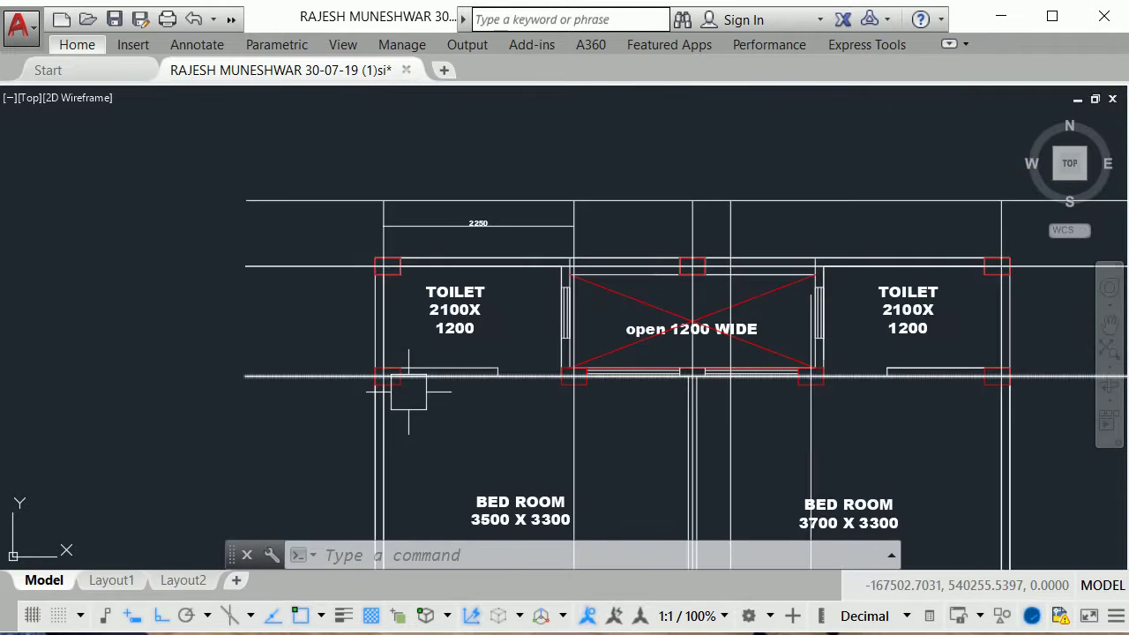
scroll(349, 404, up, 3)
scroll(350, 404, up, 2)
mouse_move(577, 328)
middle_down()
mouse_move(544, 414)
mouse_move(462, 436)
middle_up()
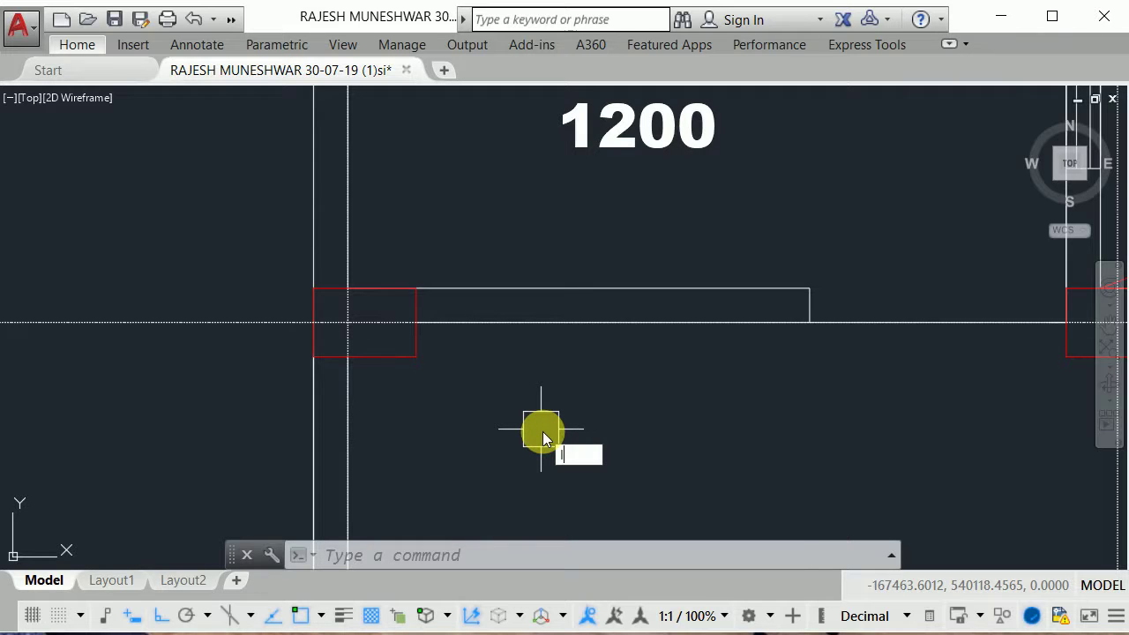
Step: Start a line at the left toilet column, then cancel it
text(L)
scroll(544, 439, down, 2)
scroll(543, 439, down, 2)
scroll(543, 438, up, 3)
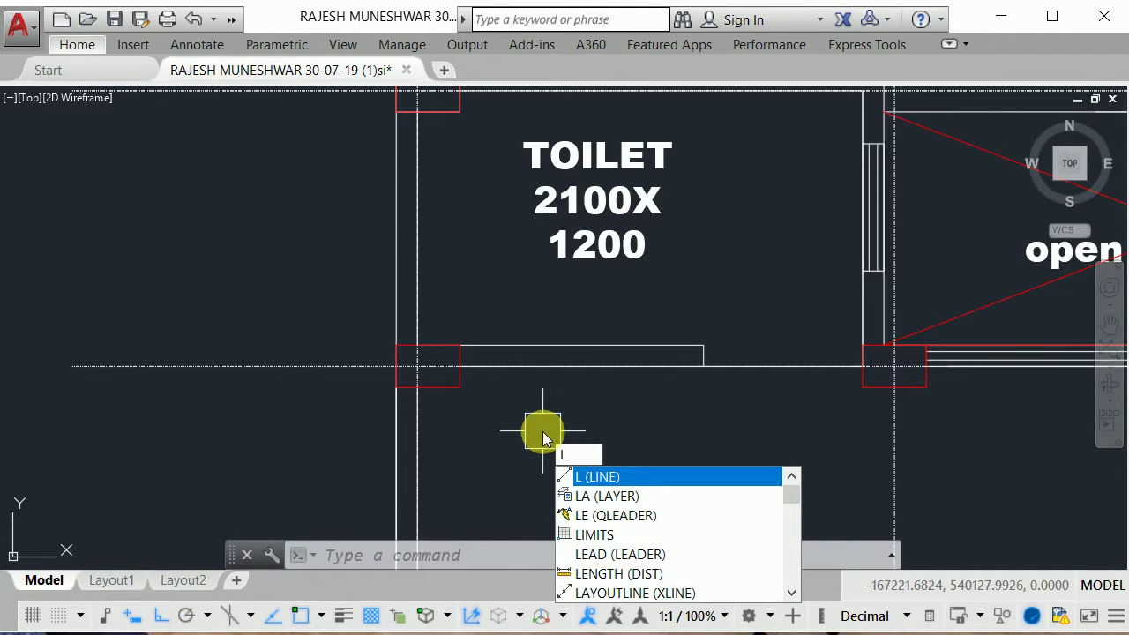
key(Escape)
key(Escape)
scroll(542, 423, down, 3)
scroll(504, 283, up, 3)
scroll(507, 311, up, 2)
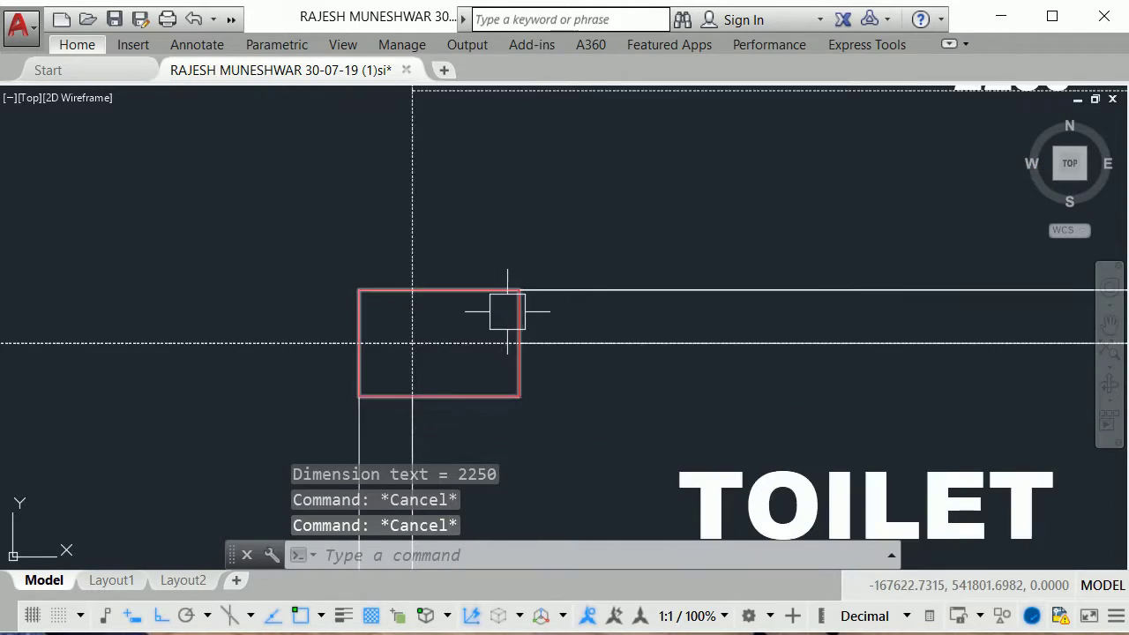
text(L)
key(Return)
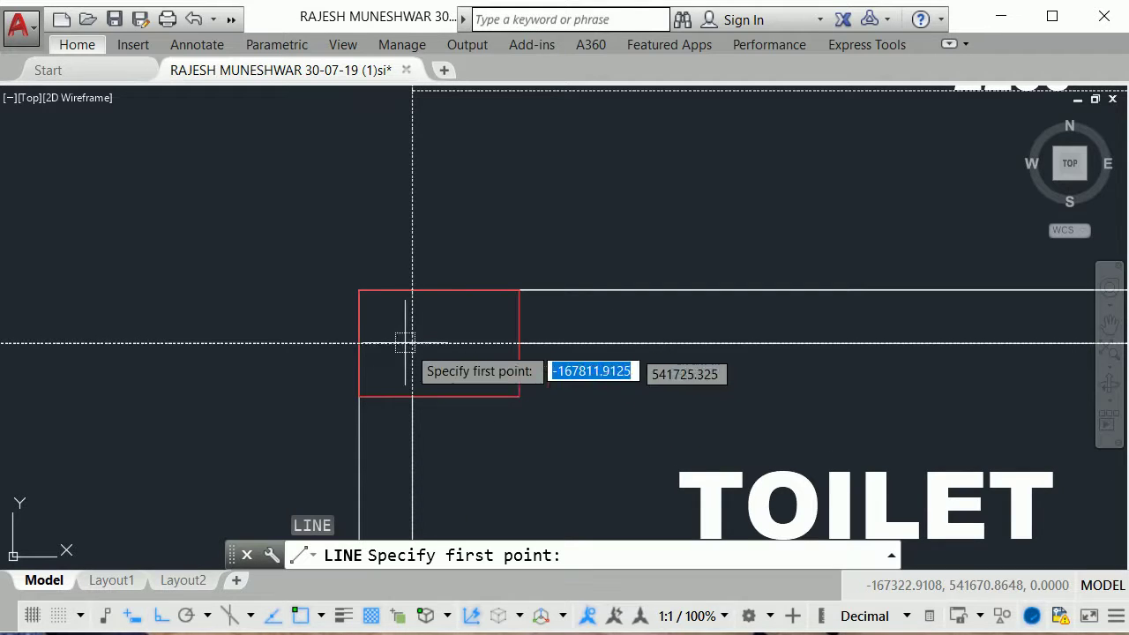
click(440, 291)
scroll(458, 256, down, 2)
key(Escape)
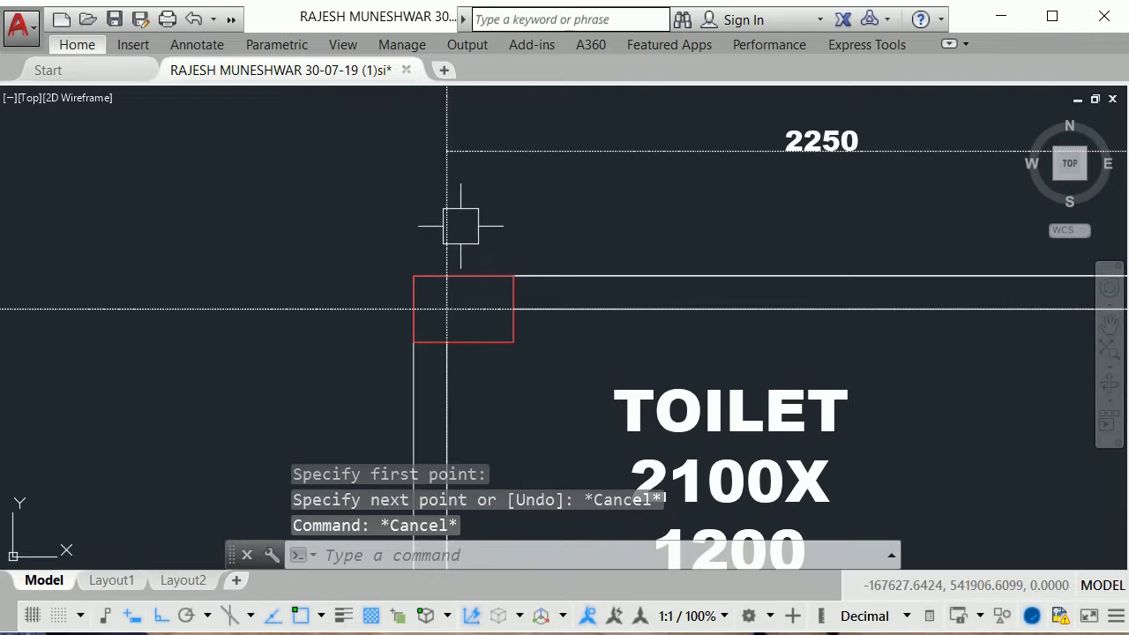
text(m)
Step: Move the left vertical centre line from a base point at the column corner
key(Return)
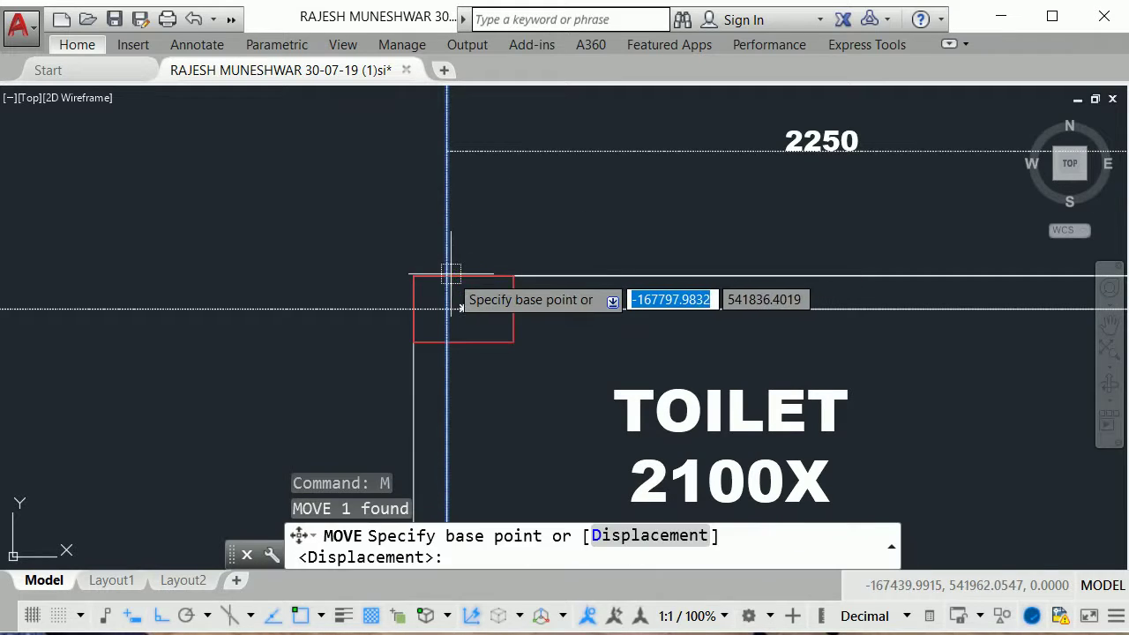
click(447, 275)
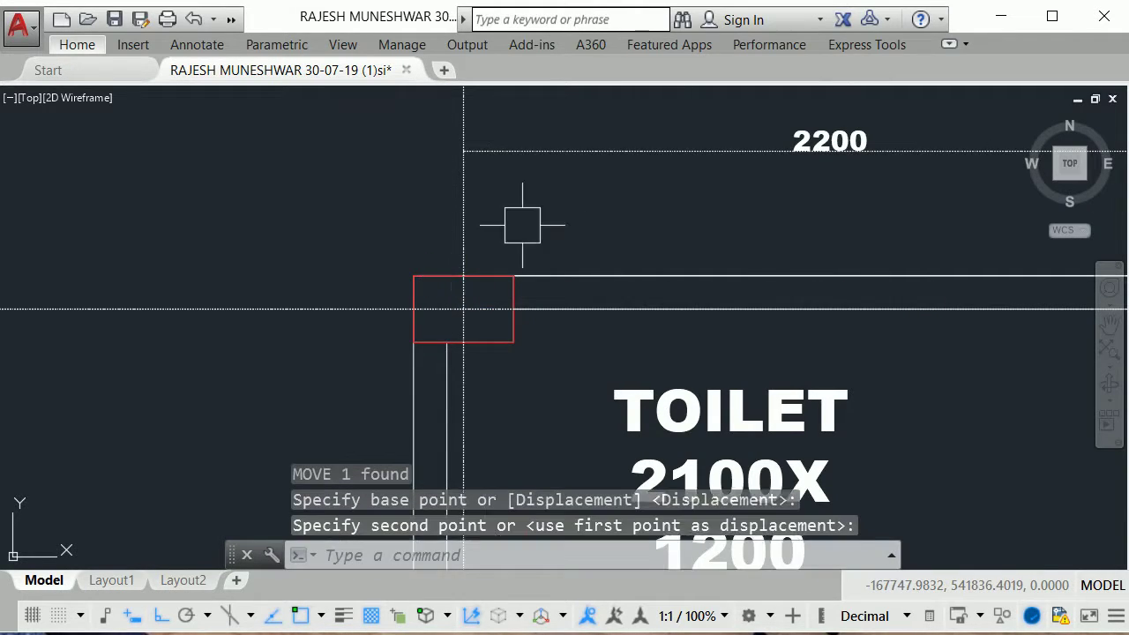
scroll(521, 221, down, 6)
scroll(521, 221, down, 2)
Step: Zoom and pan the plan to the column beside the drawing room
scroll(565, 240, up, 6)
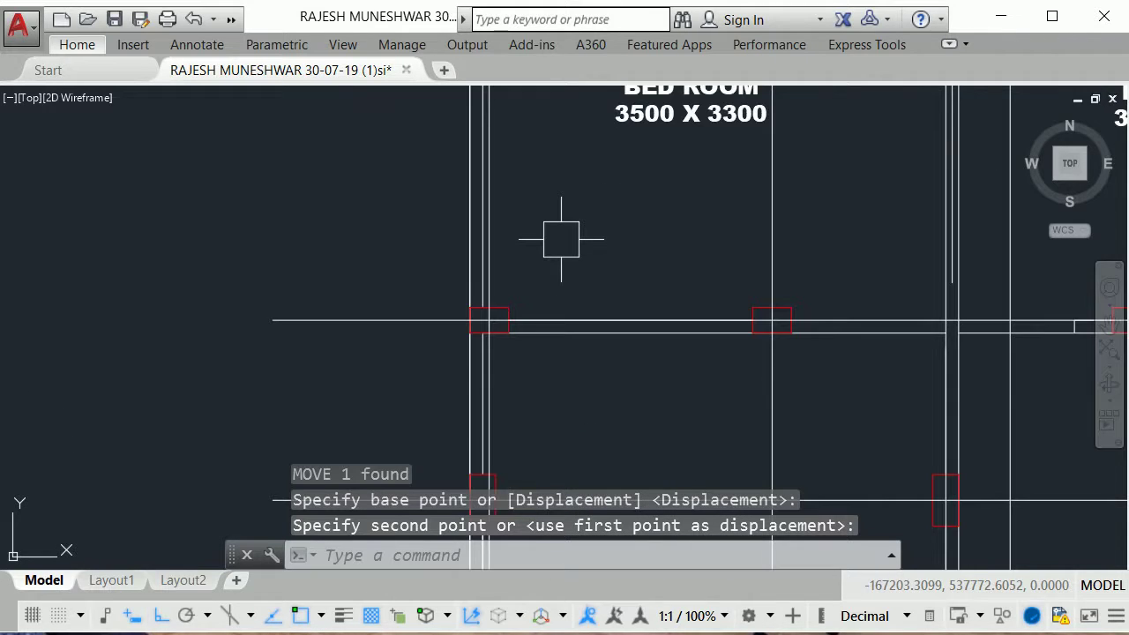
scroll(539, 312, down, 3)
scroll(536, 323, up, 3)
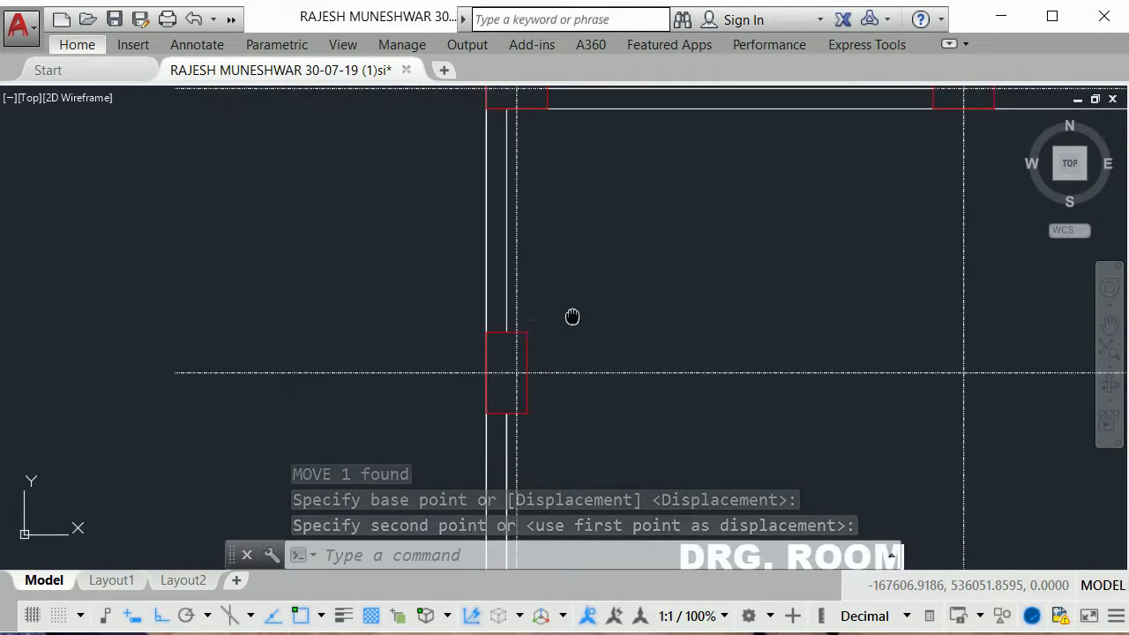
scroll(569, 299, down, 2)
scroll(574, 317, up, 1)
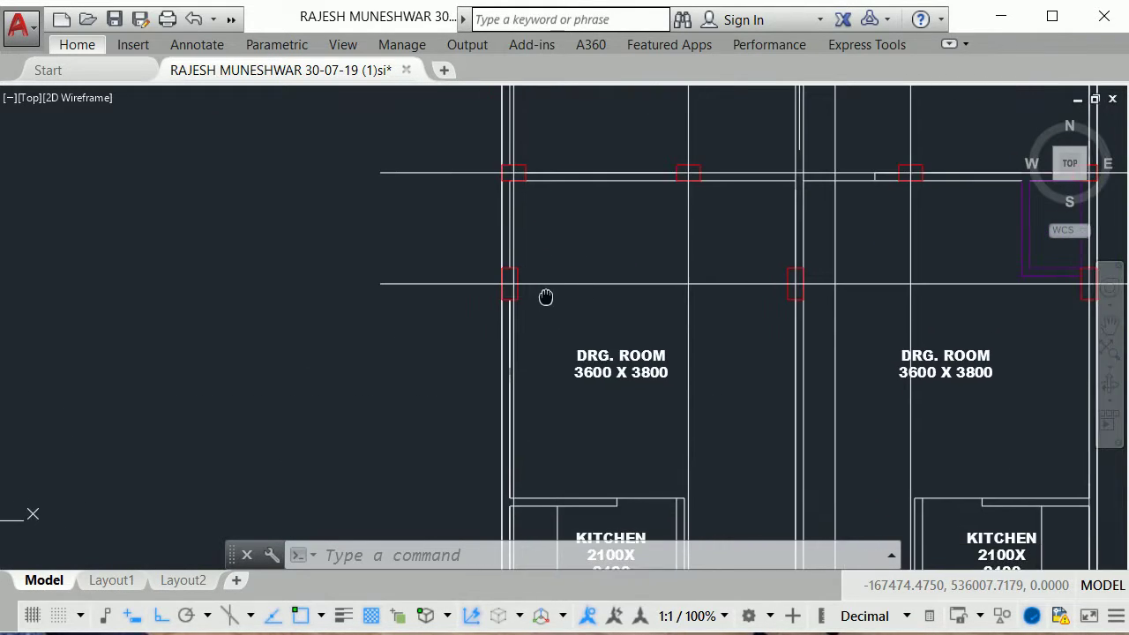
scroll(521, 299, down, 1)
scroll(502, 301, up, 5)
middle_drag(499, 277, 486, 345)
scroll(486, 343, down, 1)
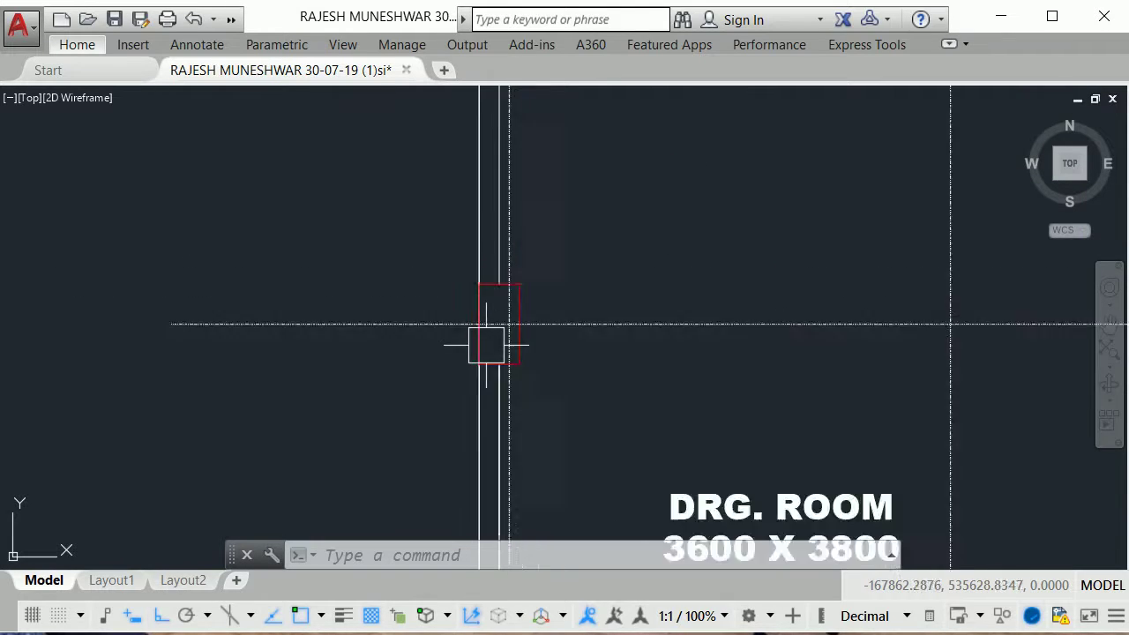
scroll(486, 340, down, 4)
scroll(502, 294, down, 2)
middle_drag(494, 290, 448, 308)
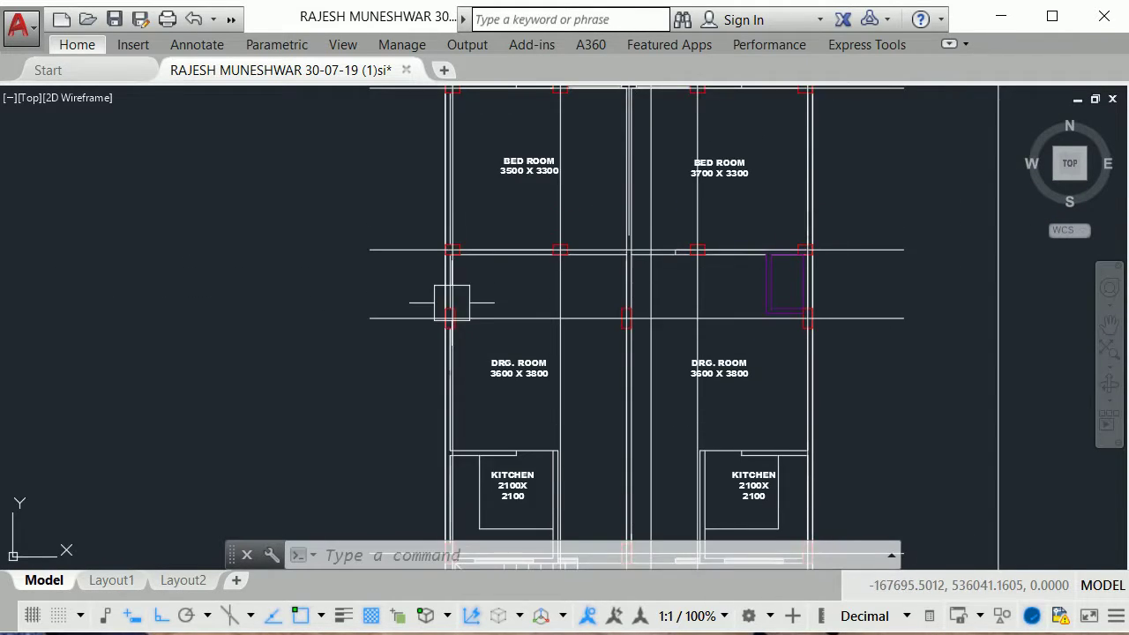
scroll(446, 295, up, 5)
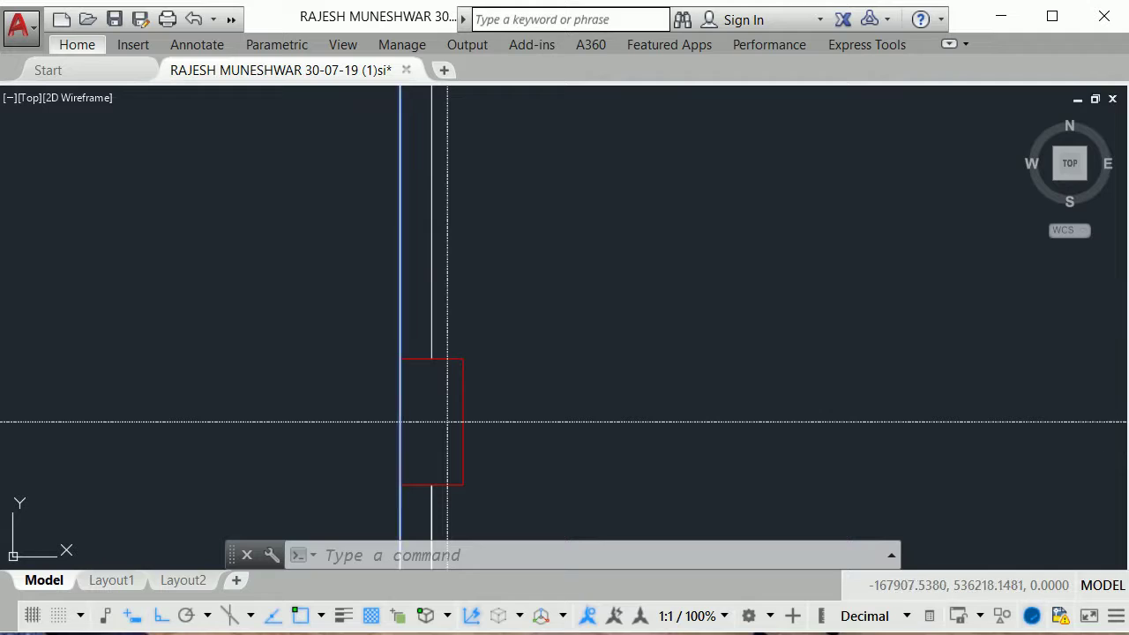
Step: Inspect the 13300-long vertical line on layer 0, keeping its colour ByBlock
click(370, 256)
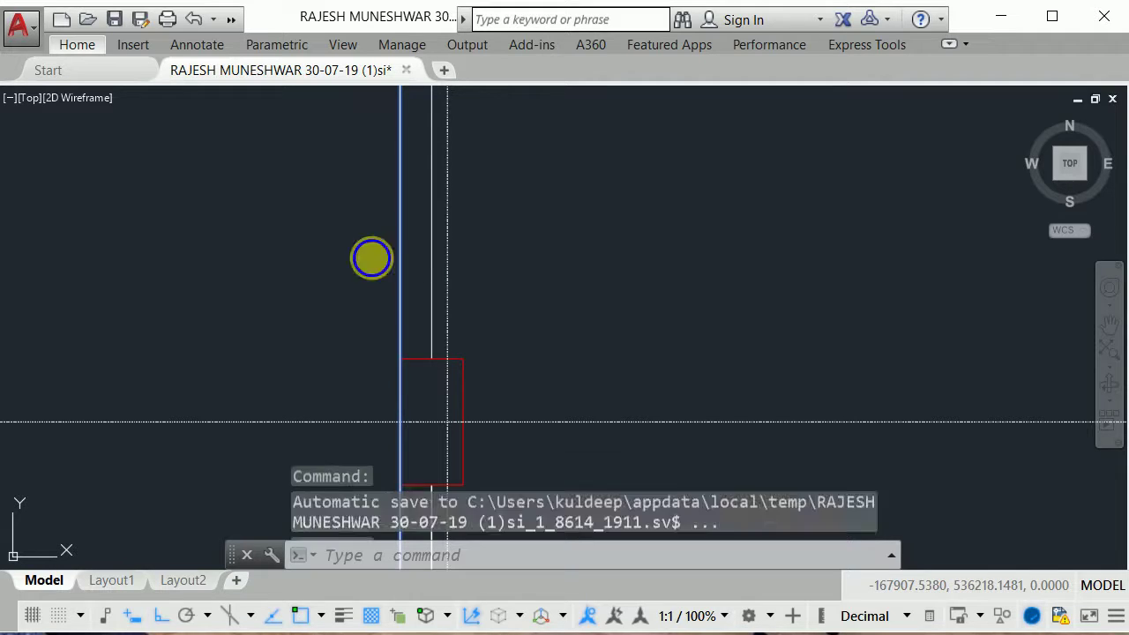
key(Escape)
key(Escape)
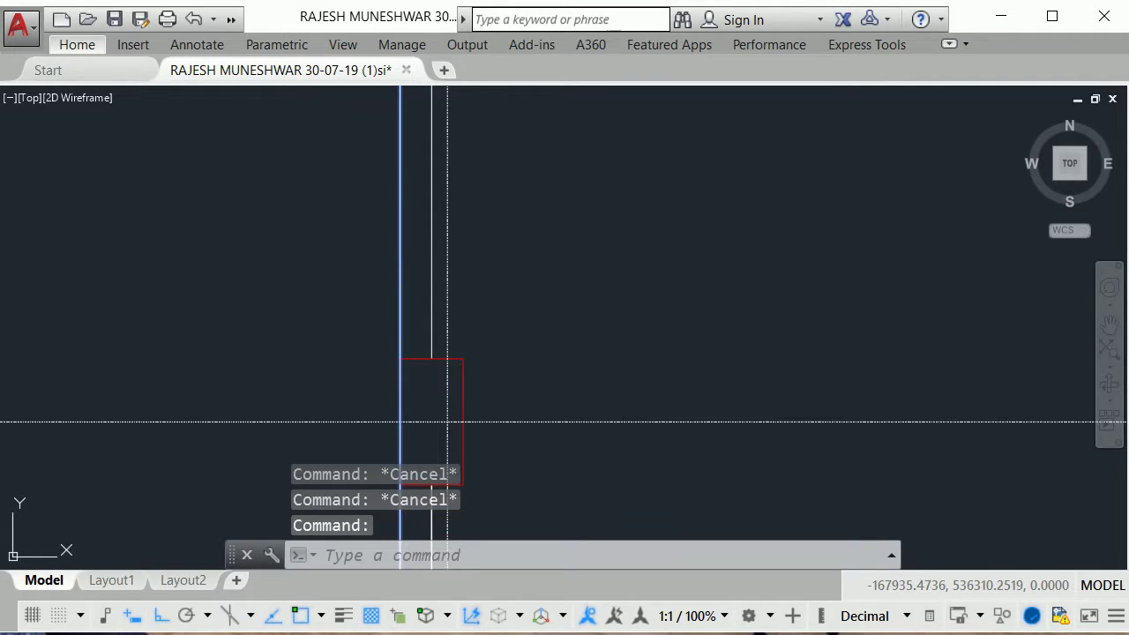
click(399, 239)
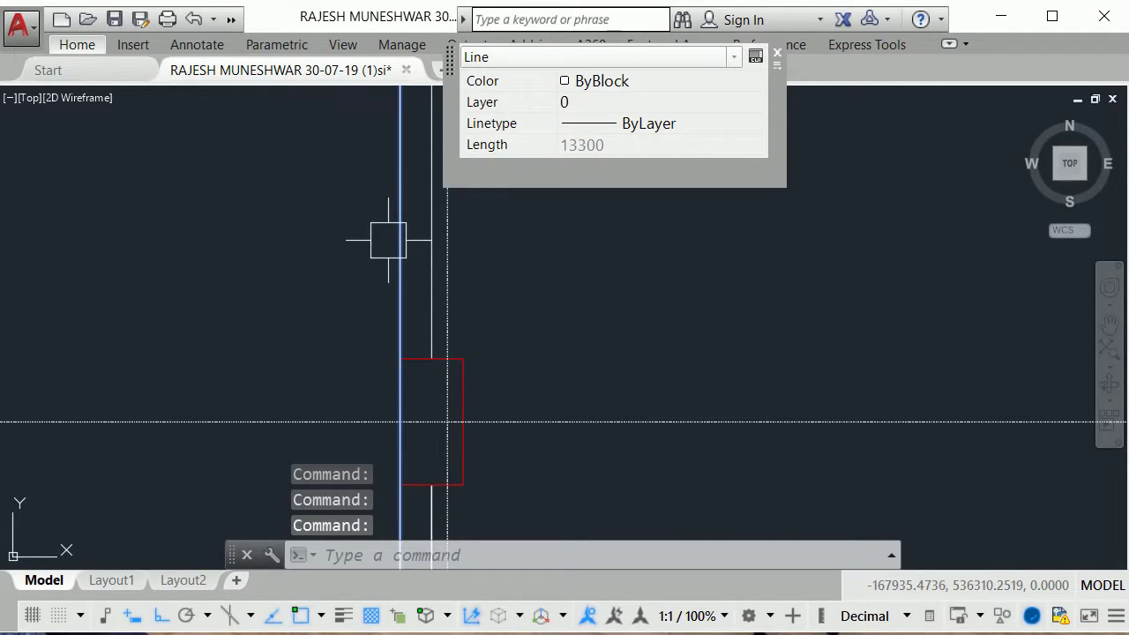
click(636, 76)
click(635, 76)
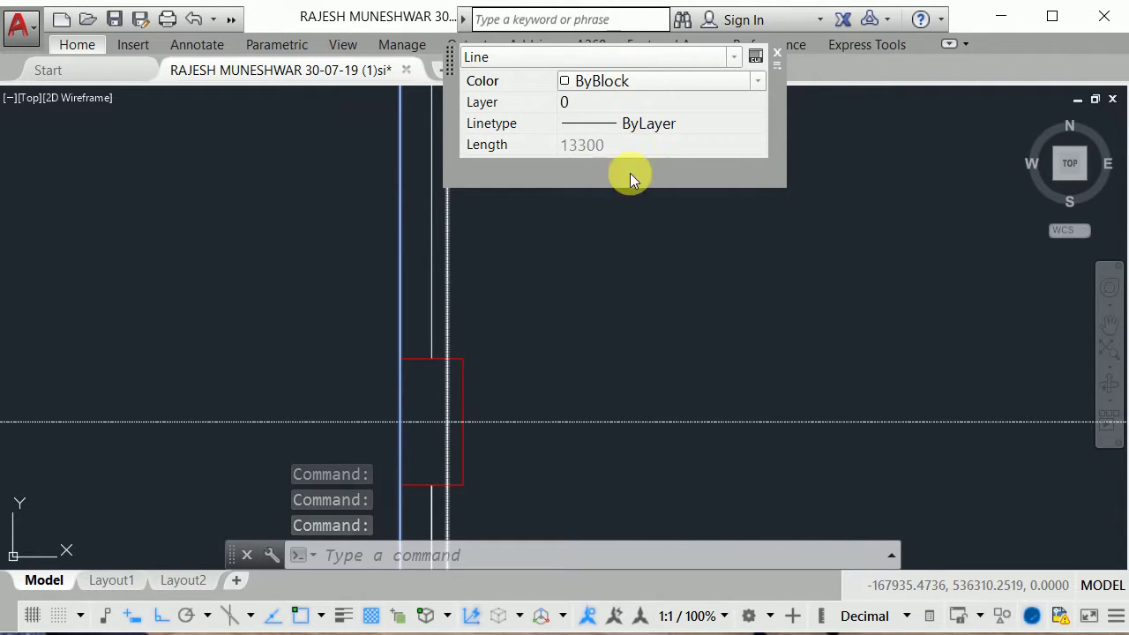
scroll(624, 231, down, 4)
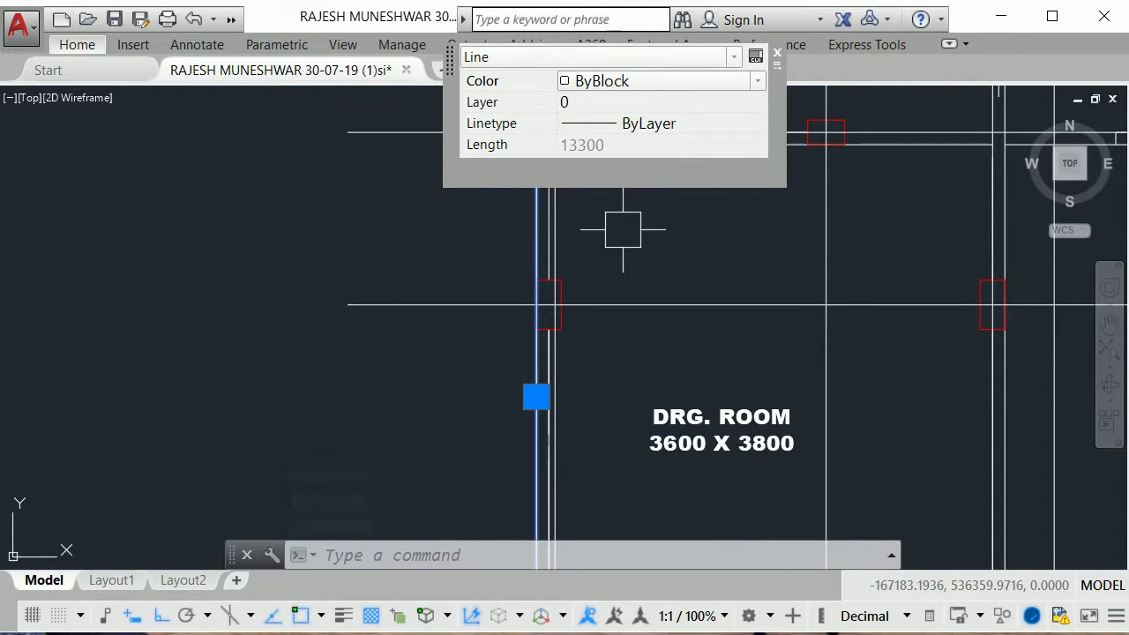
click(623, 230)
text(L)
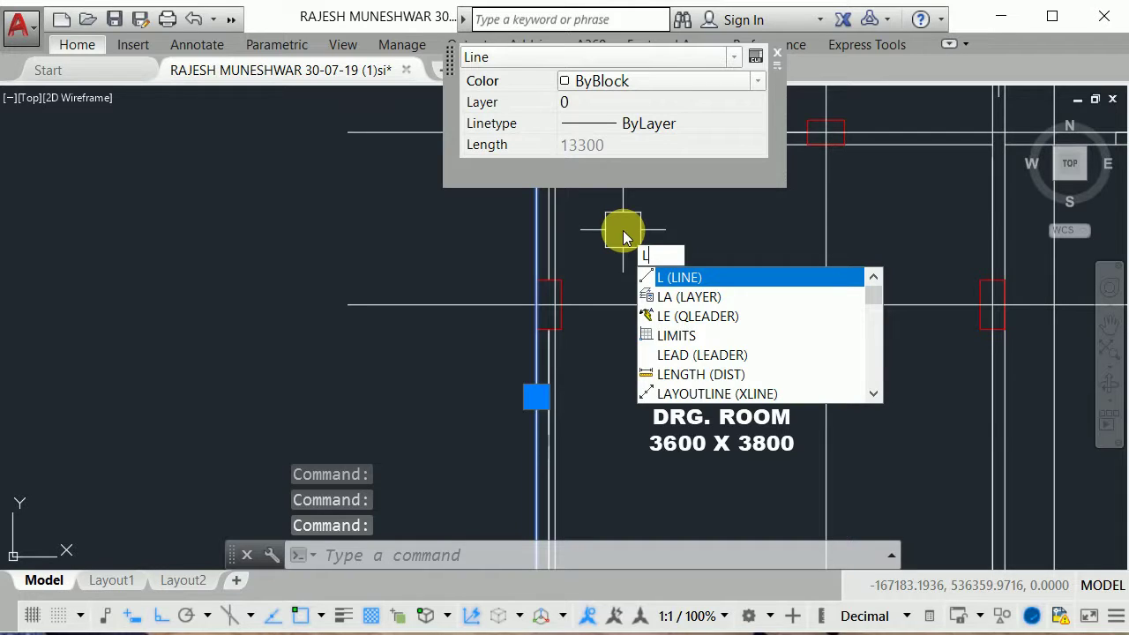
Step: Switch off the room label layers via LAYER, leaving grid lines and red columns
click(680, 296)
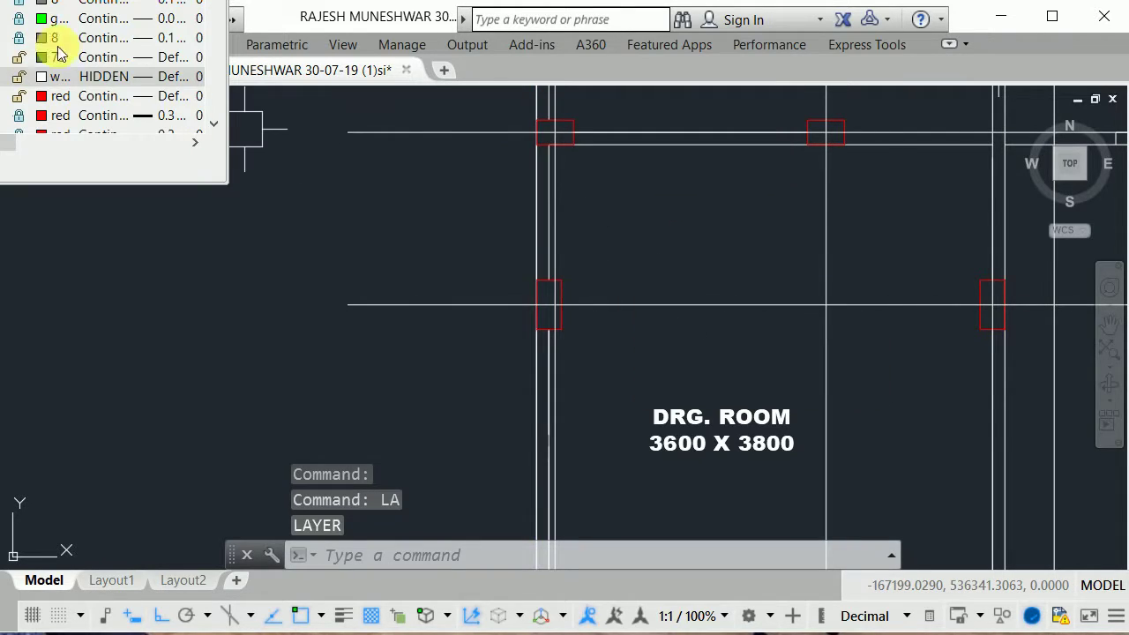
scroll(105, 67, up, 1)
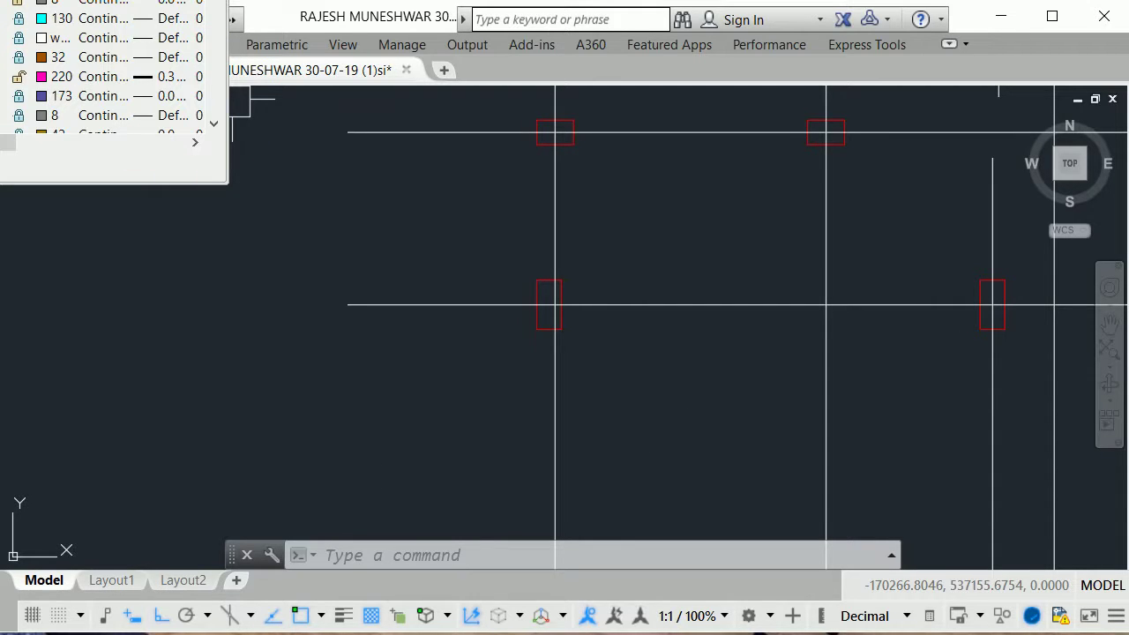
click(207, 121)
scroll(429, 332, down, 5)
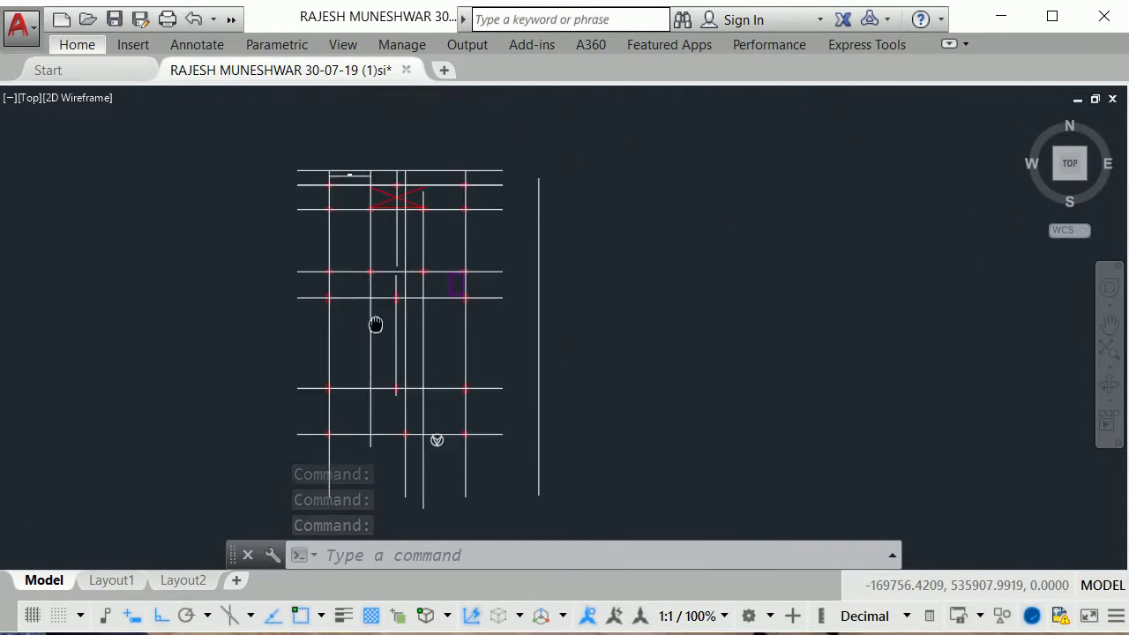
middle_drag(429, 333, 439, 504)
scroll(386, 249, up, 5)
scroll(446, 283, up, 4)
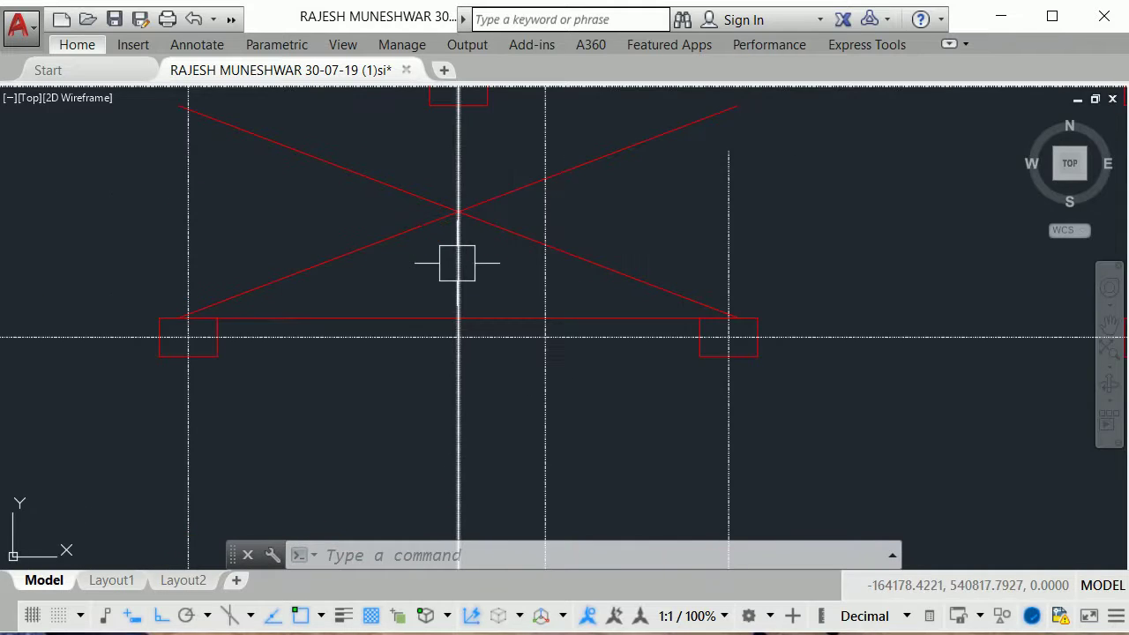
scroll(450, 262, down, 2)
scroll(437, 247, down, 2)
scroll(423, 226, up, 4)
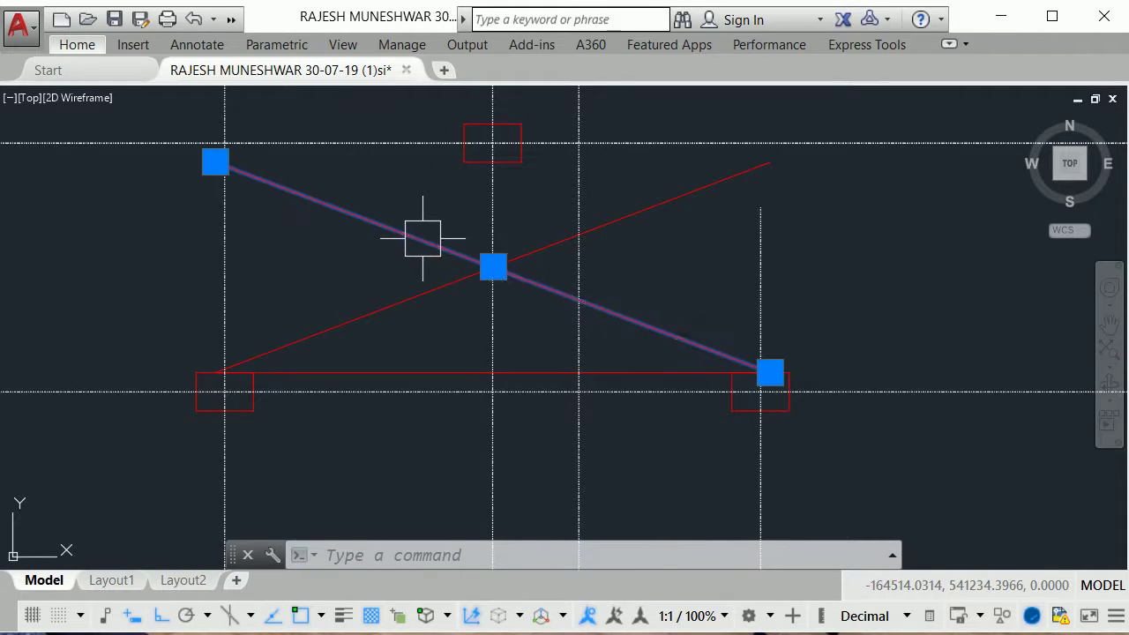
right_click(423, 239)
key(Escape)
right_click(422, 239)
key(Escape)
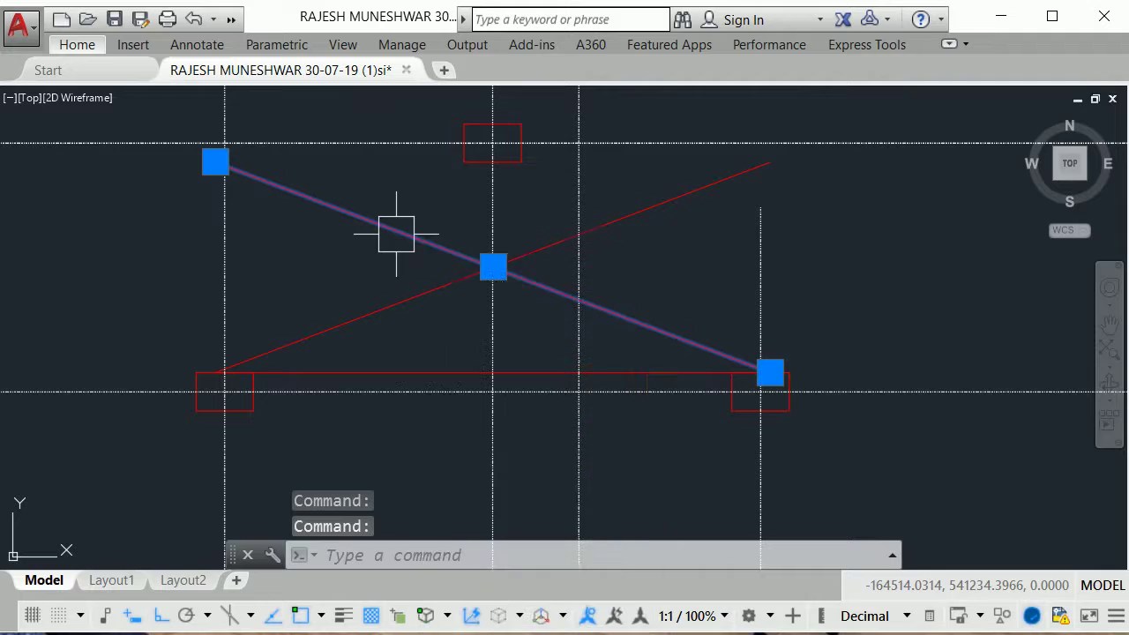
key(Escape)
key(Escape)
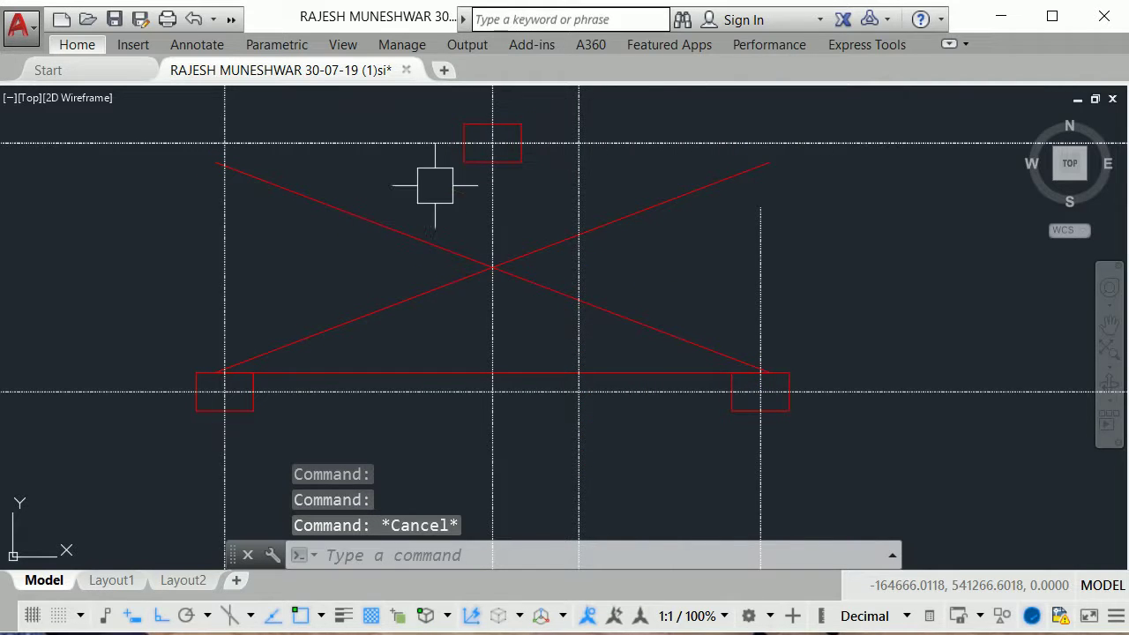
scroll(434, 186, up, 5)
scroll(467, 265, down, 3)
scroll(467, 290, down, 1)
scroll(466, 290, up, 1)
scroll(539, 250, up, 2)
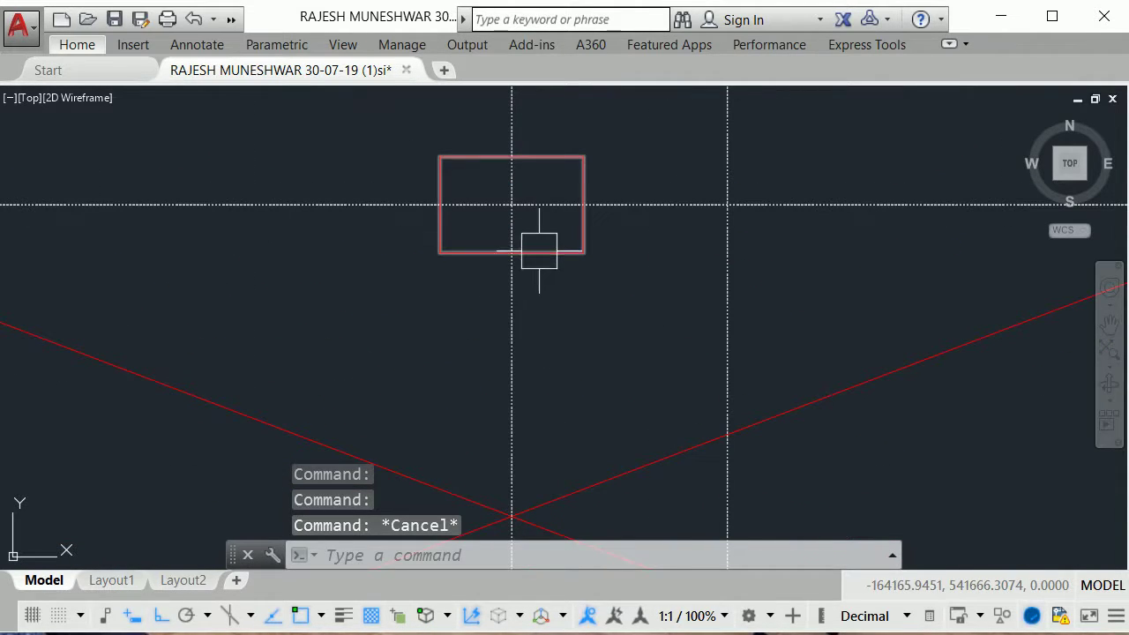
double_click(539, 250)
key(Escape)
scroll(530, 243, down, 3)
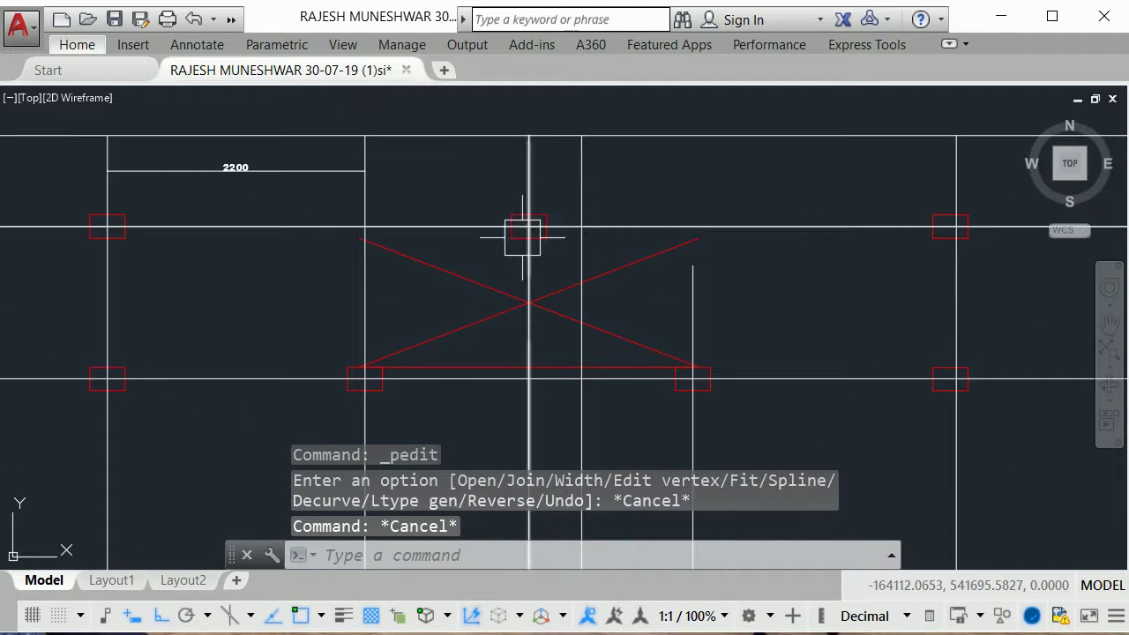
scroll(461, 277, up, 2)
click(462, 282)
right_click(461, 284)
key(Escape)
scroll(472, 260, down, 2)
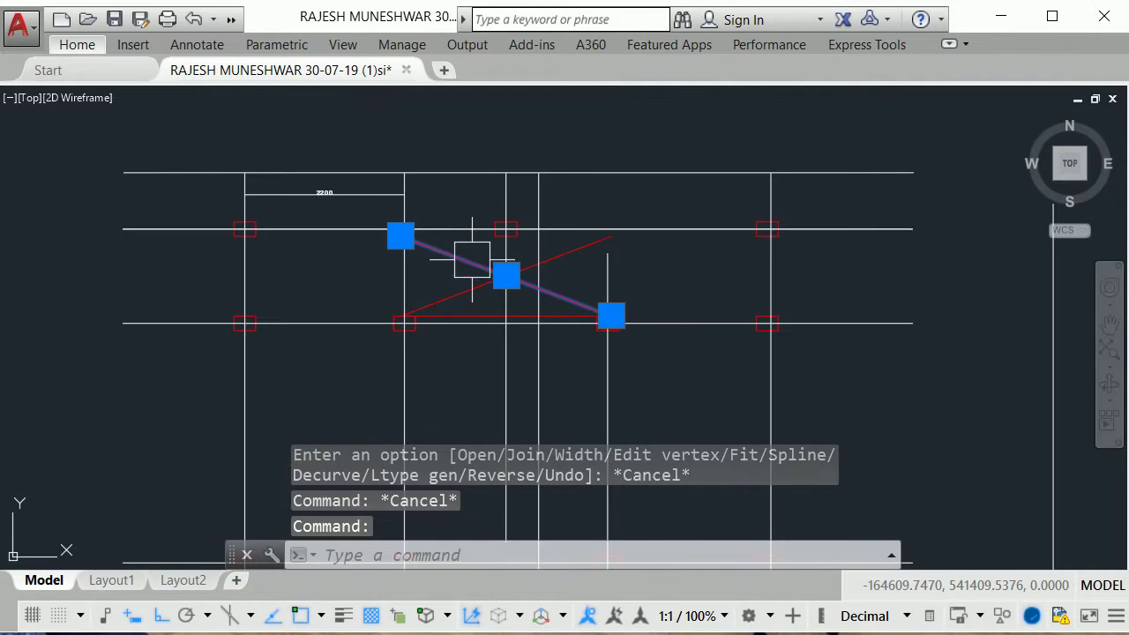
scroll(459, 304, up, 2)
key(Escape)
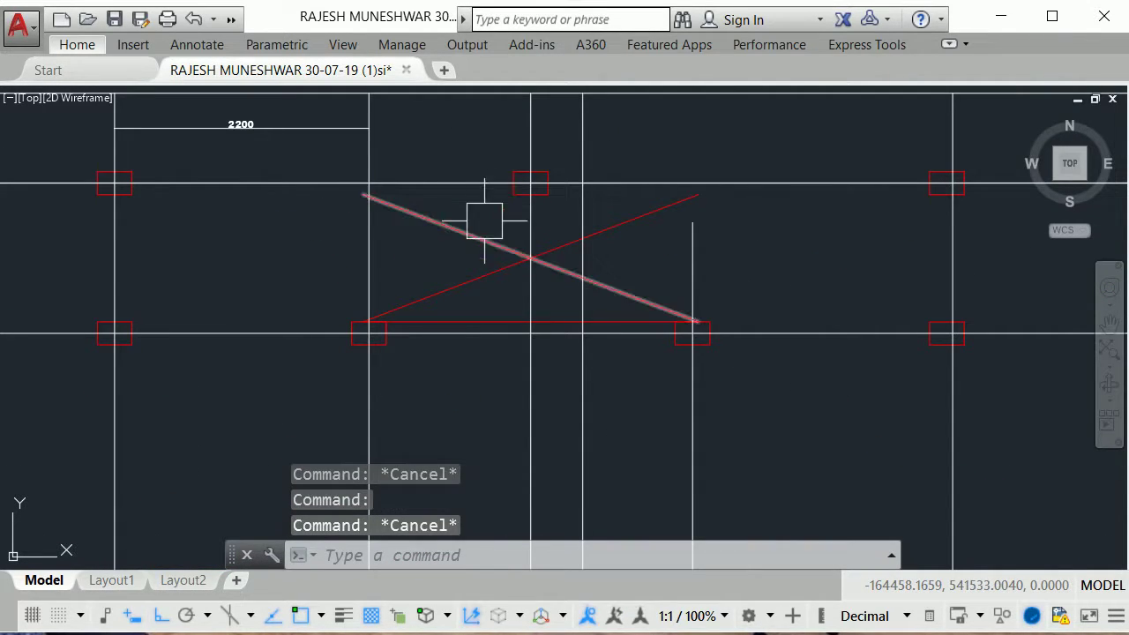
scroll(492, 211, down, 4)
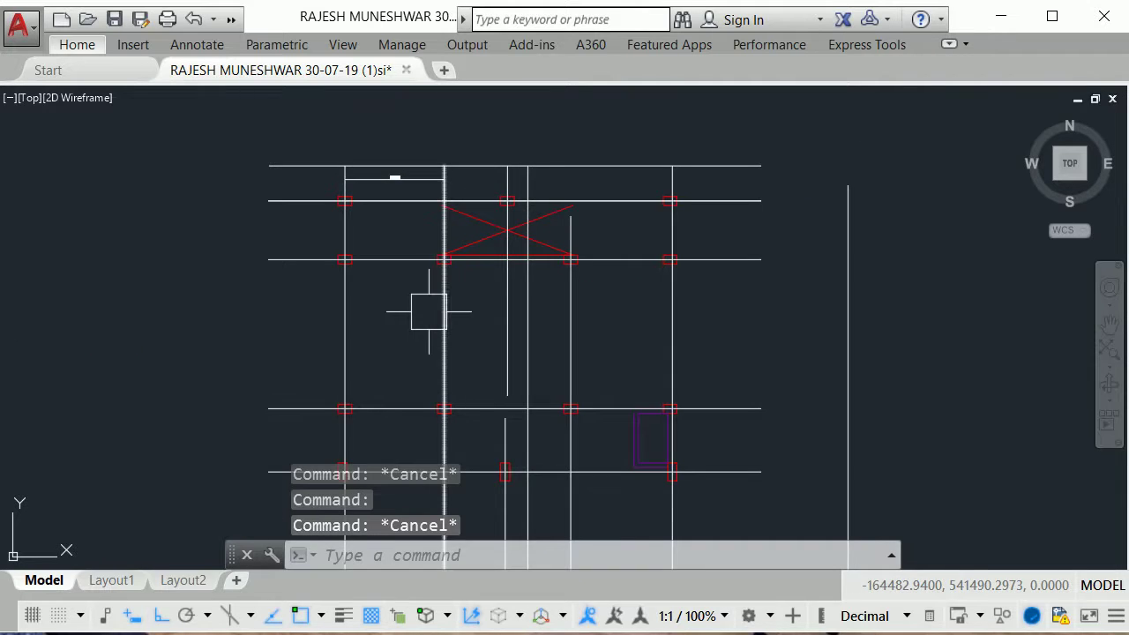
Step: Erase the red crossed diagonals and the red horizontal beam line beneath them
scroll(509, 199, up, 4)
middle_drag(444, 242, 465, 189)
click(483, 181)
right_click(466, 215)
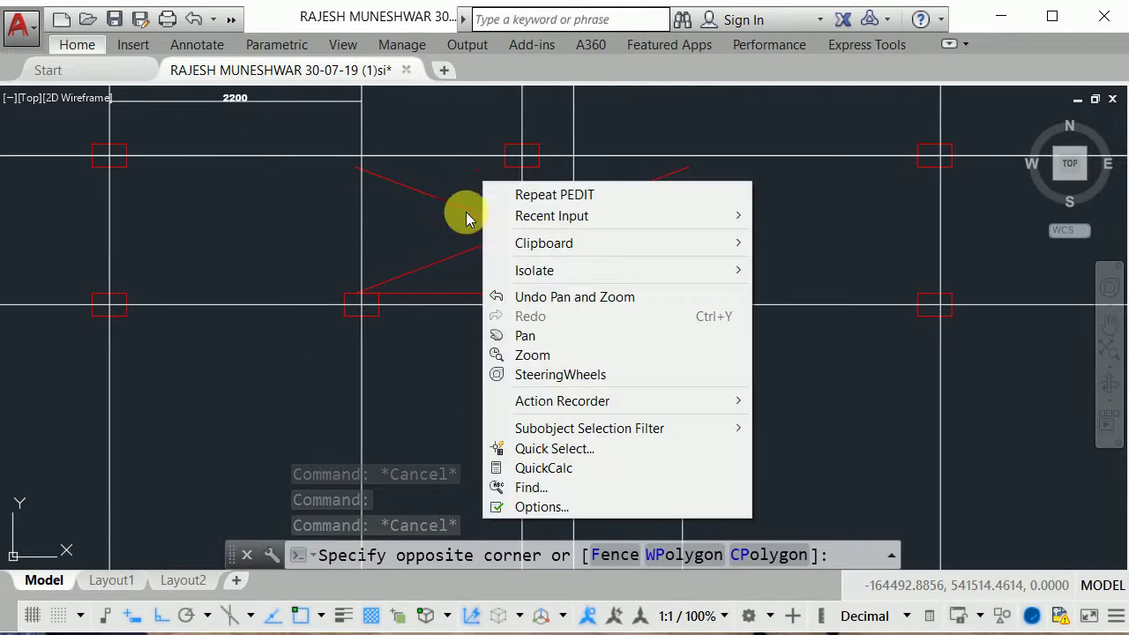
click(439, 278)
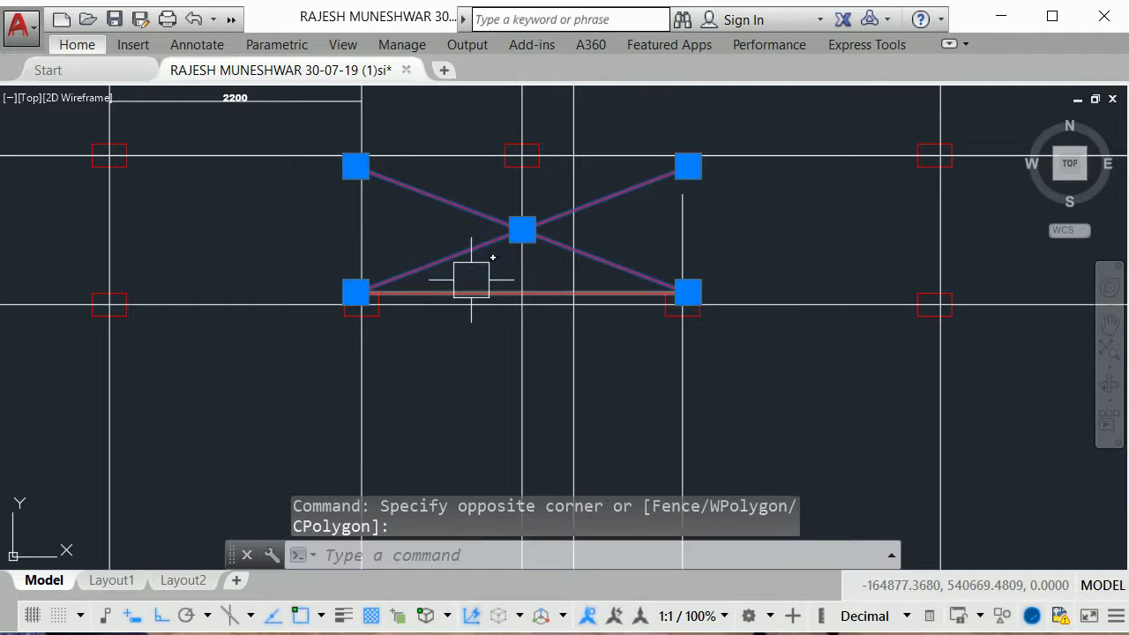
key(Delete)
scroll(481, 292, up, 2)
click(474, 292)
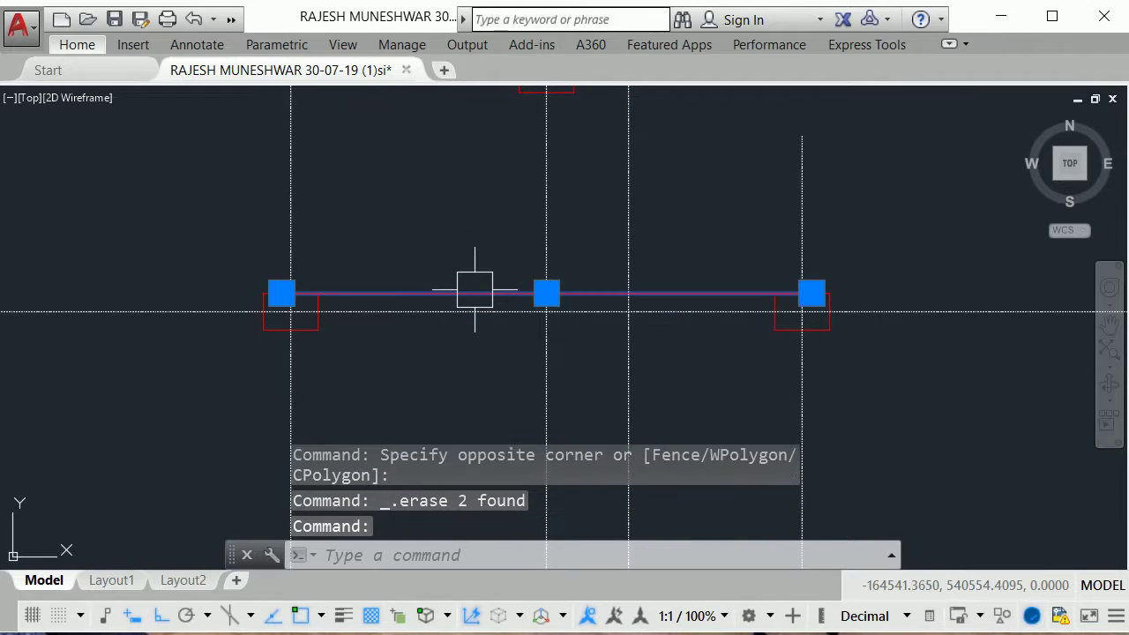
key(Delete)
Step: Erase the 2200 dimension and pan across the cleaned centre-line grid
scroll(509, 271, down, 4)
middle_drag(509, 270, 688, 306)
scroll(527, 214, up, 4)
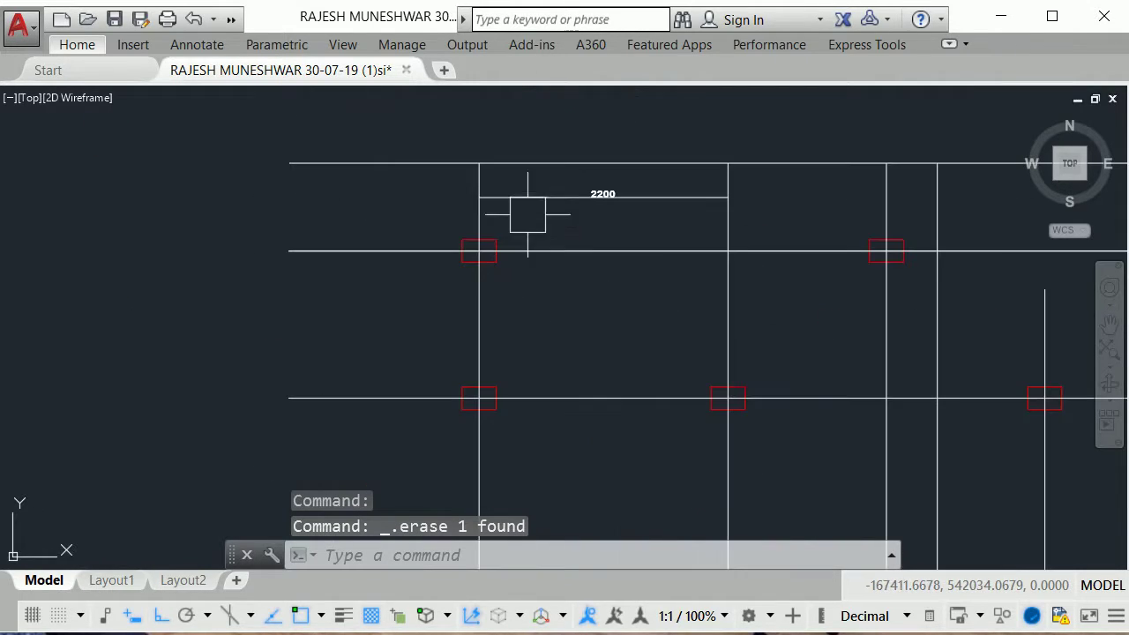
click(595, 203)
right_click(596, 205)
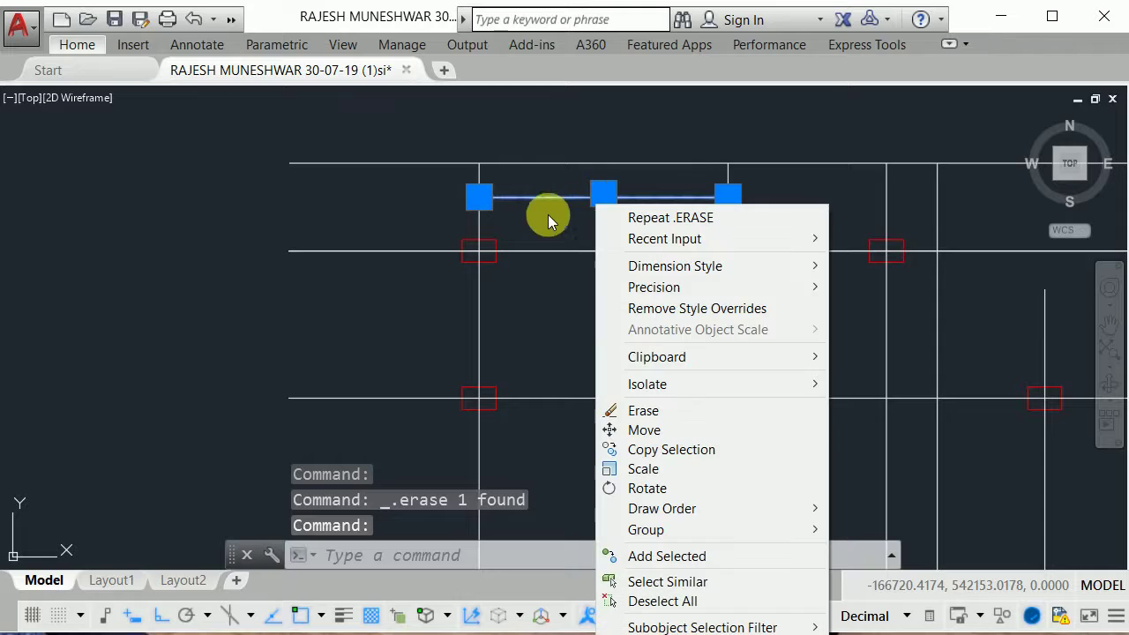
click(644, 410)
scroll(577, 224, down, 2)
mouse_move(577, 224)
middle_down()
mouse_move(552, 291)
mouse_move(421, 229)
middle_up()
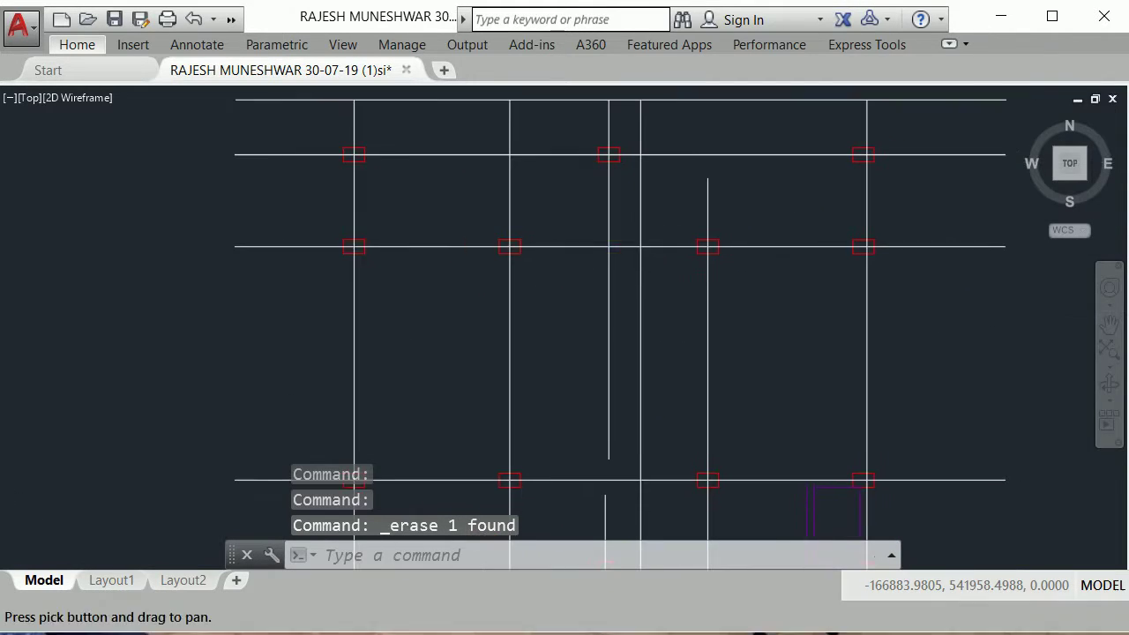
middle_drag(874, 185, 869, 258)
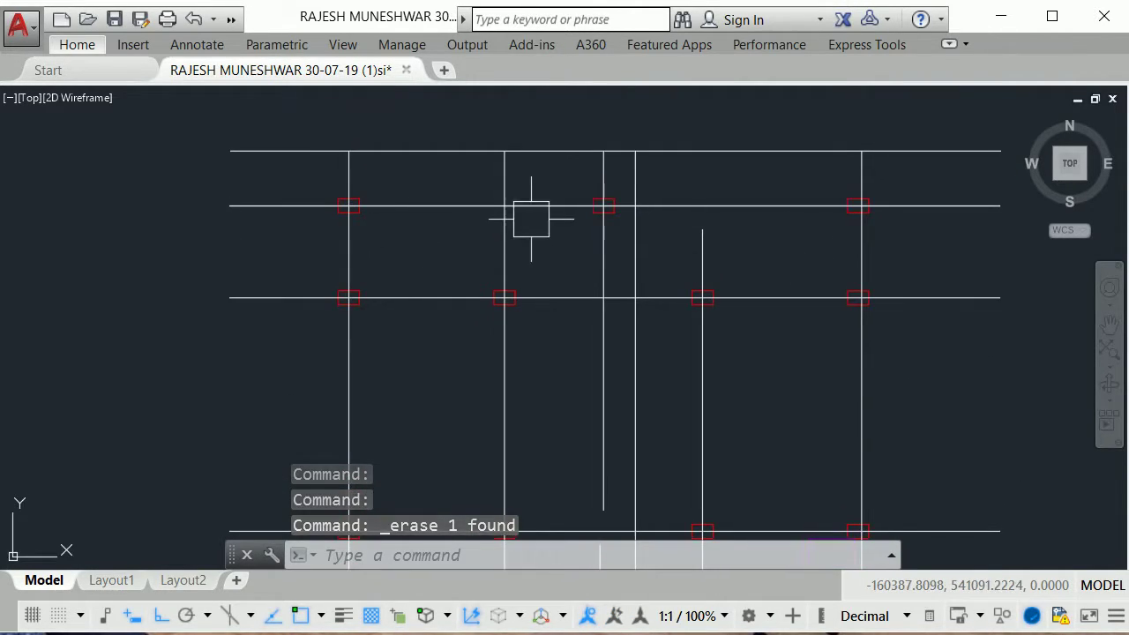
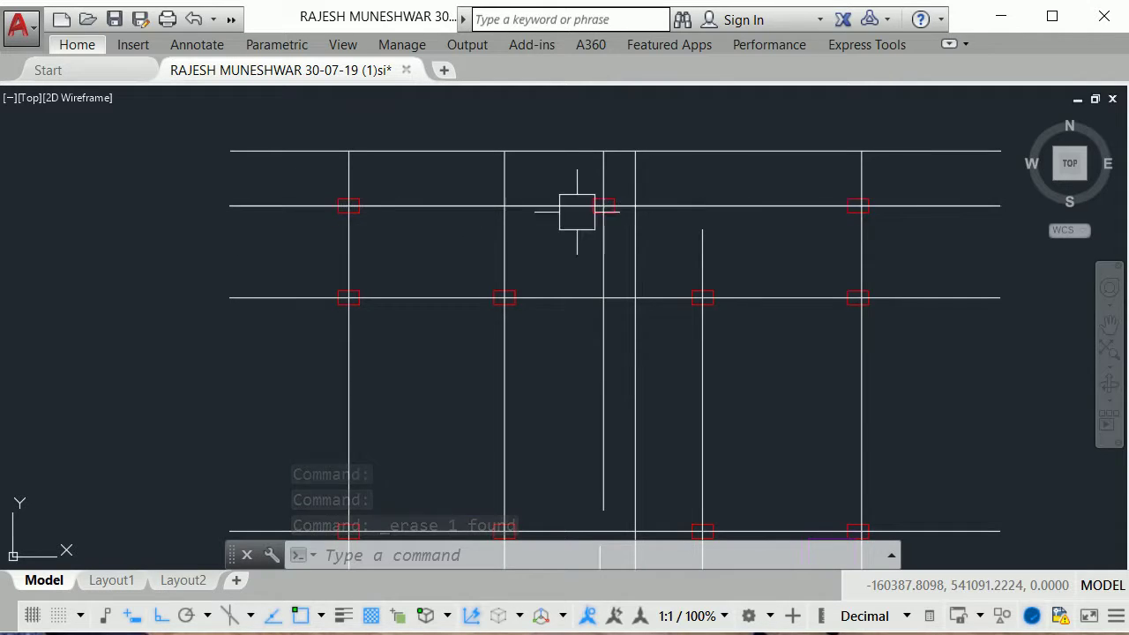
Step: Pan and zoom the column grid to bring the circular marker symbol into view
middle_drag(590, 336, 551, 232)
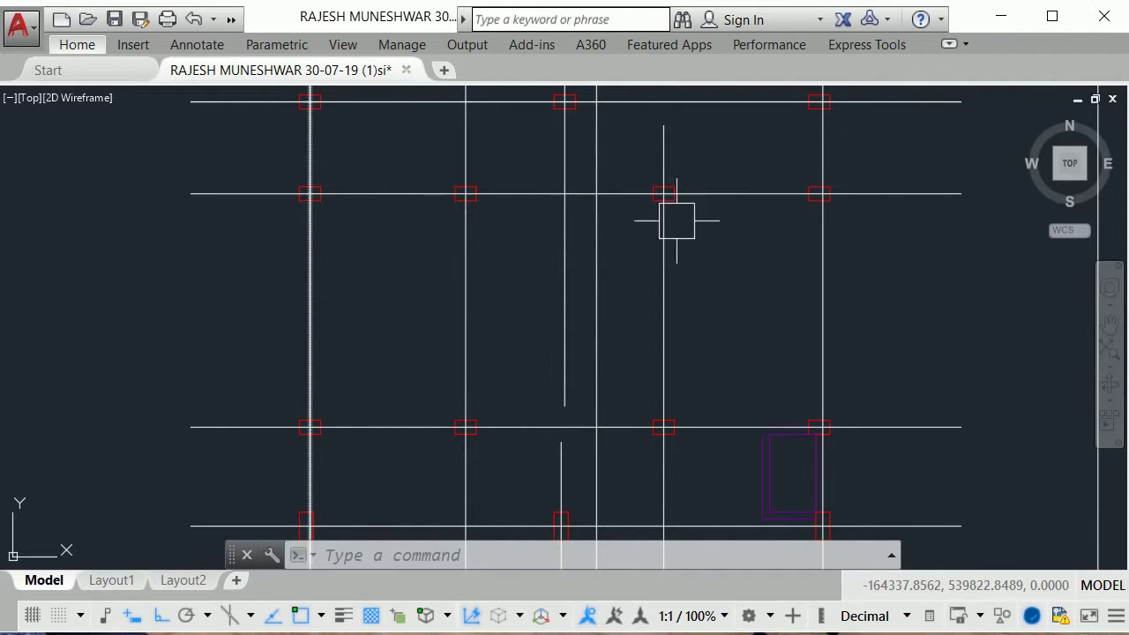
scroll(918, 216, down, 2)
mouse_move(922, 227)
middle_down()
mouse_move(782, 517)
mouse_move(696, 492)
middle_up()
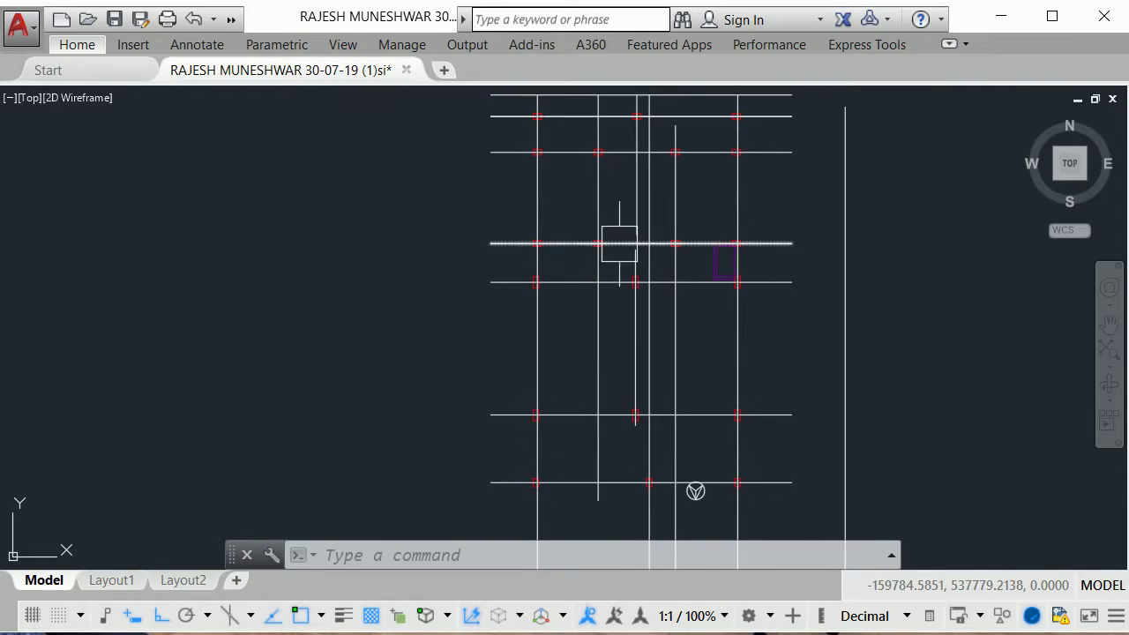
scroll(649, 259, up, 3)
middle_drag(1049, 262, 780, 289)
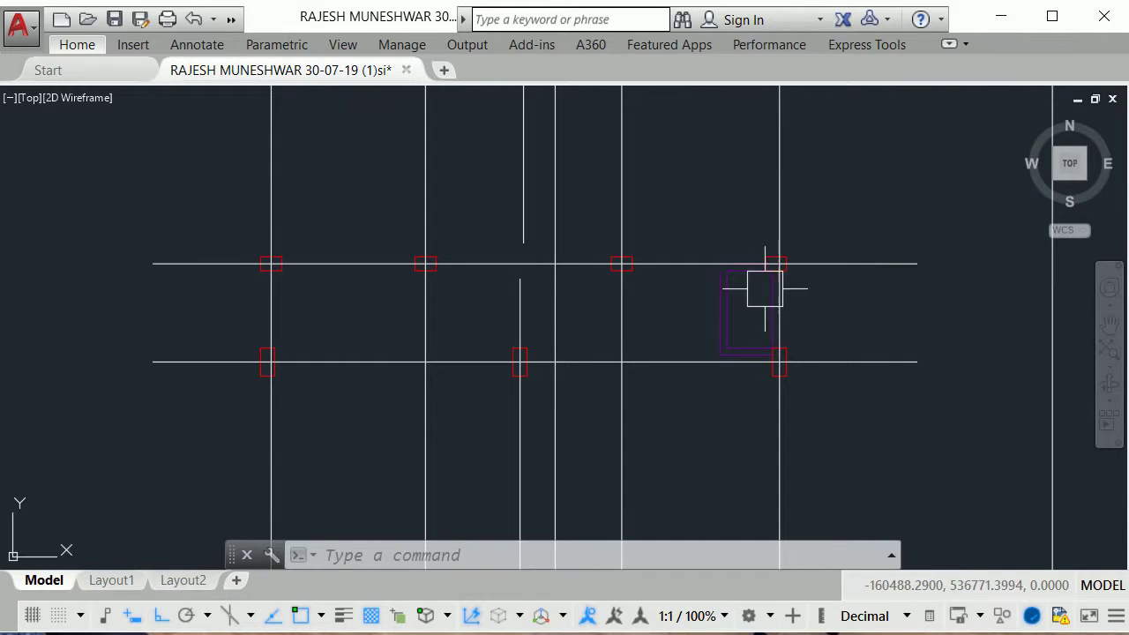
scroll(755, 353, up, 3)
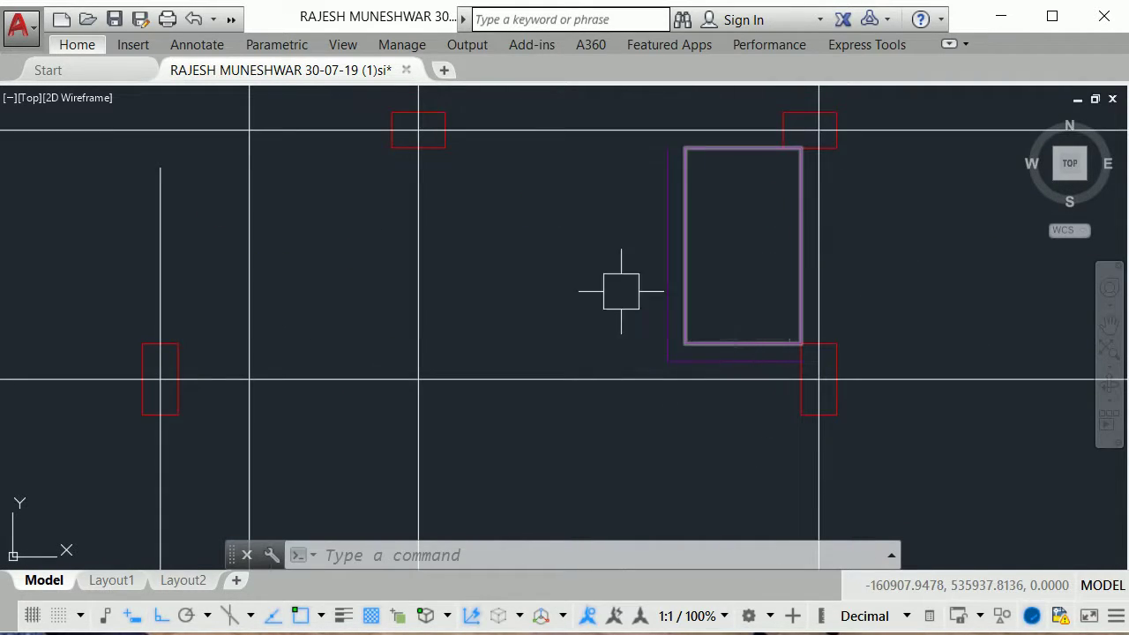
click(730, 247)
right_click(730, 247)
click(665, 270)
key(Escape)
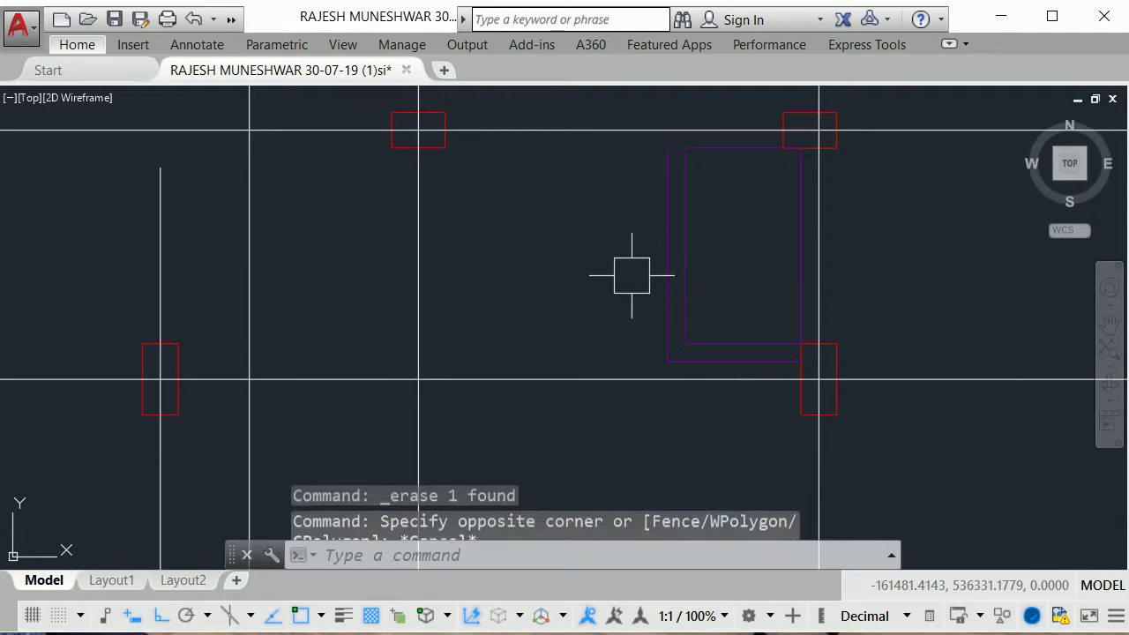
key(Escape)
scroll(617, 258, down, 3)
middle_drag(617, 258, 581, 291)
scroll(659, 335, up, 2)
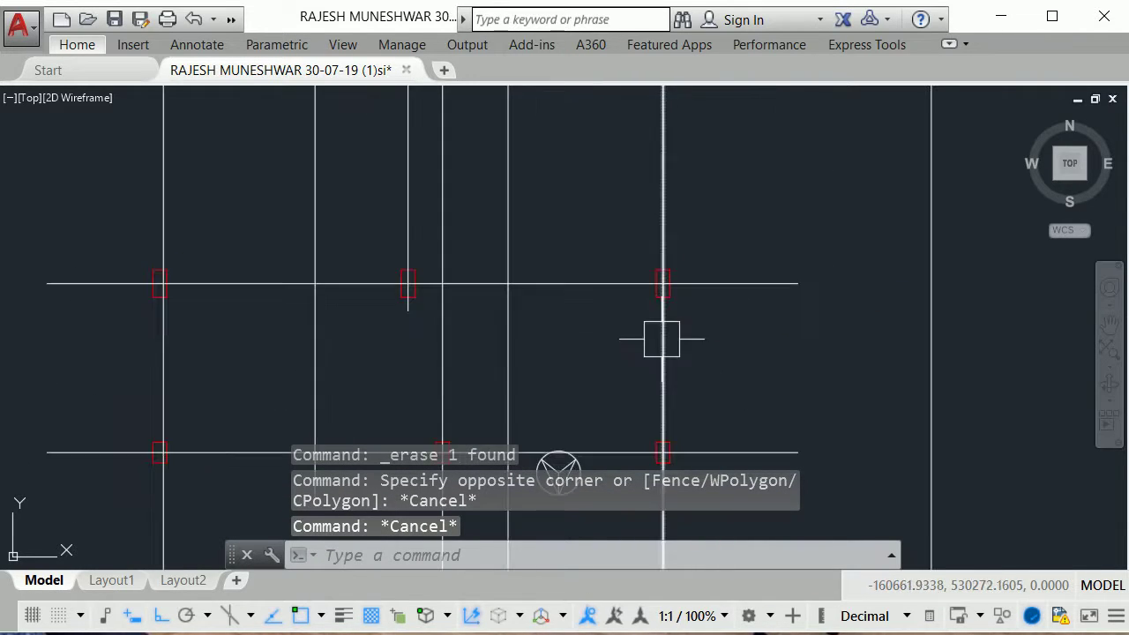
scroll(680, 273, up, 2)
scroll(723, 326, up, 1)
scroll(619, 363, down, 2)
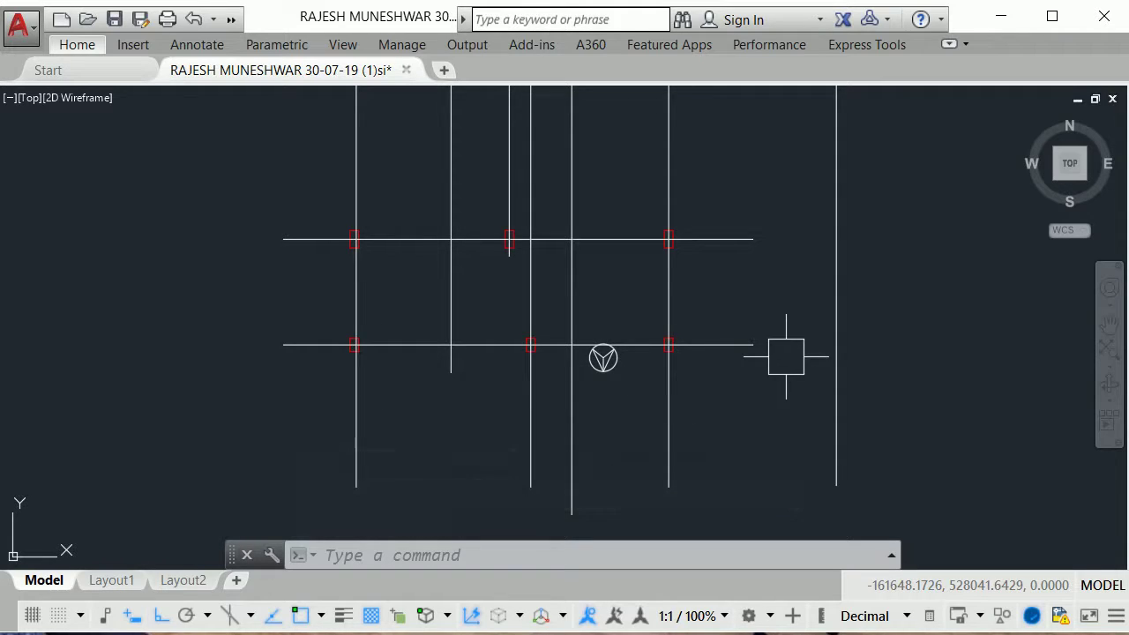
scroll(628, 398, up, 3)
middle_drag(627, 398, 645, 358)
Step: Window-select the six-object circular marker symbol inside the column grid
click(544, 151)
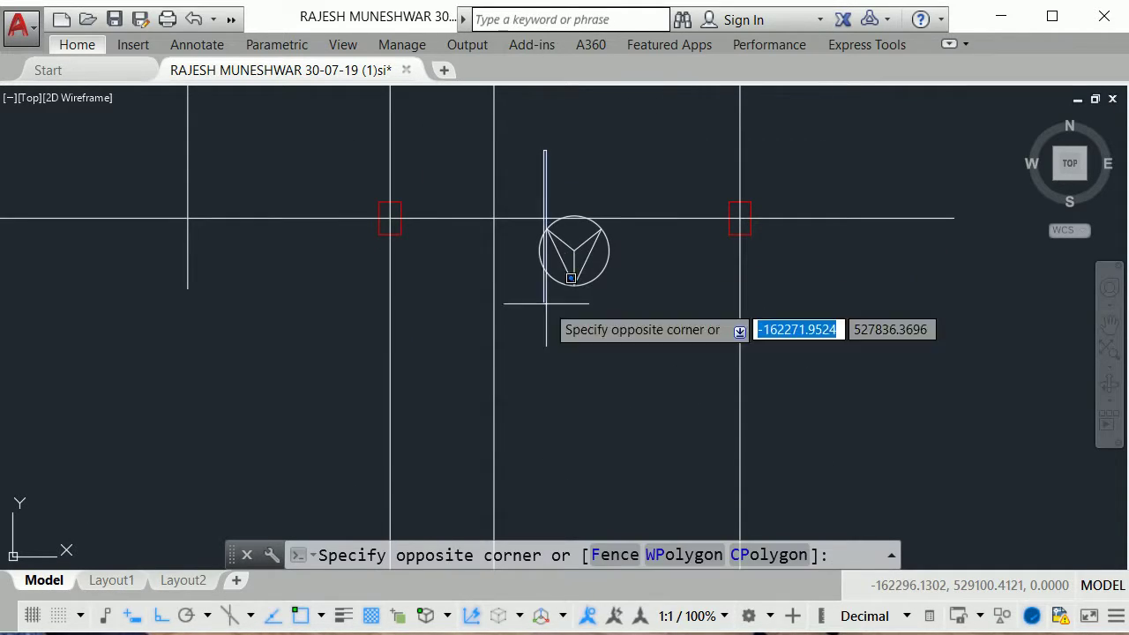
click(661, 340)
key(Escape)
click(507, 172)
right_click(507, 173)
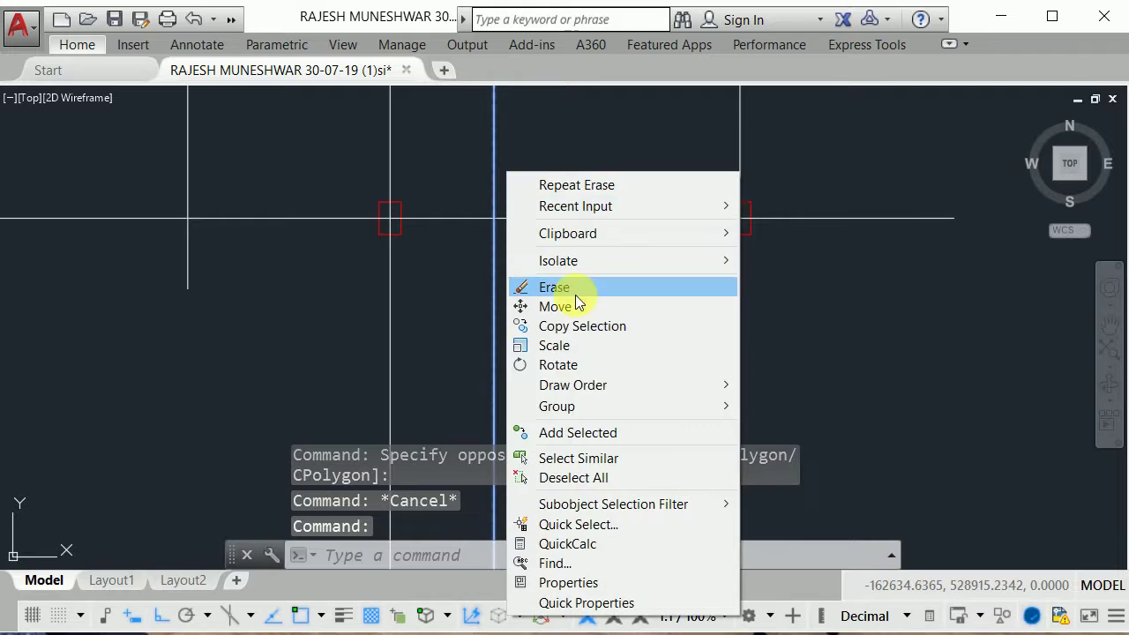
key(Escape)
click(545, 183)
click(626, 327)
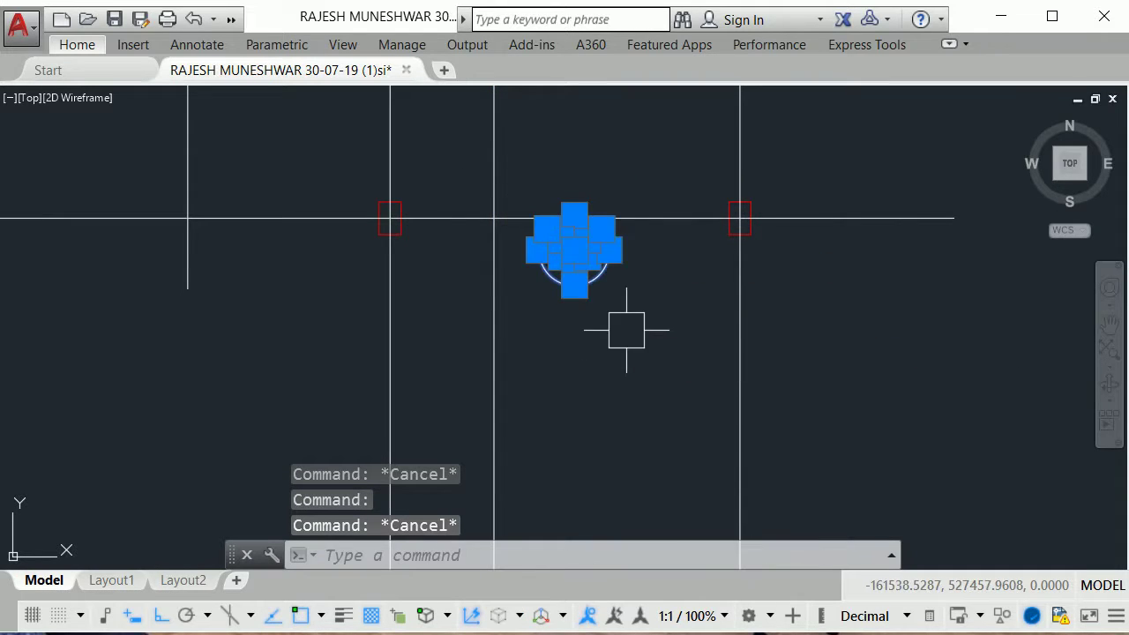
scroll(701, 258, down, 2)
Step: Move the marker from its centre straight down below the bottom of the column grid
key(Return)
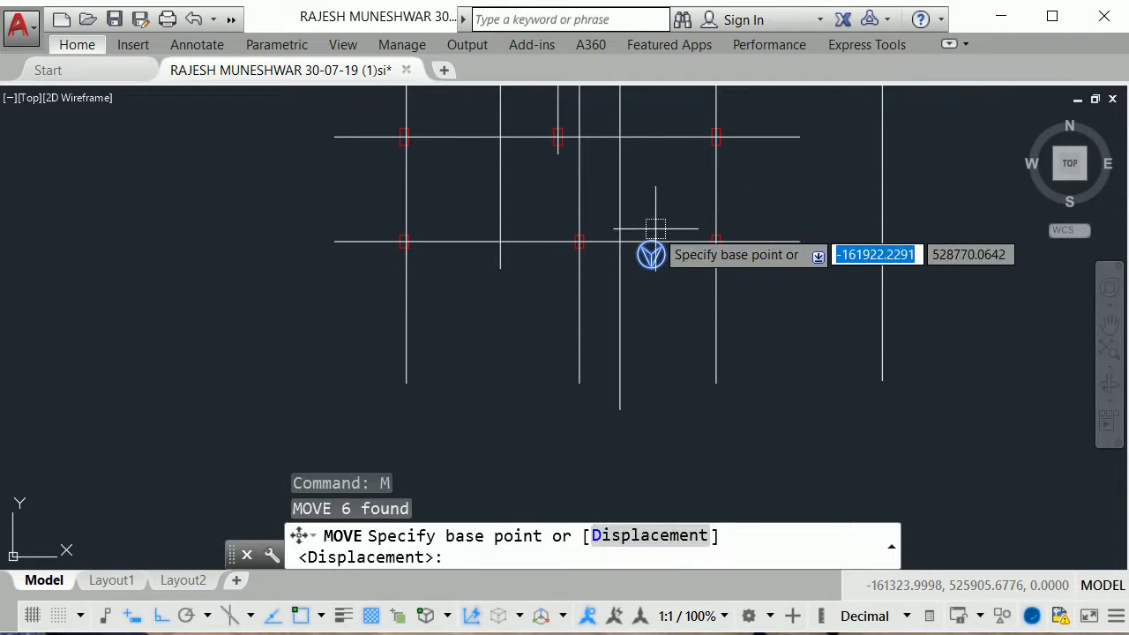
click(651, 254)
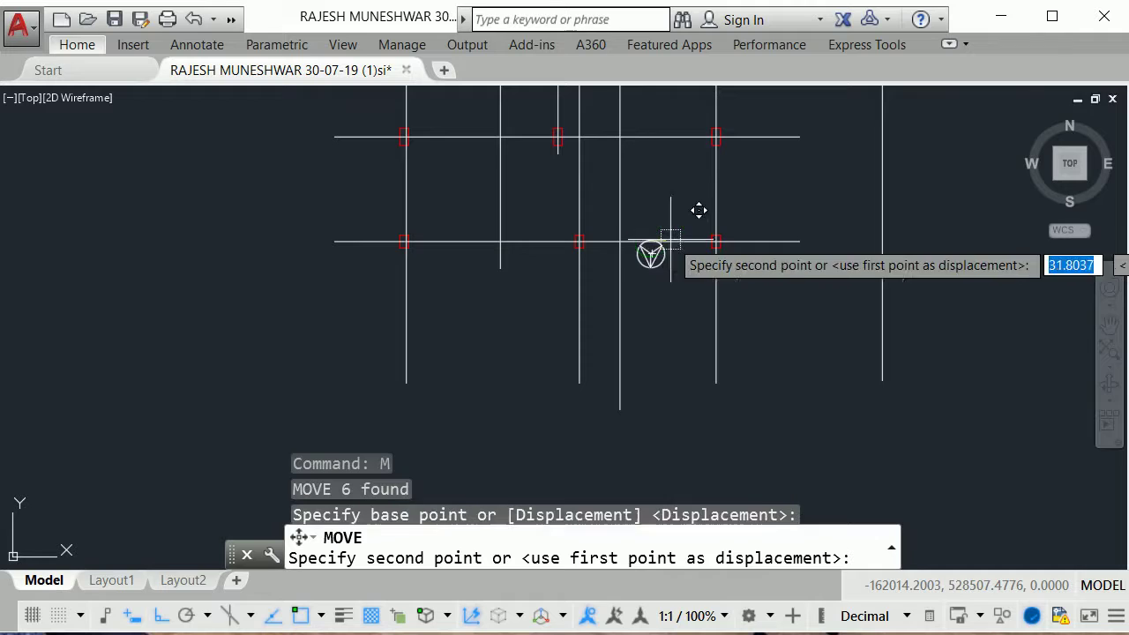
click(711, 436)
scroll(759, 406, down, 2)
scroll(771, 397, down, 2)
scroll(726, 156, up, 1)
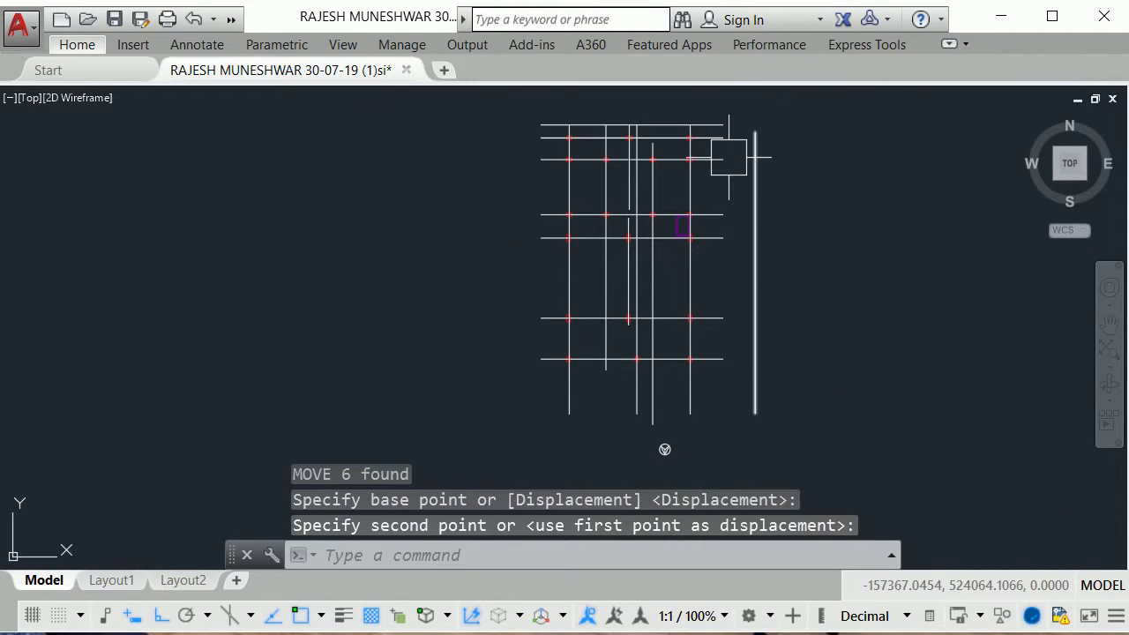
scroll(660, 168, up, 1)
scroll(643, 285, up, 1)
scroll(552, 173, up, 1)
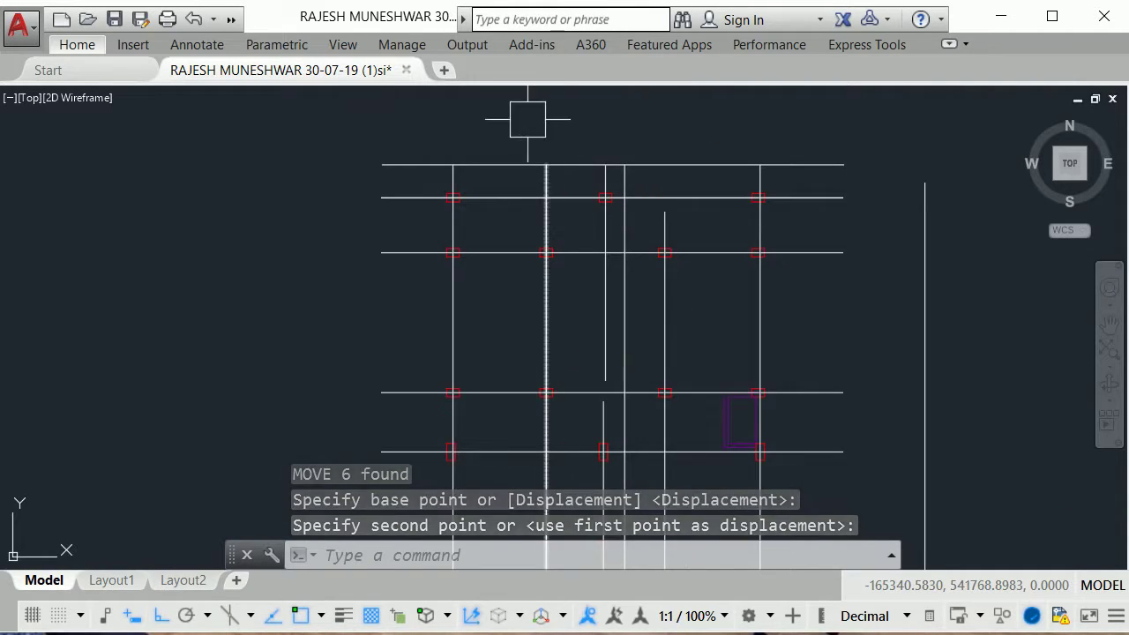
scroll(528, 119, up, 4)
scroll(506, 182, down, 2)
Step: Pan and zoom around the column grid to review the grid lines and red column boxes
middle_drag(608, 297, 564, 161)
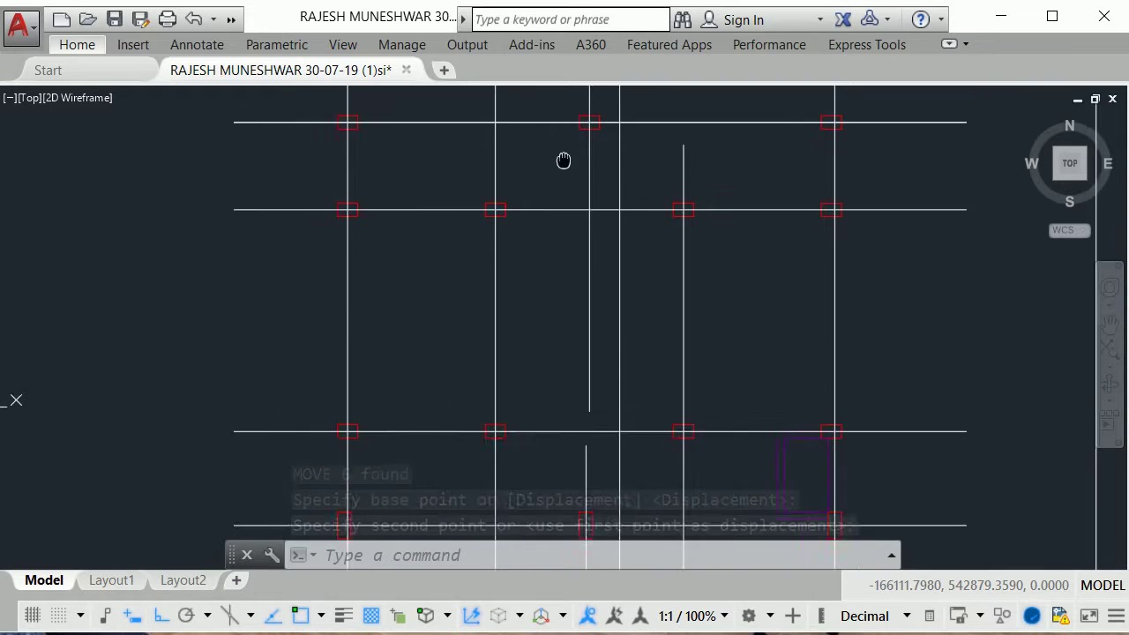
scroll(563, 161, down, 2)
mouse_move(668, 330)
middle_down()
mouse_move(663, 239)
mouse_move(627, 253)
middle_up()
scroll(590, 297, up, 2)
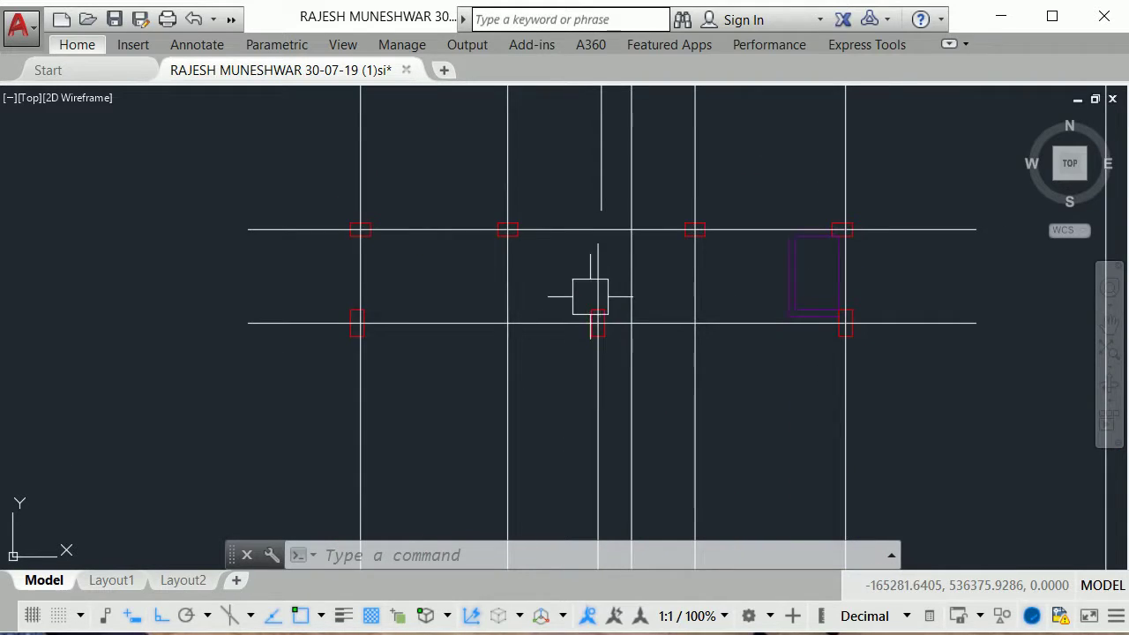
middle_drag(590, 297, 588, 370)
mouse_move(345, 365)
middle_down()
mouse_move(535, 320)
mouse_move(690, 369)
middle_up()
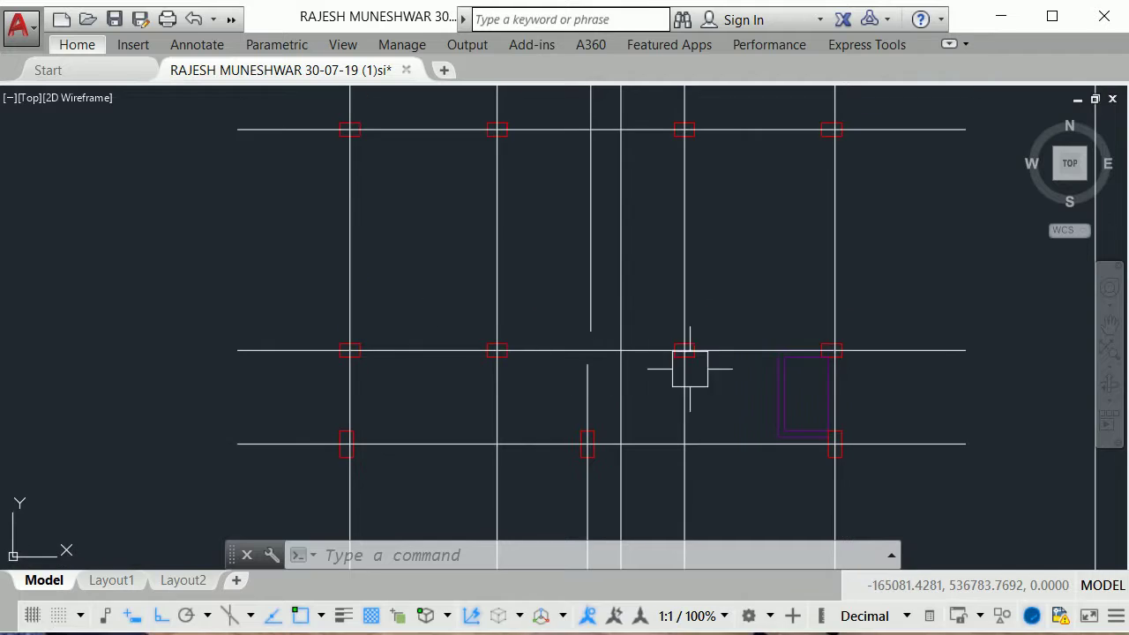
middle_drag(714, 406, 715, 459)
middle_drag(609, 154, 587, 326)
mouse_move(808, 370)
middle_down()
mouse_move(781, 235)
mouse_move(735, 383)
mouse_move(739, 268)
mouse_move(746, 471)
middle_up()
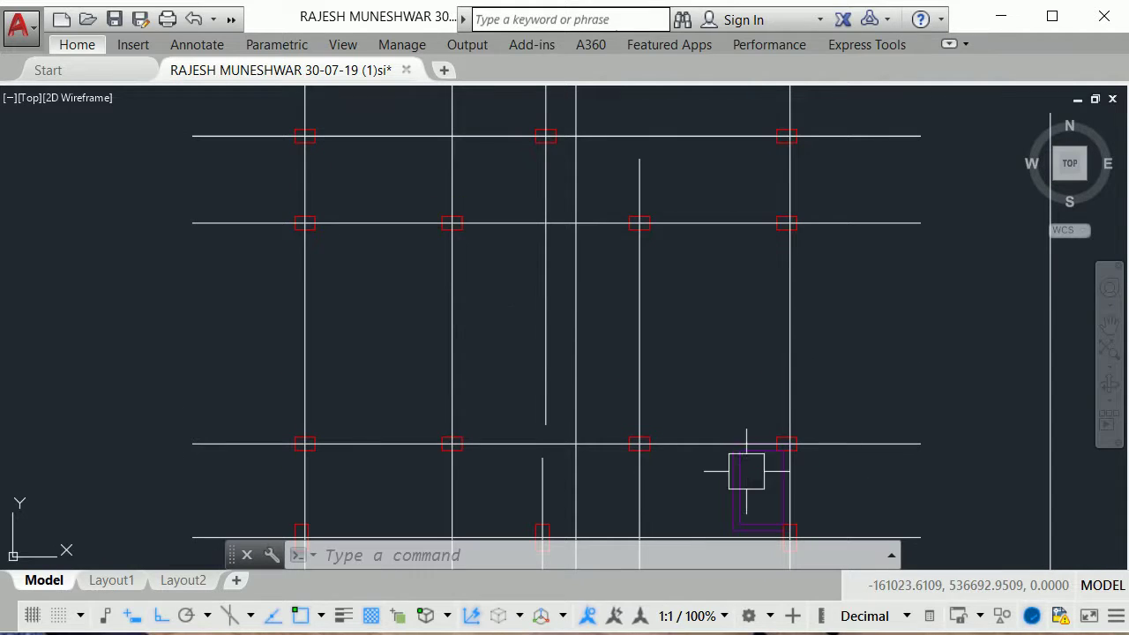
middle_drag(764, 314, 708, 172)
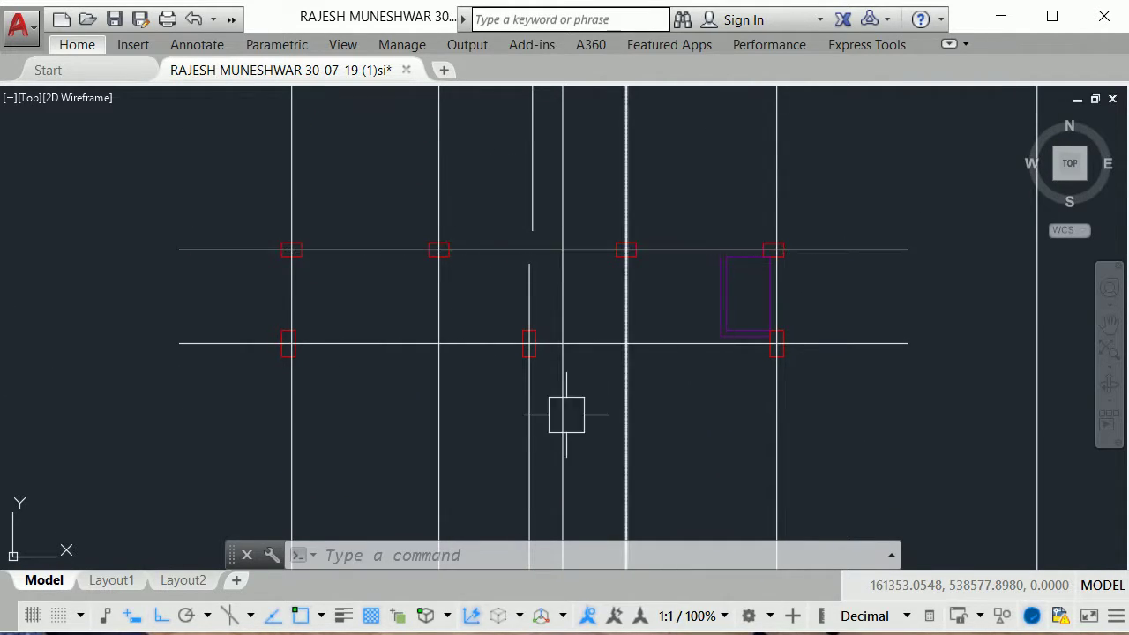
scroll(710, 387, down, 2)
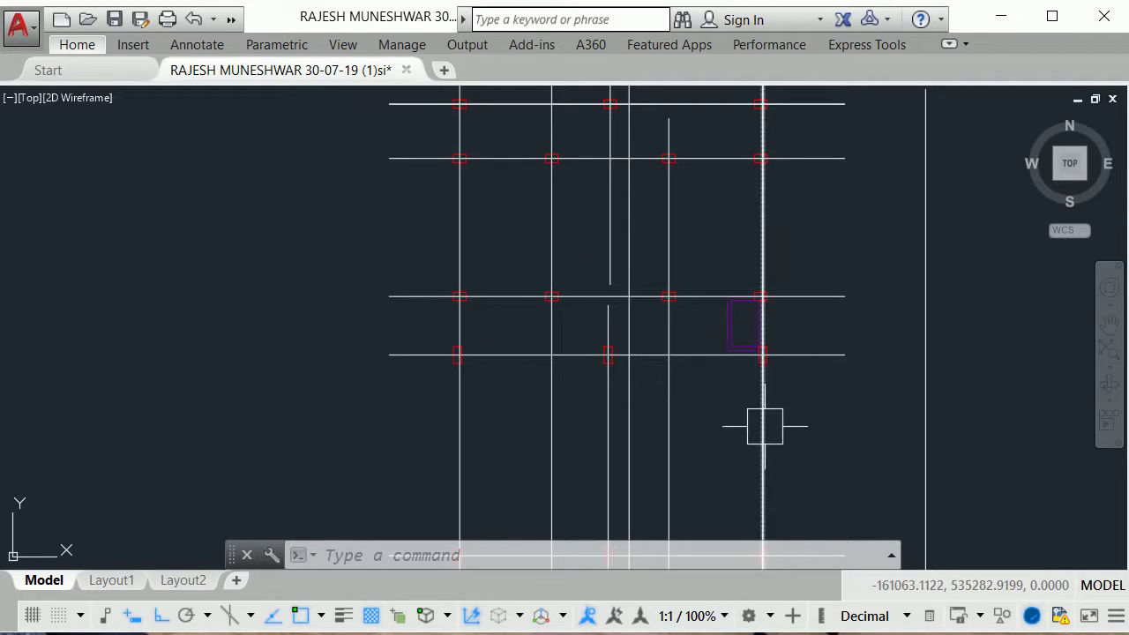
middle_drag(761, 423, 694, 203)
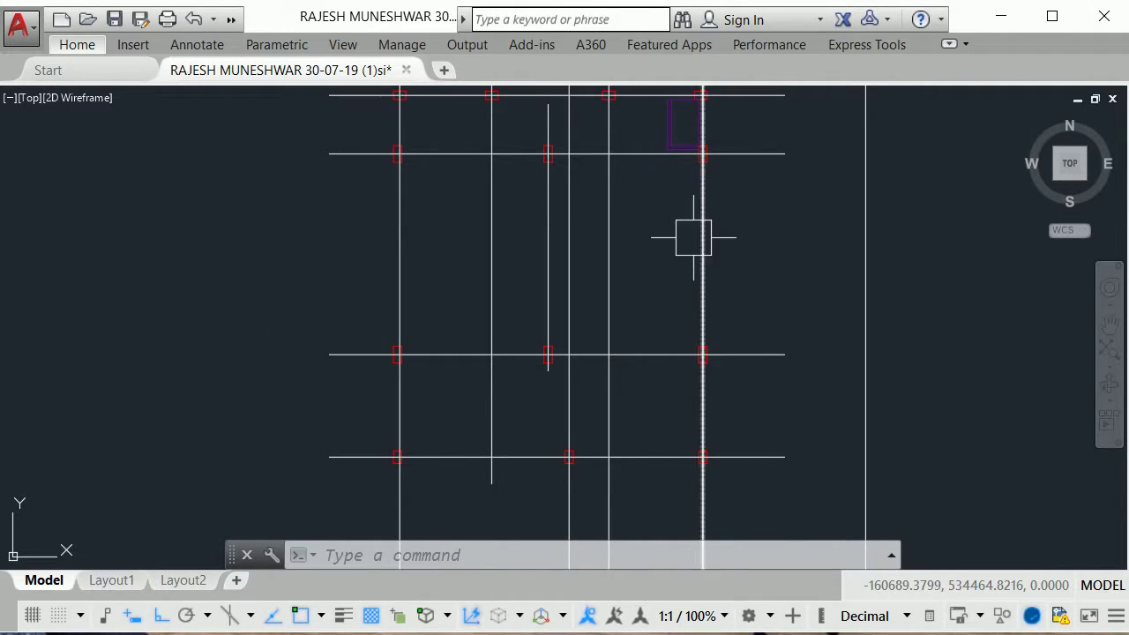
mouse_move(487, 388)
middle_down()
mouse_move(456, 294)
mouse_move(461, 431)
mouse_move(471, 213)
middle_up()
middle_drag(485, 265, 469, 191)
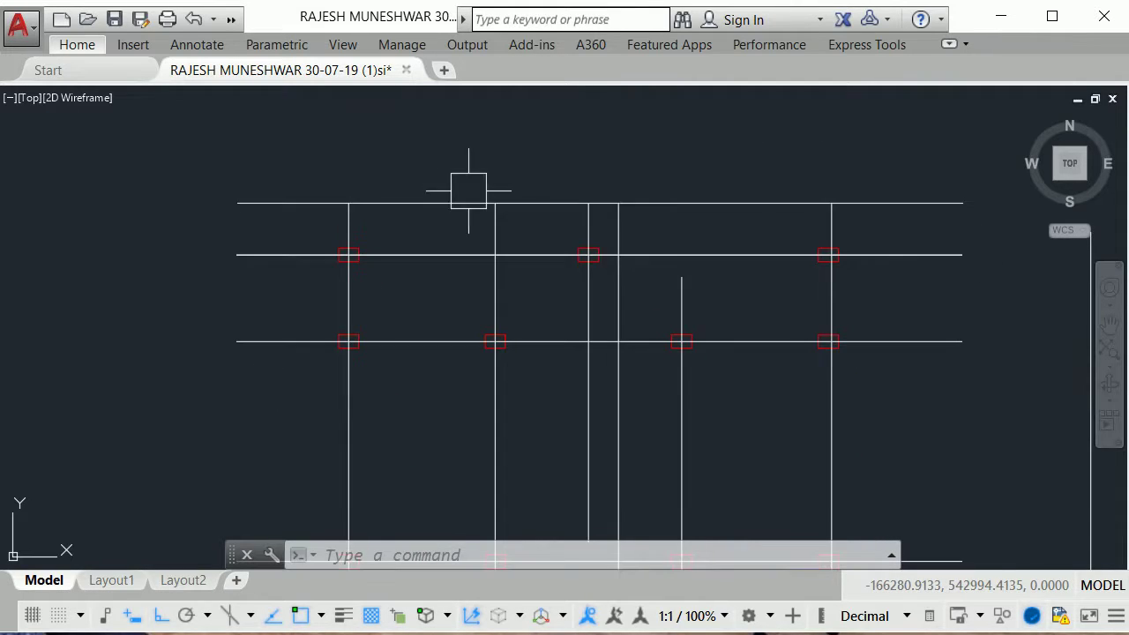
scroll(454, 217, up, 2)
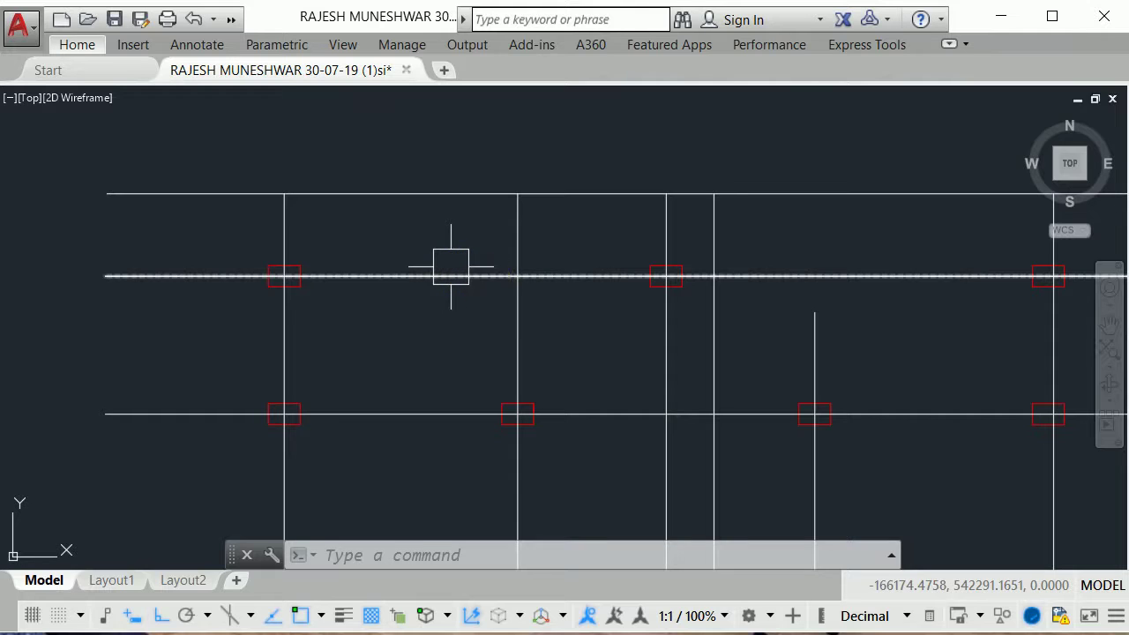
Step: Add 2200 and 1403 linear dimensions along the top column lines using DLI
text(dli)
key(Return)
click(284, 216)
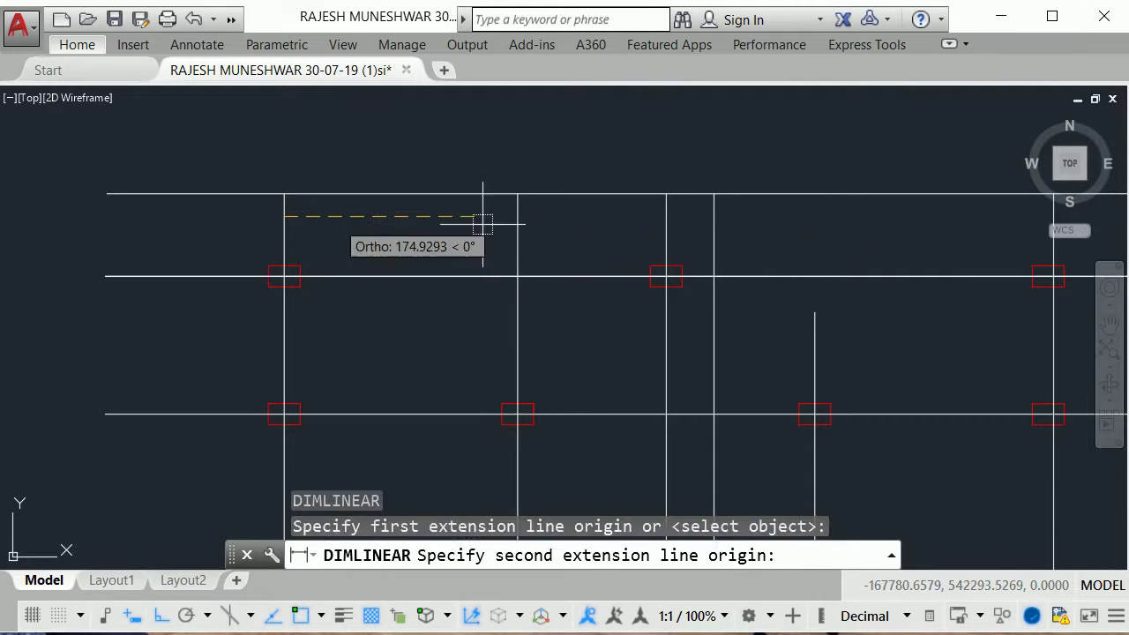
click(518, 216)
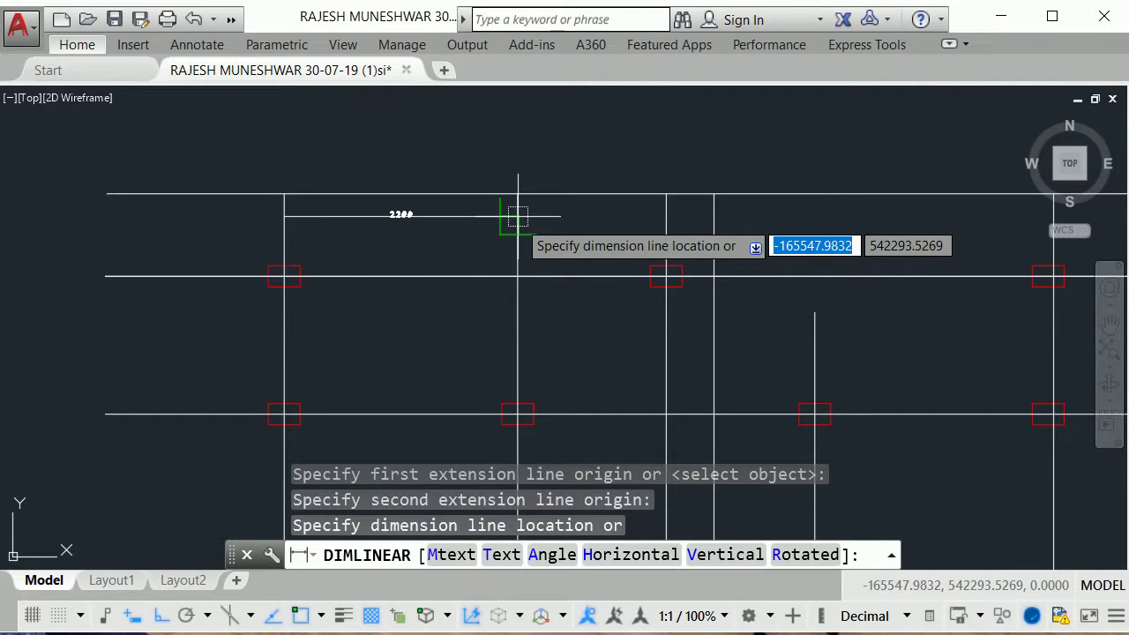
click(518, 216)
key(Return)
click(518, 214)
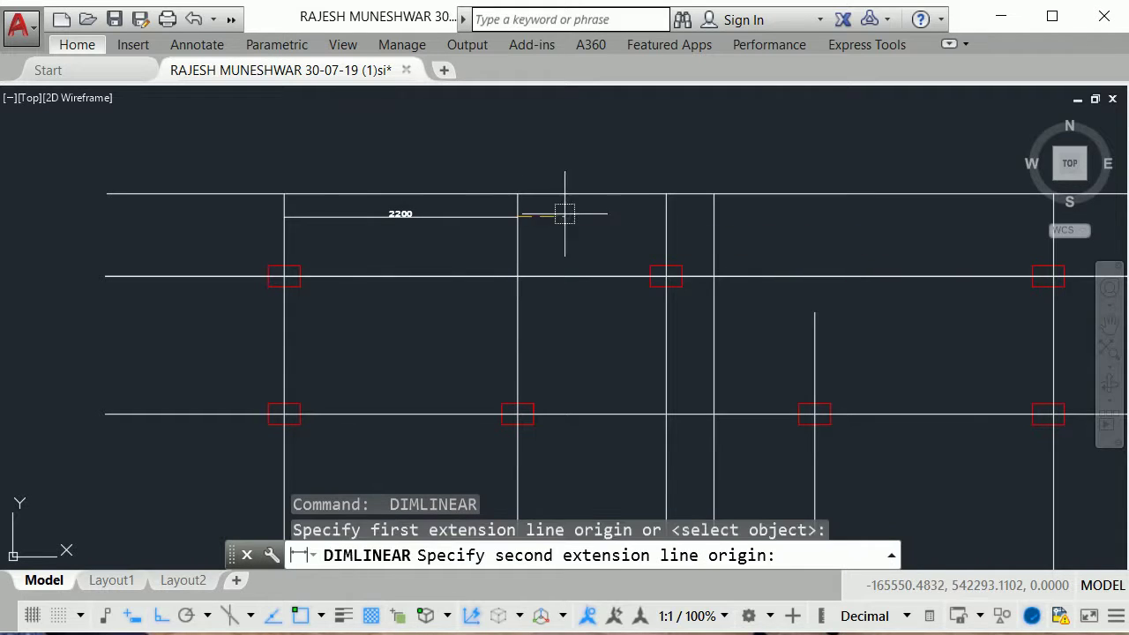
click(662, 216)
click(661, 216)
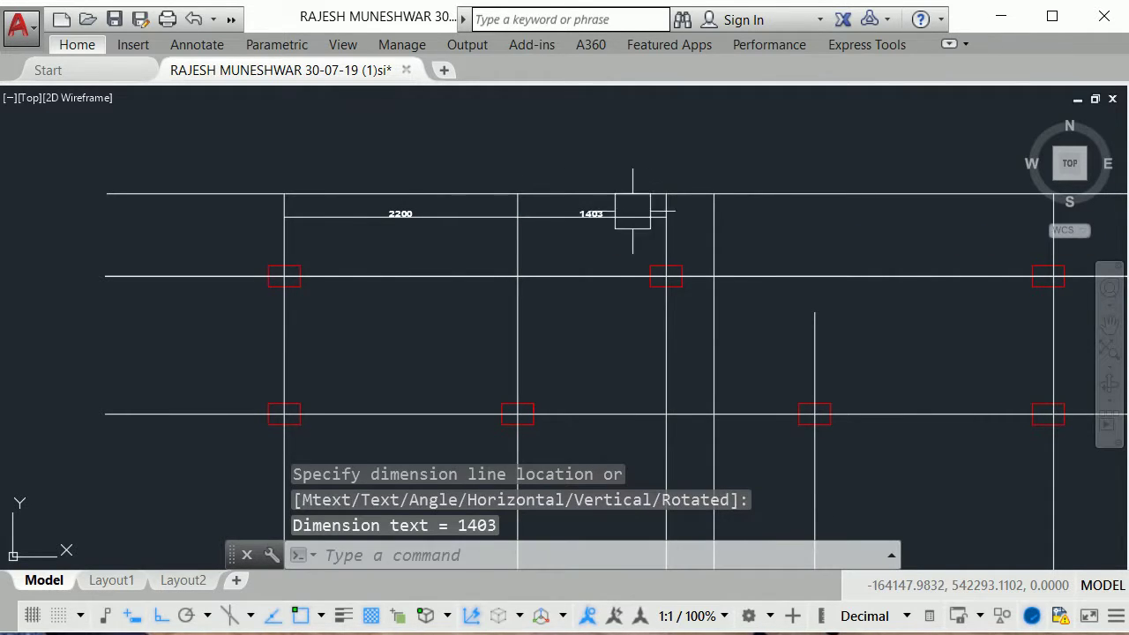
scroll(479, 197, up, 2)
scroll(554, 221, down, 2)
middle_drag(819, 221, 664, 212)
scroll(559, 217, up, 2)
scroll(555, 209, up, 2)
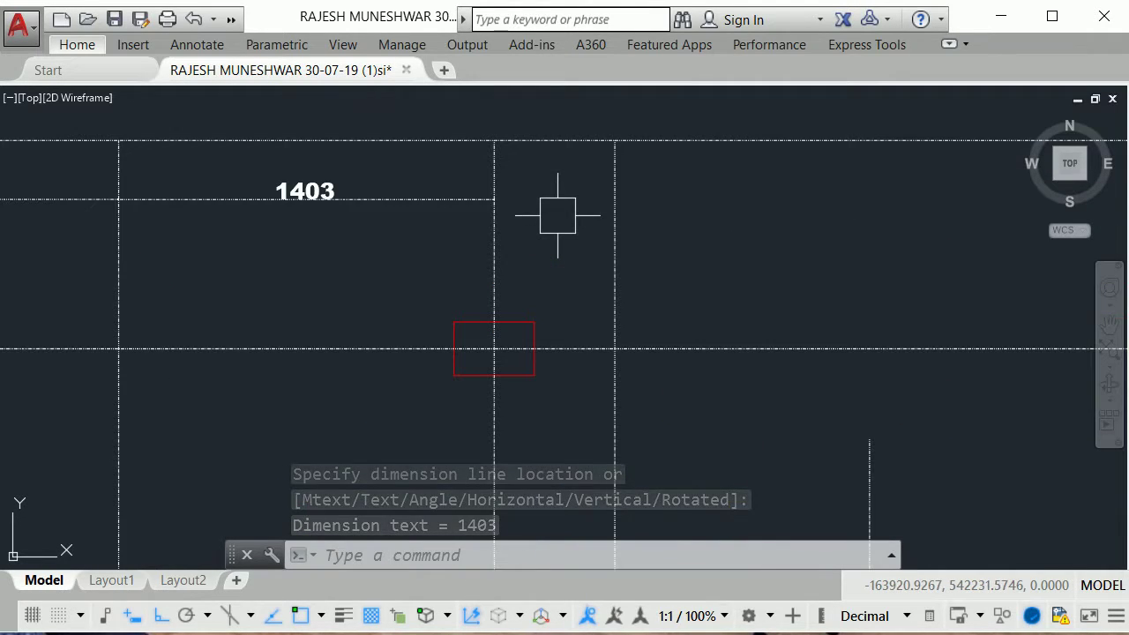
Step: Extend the top dimension chain with 452 and 3200 dimensions to the last column line
key(Return)
click(494, 198)
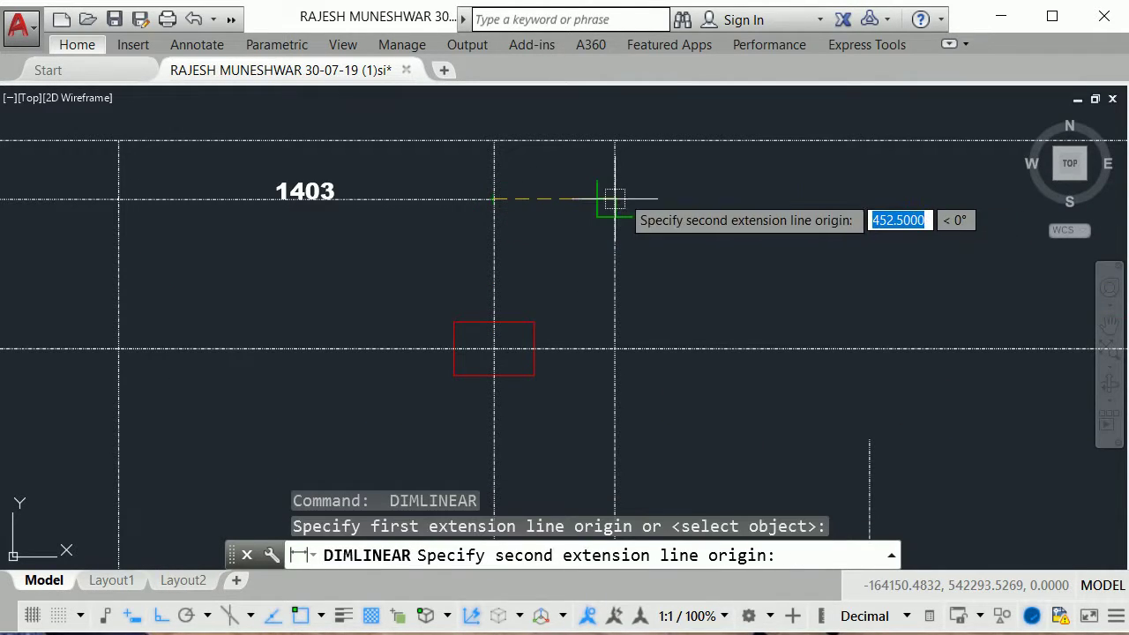
click(615, 198)
click(622, 196)
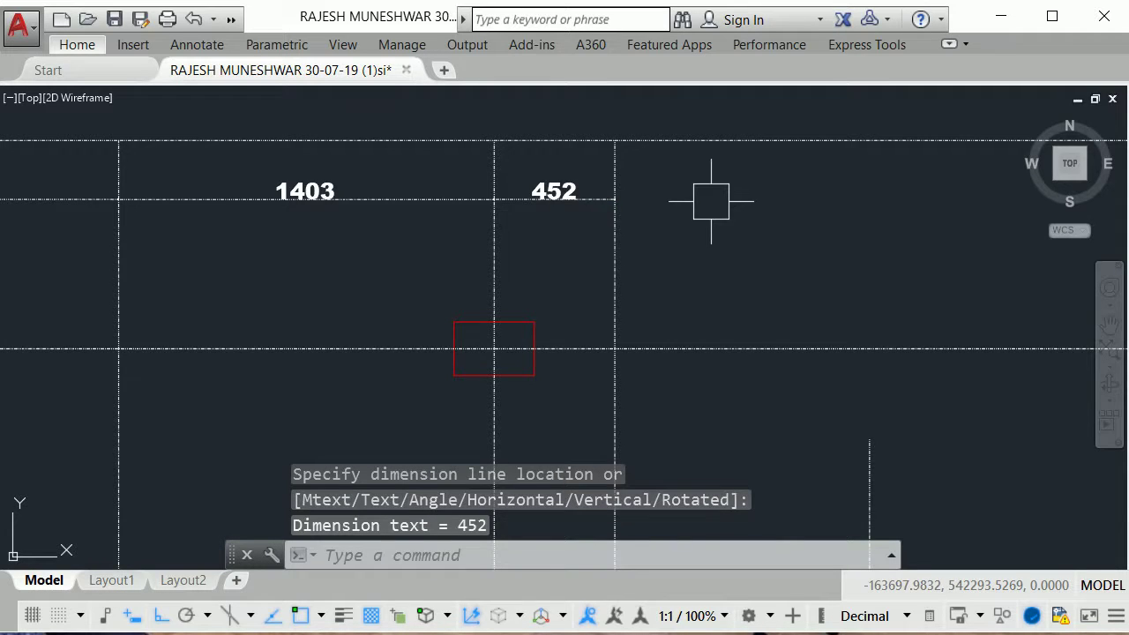
scroll(711, 201, down, 3)
key(Return)
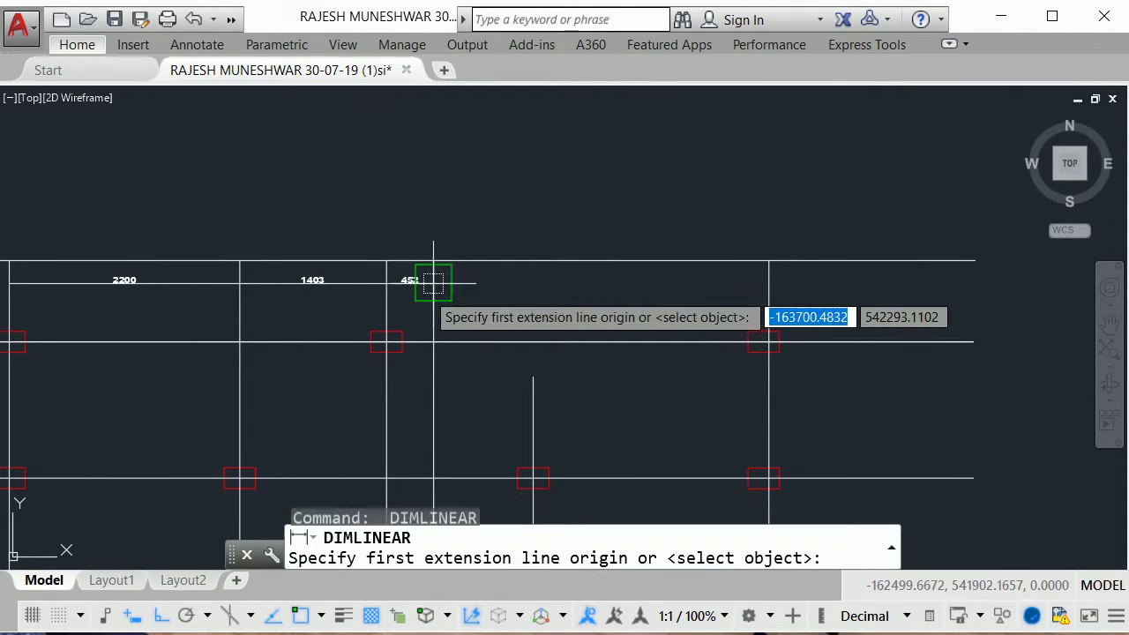
click(433, 283)
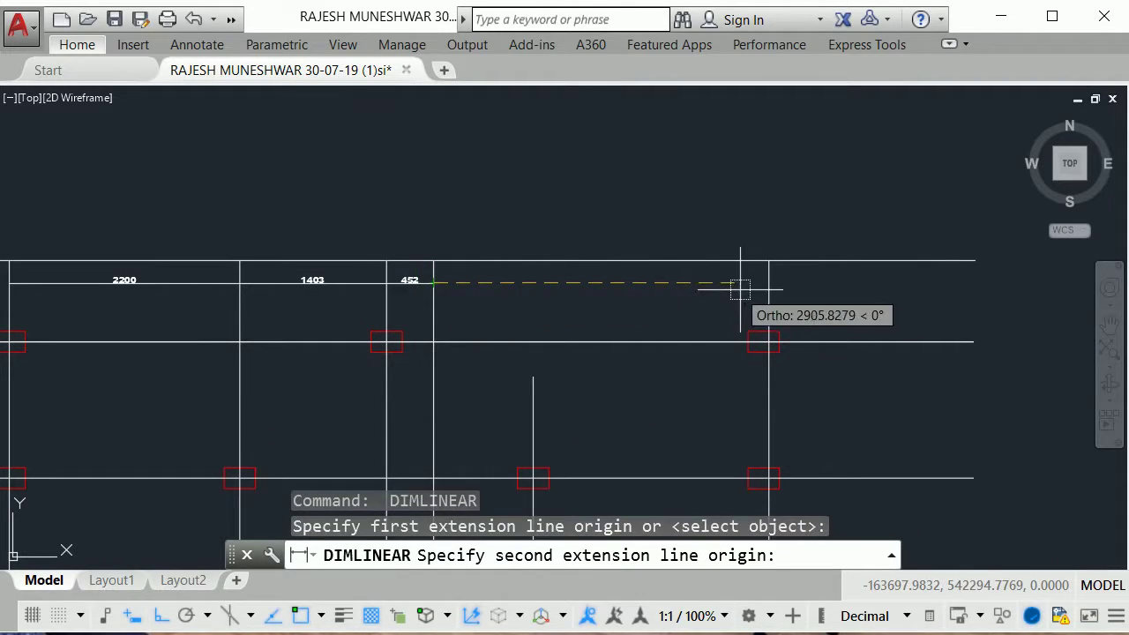
click(769, 282)
click(765, 284)
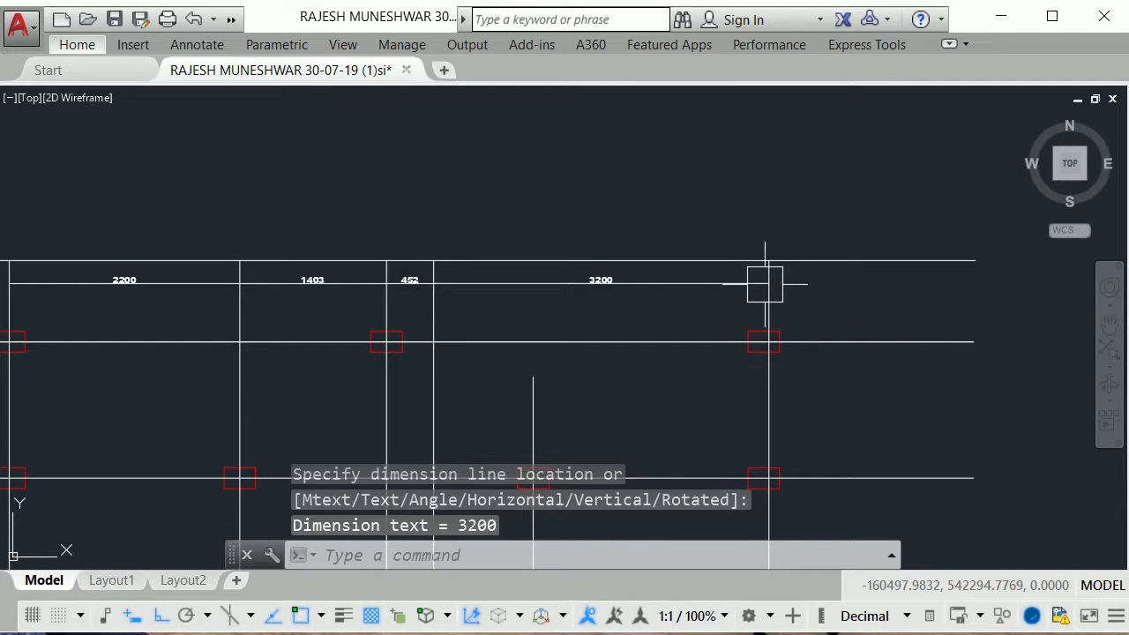
scroll(901, 285, down, 1)
scroll(925, 274, up, 2)
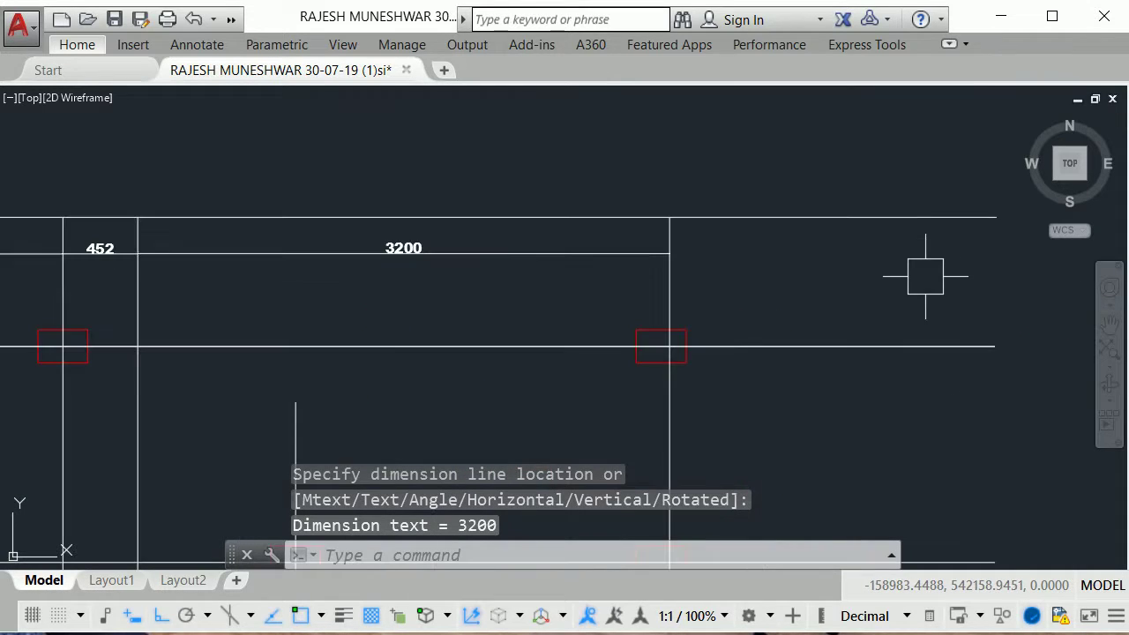
Step: Delete the extra horizontal line above the dimensions and review the top dimension chain
click(904, 229)
key(Delete)
scroll(938, 273, down, 3)
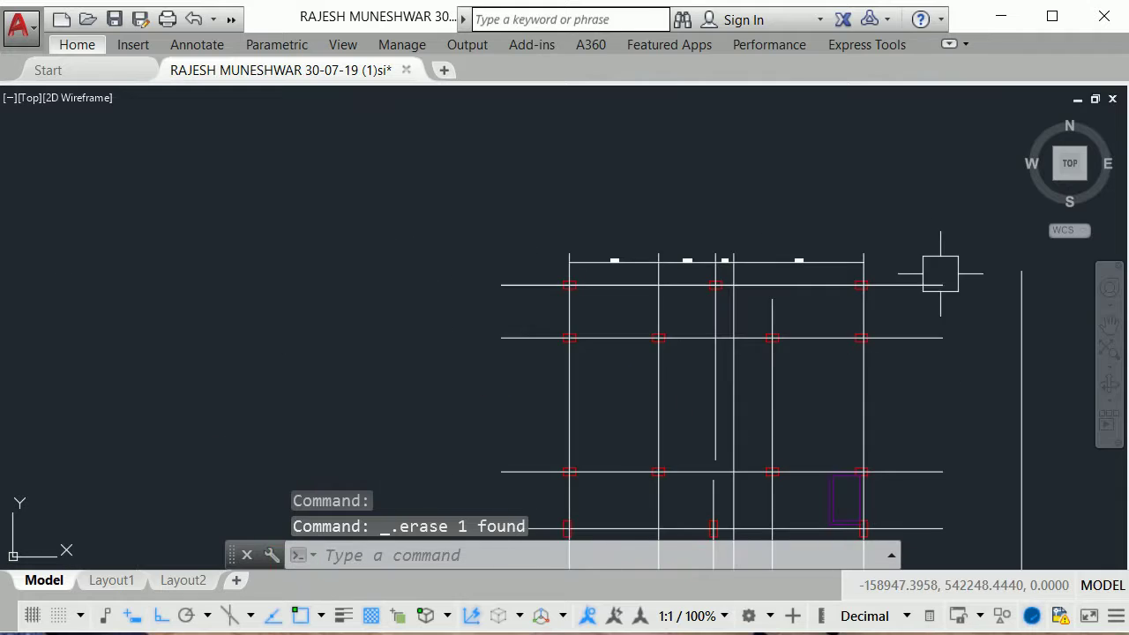
mouse_move(938, 273)
middle_down()
mouse_move(946, 242)
mouse_move(864, 235)
mouse_move(845, 221)
middle_up()
scroll(755, 231, up, 4)
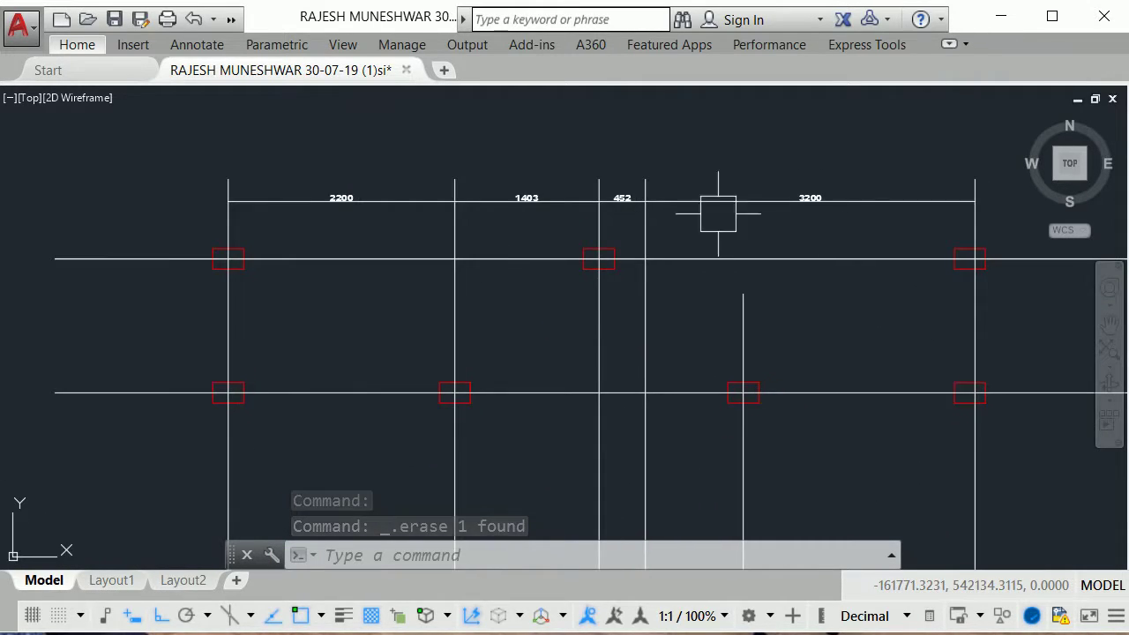
scroll(803, 203, down, 2)
scroll(594, 207, up, 4)
middle_drag(998, 262, 691, 238)
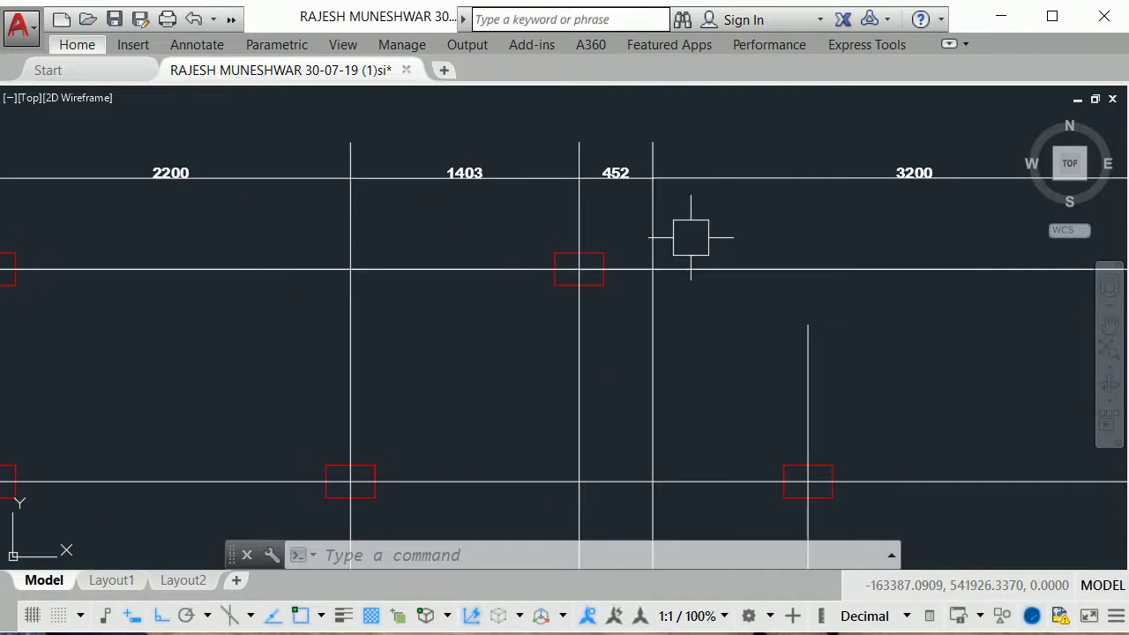
scroll(689, 238, down, 2)
scroll(689, 238, down, 2)
scroll(513, 285, down, 2)
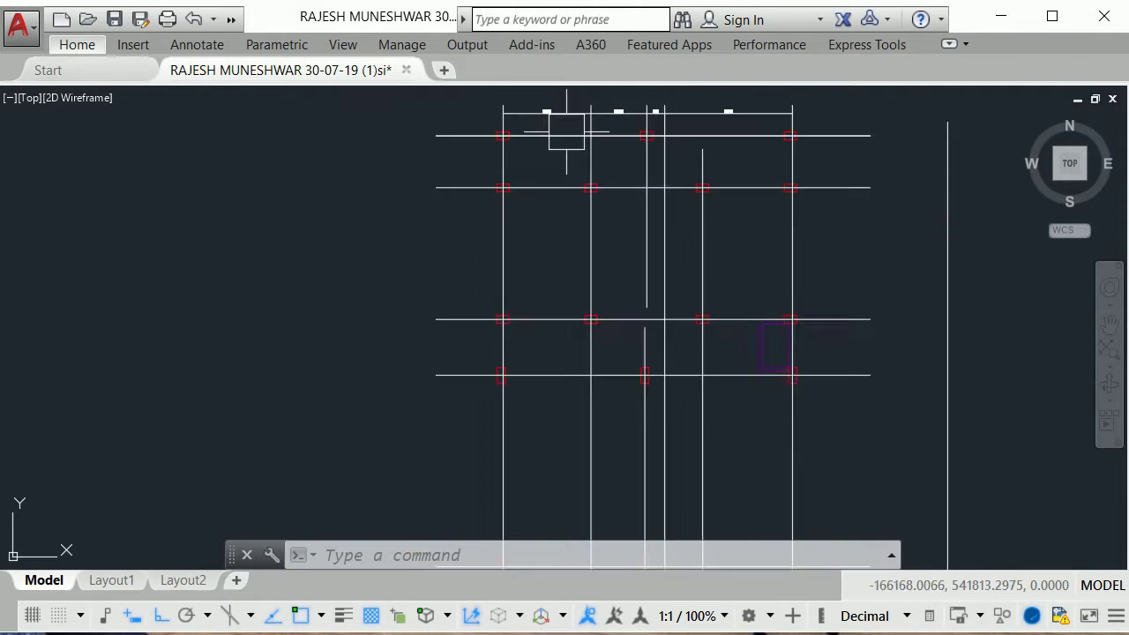
scroll(512, 244, down, 2)
mouse_move(511, 244)
middle_down()
mouse_move(467, 361)
mouse_move(454, 439)
middle_up()
scroll(591, 272, up, 5)
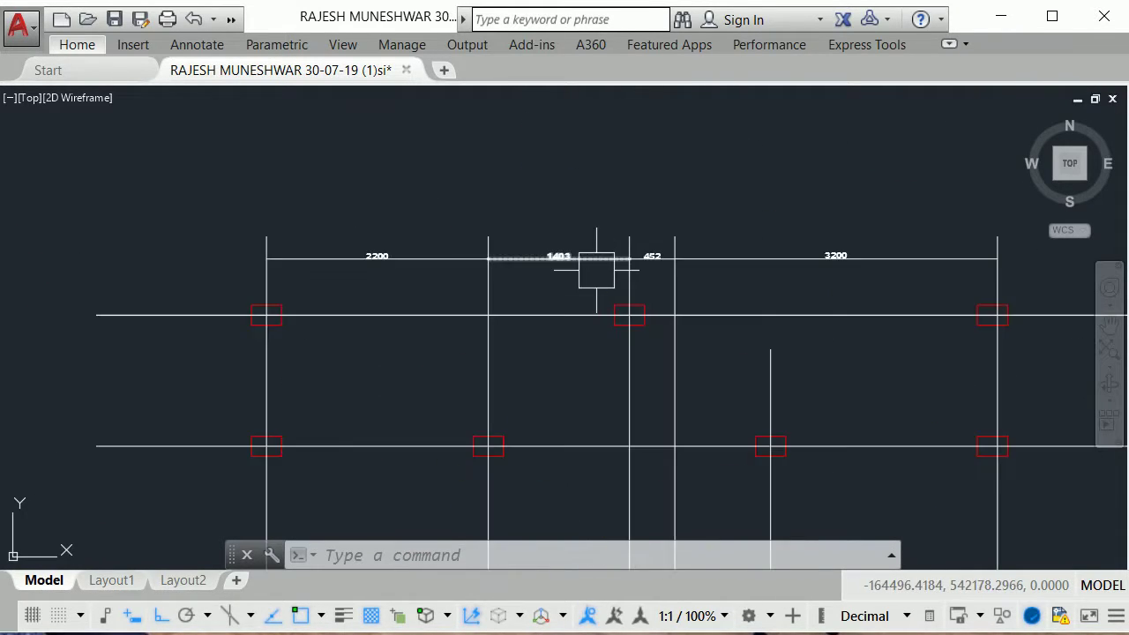
scroll(614, 169, down, 2)
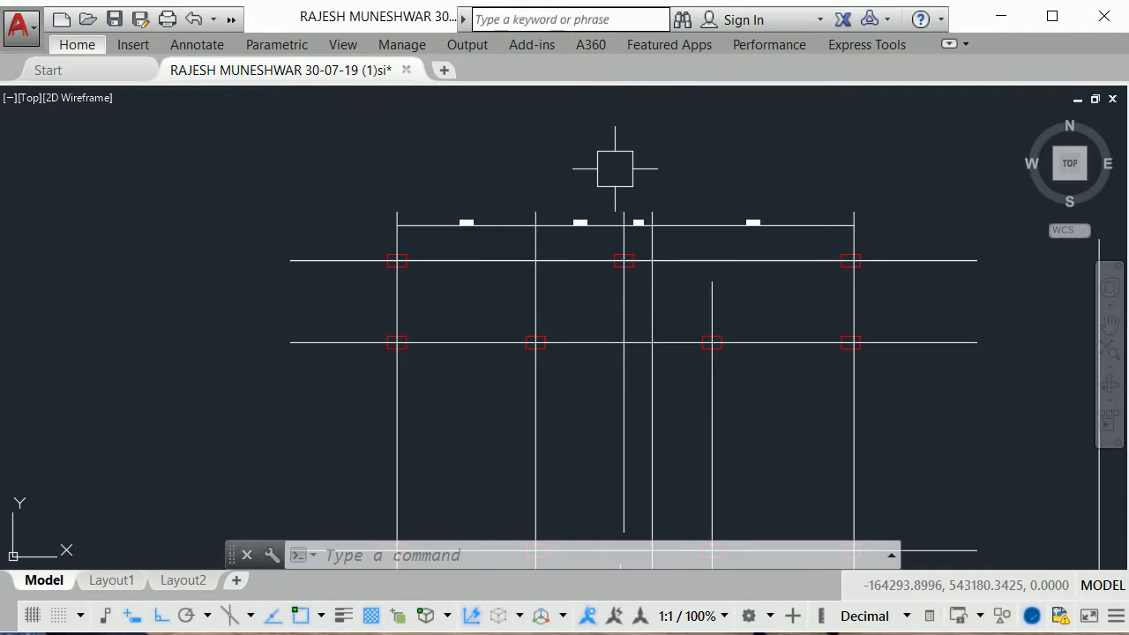
middle_drag(346, 331, 702, 120)
text(D)
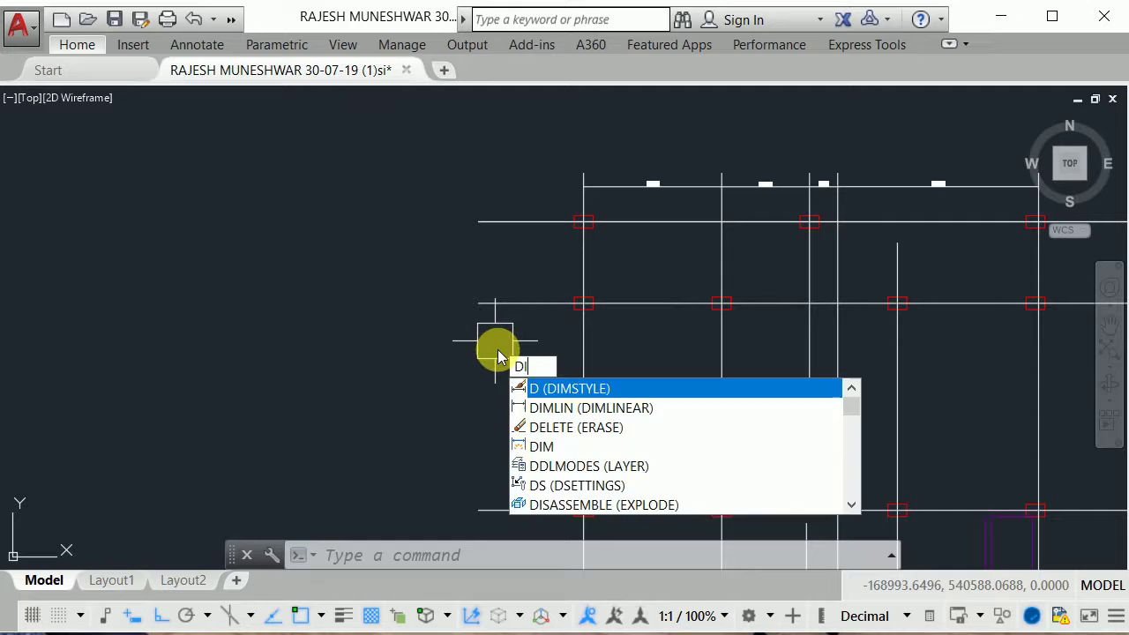
text(li)
key(Escape)
text(l)
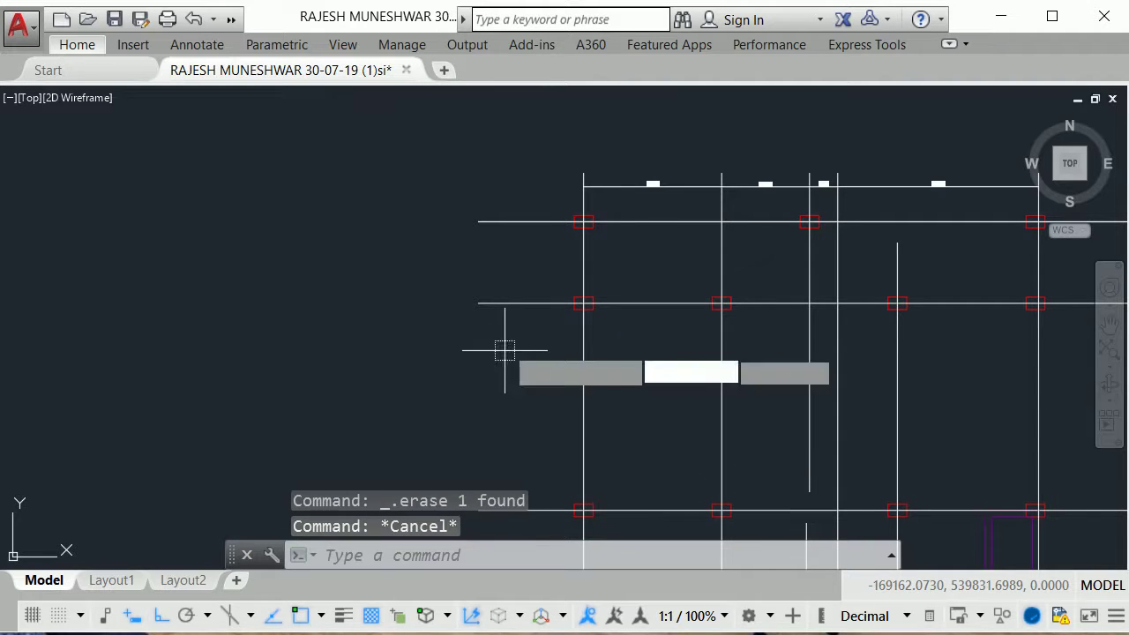
key(Return)
click(477, 221)
scroll(478, 221, down, 5)
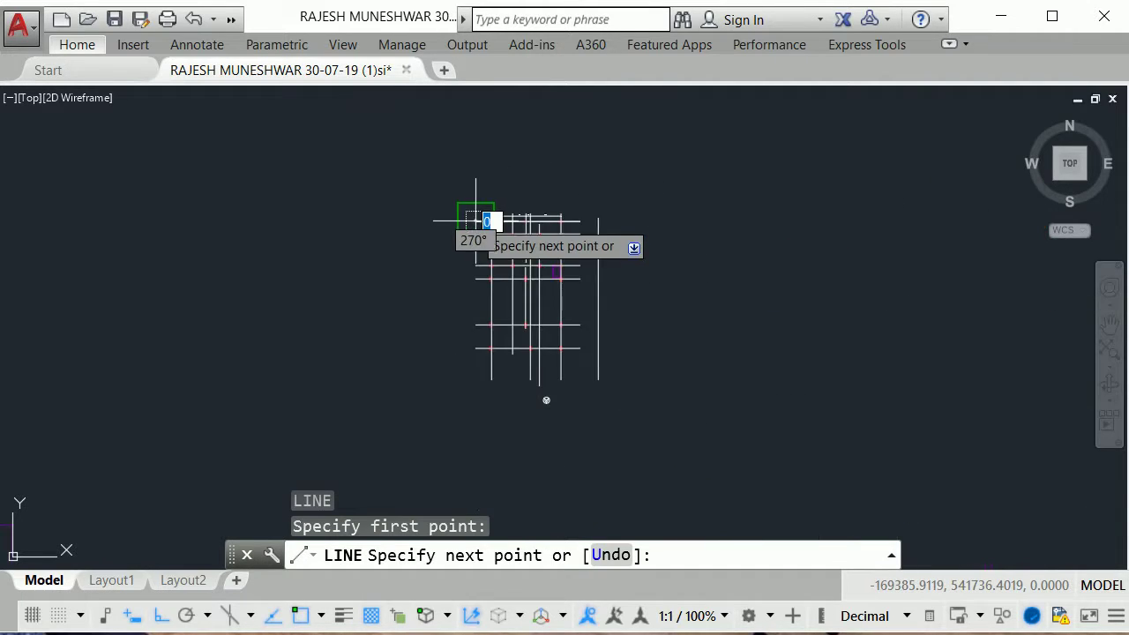
scroll(467, 388, up, 2)
scroll(471, 336, up, 2)
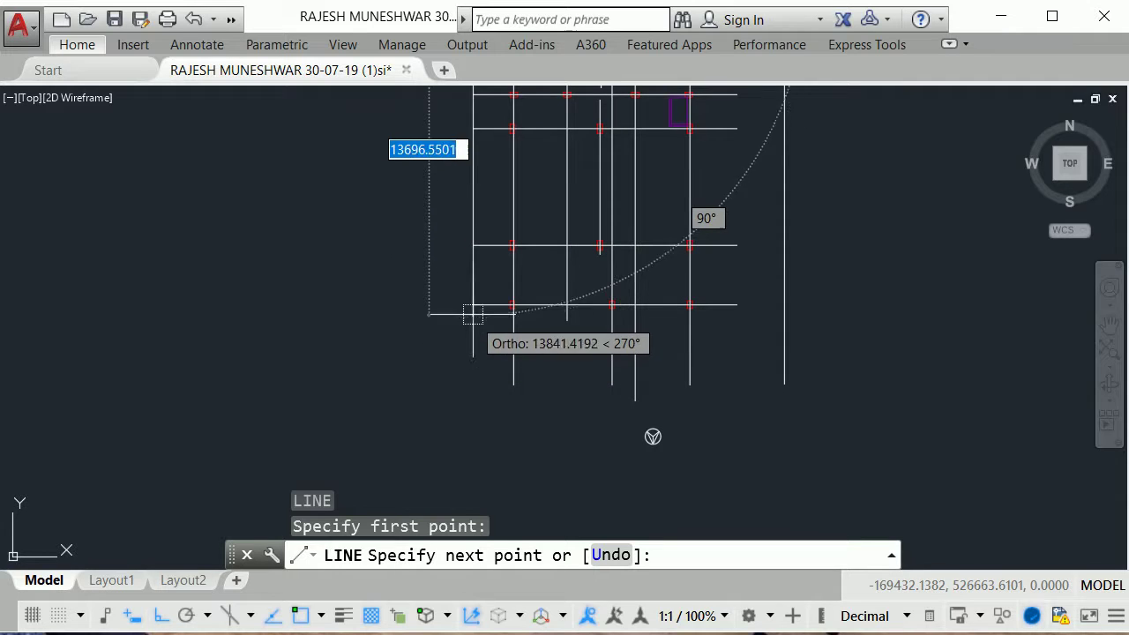
scroll(472, 308, down, 2)
click(471, 302)
key(Escape)
scroll(448, 377, down, 2)
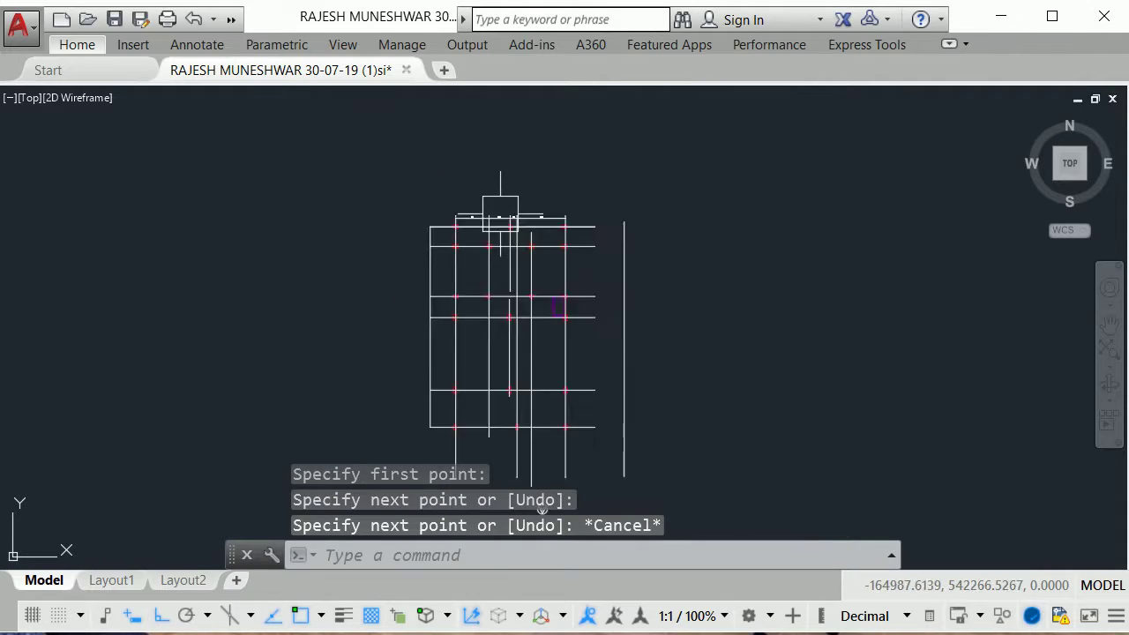
scroll(412, 328, up, 2)
scroll(529, 259, up, 1)
scroll(478, 356, up, 2)
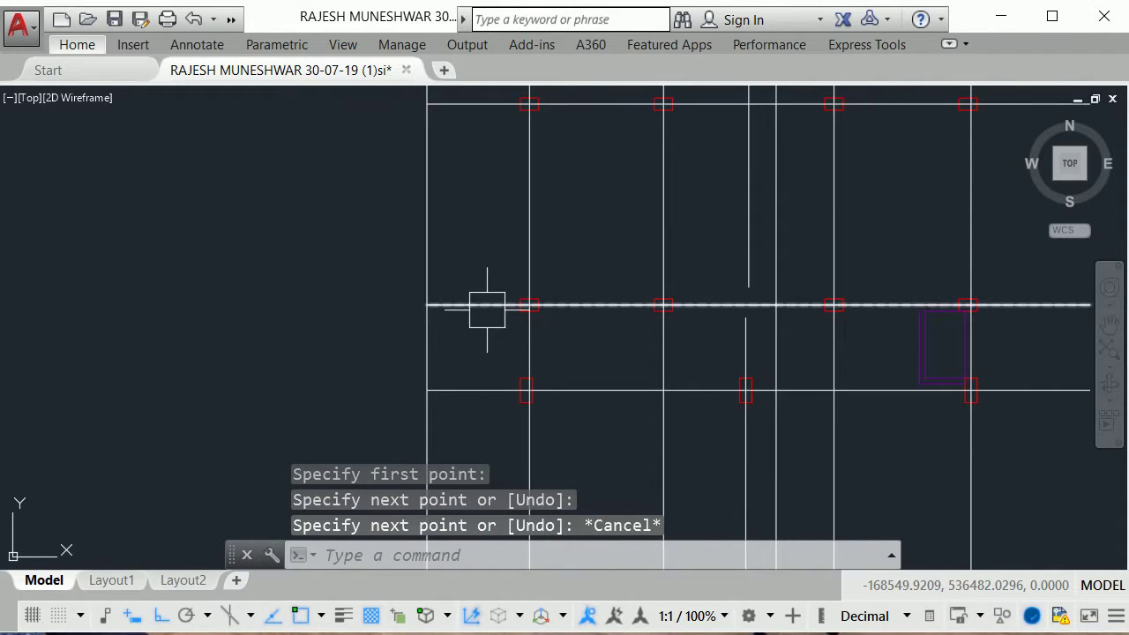
scroll(487, 309, down, 3)
scroll(585, 300, up, 3)
scroll(579, 297, down, 2)
mouse_move(580, 297)
middle_down()
mouse_move(485, 381)
mouse_move(380, 423)
mouse_move(517, 335)
middle_up()
scroll(503, 328, up, 2)
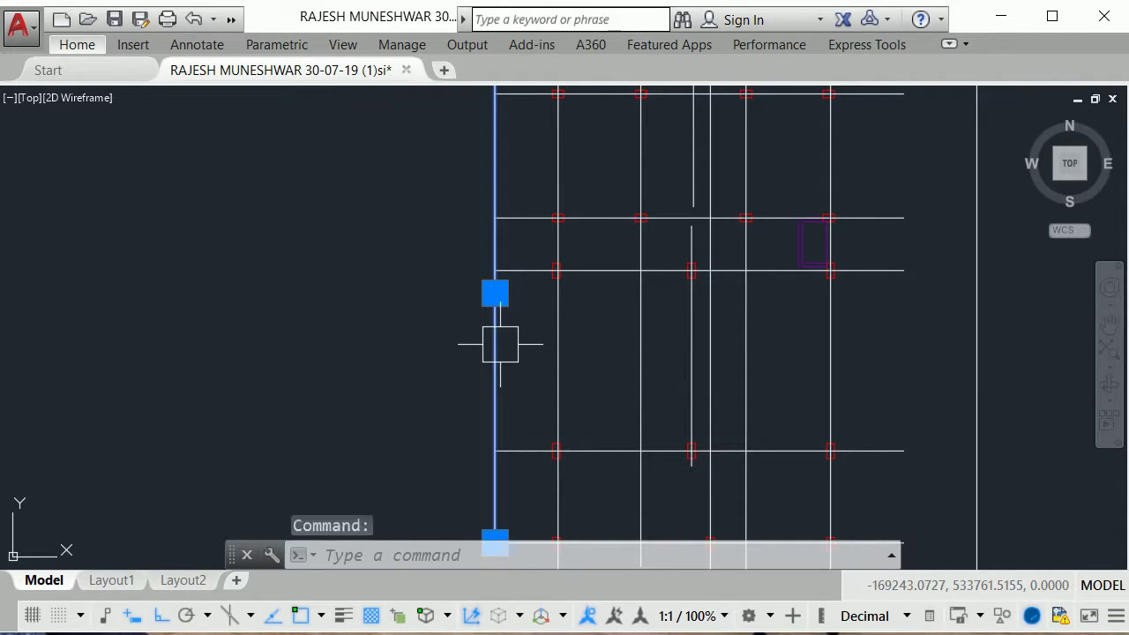
key(Delete)
middle_drag(500, 131, 507, 368)
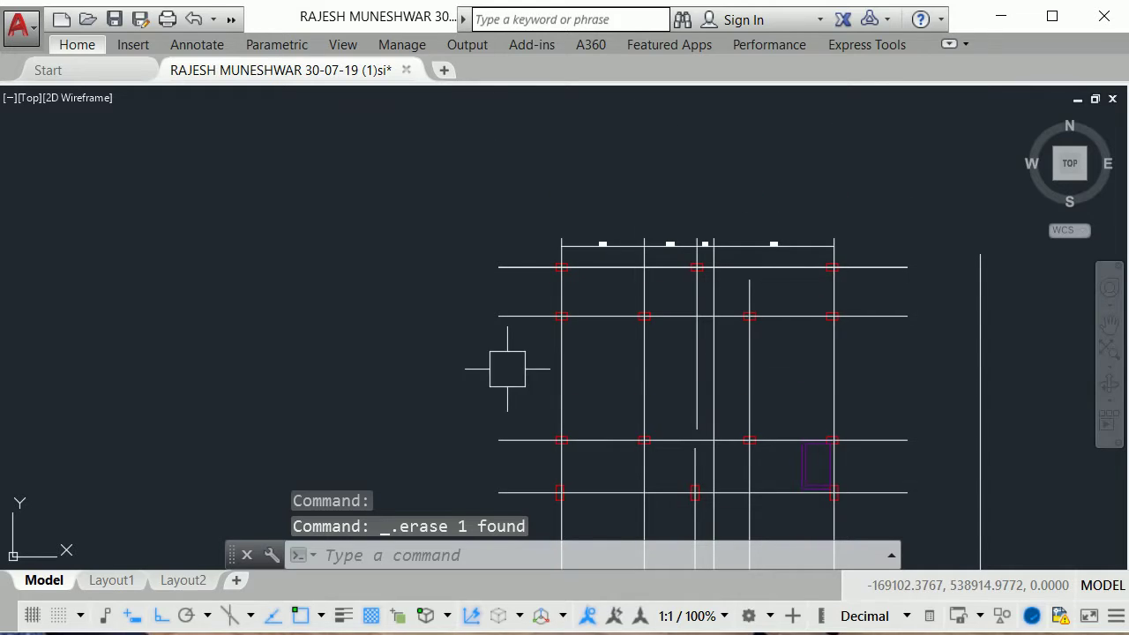
text(l)
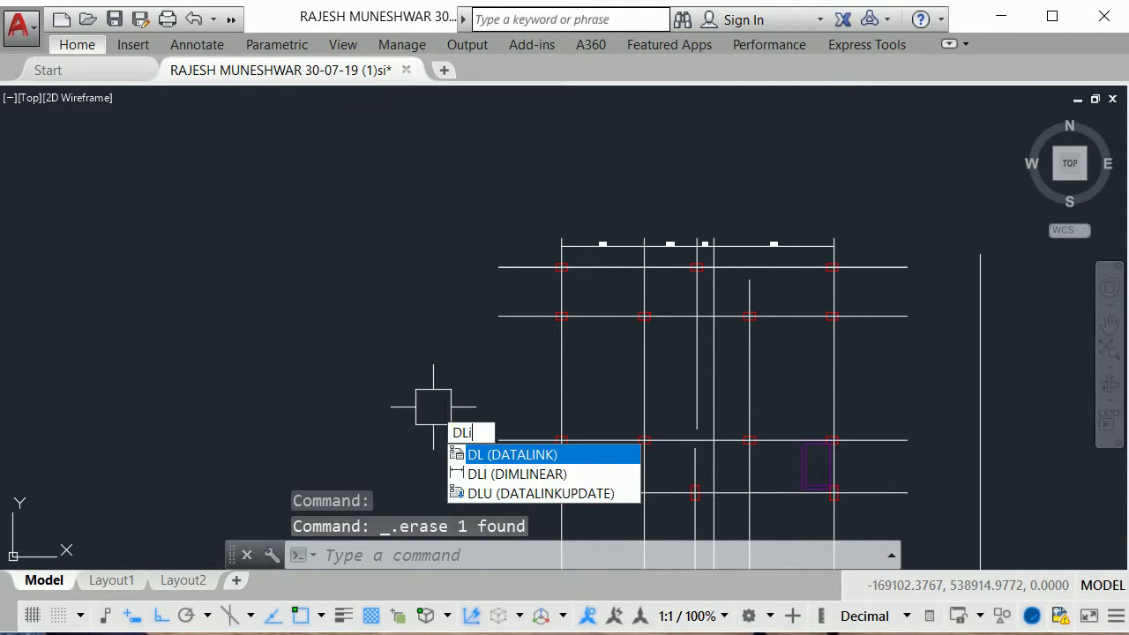
Step: Add a 1300 vertical dimension between the top two grid lines on the left side
key(Return)
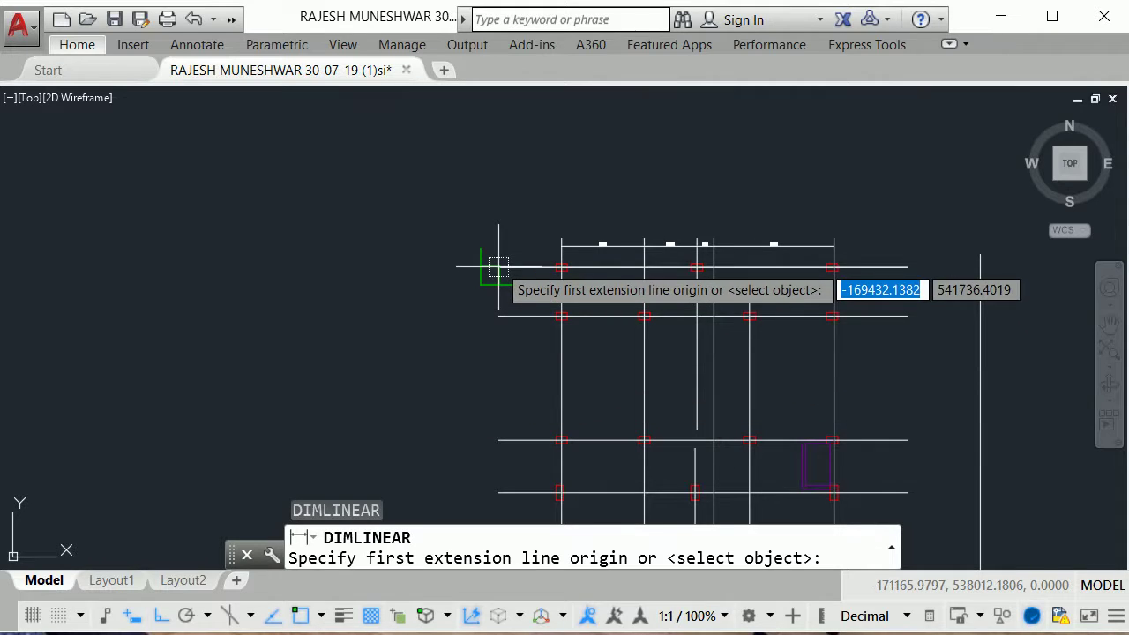
click(499, 267)
click(498, 316)
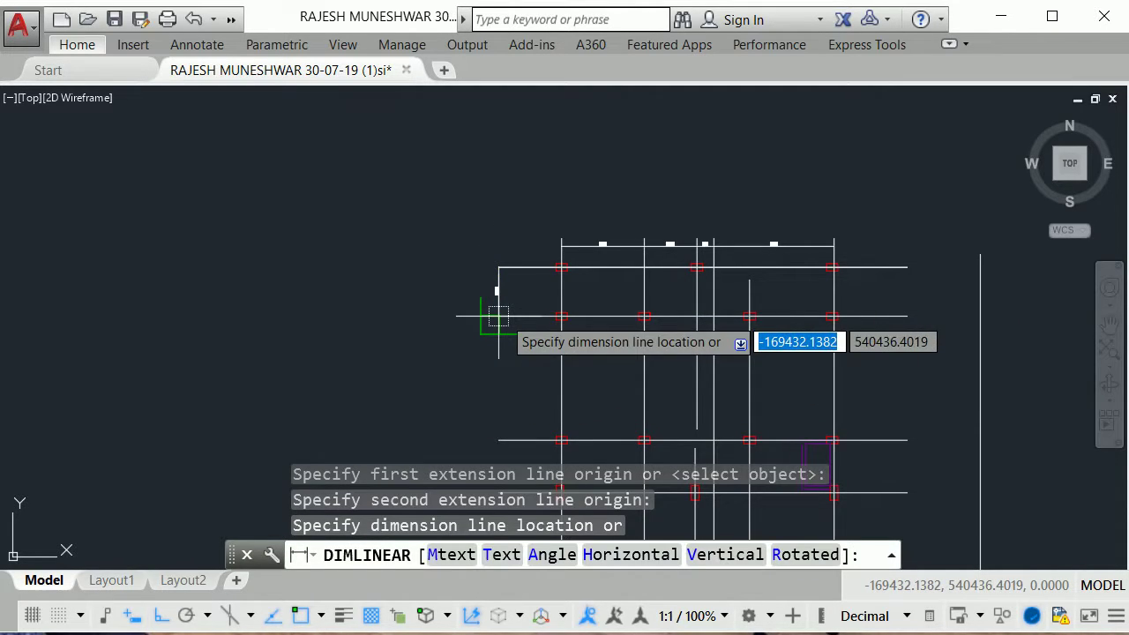
click(498, 316)
scroll(501, 317, up, 3)
scroll(522, 348, up, 2)
middle_drag(522, 347, 566, 209)
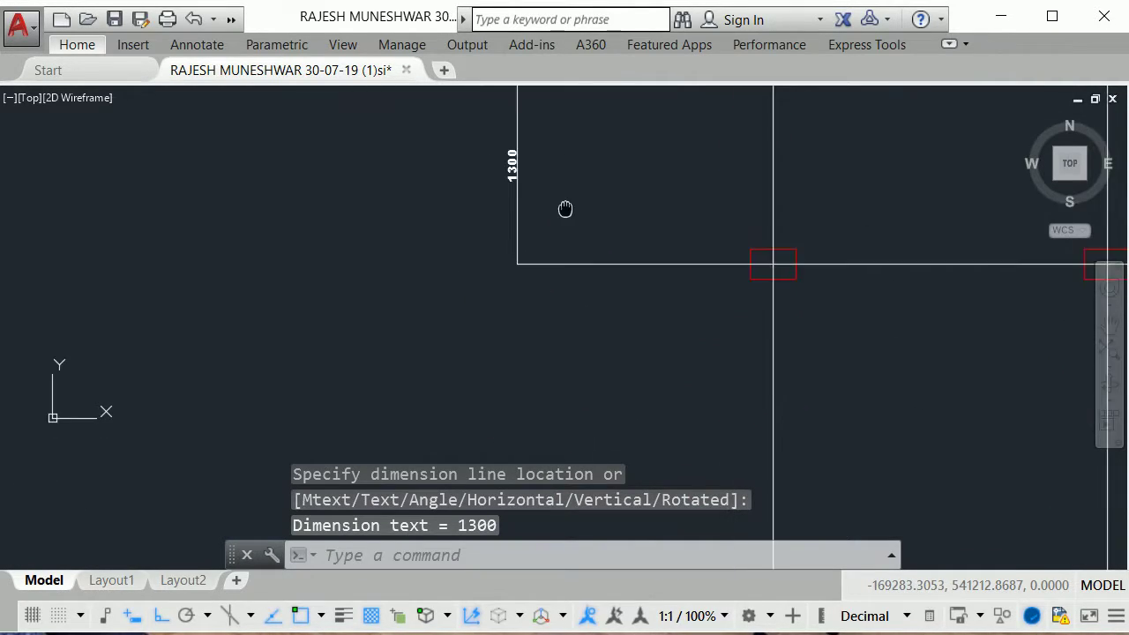
scroll(565, 209, down, 2)
scroll(577, 282, up, 1)
scroll(661, 217, up, 1)
Step: Add a 3303 vertical dimension and another left-edge grid dimension
key(Return)
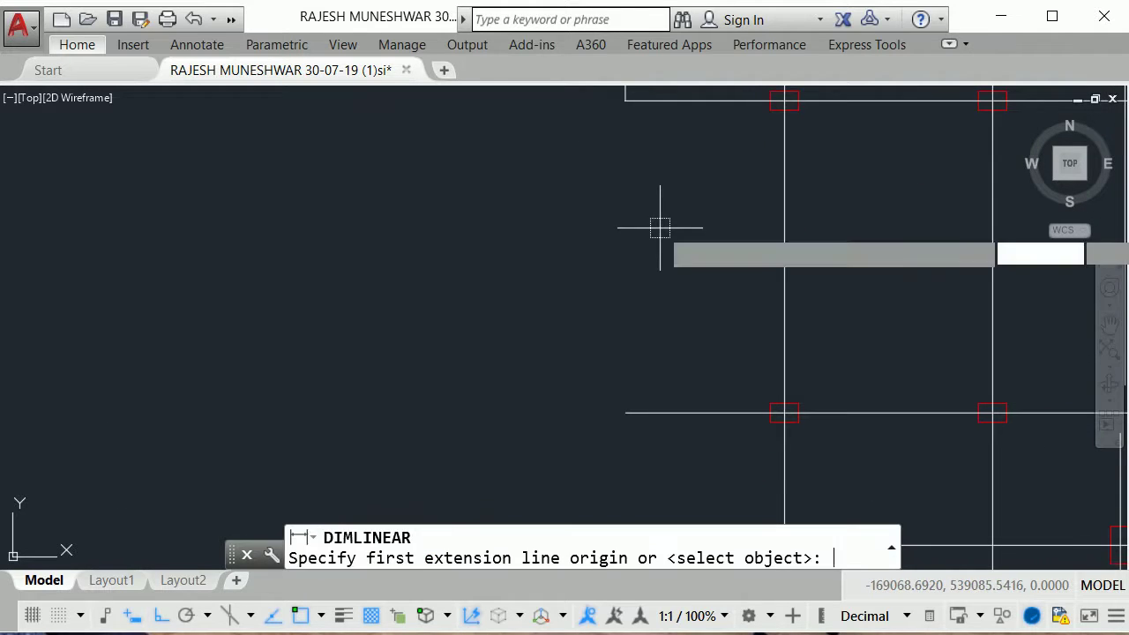
click(626, 101)
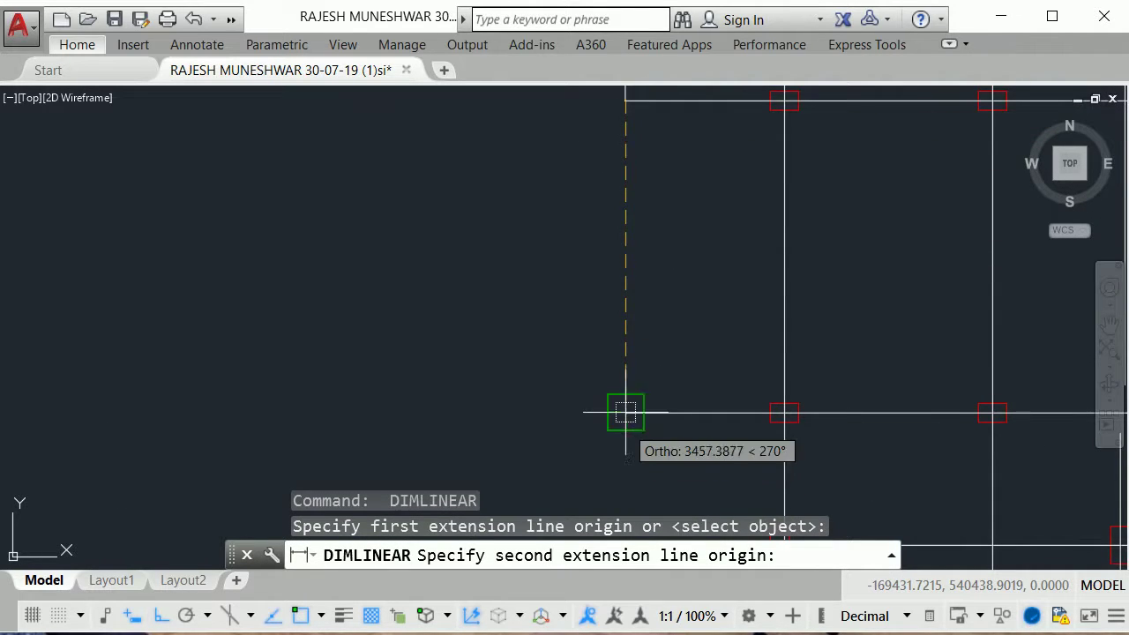
click(625, 412)
click(626, 409)
scroll(572, 290, down, 3)
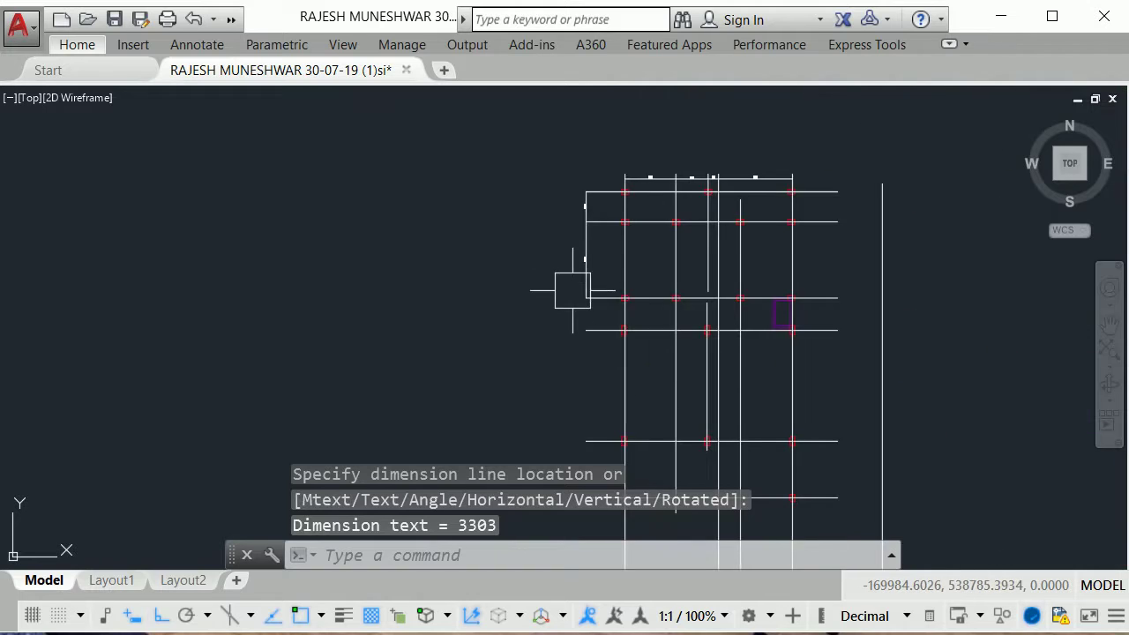
middle_drag(615, 330, 529, 277)
scroll(527, 277, up, 2)
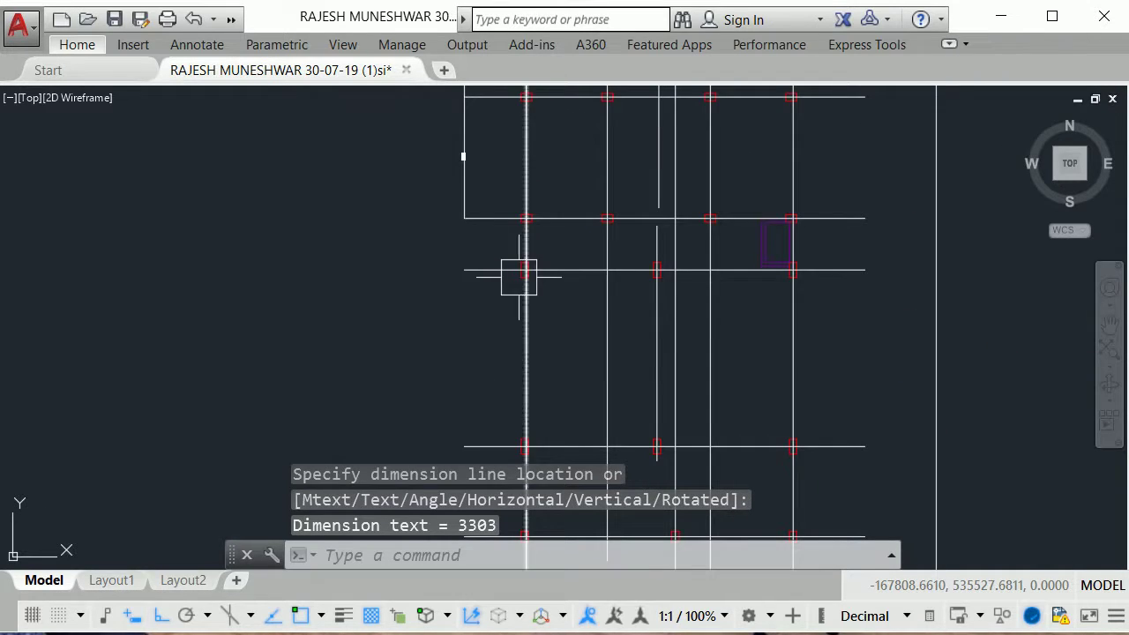
key(Return)
click(462, 220)
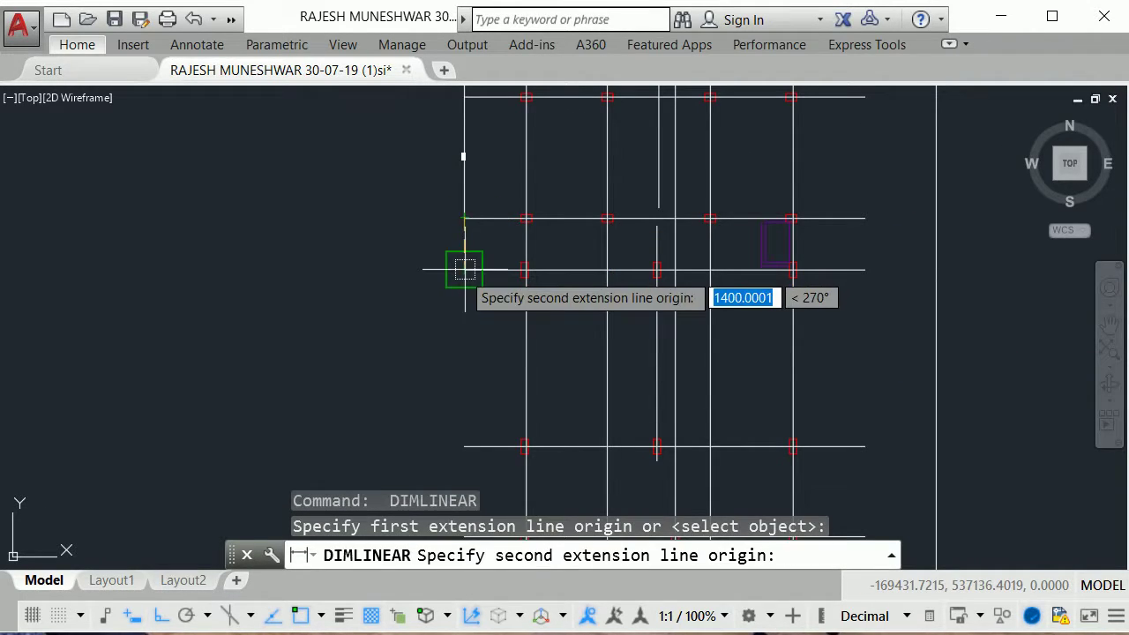
click(465, 269)
click(479, 269)
middle_drag(502, 383, 503, 295)
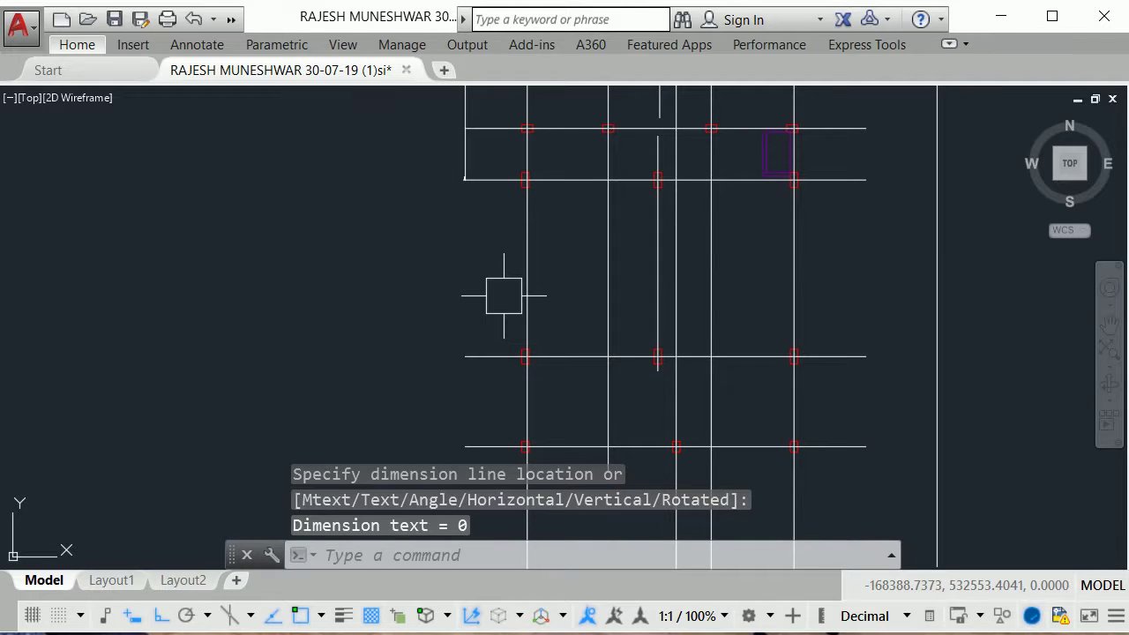
Step: Add one more vertical dimension along the grid's left edge and inspect that side
key(Return)
click(465, 179)
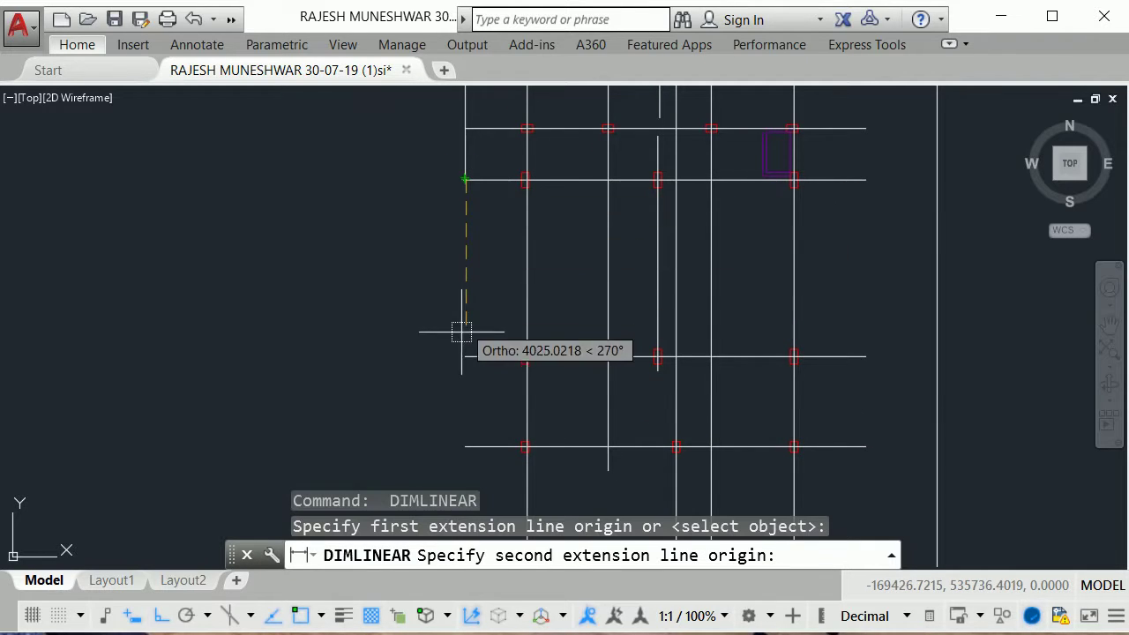
click(462, 356)
click(461, 359)
right_click(462, 359)
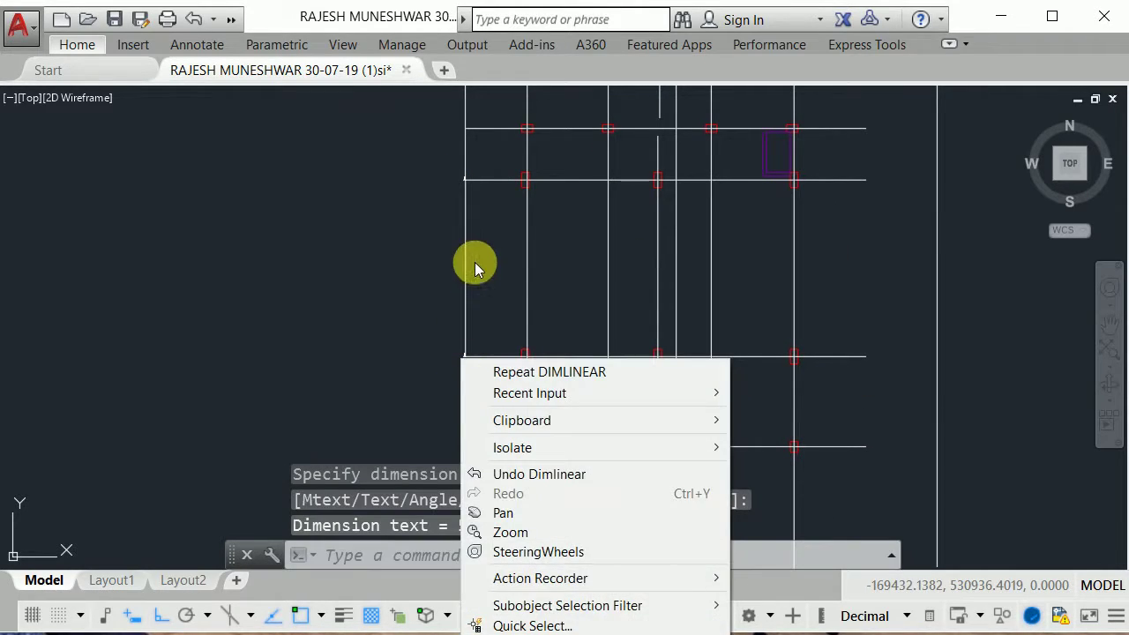
click(475, 264)
key(Escape)
scroll(479, 305, up, 3)
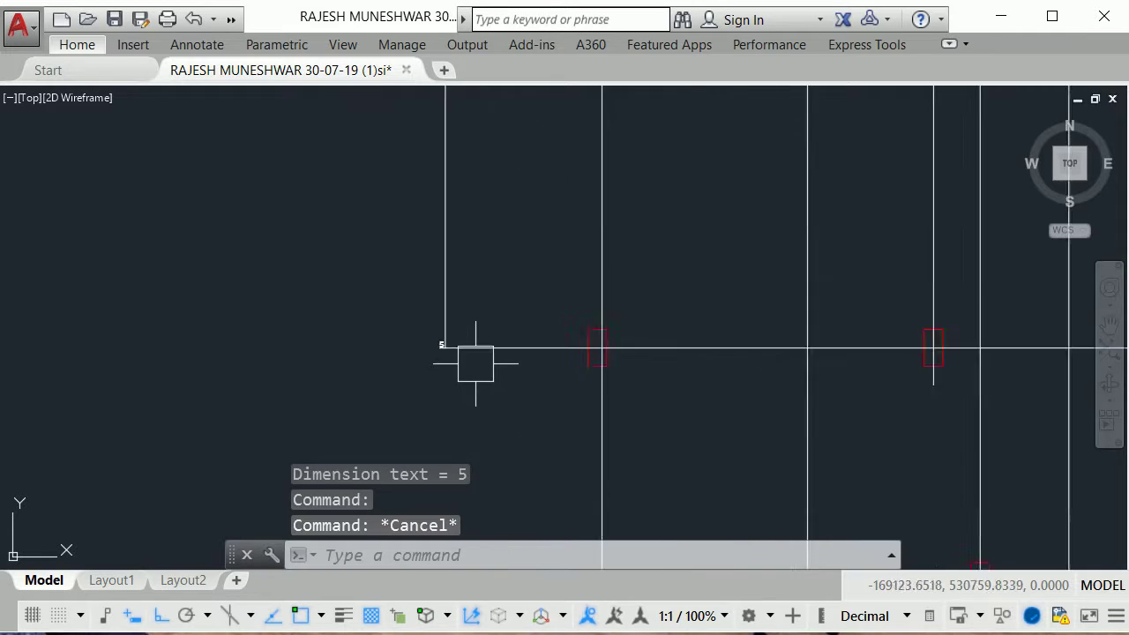
scroll(427, 290, up, 2)
scroll(429, 309, down, 1)
scroll(434, 365, down, 2)
scroll(479, 259, down, 3)
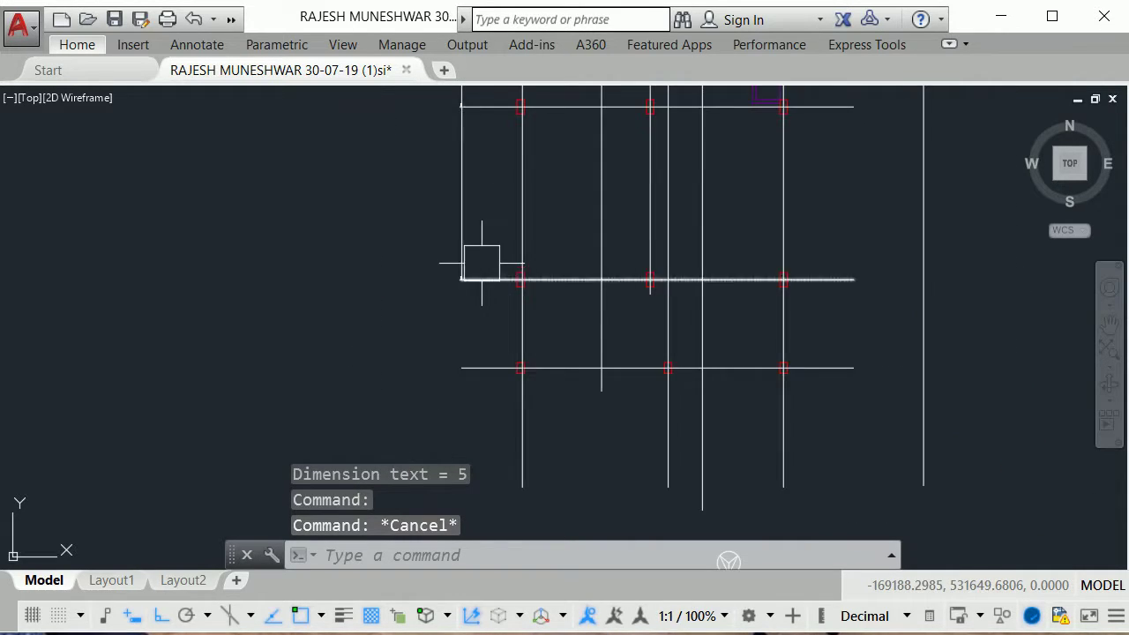
scroll(456, 415, down, 2)
scroll(462, 341, up, 3)
scroll(434, 253, up, 2)
scroll(368, 197, up, 2)
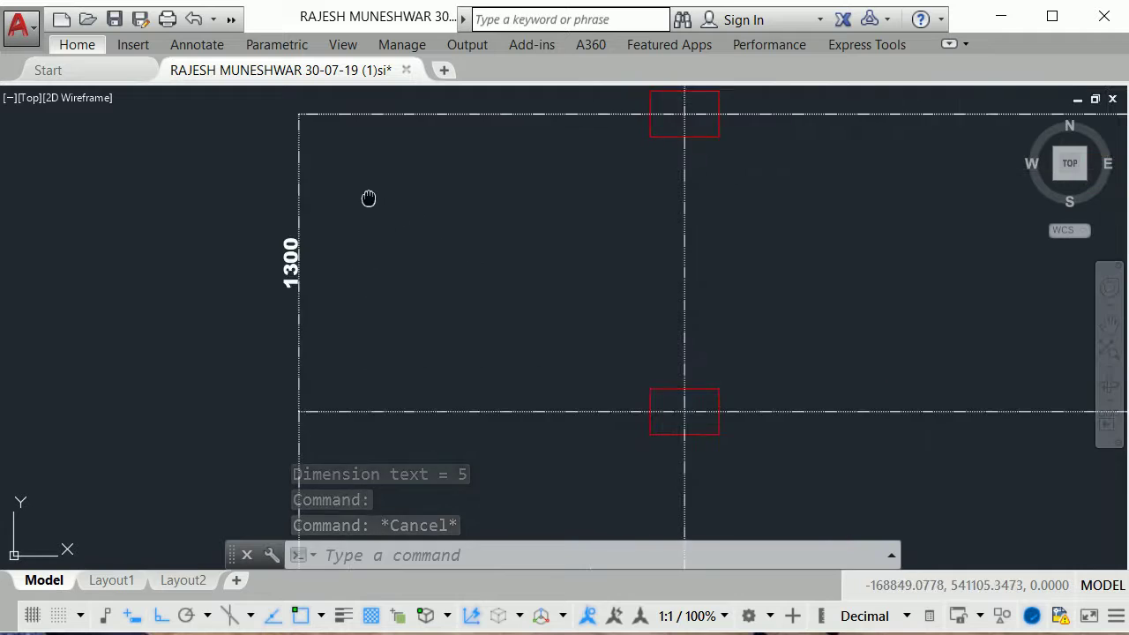
scroll(520, 231, up, 1)
scroll(537, 133, down, 2)
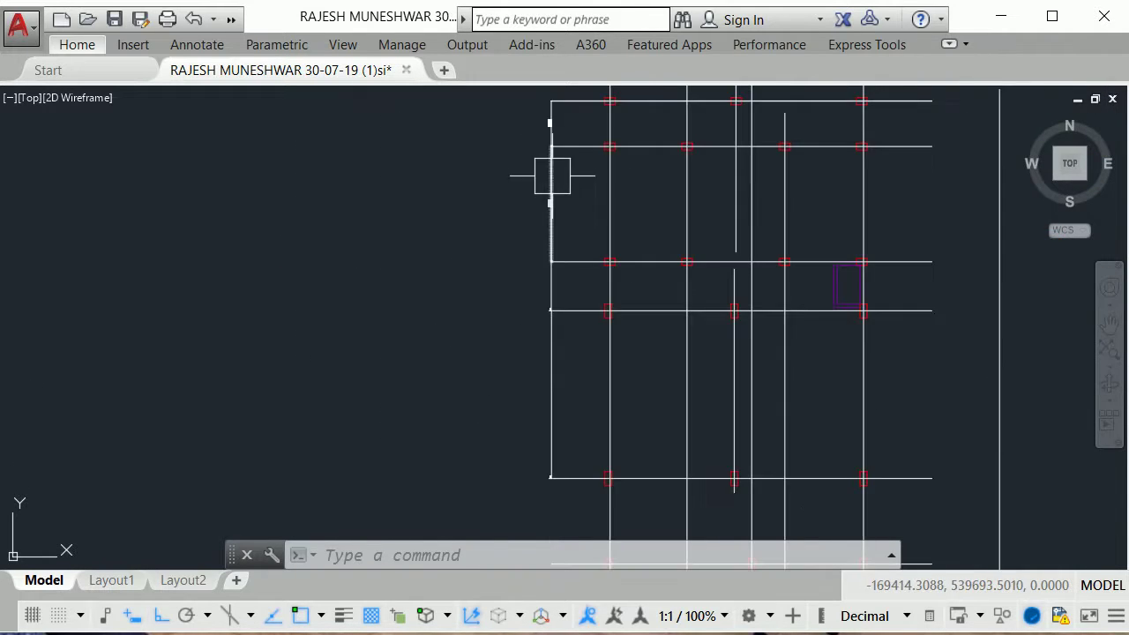
scroll(555, 274, up, 2)
middle_drag(555, 274, 519, 337)
scroll(509, 390, down, 2)
scroll(503, 394, up, 1)
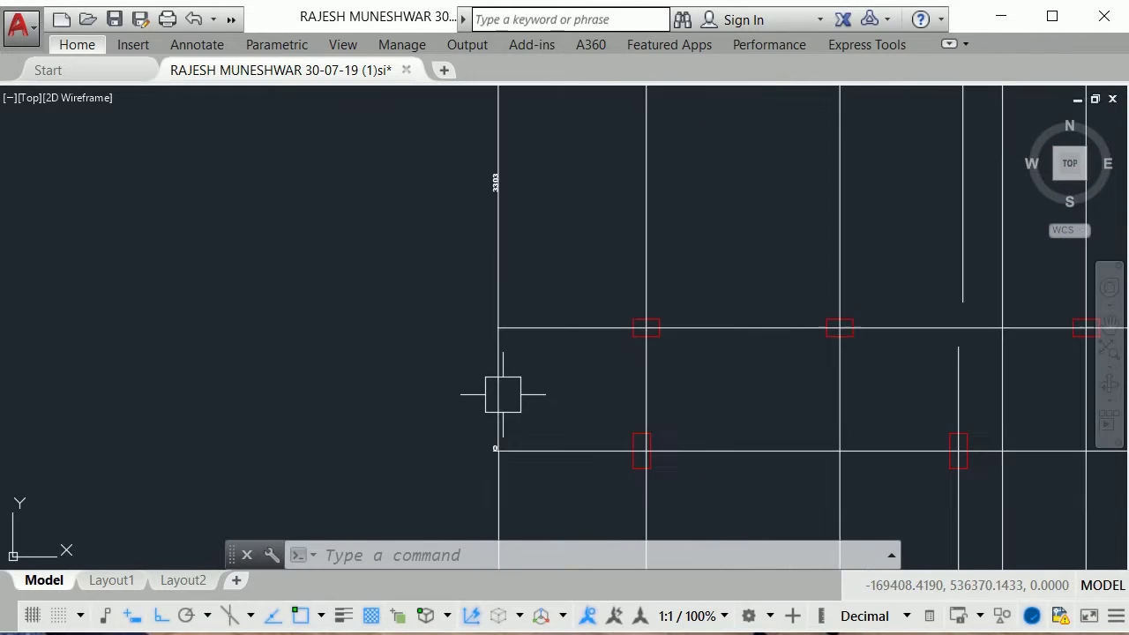
Step: Erase the stray left-edge line and add a 1400 vertical dimension left of the grid
key(Delete)
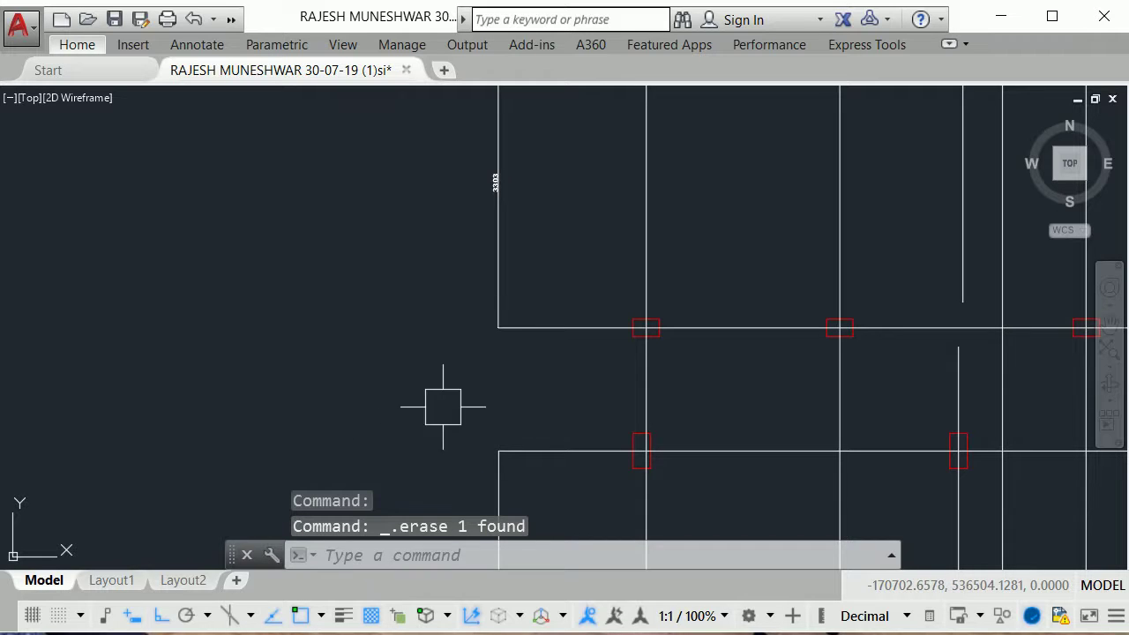
text(Dli)
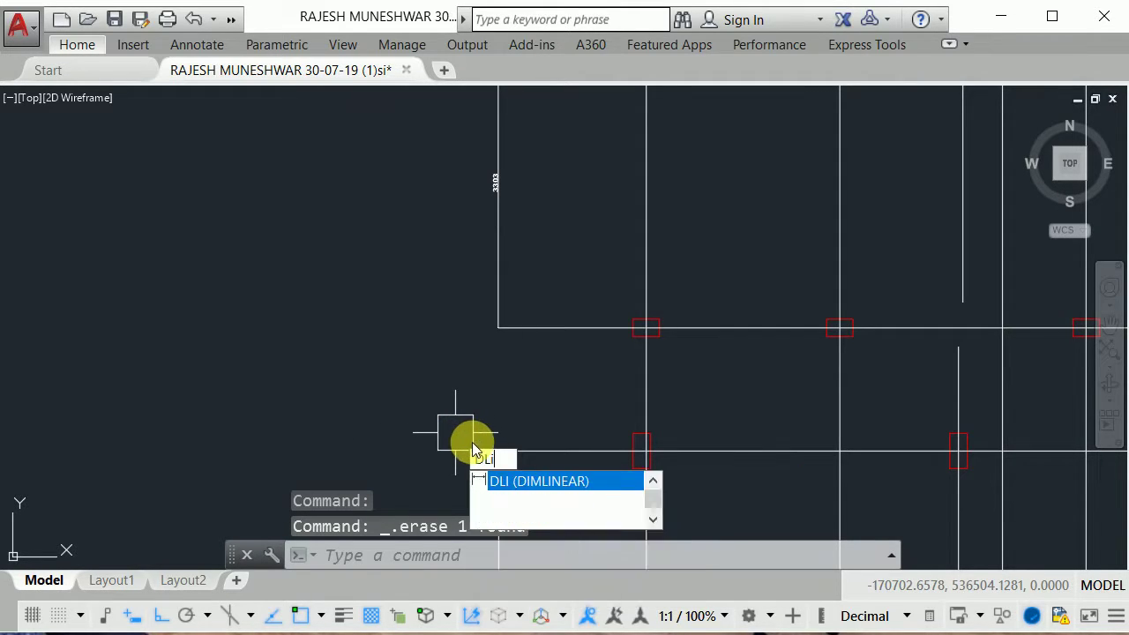
key(Return)
click(537, 330)
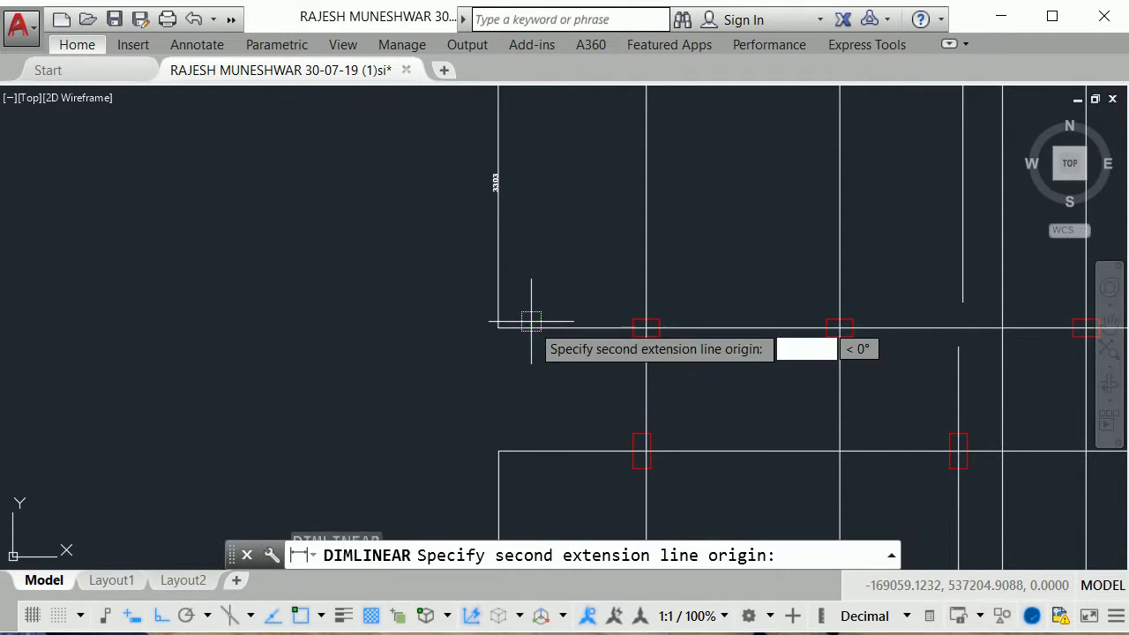
click(524, 452)
right_click(519, 454)
click(519, 452)
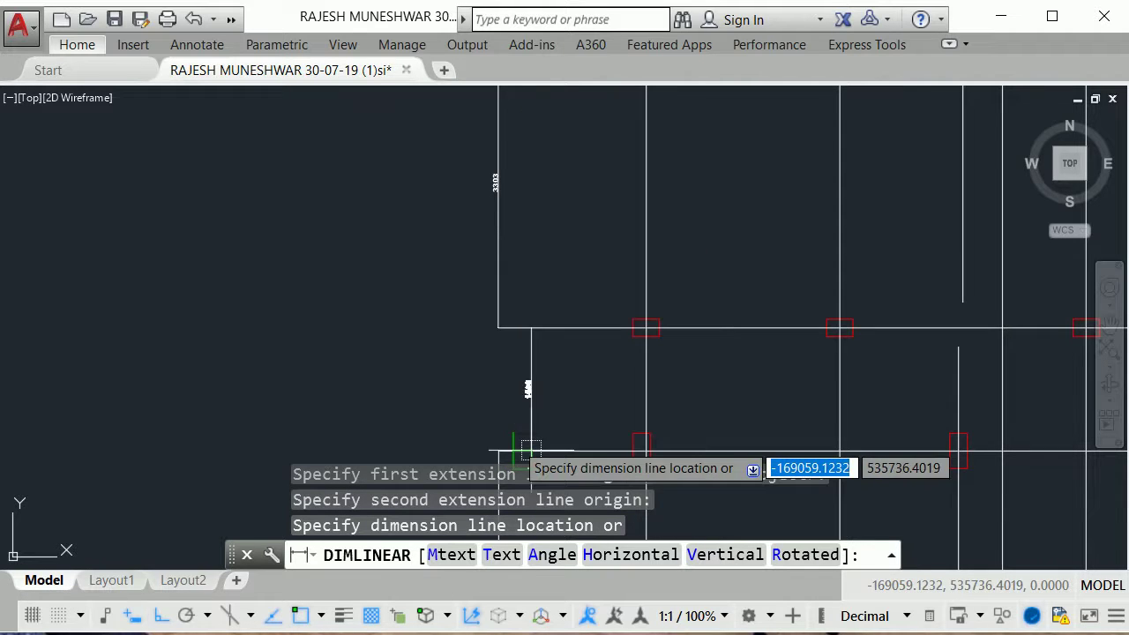
click(498, 451)
Step: Add a 4800 vertical dimension along the grid's left edge
middle_drag(531, 427, 517, 197)
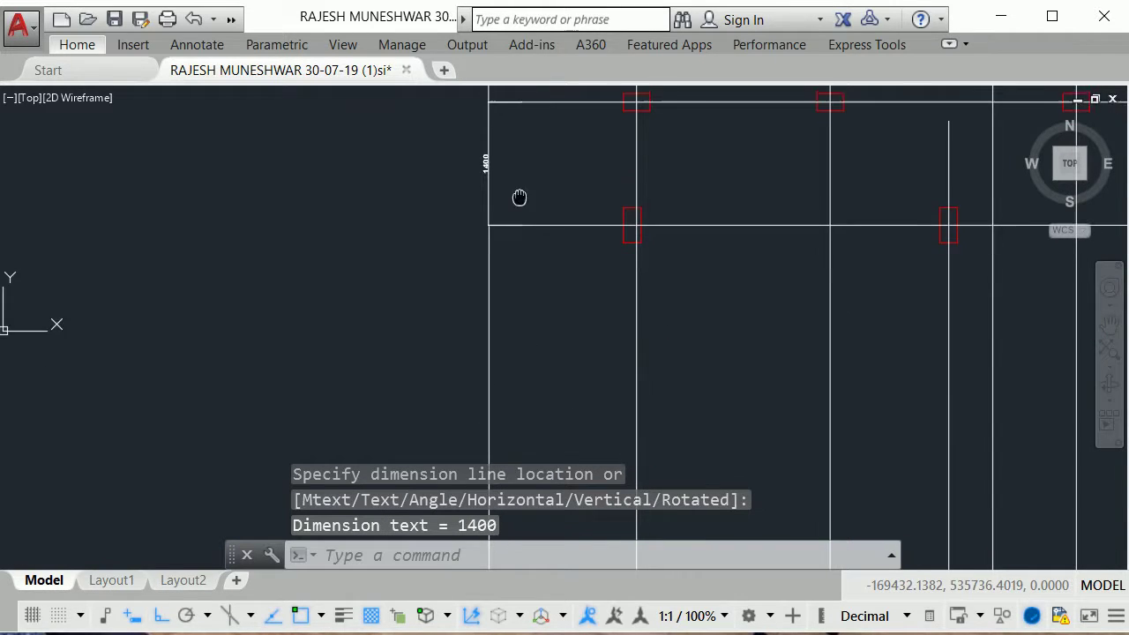
key(Return)
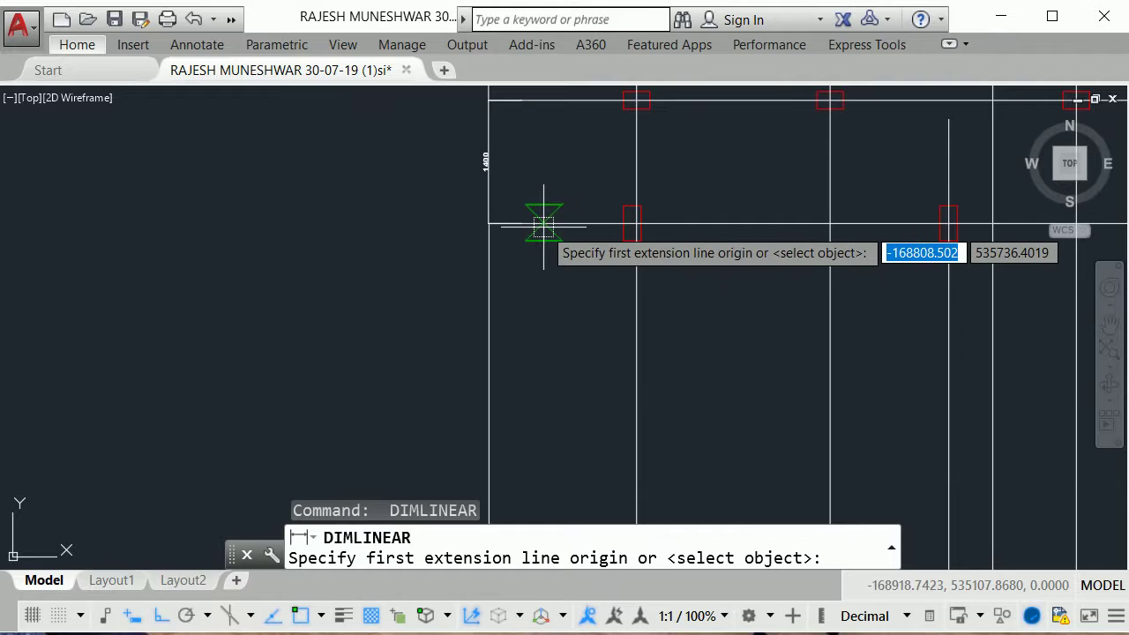
scroll(533, 225, down, 2)
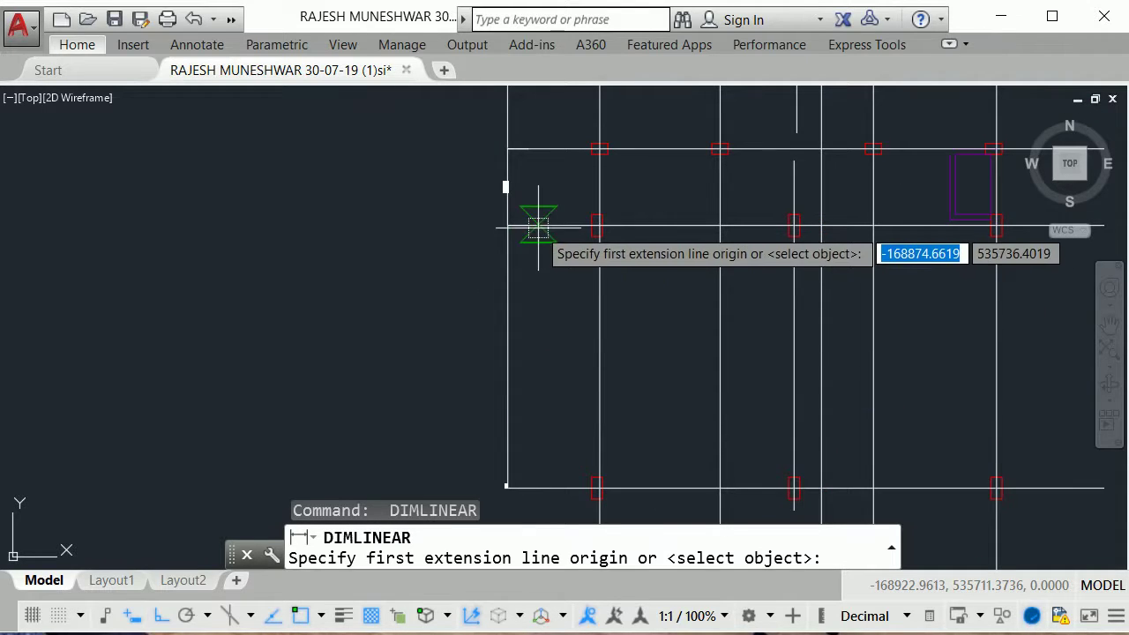
click(539, 227)
click(527, 481)
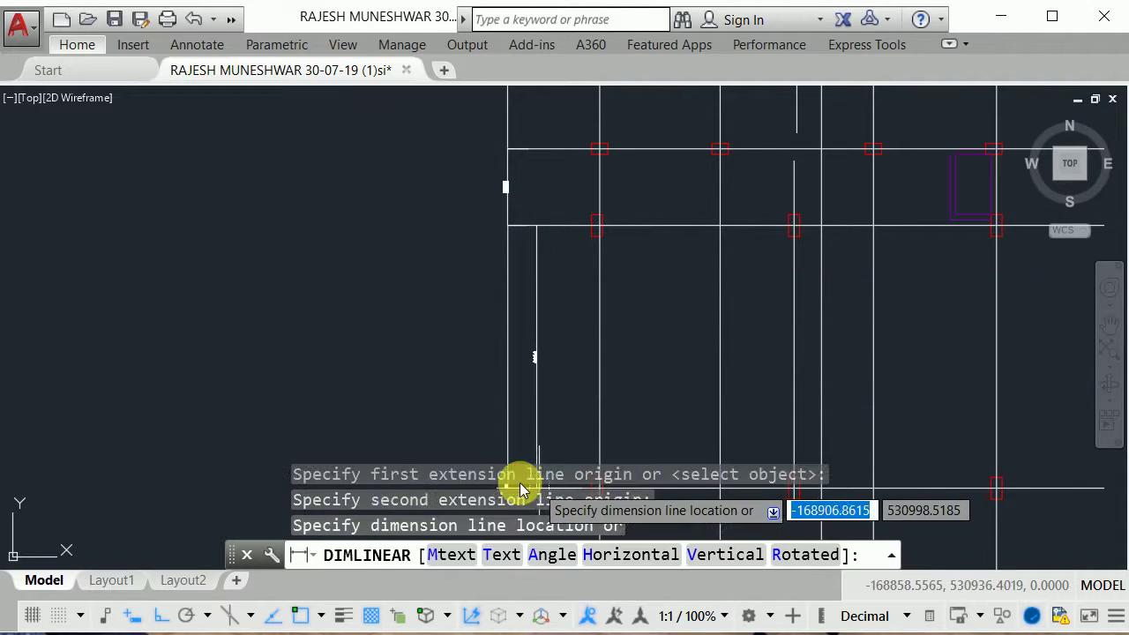
click(507, 407)
right_click(509, 408)
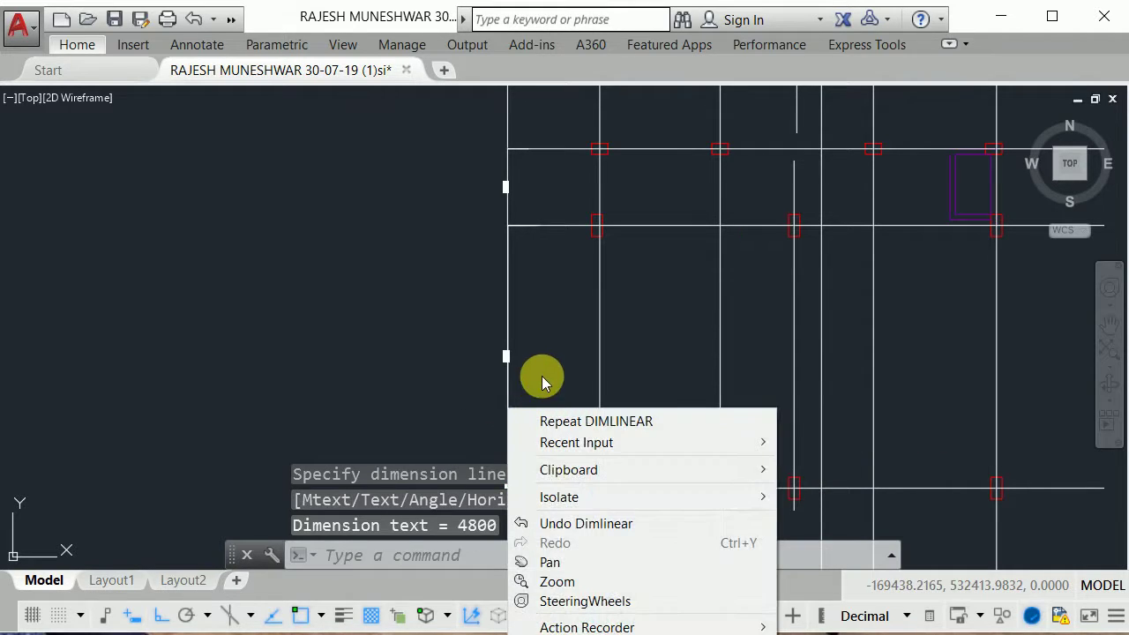
key(Escape)
key(Escape)
Step: Find and delete the tiny stray 5 dimension
scroll(542, 360, down, 3)
middle_drag(541, 361, 675, 448)
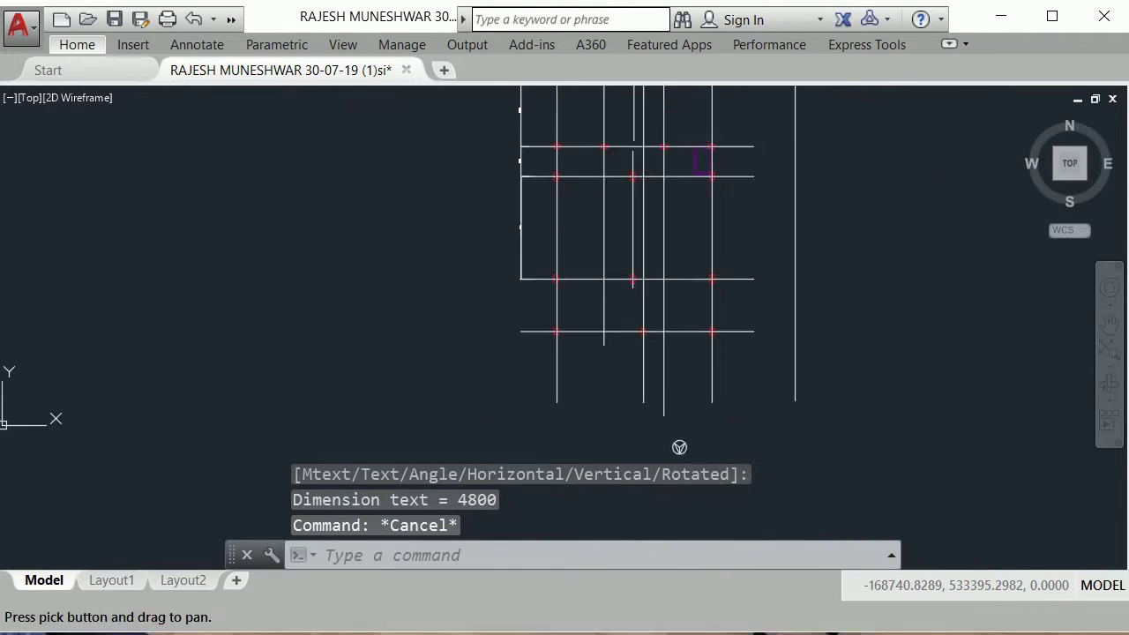
scroll(513, 255, up, 5)
scroll(494, 274, up, 3)
scroll(544, 254, up, 3)
click(583, 216)
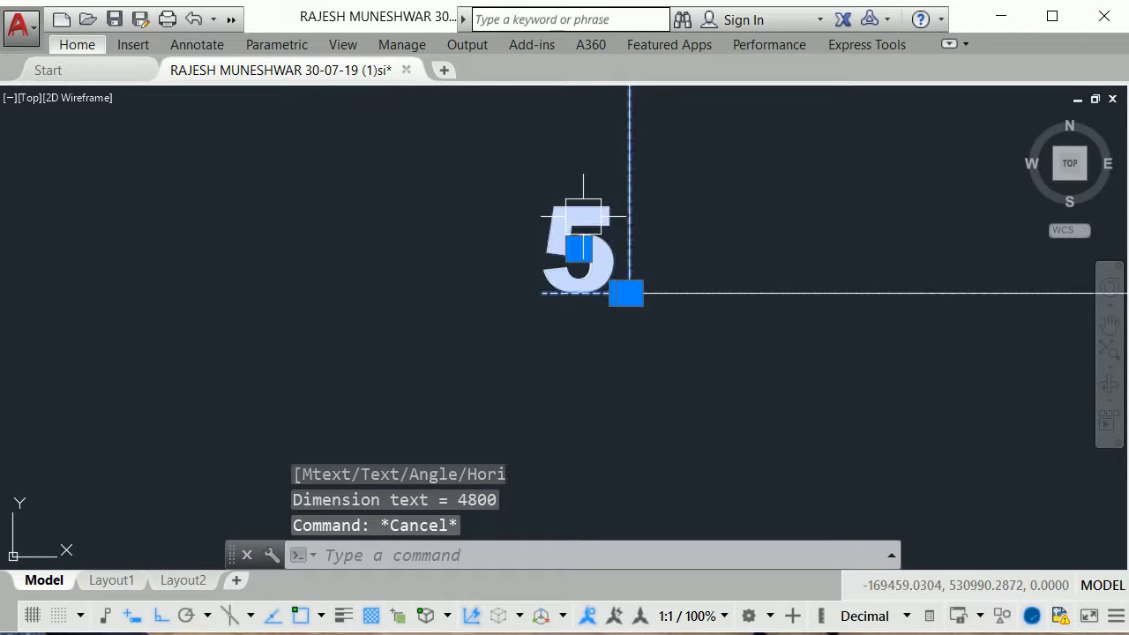
key(Delete)
scroll(429, 347, down, 3)
scroll(600, 308, down, 3)
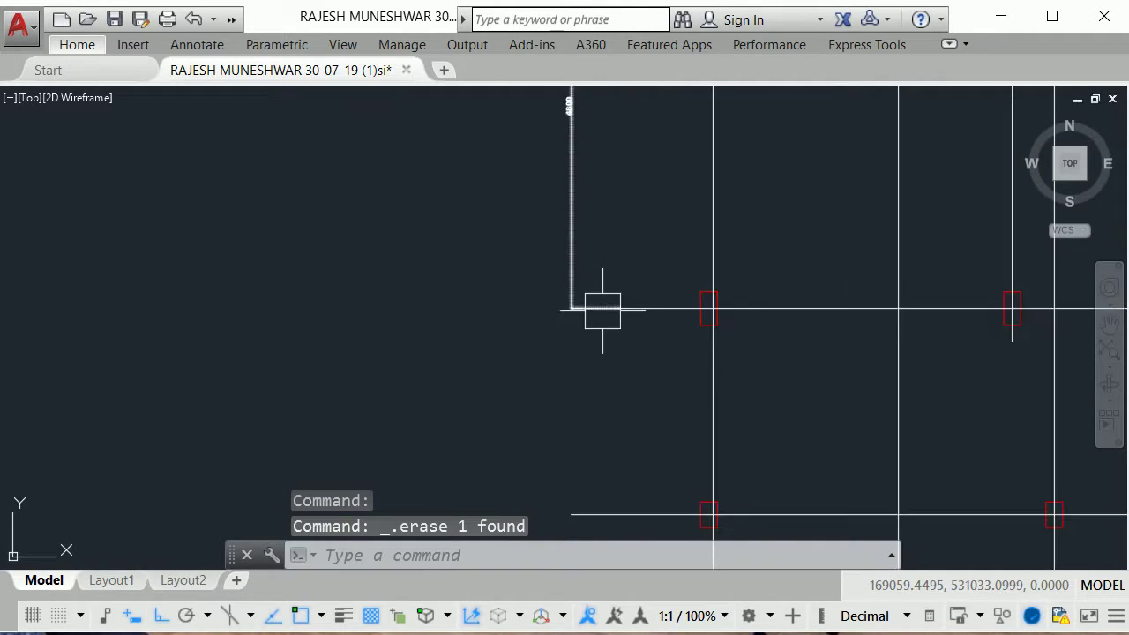
mouse_move(600, 308)
middle_down()
mouse_move(505, 439)
mouse_move(327, 479)
middle_up()
scroll(333, 282, down, 2)
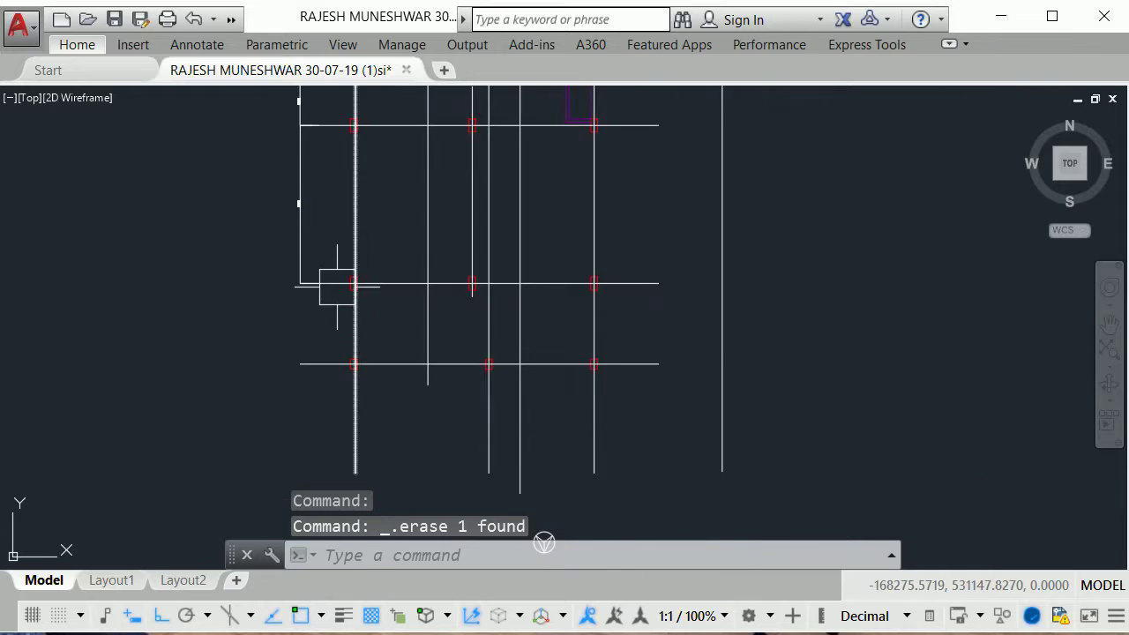
scroll(369, 296, up, 3)
scroll(380, 317, up, 2)
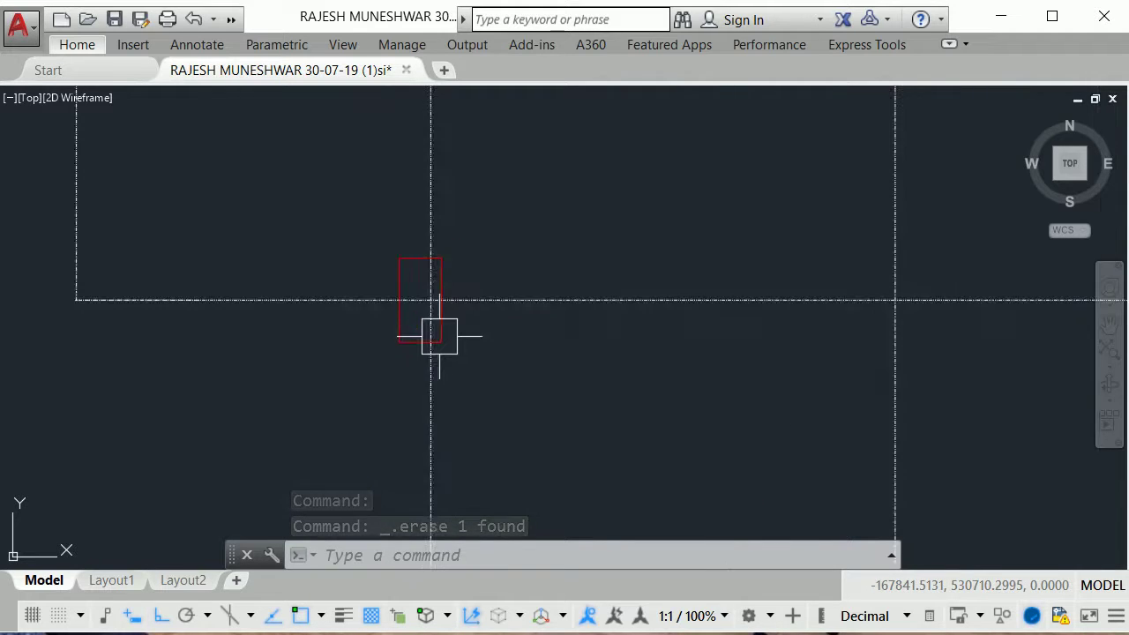
scroll(439, 318, up, 2)
scroll(442, 299, down, 3)
middle_drag(551, 154, 546, 461)
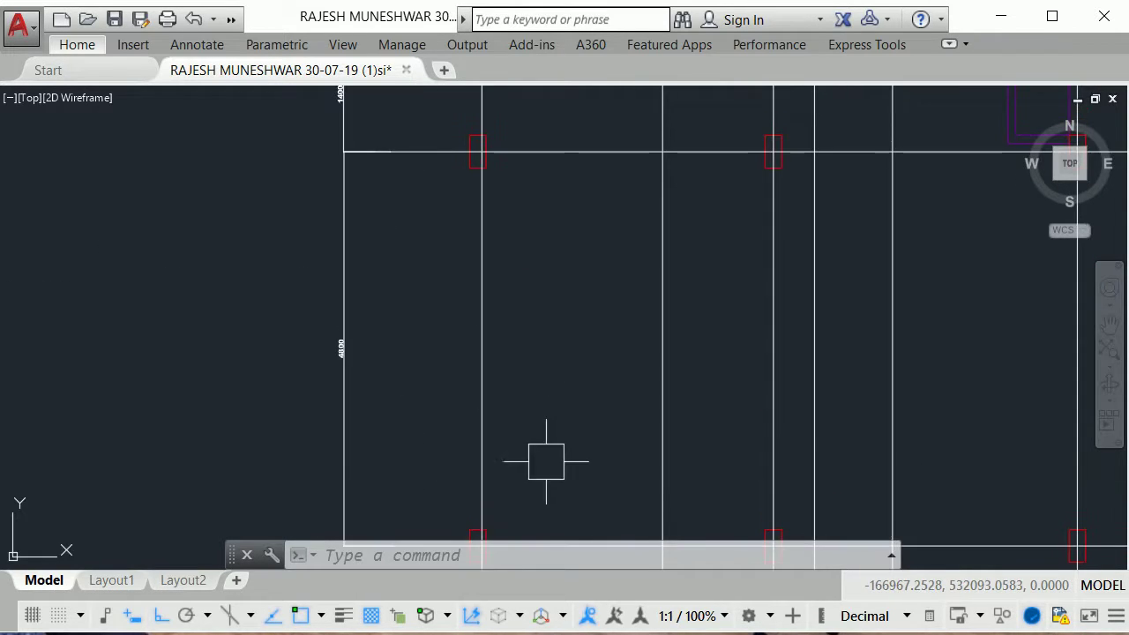
scroll(536, 422, down, 3)
middle_drag(520, 164, 512, 275)
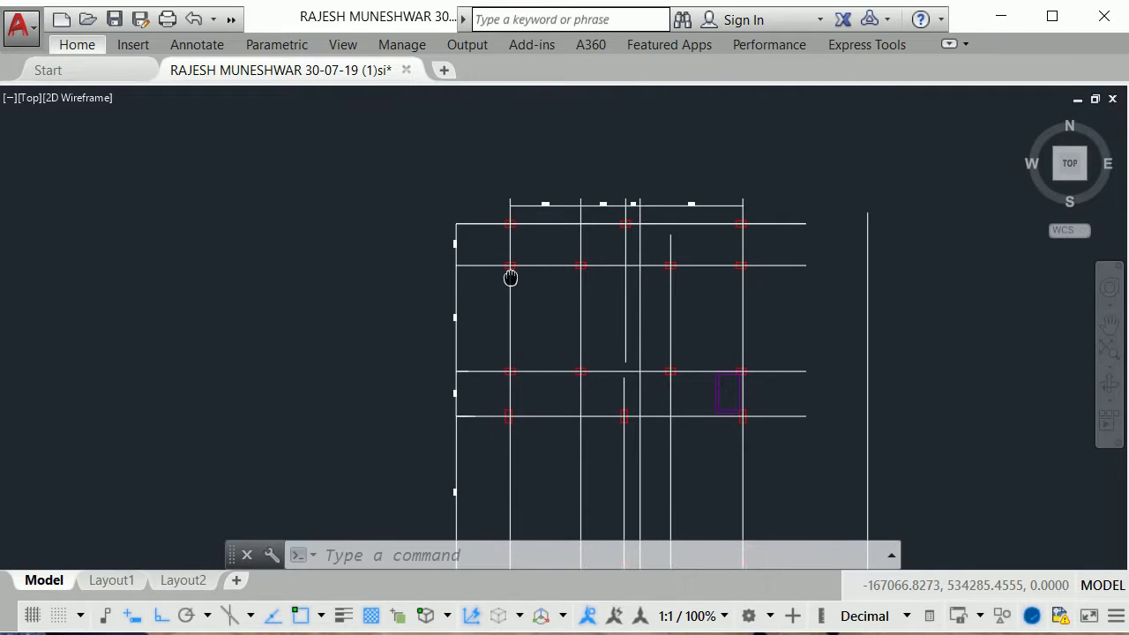
scroll(504, 418, up, 4)
scroll(541, 429, down, 2)
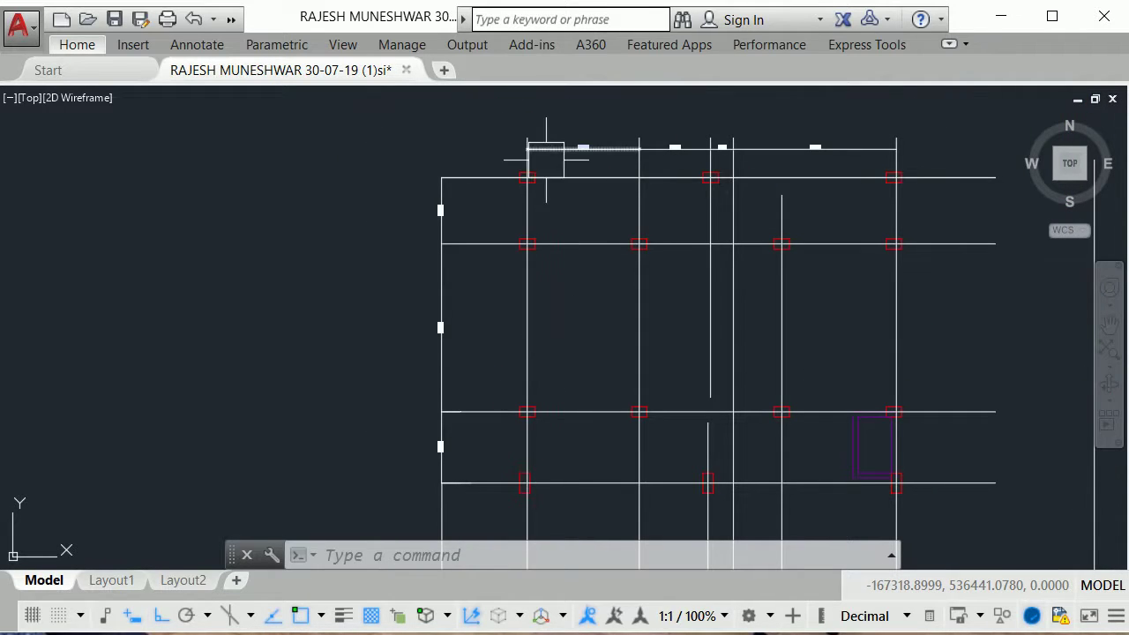
scroll(527, 418, up, 3)
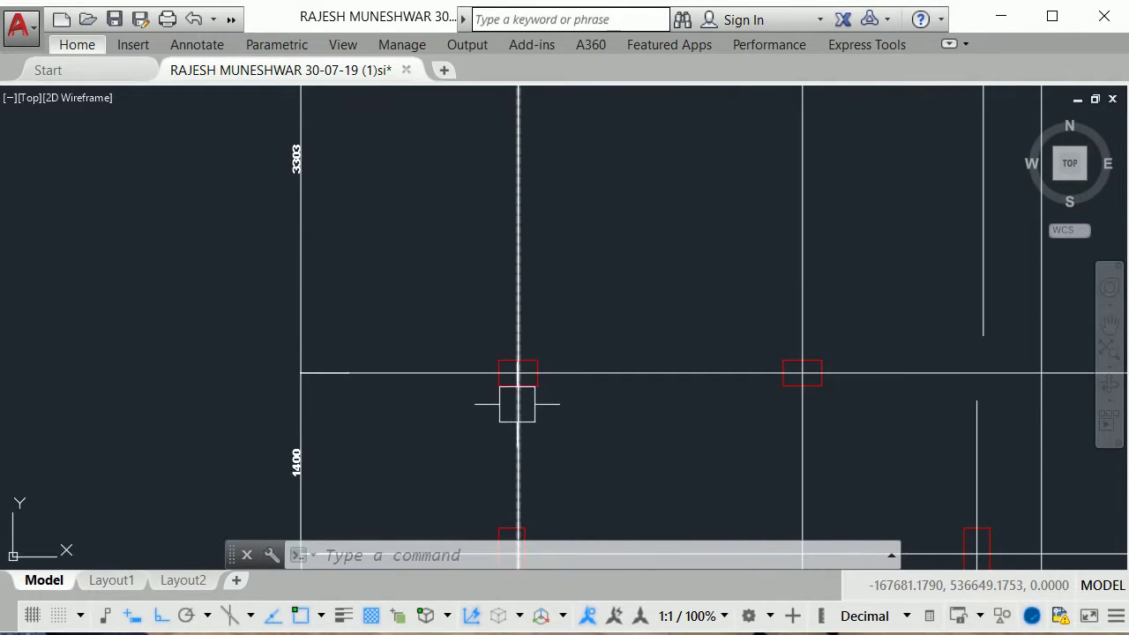
middle_drag(545, 439, 561, 247)
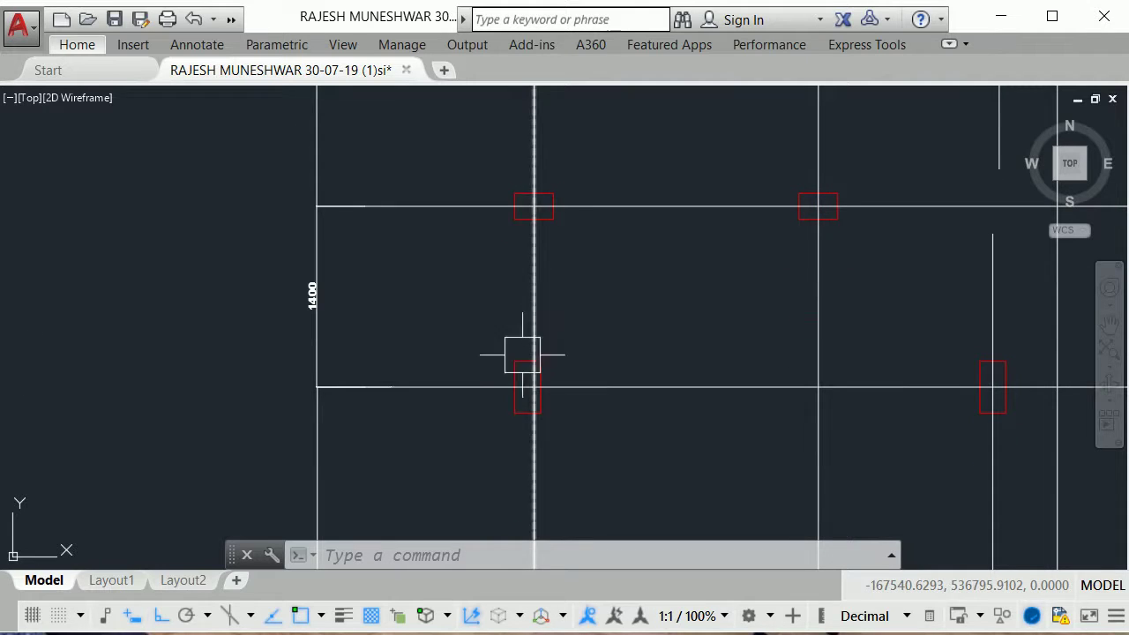
scroll(527, 372, up, 5)
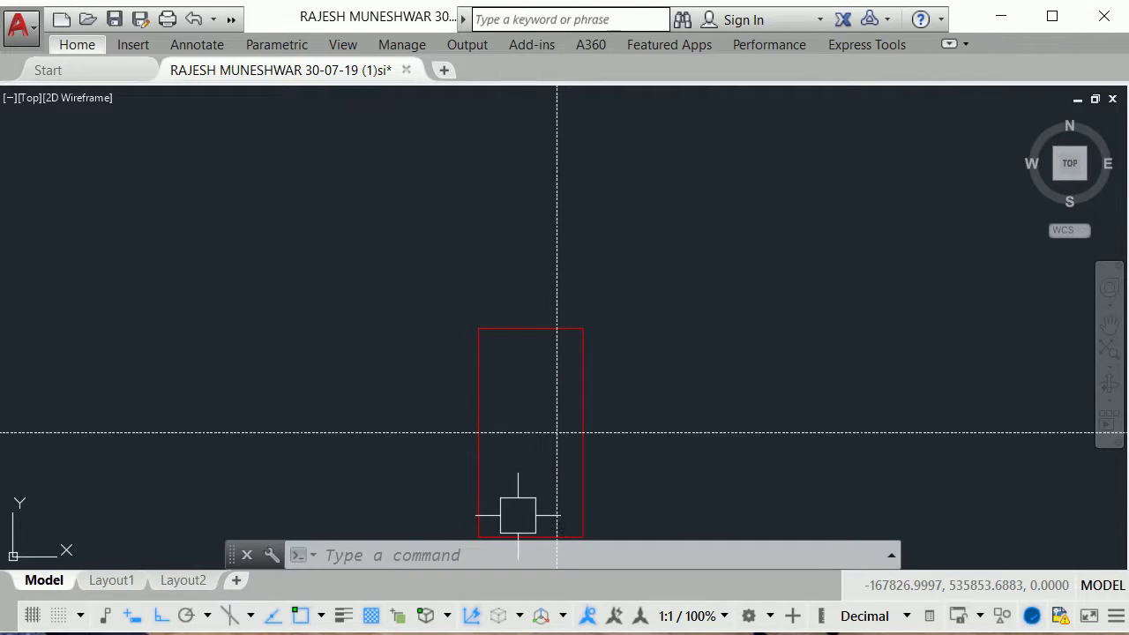
scroll(538, 423, down, 2)
scroll(590, 383, down, 2)
scroll(624, 305, down, 4)
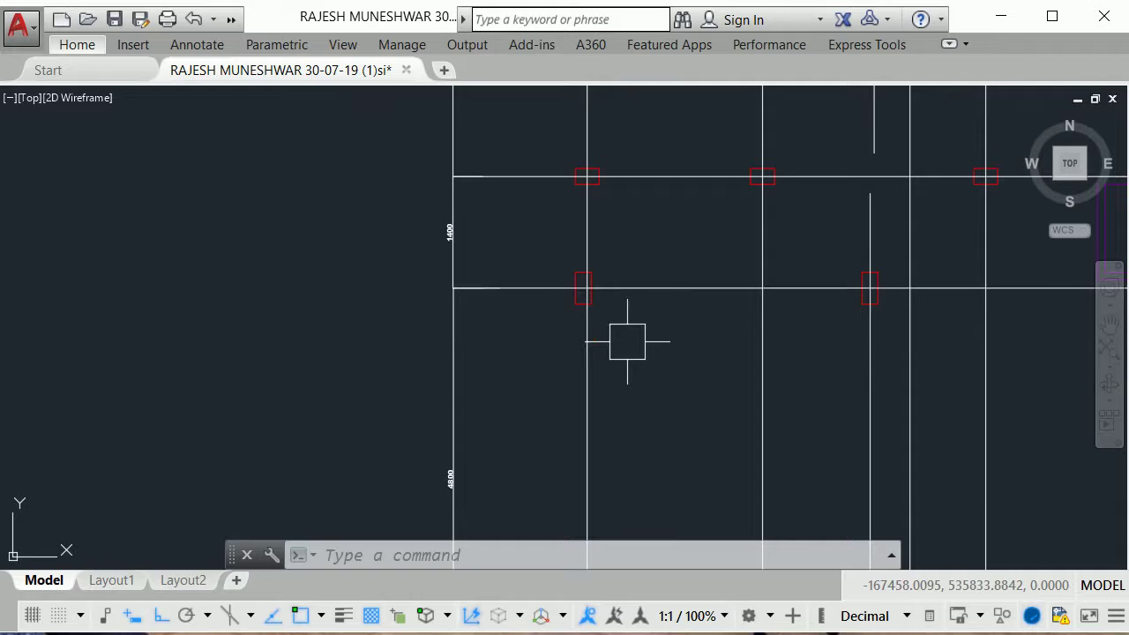
Step: Draw a vertical line straight down from the lower-left column corner
key(Escape)
key(Return)
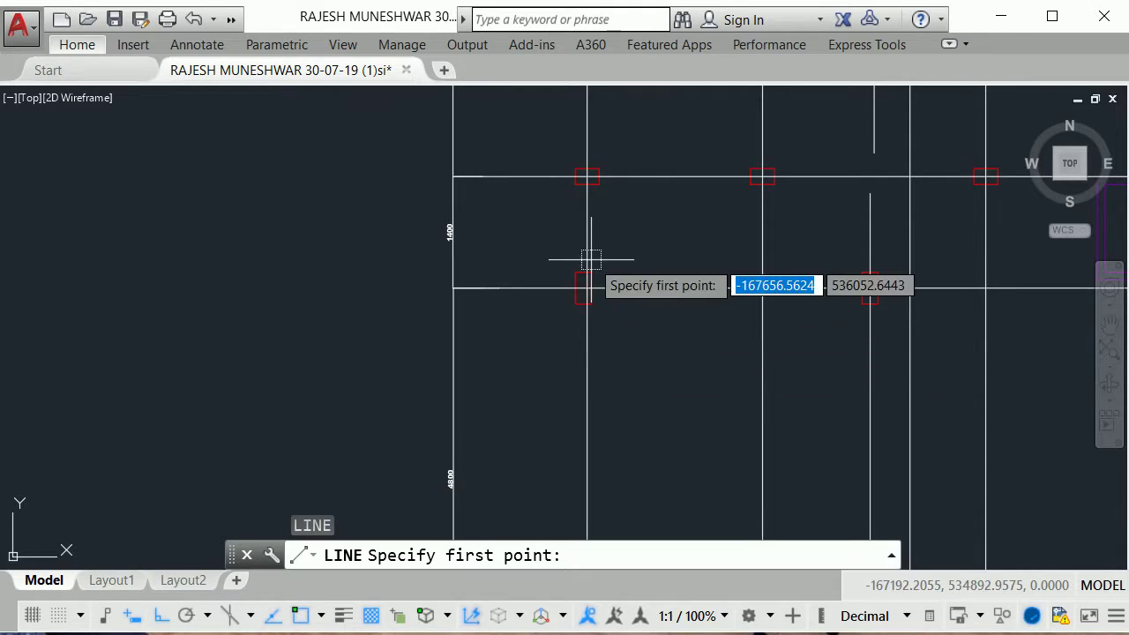
scroll(587, 251, up, 5)
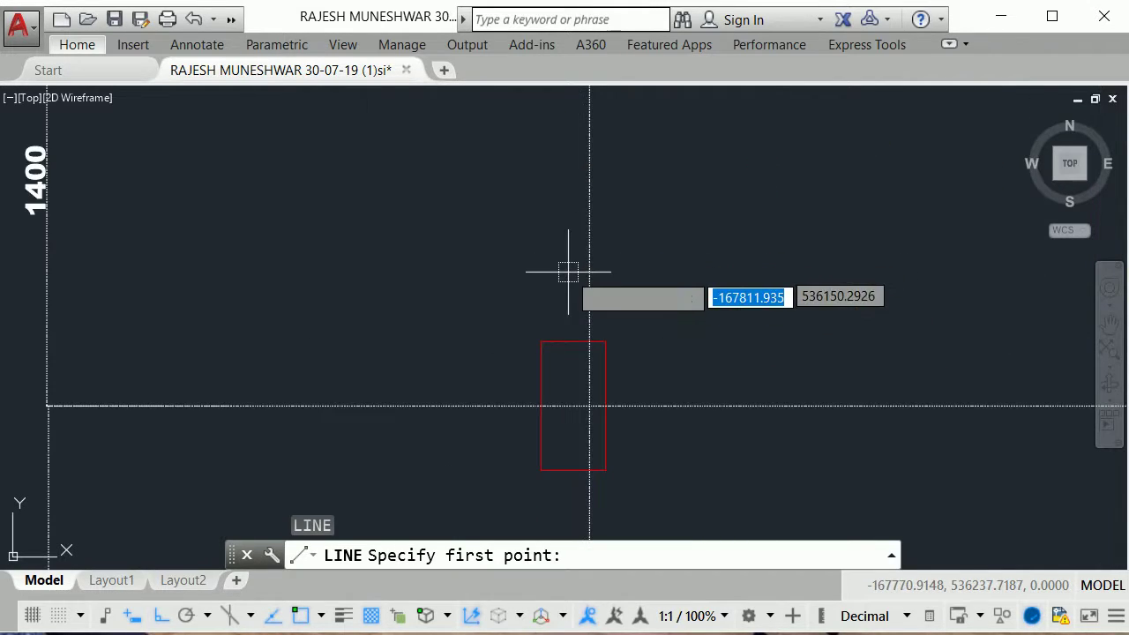
click(574, 340)
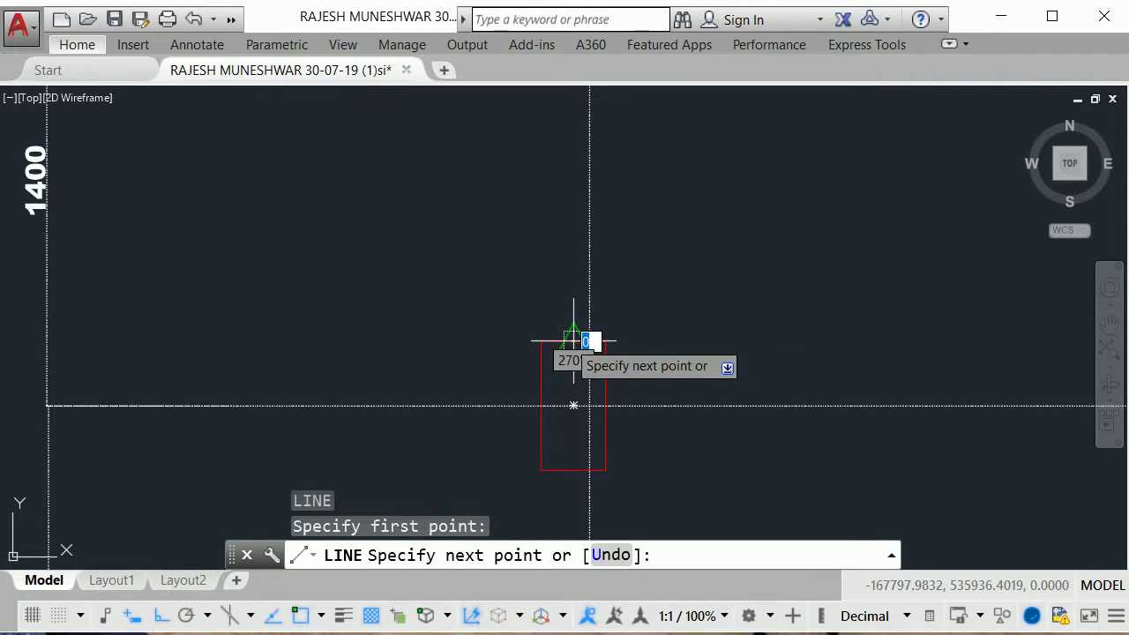
scroll(585, 341, up, 5)
scroll(591, 323, down, 2)
scroll(592, 353, up, 2)
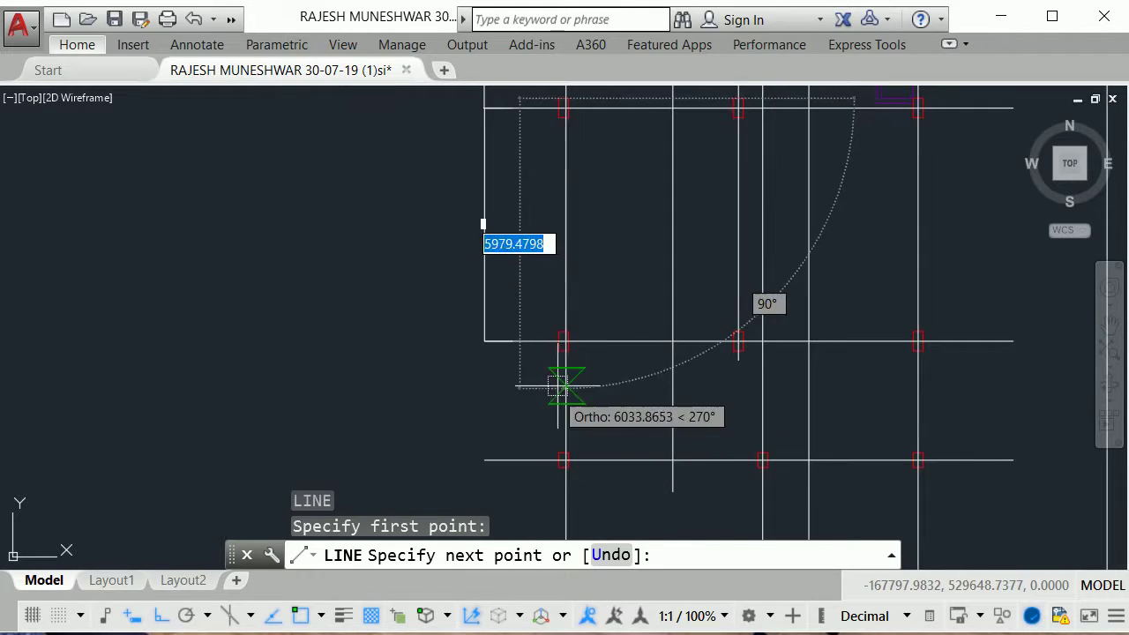
scroll(555, 353, up, 5)
scroll(563, 234, up, 3)
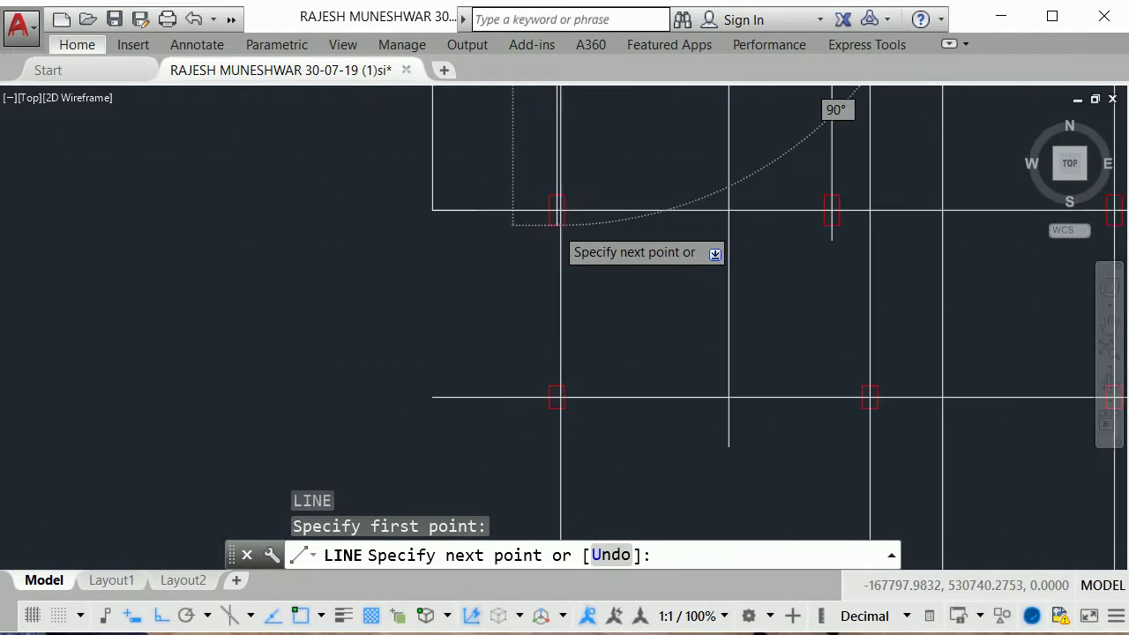
scroll(544, 352, down, 5)
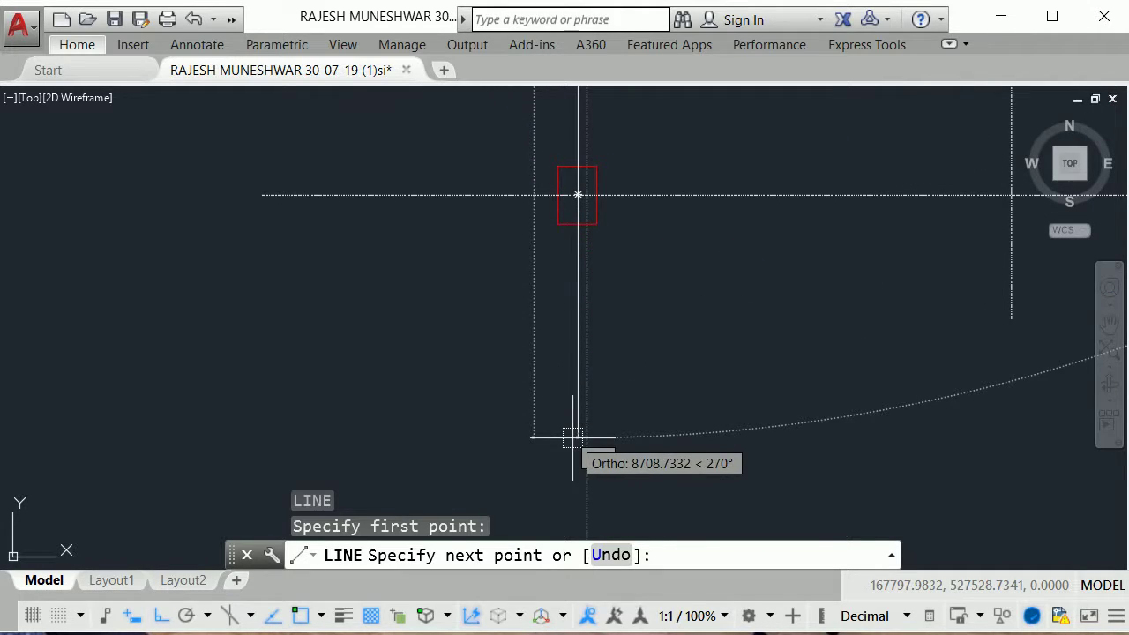
scroll(582, 437, down, 2)
scroll(573, 436, up, 2)
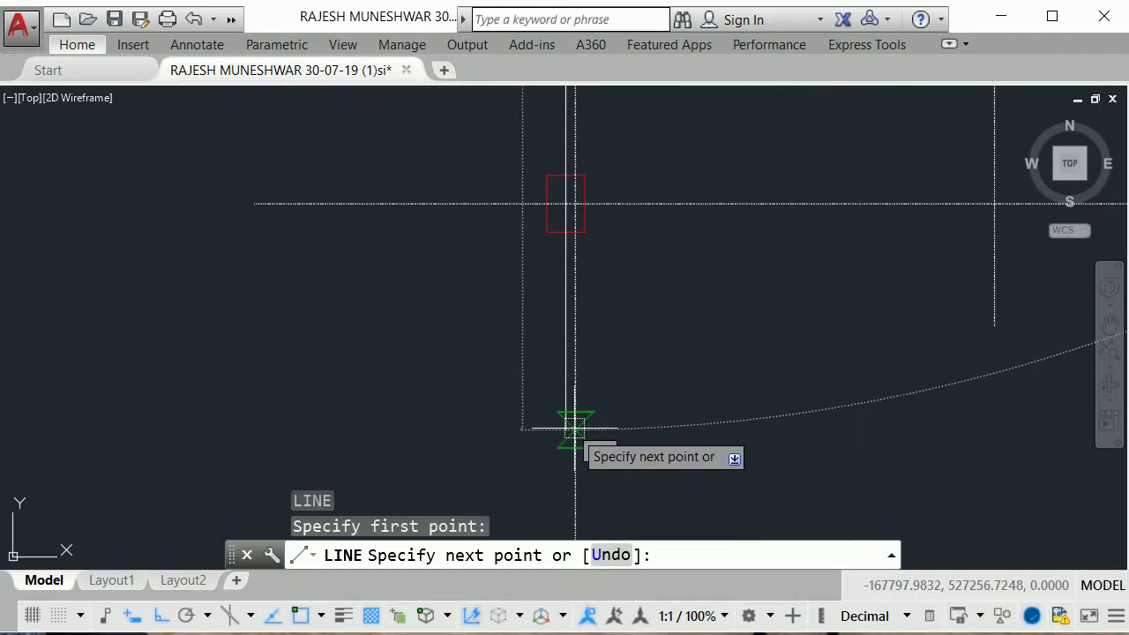
scroll(565, 403, up, 2)
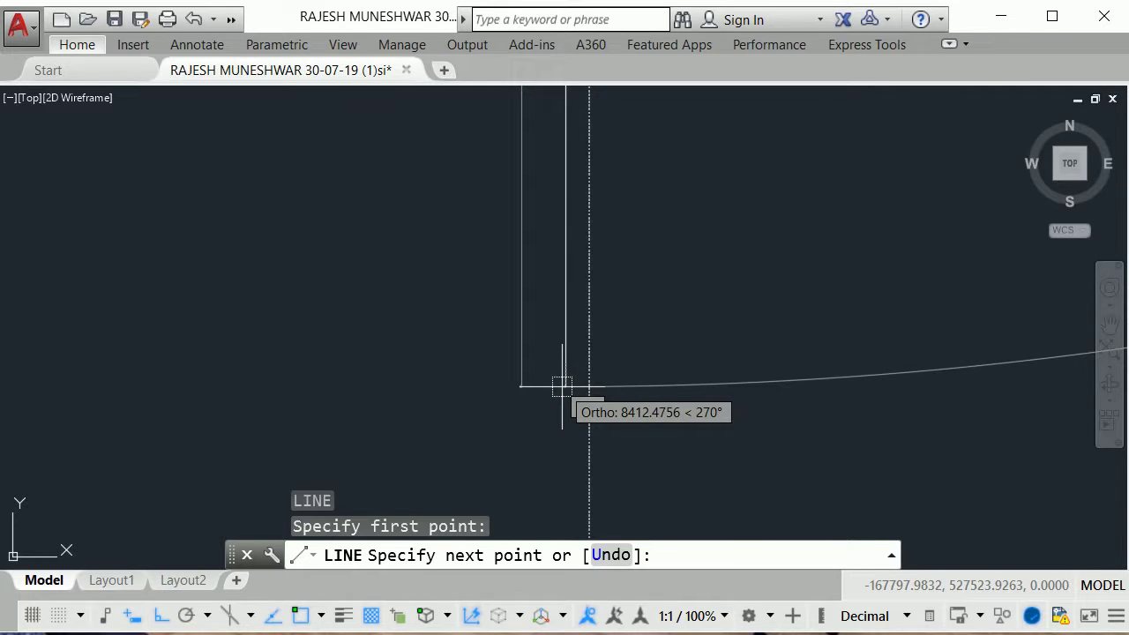
click(562, 387)
scroll(573, 406, up, 3)
key(Escape)
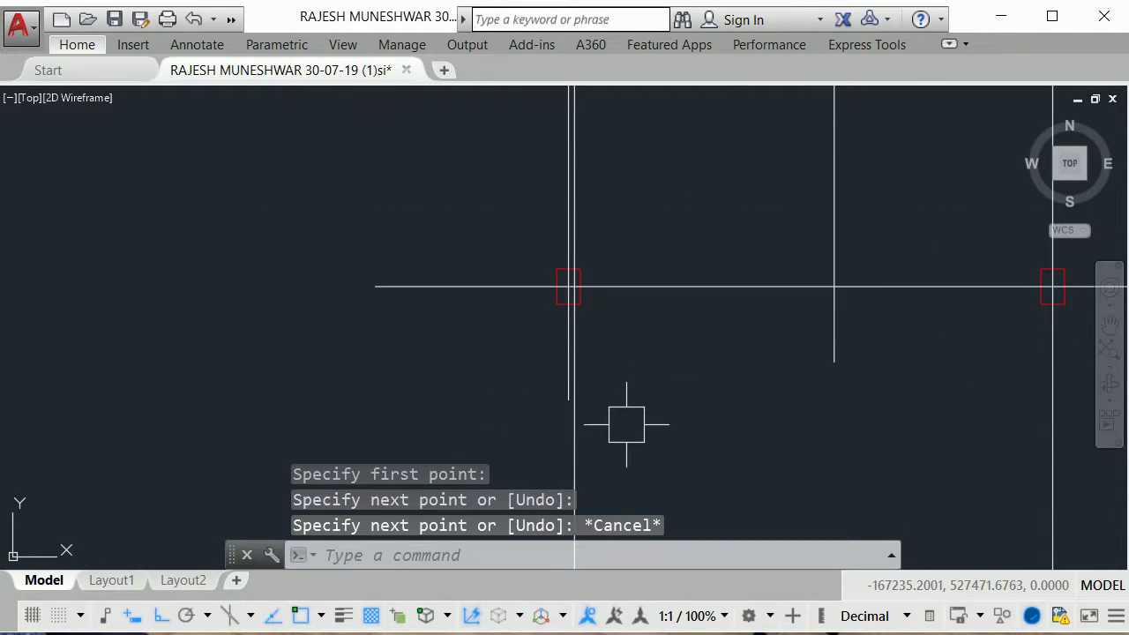
key(Escape)
Step: Draw a horizontal line across the bottom of the column grid from the corner
middle_drag(626, 421, 600, 396)
key(Return)
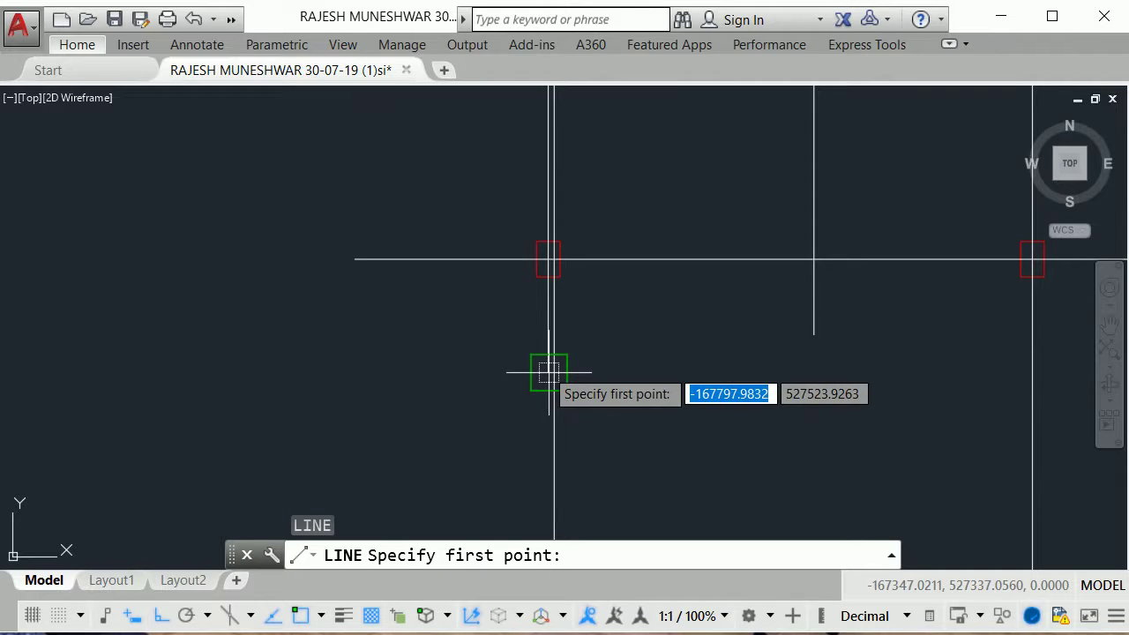
click(548, 369)
scroll(548, 369, down, 4)
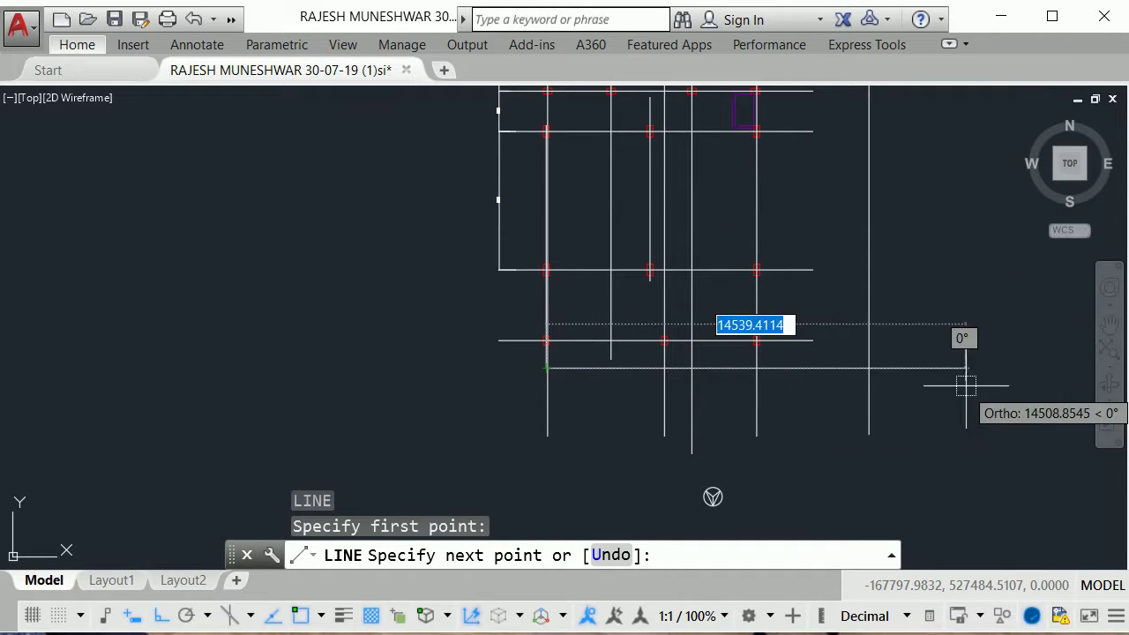
key(Escape)
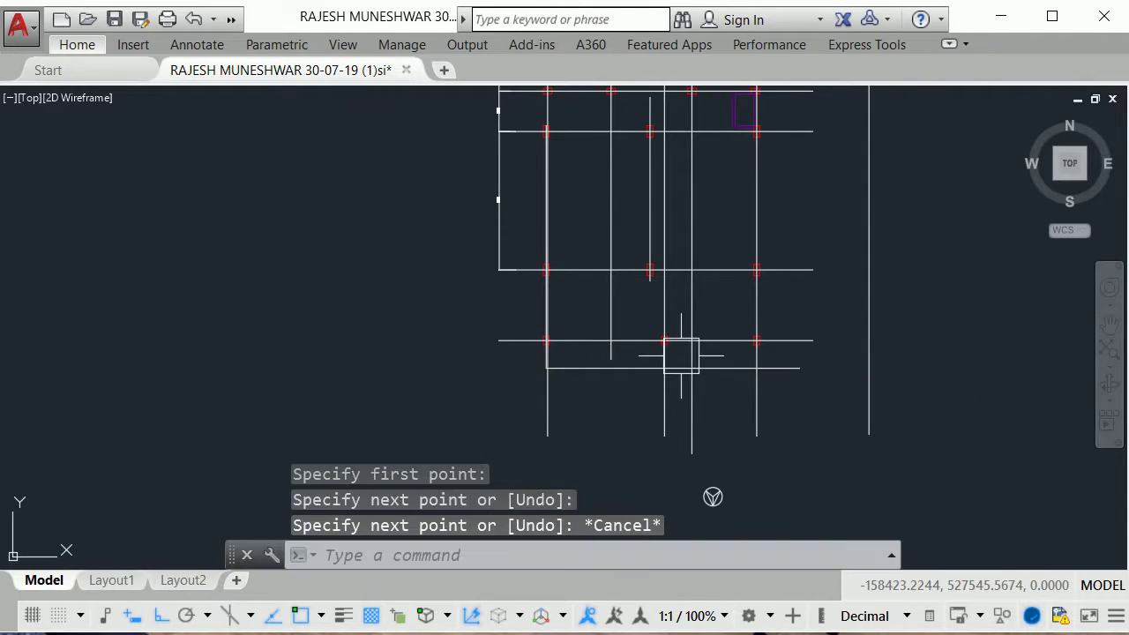
scroll(597, 353, up, 2)
scroll(563, 356, up, 2)
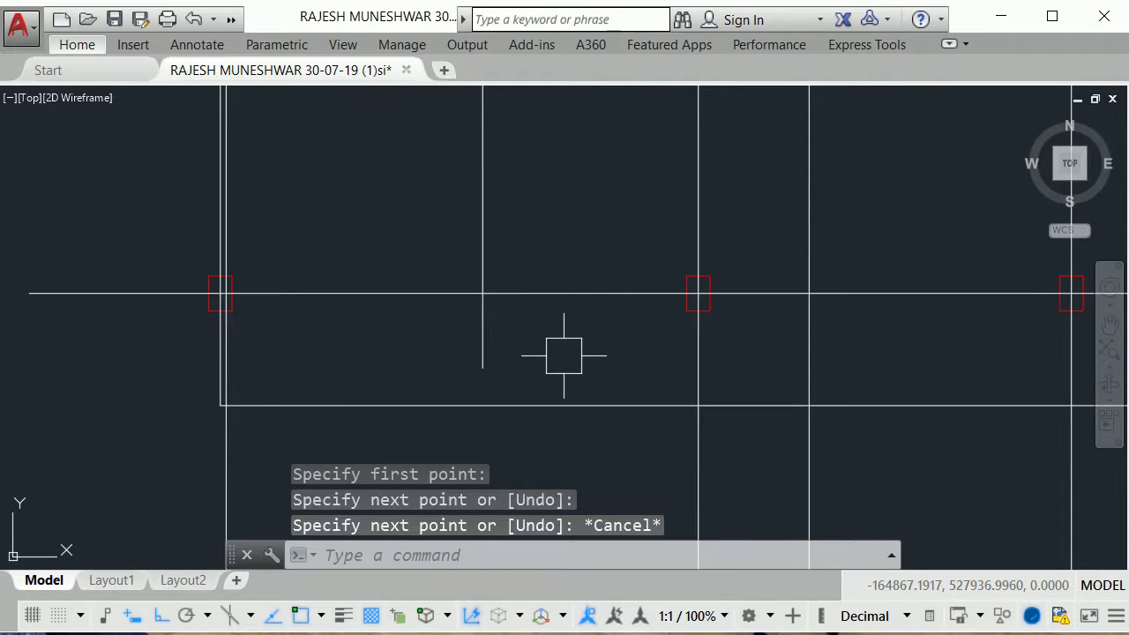
scroll(564, 356, down, 3)
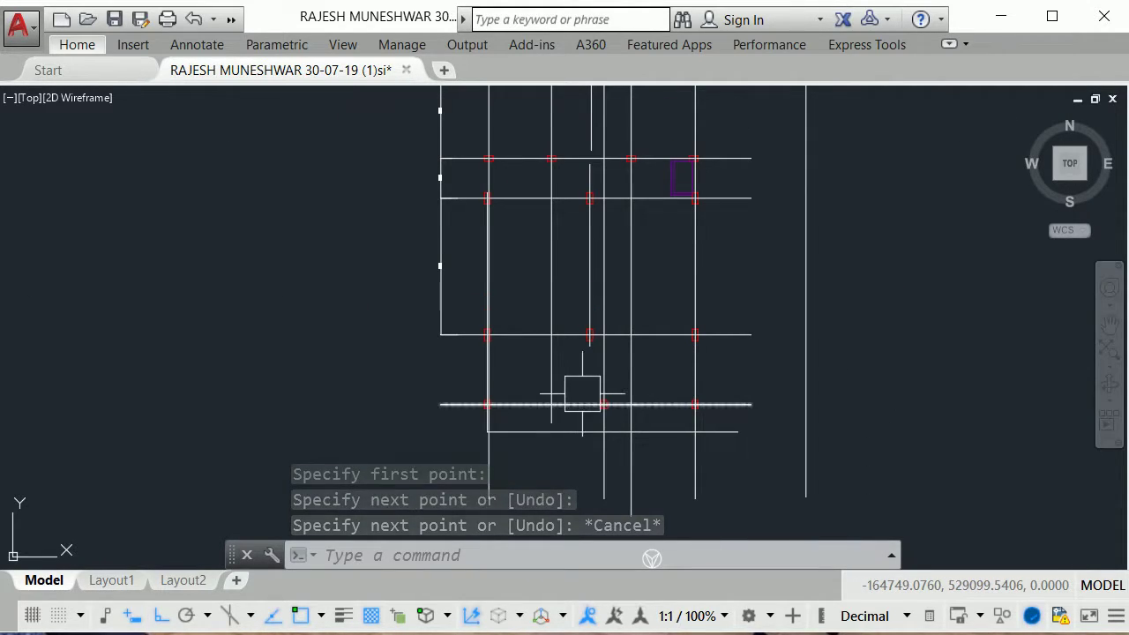
Step: Start an MTEXT label, then cancel it
key(Escape)
key(Escape)
key(Escape)
scroll(582, 388, up, 4)
text(mt)
key(Return)
key(Return)
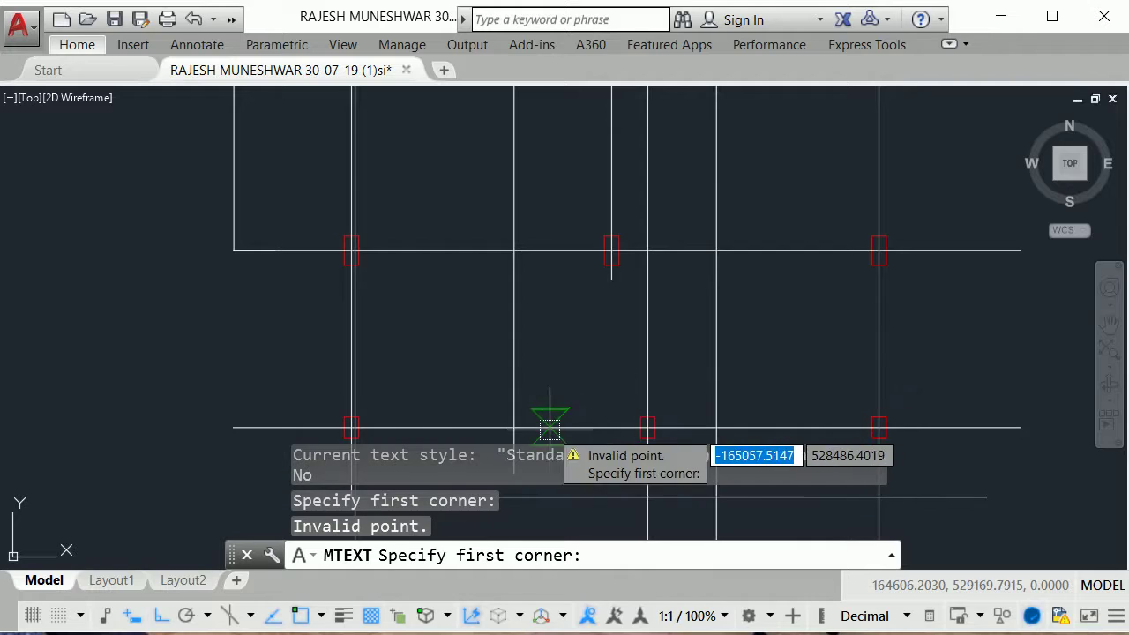
scroll(574, 315, down, 2)
scroll(574, 315, down, 2)
key(Escape)
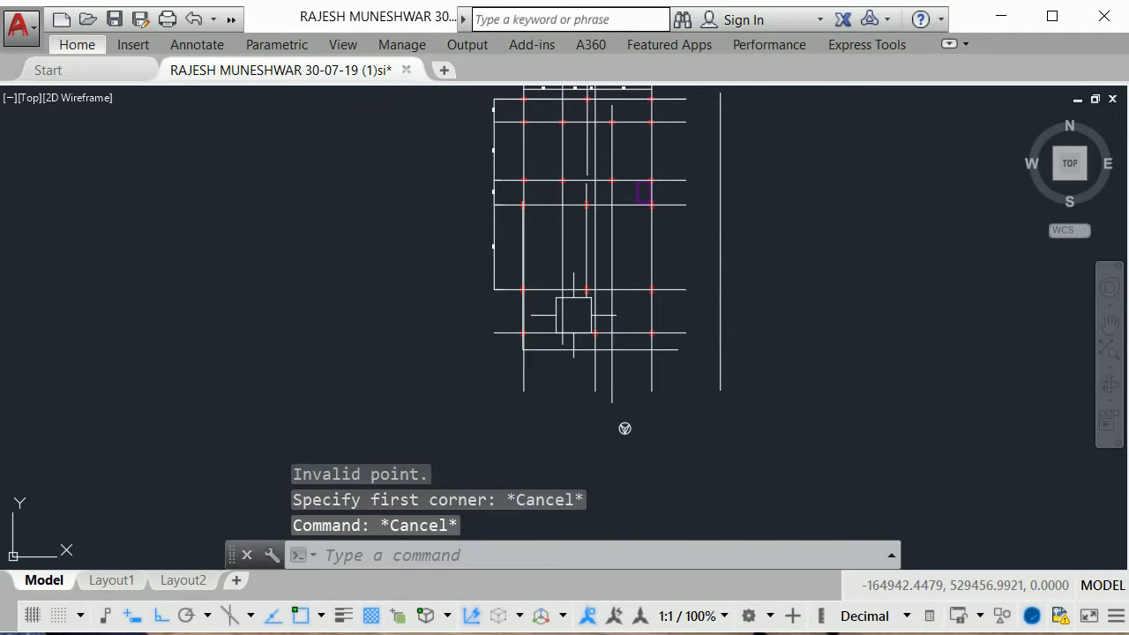
key(Escape)
scroll(574, 317, up, 2)
scroll(575, 319, up, 2)
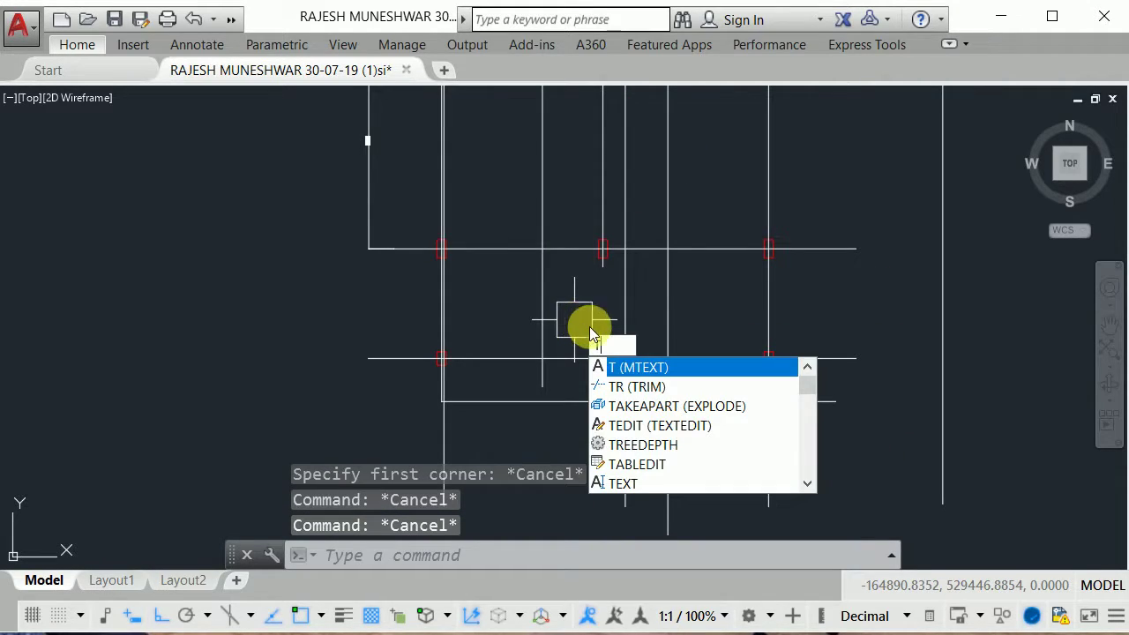
Step: Trim a vertical grid line using all objects as cutting edges
click(645, 388)
key(Return)
scroll(543, 382, up, 2)
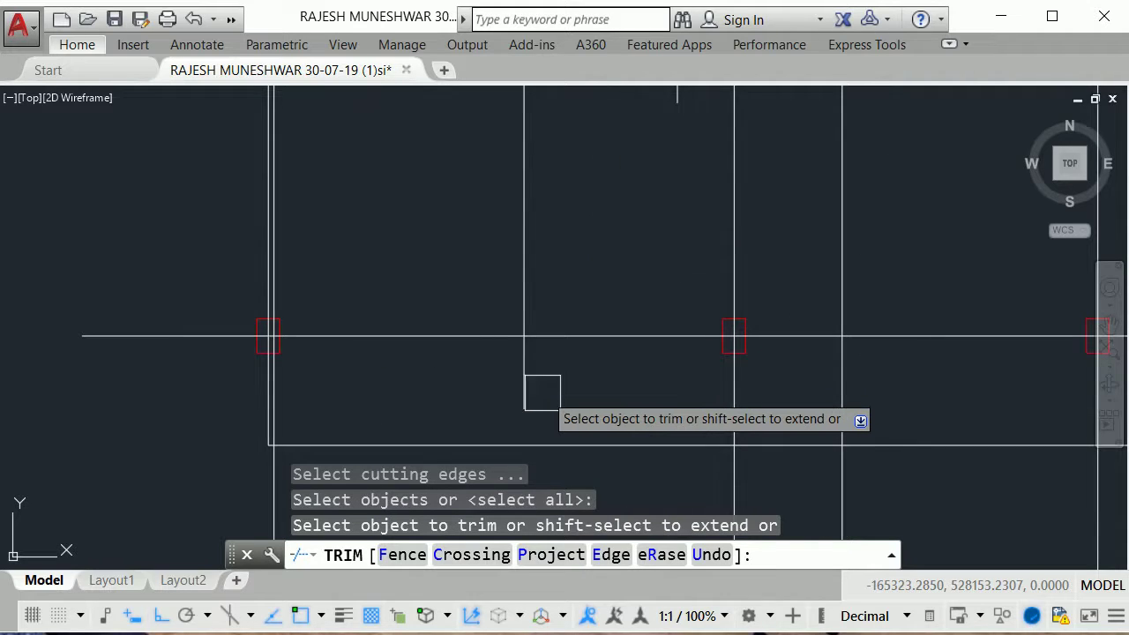
right_click(530, 388)
click(566, 365)
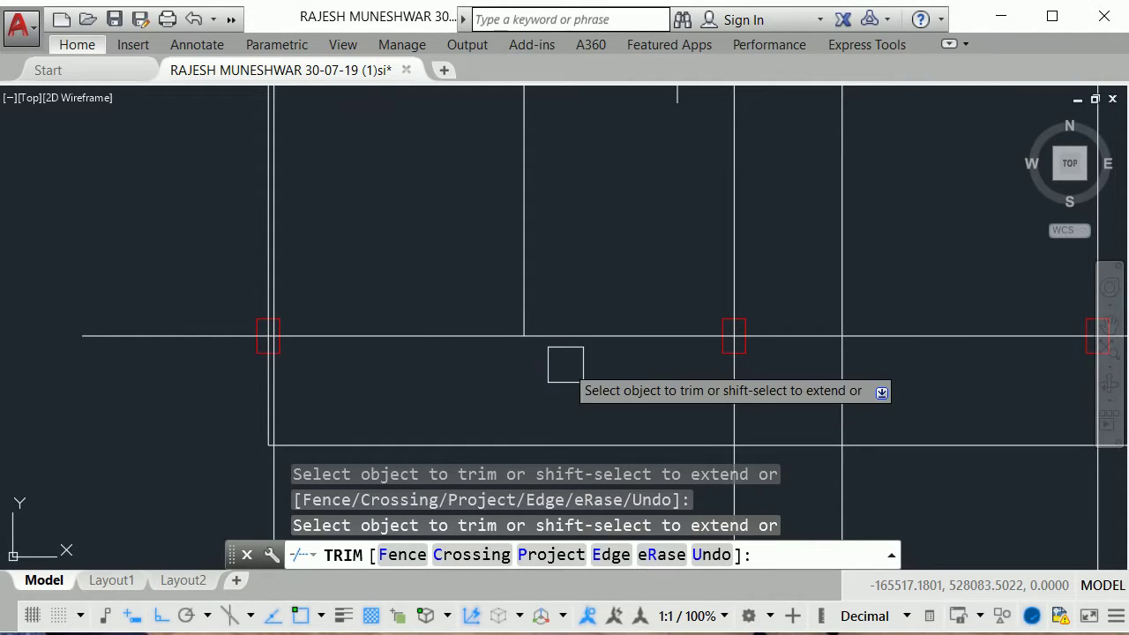
click(531, 275)
key(Return)
key(Return)
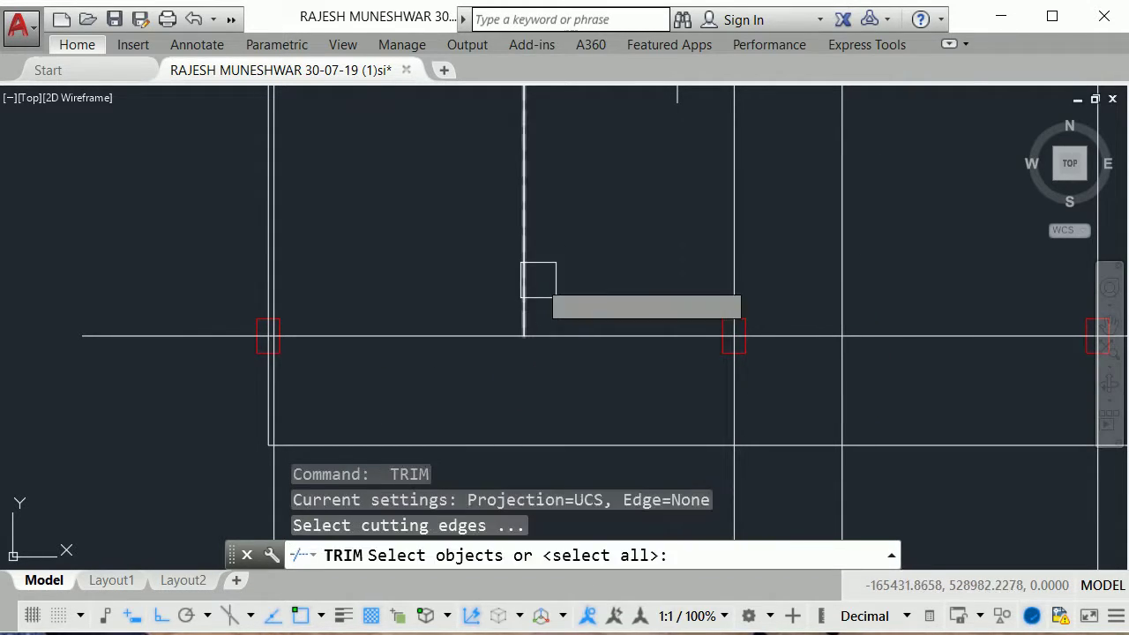
key(Return)
Step: Trim off the remaining vertical line ends overhanging below the bottom line
scroll(528, 270, down, 2)
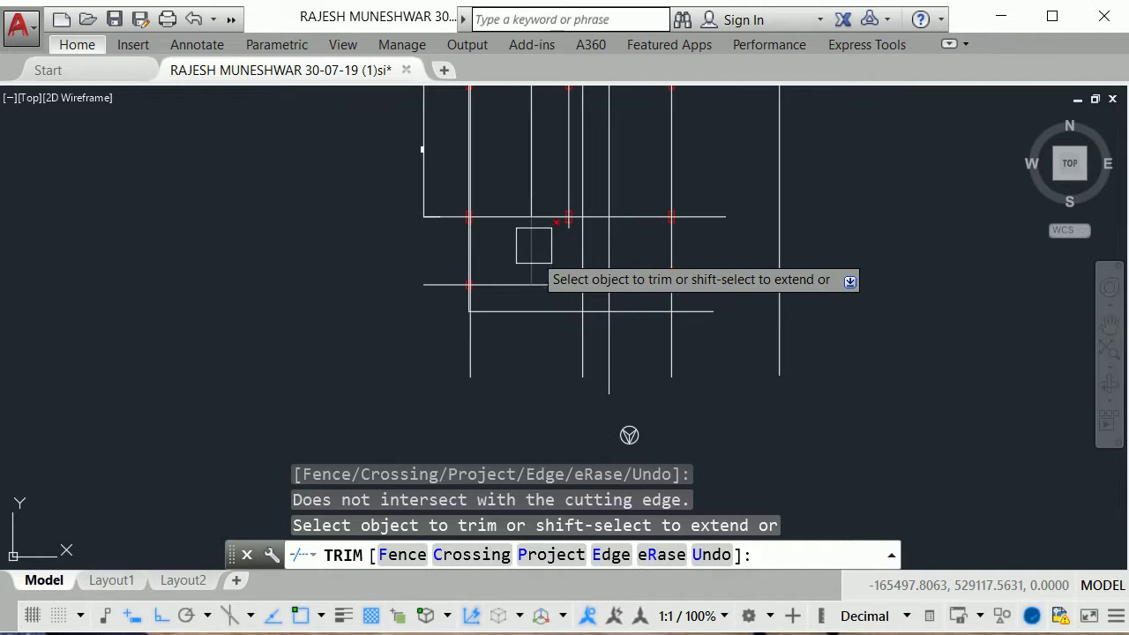
scroll(534, 239, down, 2)
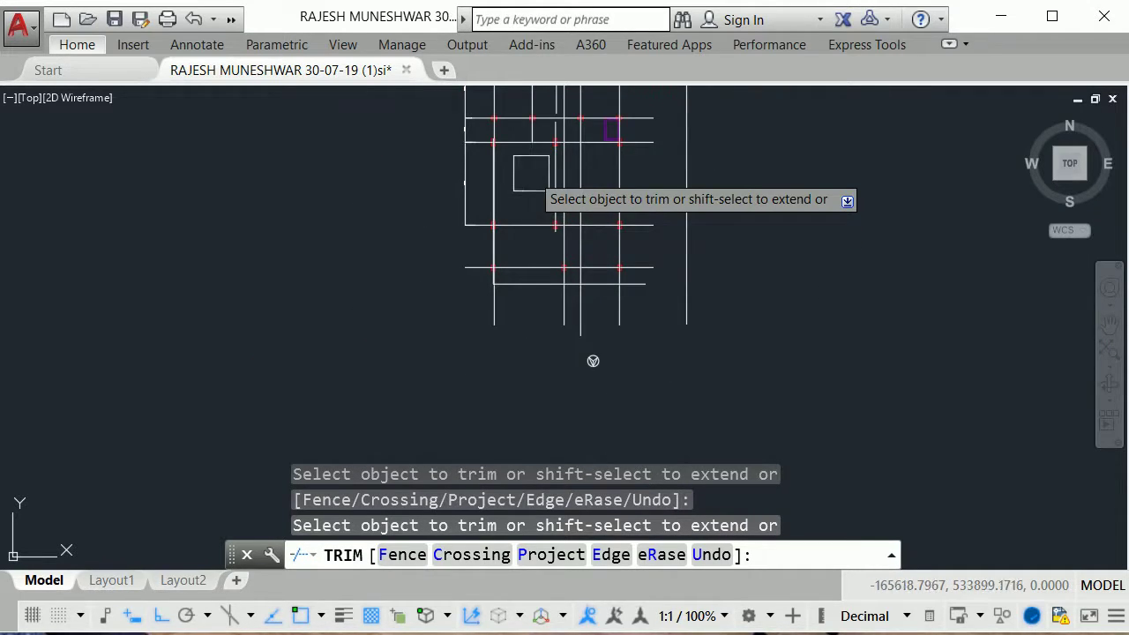
scroll(522, 177, up, 3)
scroll(517, 203, down, 3)
scroll(522, 230, up, 3)
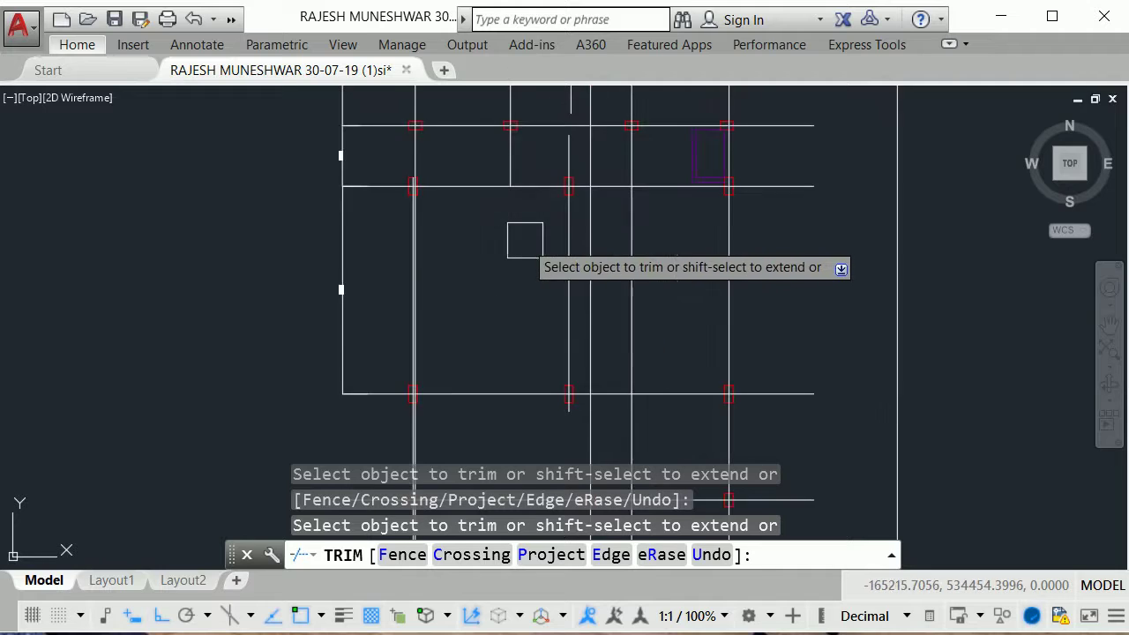
middle_drag(525, 240, 517, 491)
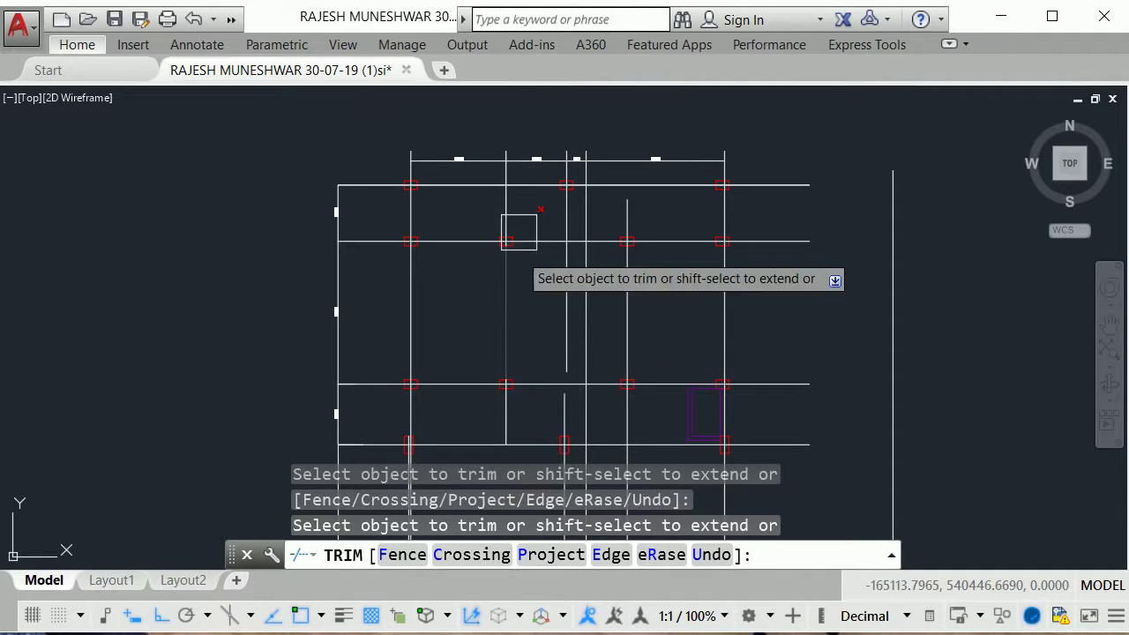
scroll(877, 308, down, 3)
scroll(889, 318, up, 3)
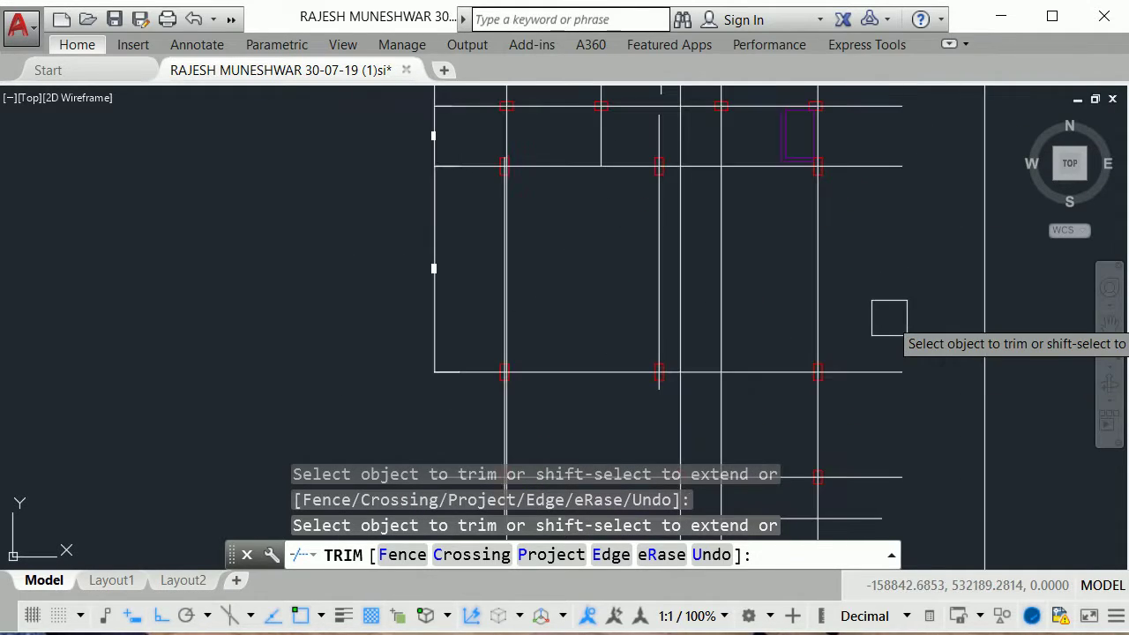
middle_drag(885, 277, 819, 57)
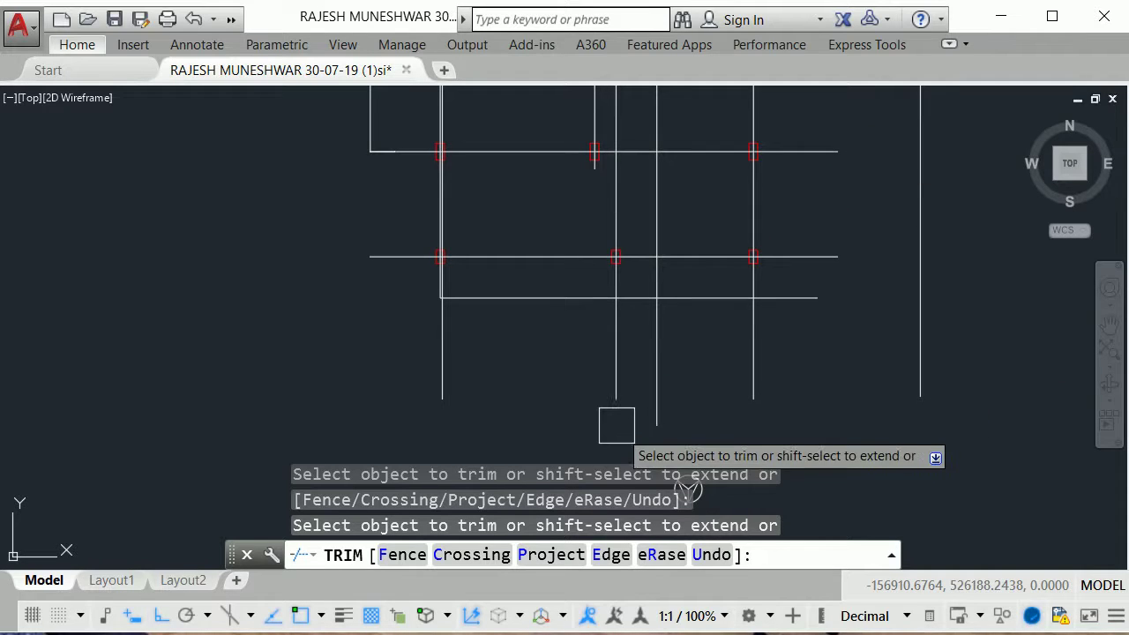
click(616, 373)
right_click(612, 373)
click(509, 370)
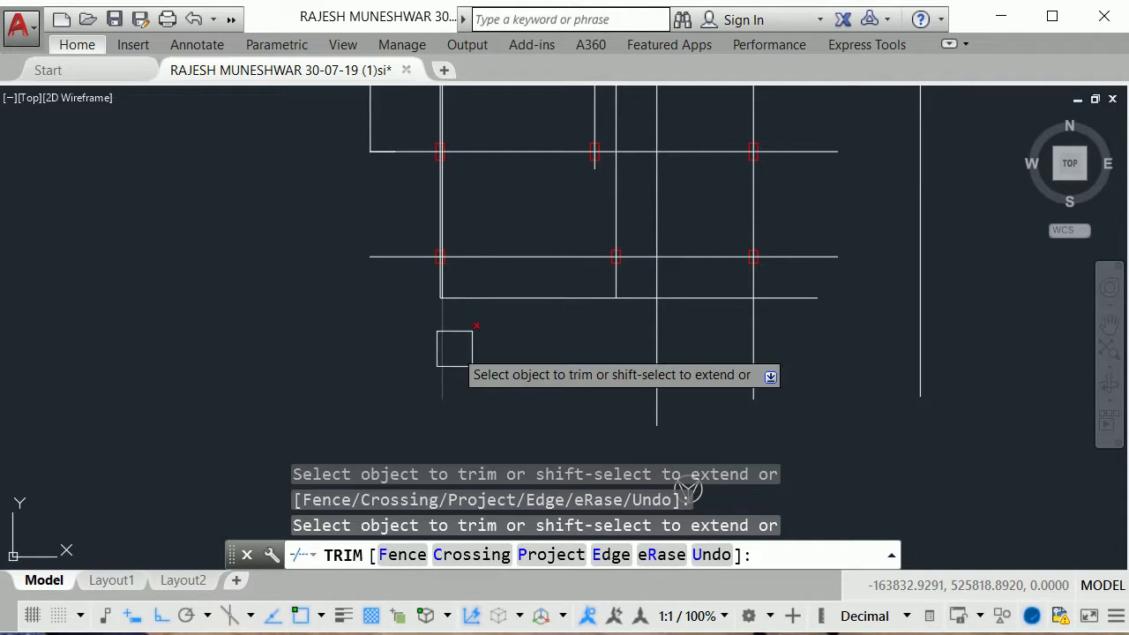
click(452, 348)
click(660, 379)
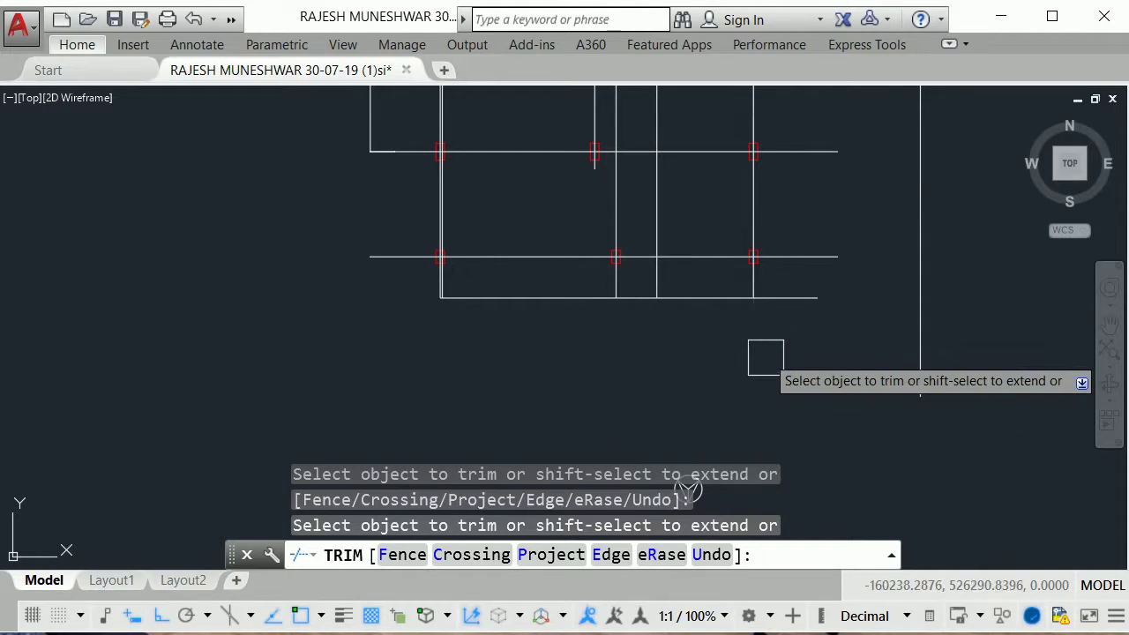
key(Escape)
scroll(419, 271, up, 4)
scroll(550, 424, down, 3)
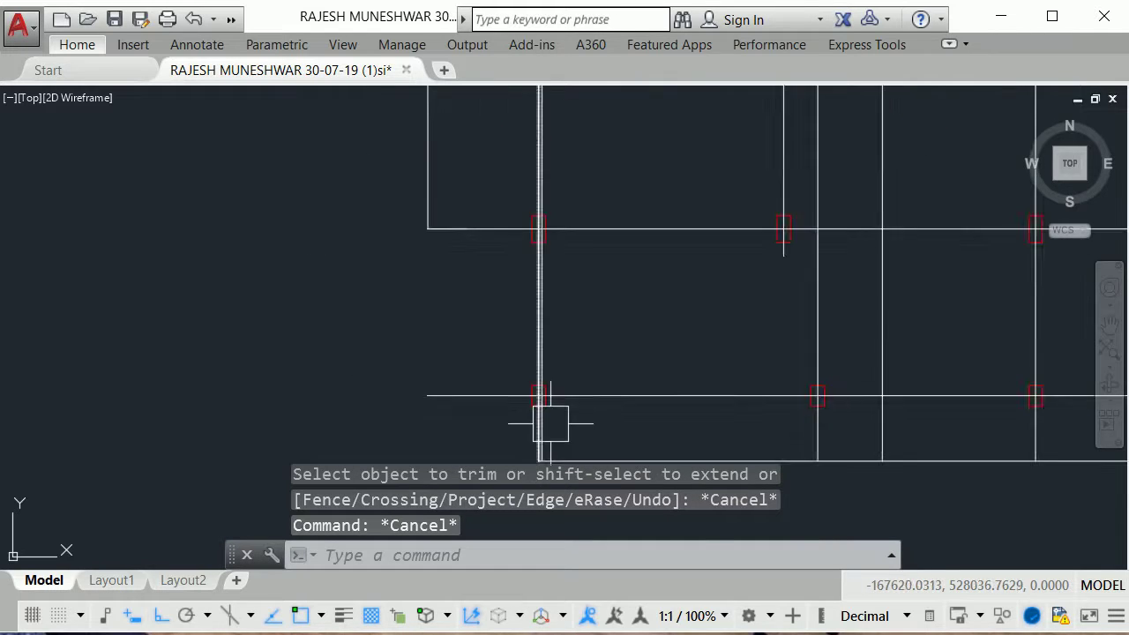
Step: Try grip-stretching the left vertical grid line's bottom end, then cancel
middle_drag(549, 415, 570, 297)
scroll(571, 359, up, 3)
scroll(571, 359, up, 3)
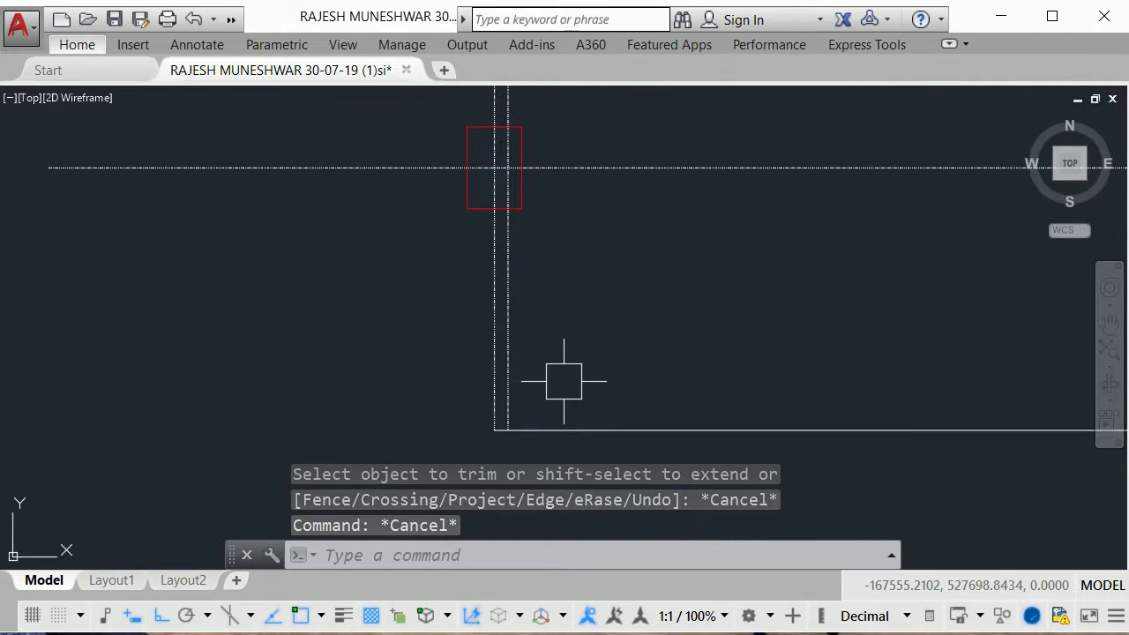
key(Escape)
click(520, 360)
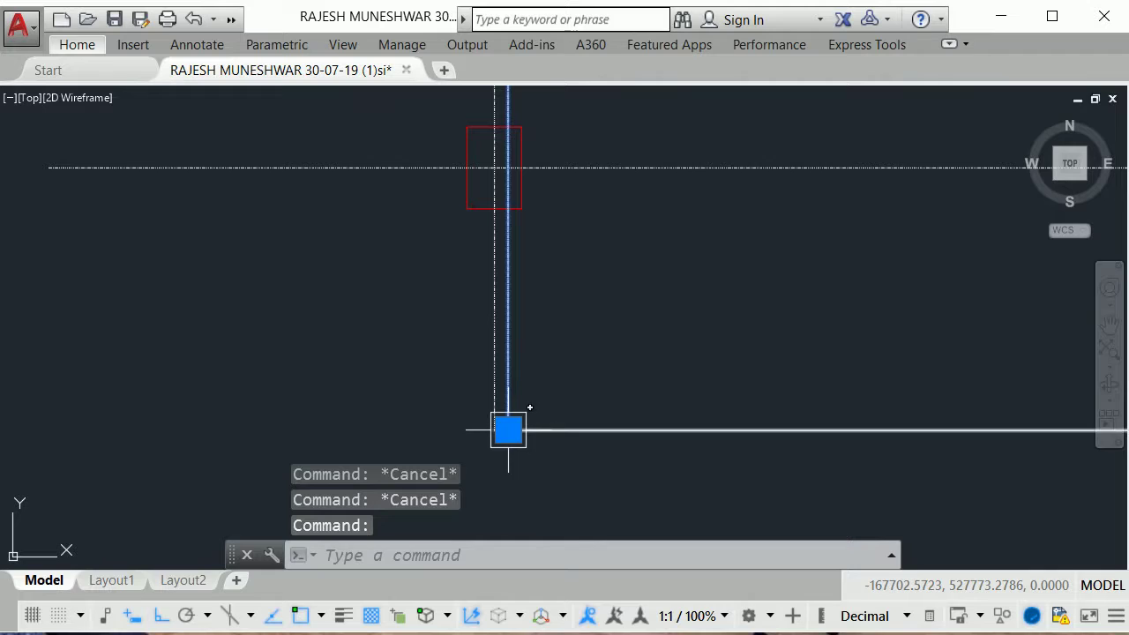
click(508, 430)
click(502, 429)
scroll(511, 428, down, 2)
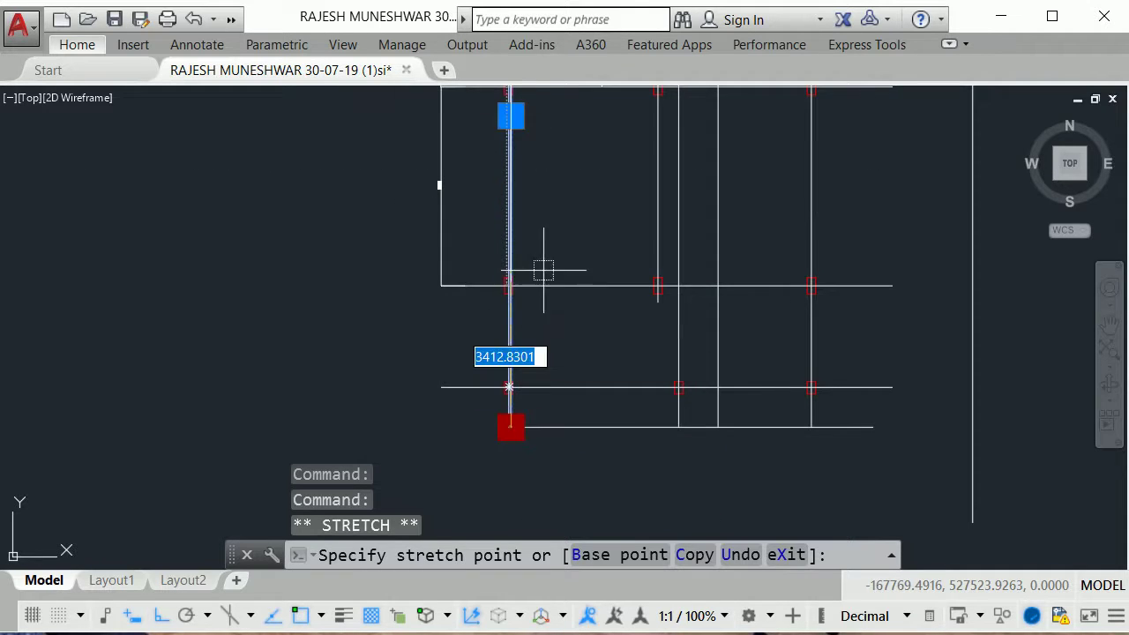
scroll(533, 176, down, 3)
scroll(530, 212, up, 1)
scroll(517, 163, up, 2)
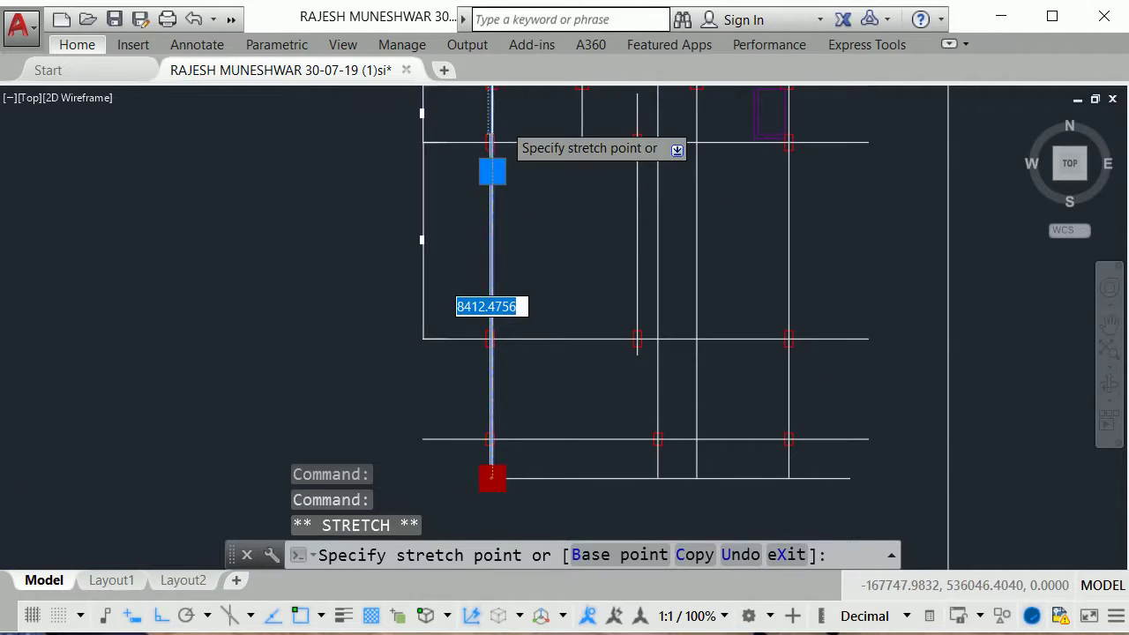
scroll(509, 151, up, 3)
scroll(483, 295, up, 1)
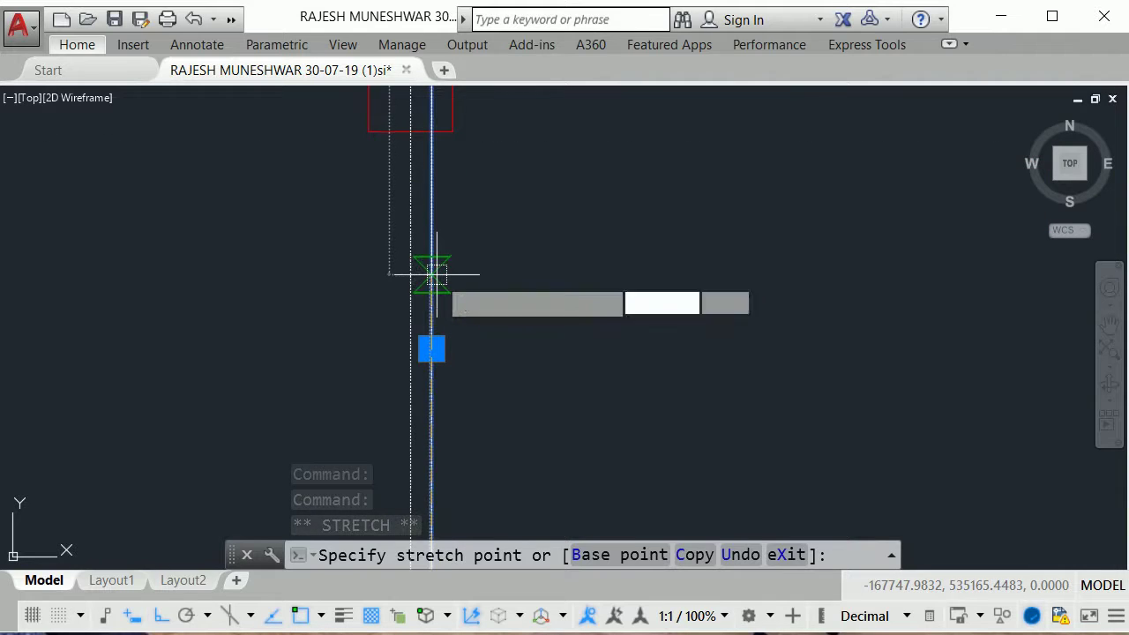
scroll(435, 269, down, 4)
scroll(441, 168, up, 2)
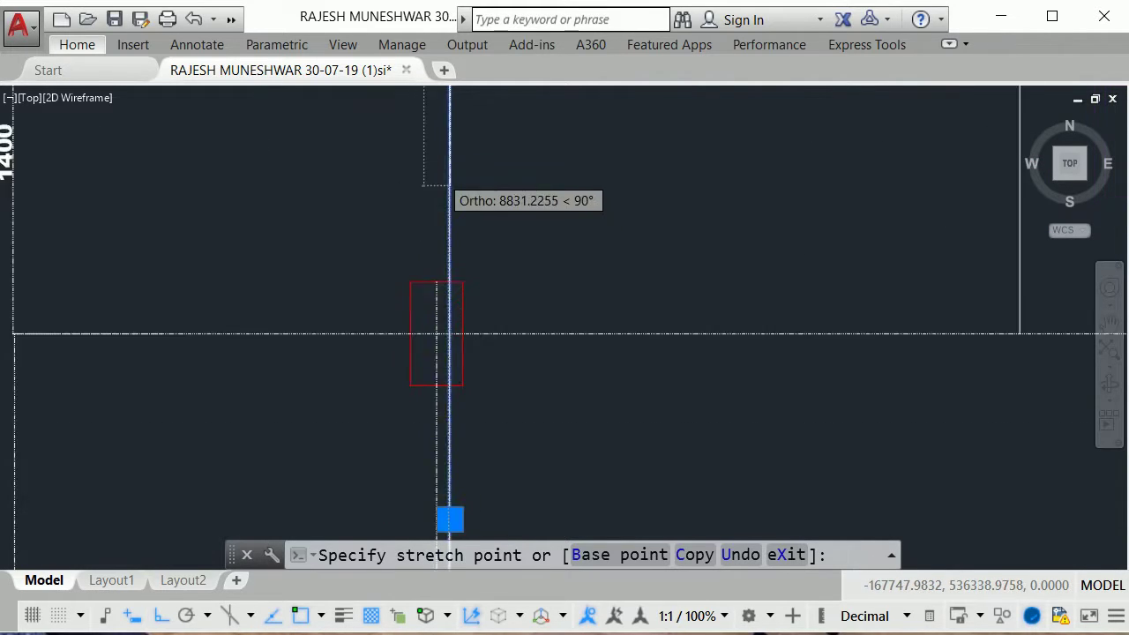
scroll(459, 221, down, 3)
scroll(461, 181, up, 3)
scroll(460, 194, down, 1)
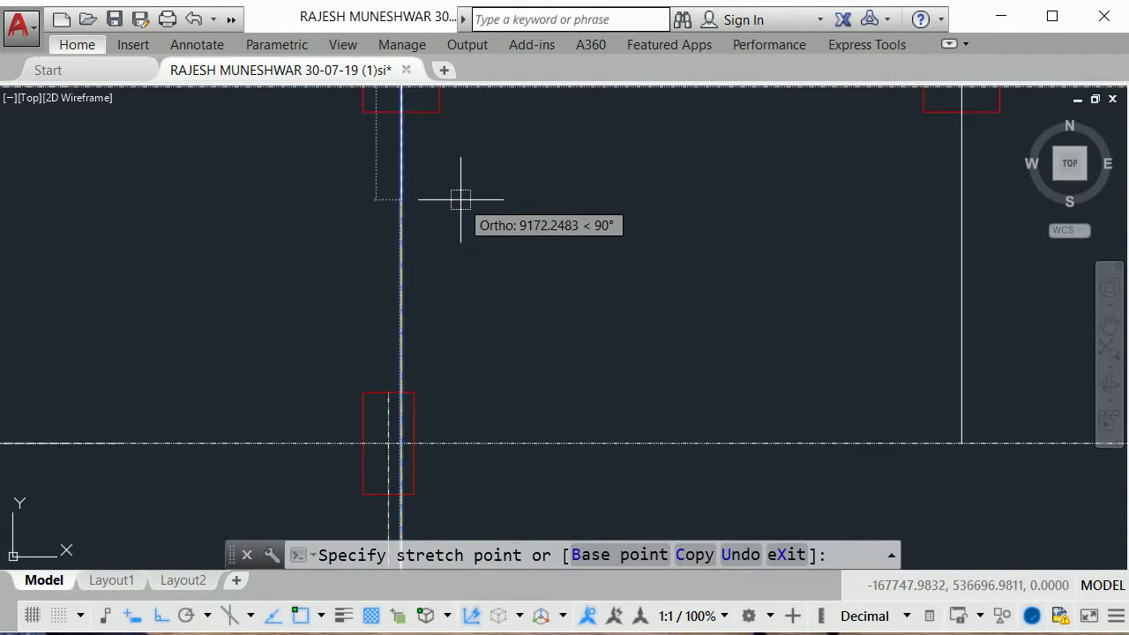
scroll(461, 199, down, 2)
scroll(424, 320, up, 5)
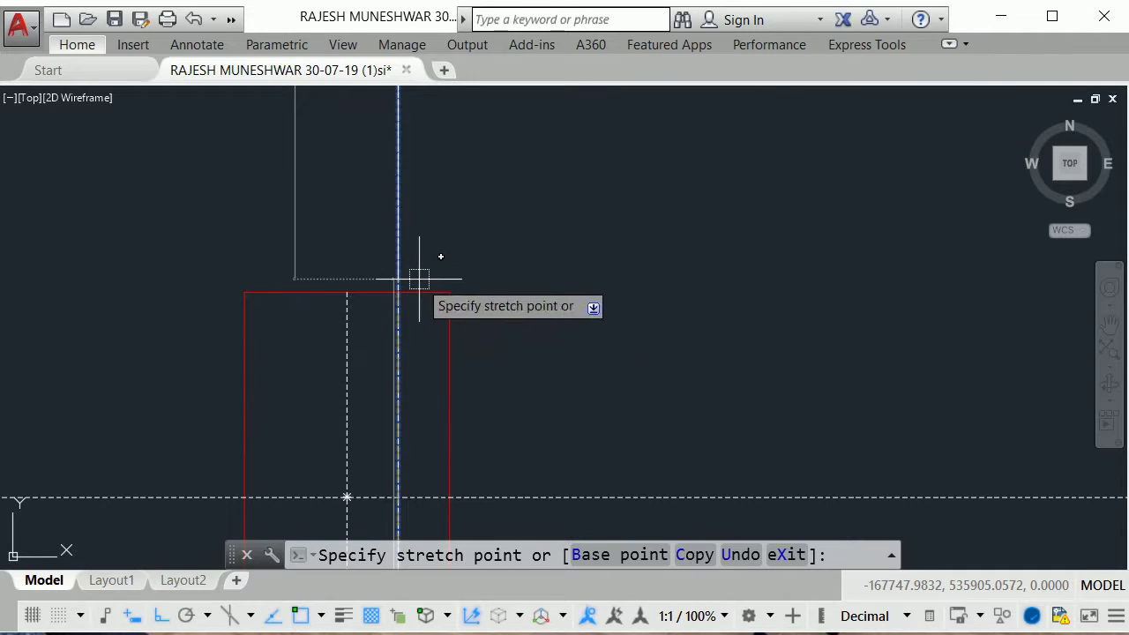
key(Escape)
key(Escape)
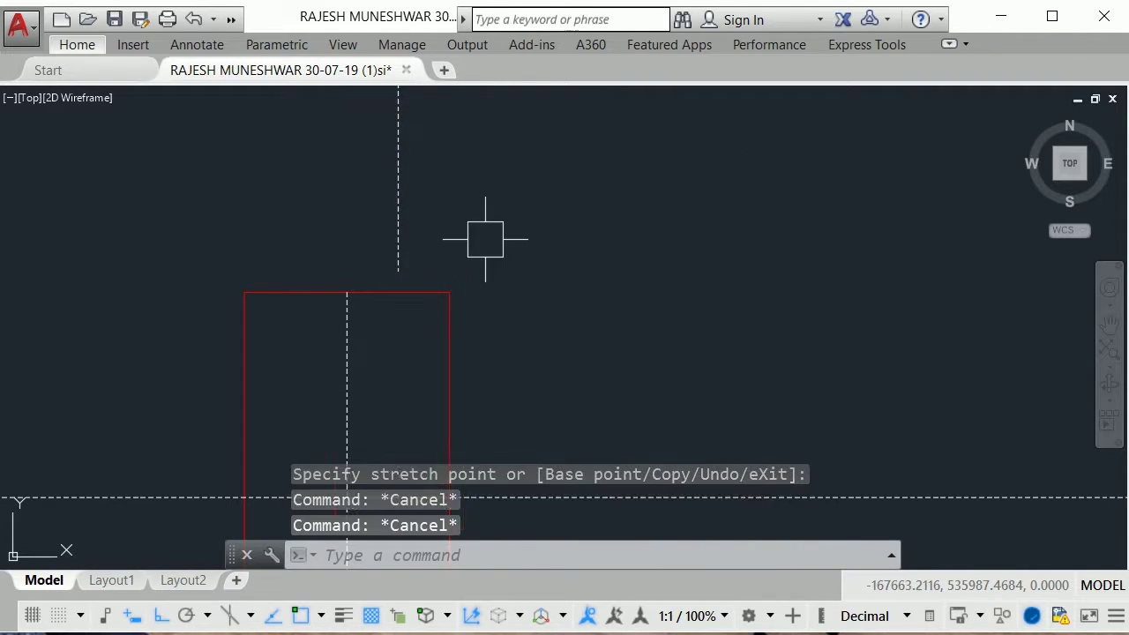
Step: Lengthen the dashed vertical line above the red column upward from its top grip
click(401, 325)
click(399, 272)
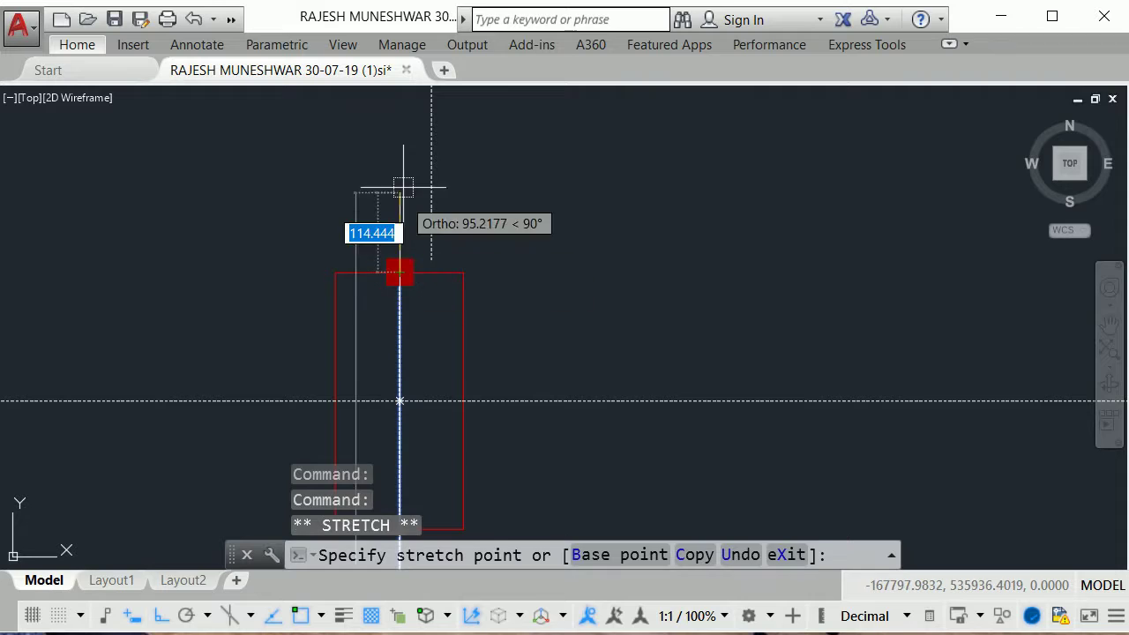
click(402, 124)
key(Escape)
scroll(576, 242, down, 4)
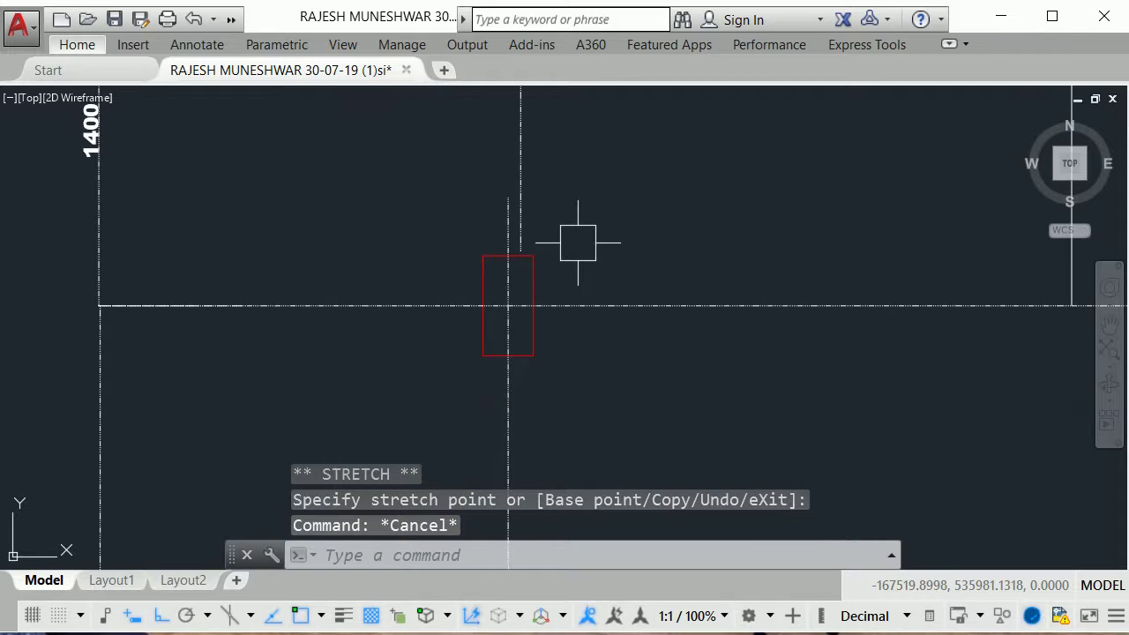
scroll(564, 212, up, 4)
Step: Dimension the 50 offset between the two vertical lines above the red column
text(l)
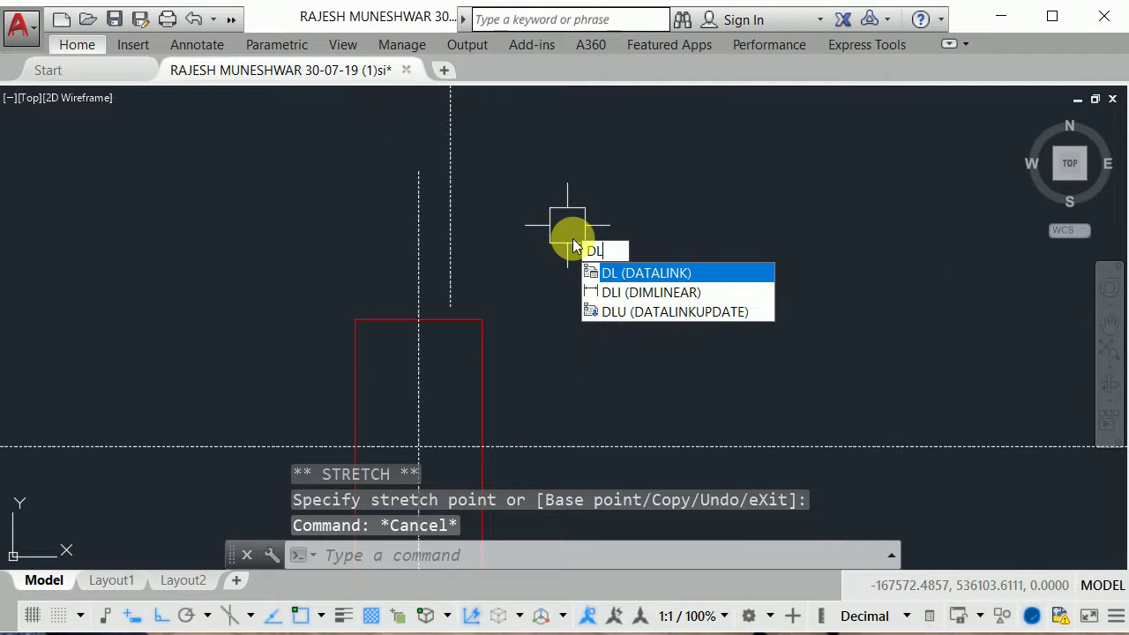
text(i)
key(Return)
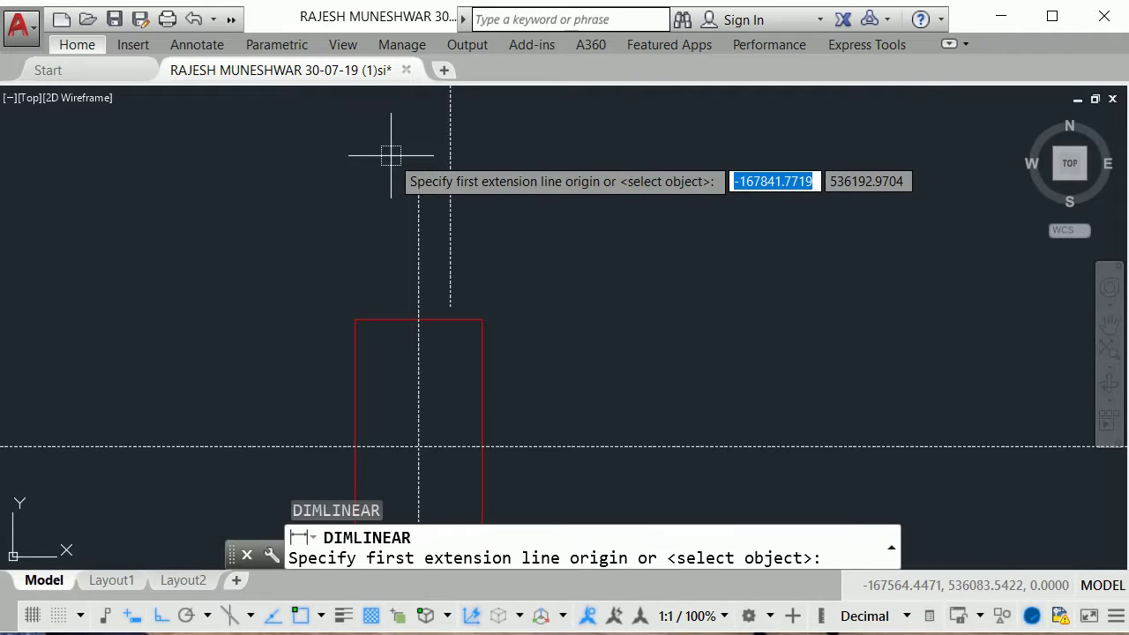
click(419, 171)
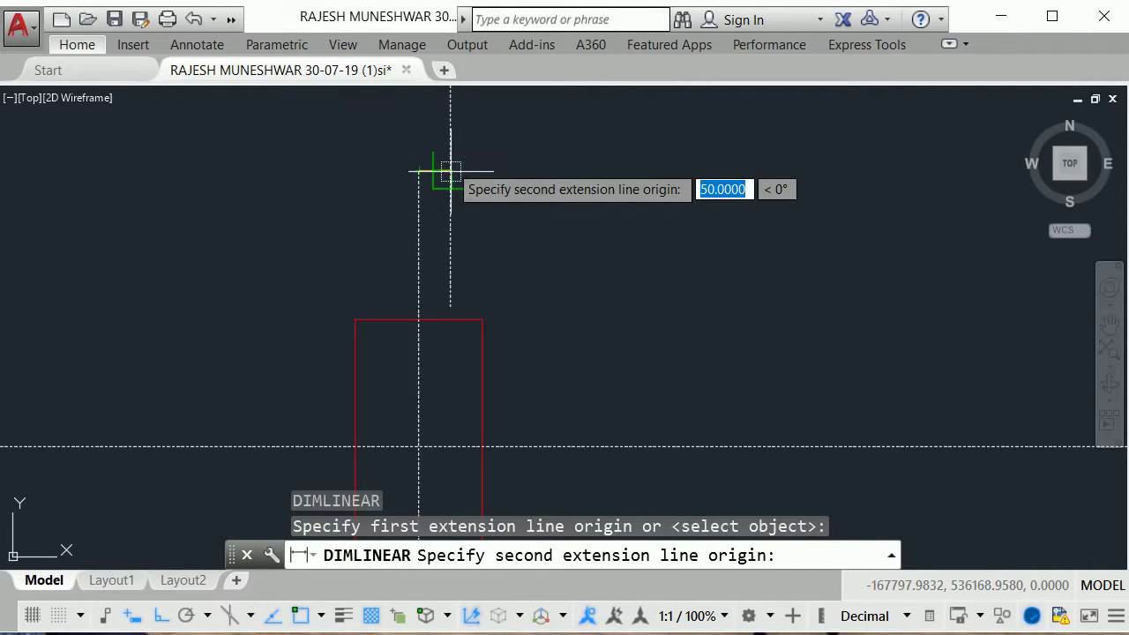
click(450, 173)
click(449, 162)
scroll(564, 248, down, 2)
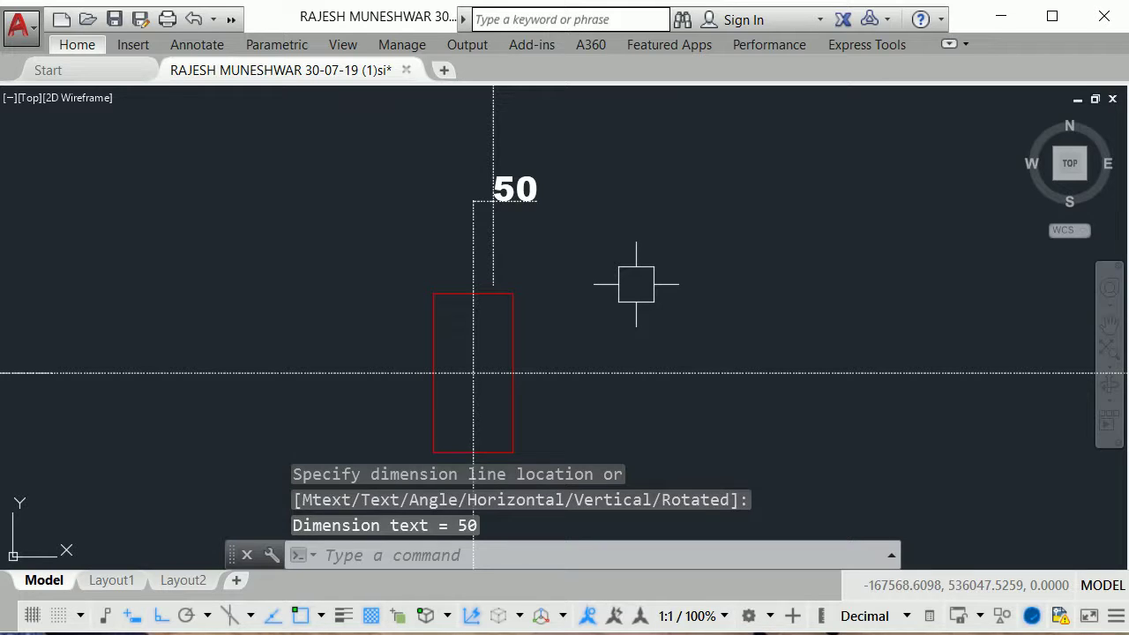
scroll(636, 284, down, 2)
scroll(630, 277, down, 2)
mouse_move(668, 242)
middle_down()
mouse_move(600, 388)
mouse_move(575, 323)
middle_up()
scroll(600, 388, down, 2)
scroll(591, 407, down, 1)
scroll(574, 323, up, 3)
scroll(535, 345, up, 1)
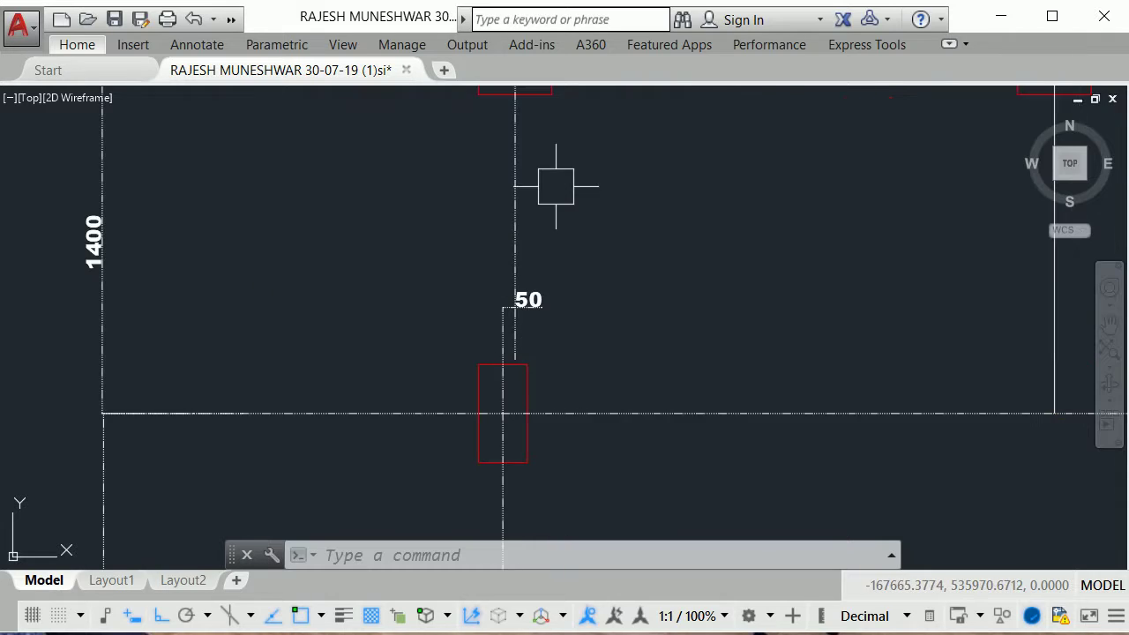
scroll(556, 186, down, 3)
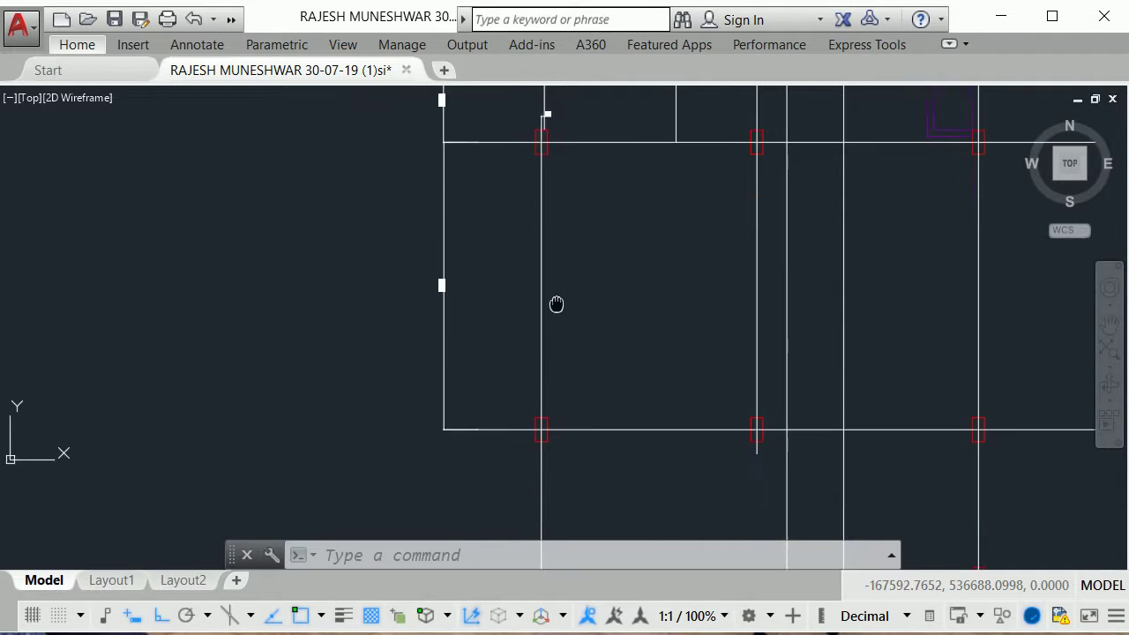
Step: Zoom and pan across the grid plan until the top 1403, 452 and 3200 dimensions show
scroll(575, 325, up, 2)
middle_drag(596, 379, 563, 212)
scroll(564, 213, down, 1)
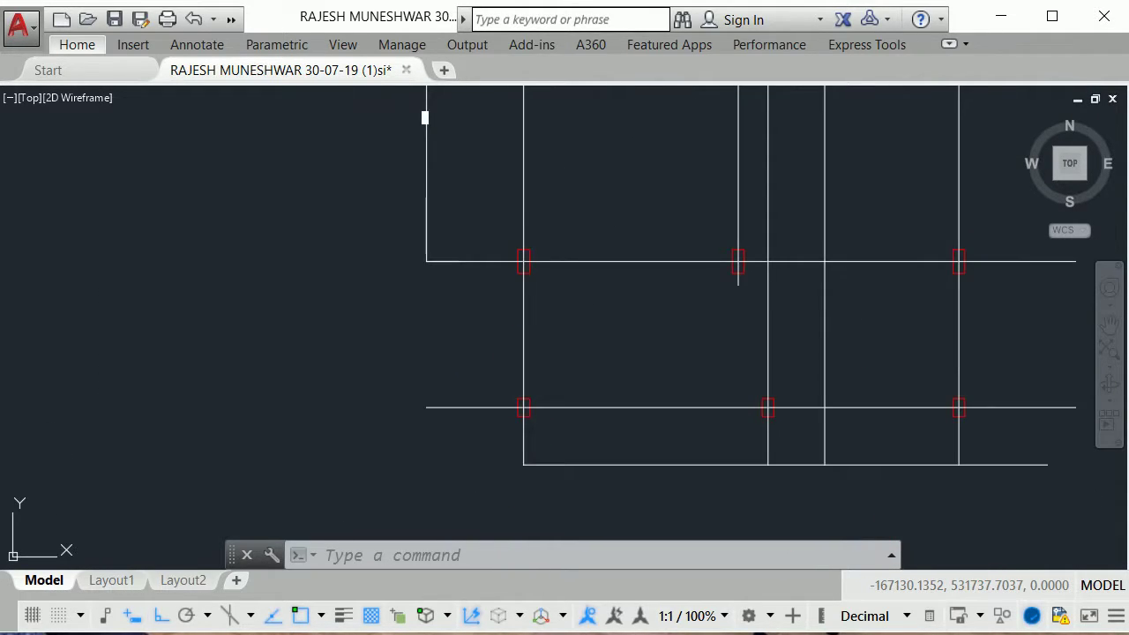
middle_drag(597, 246, 577, 451)
scroll(597, 308, up, 2)
scroll(605, 332, down, 3)
scroll(576, 444, down, 1)
scroll(563, 436, up, 4)
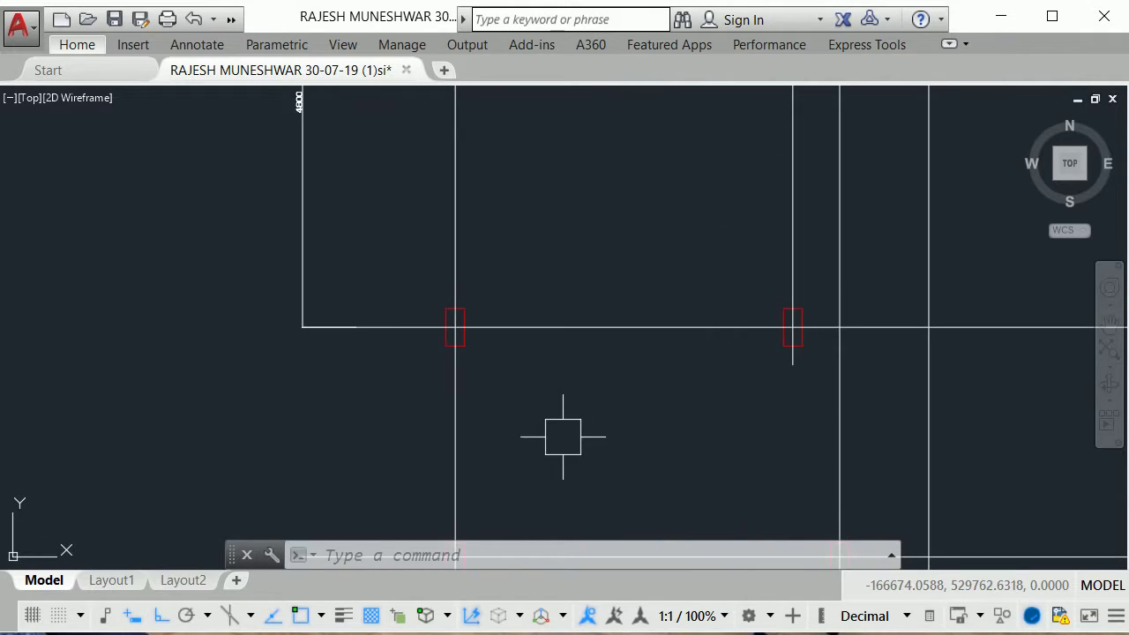
scroll(563, 437, down, 3)
scroll(588, 411, up, 2)
scroll(554, 329, up, 2)
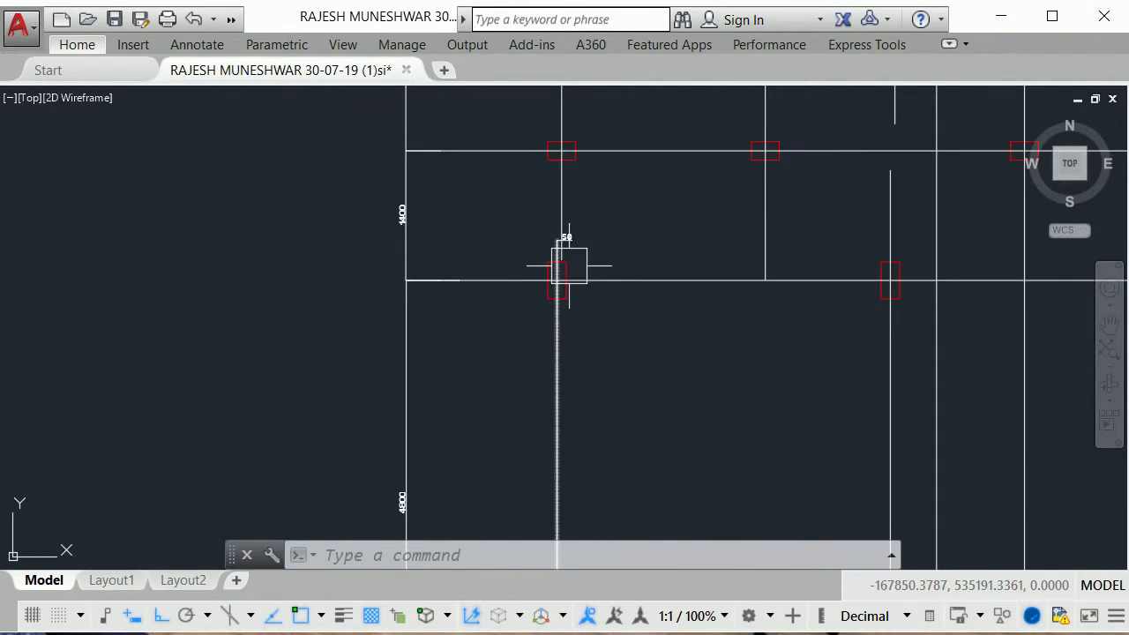
scroll(569, 265, down, 2)
scroll(579, 365, up, 3)
scroll(645, 327, down, 5)
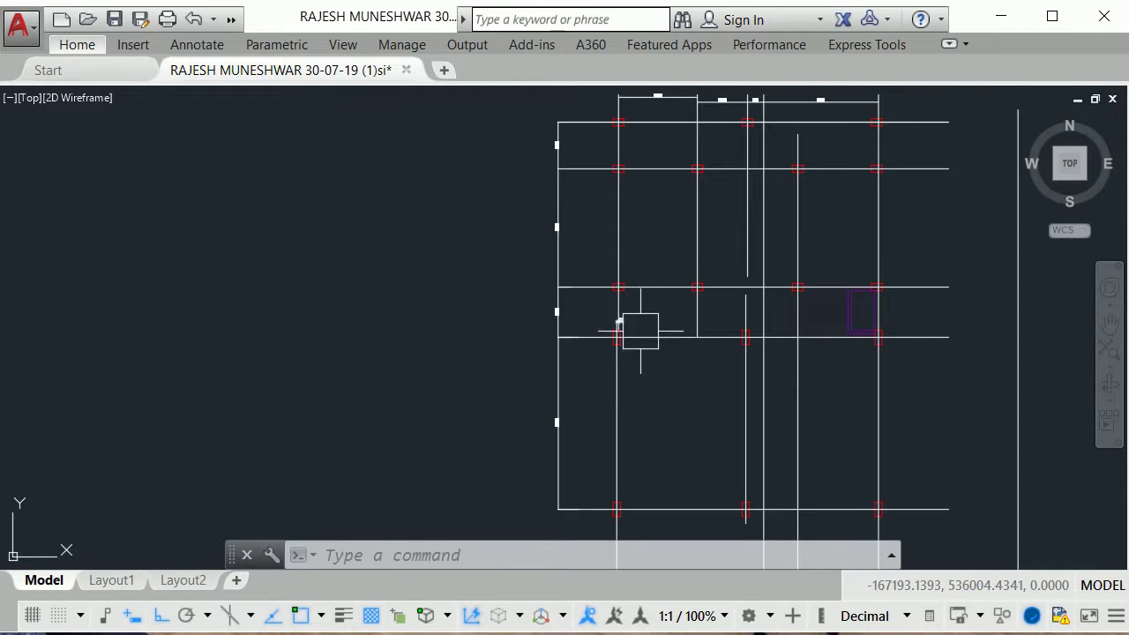
mouse_move(640, 328)
middle_down()
mouse_move(562, 343)
mouse_move(491, 412)
middle_up()
mouse_move(576, 442)
middle_down()
mouse_move(502, 272)
mouse_move(502, 353)
middle_up()
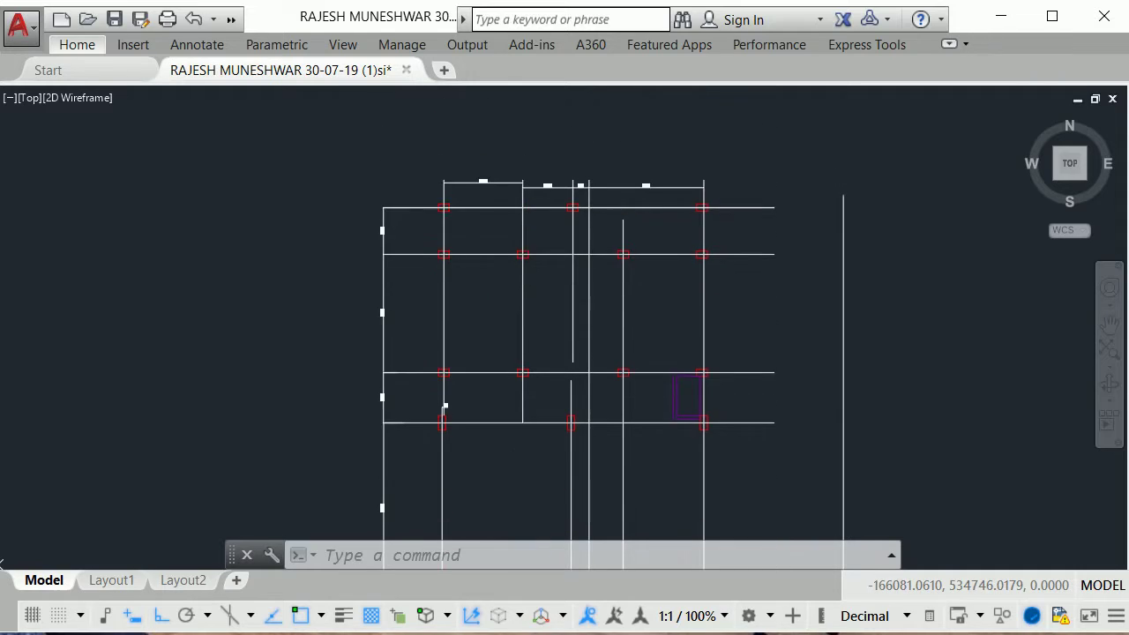
scroll(661, 200, up, 2)
scroll(583, 358, up, 2)
scroll(545, 411, up, 3)
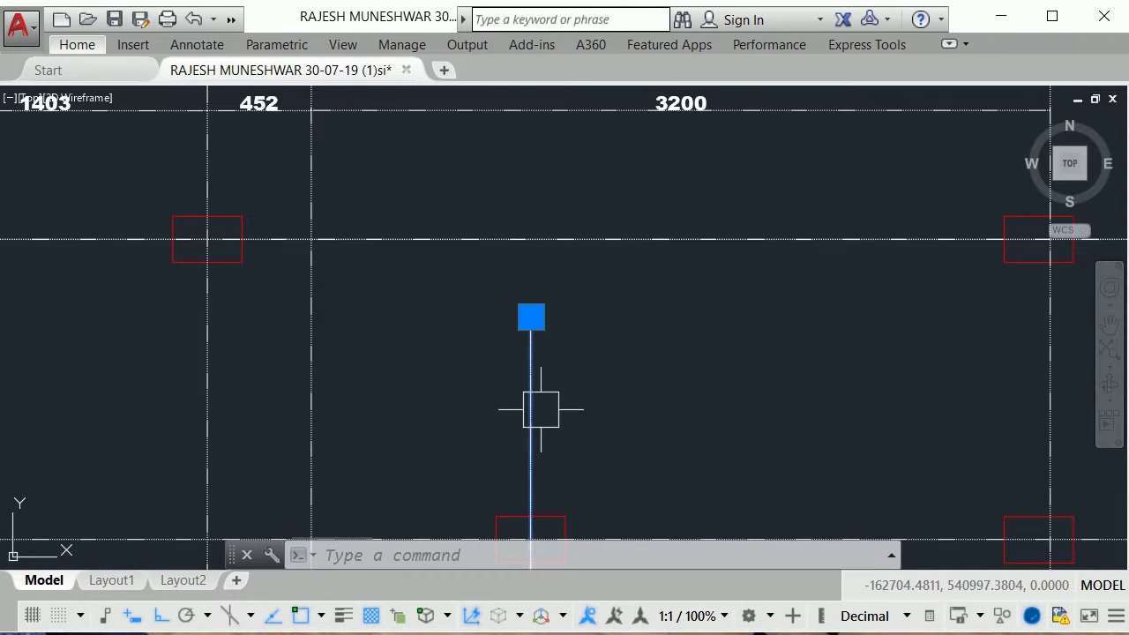
Step: Cancel the accidental grip stretch and delete the 3200 dimension from the top row
scroll(537, 353, down, 3)
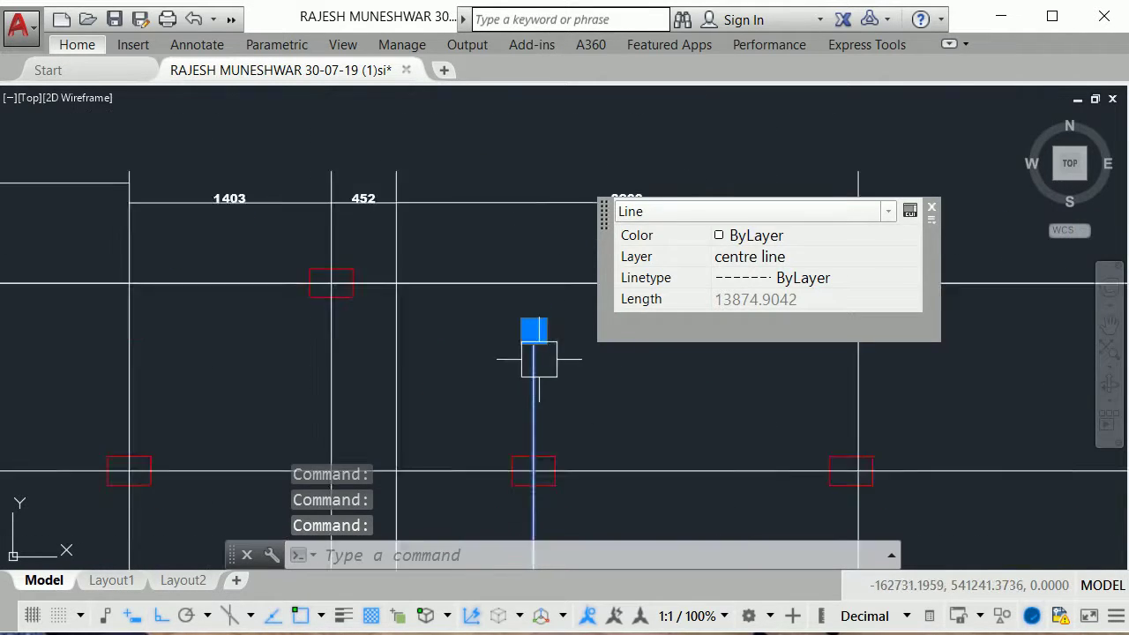
key(Escape)
click(537, 337)
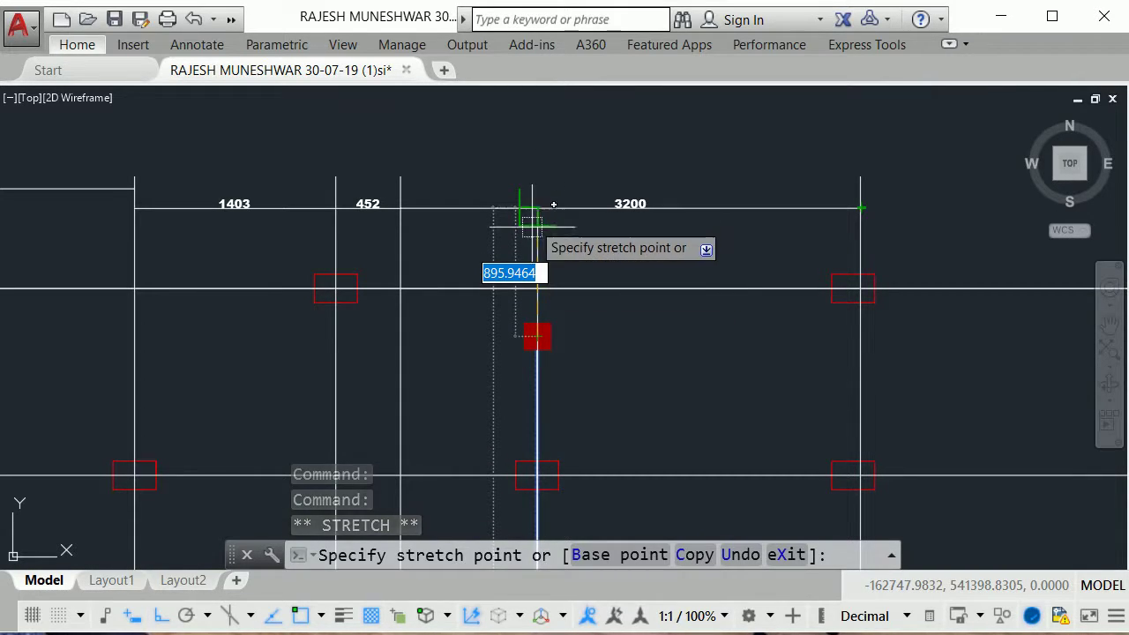
scroll(532, 219, up, 2)
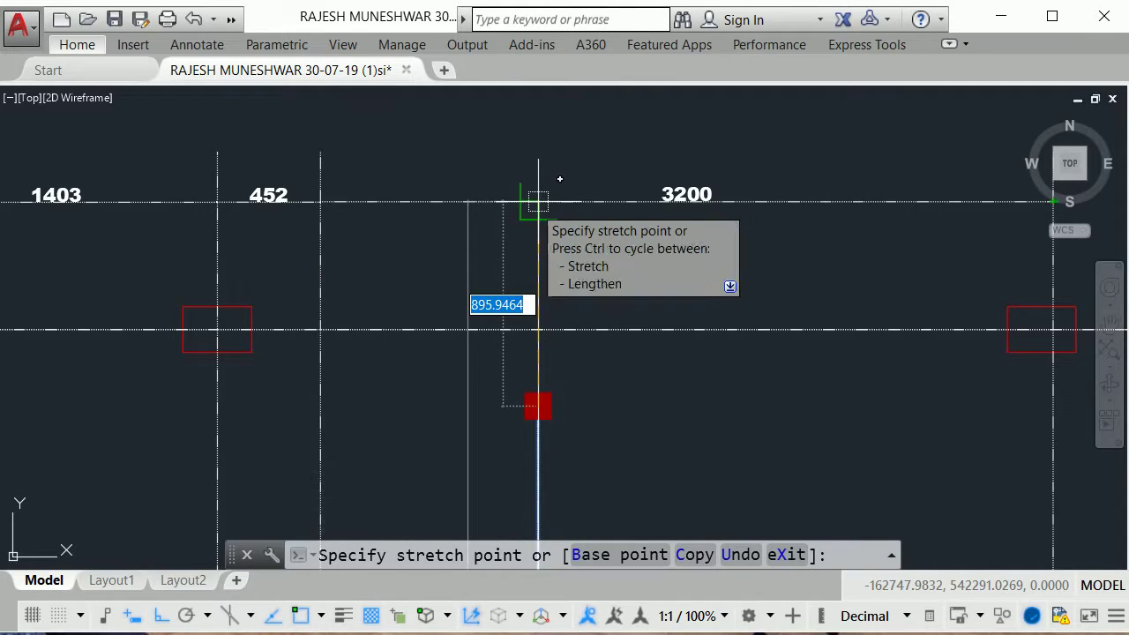
key(Escape)
key(Escape)
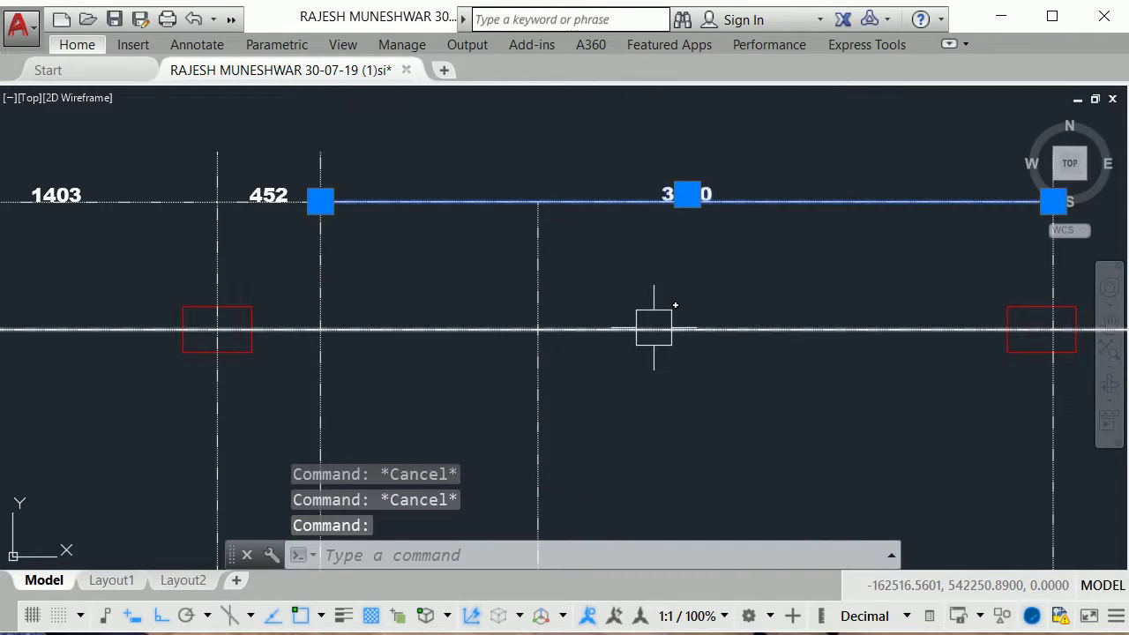
key(Delete)
text(dli)
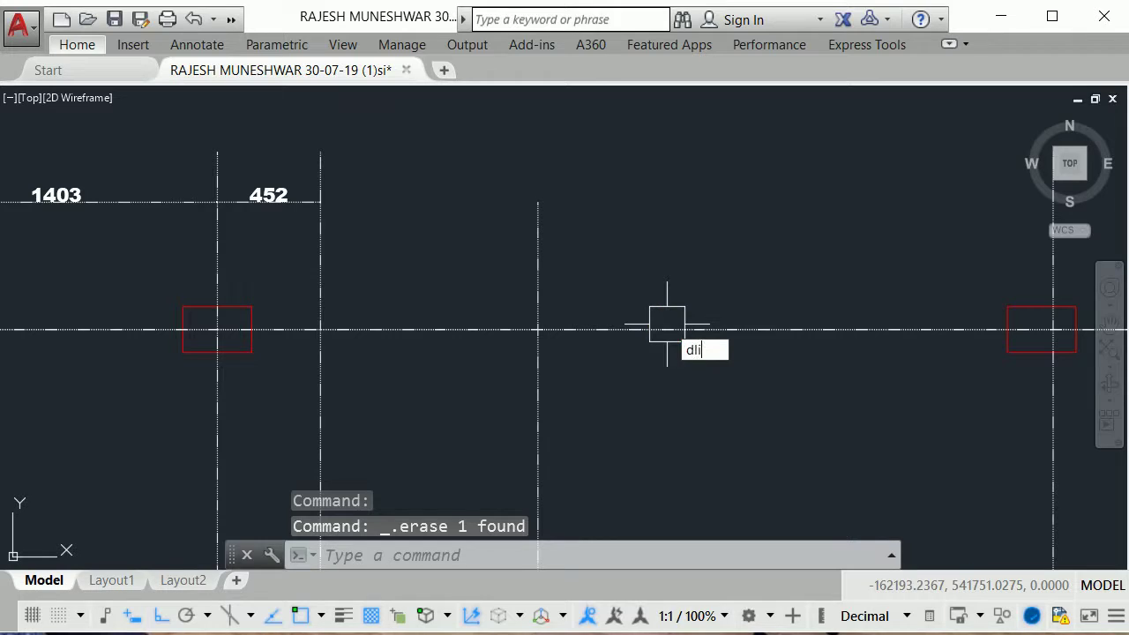
Step: Add a 953 linear dimension after the 452 dimension in the top row
key(Return)
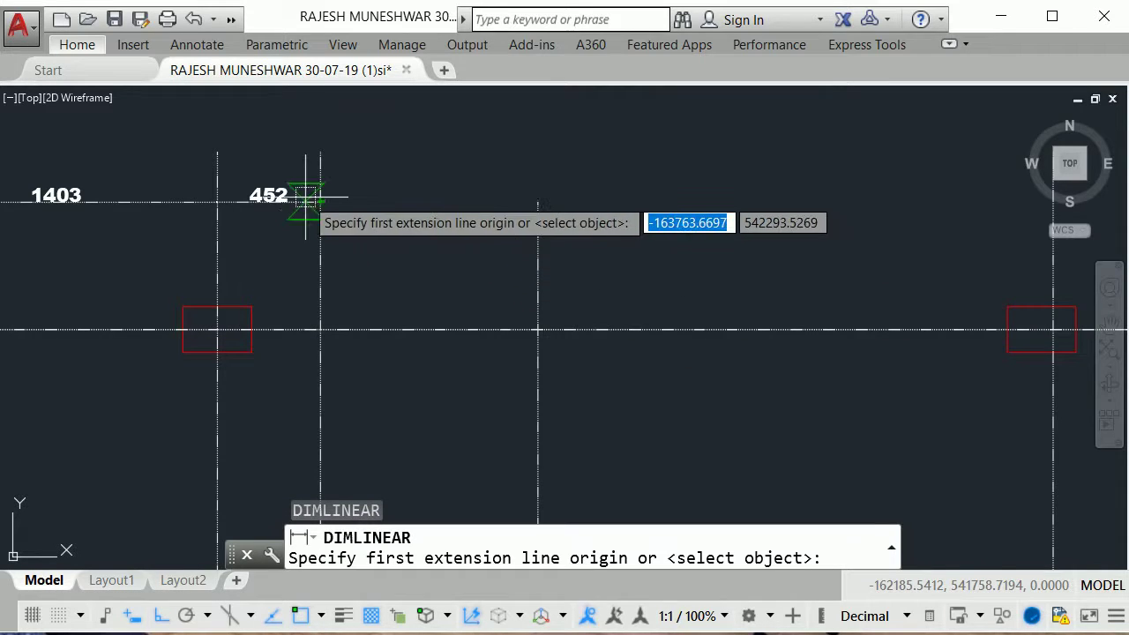
click(320, 202)
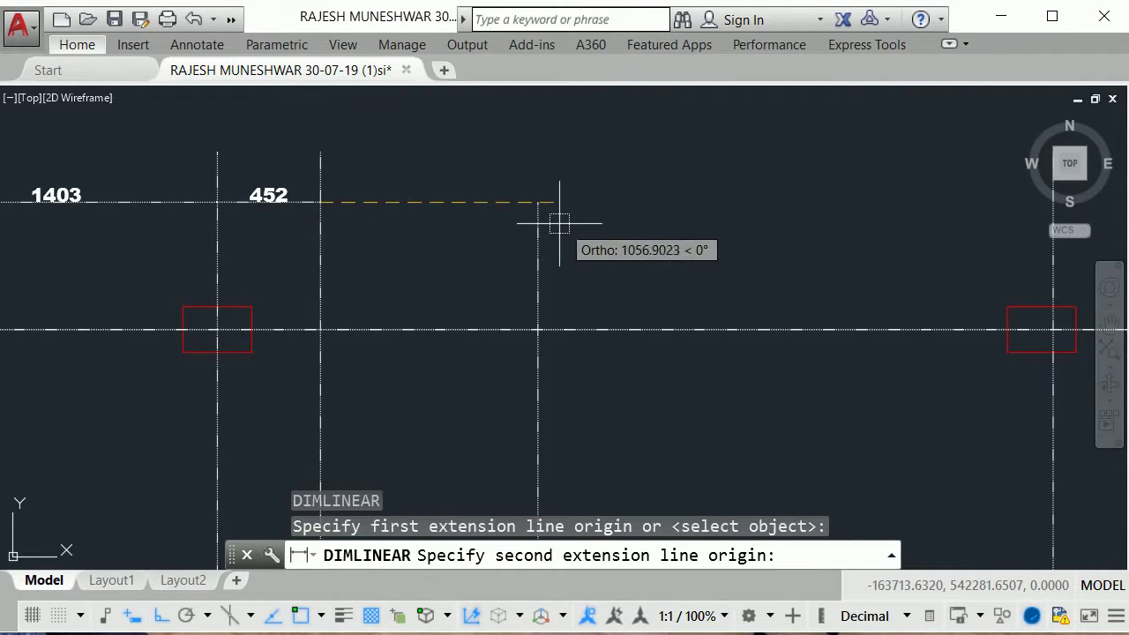
click(539, 202)
click(542, 207)
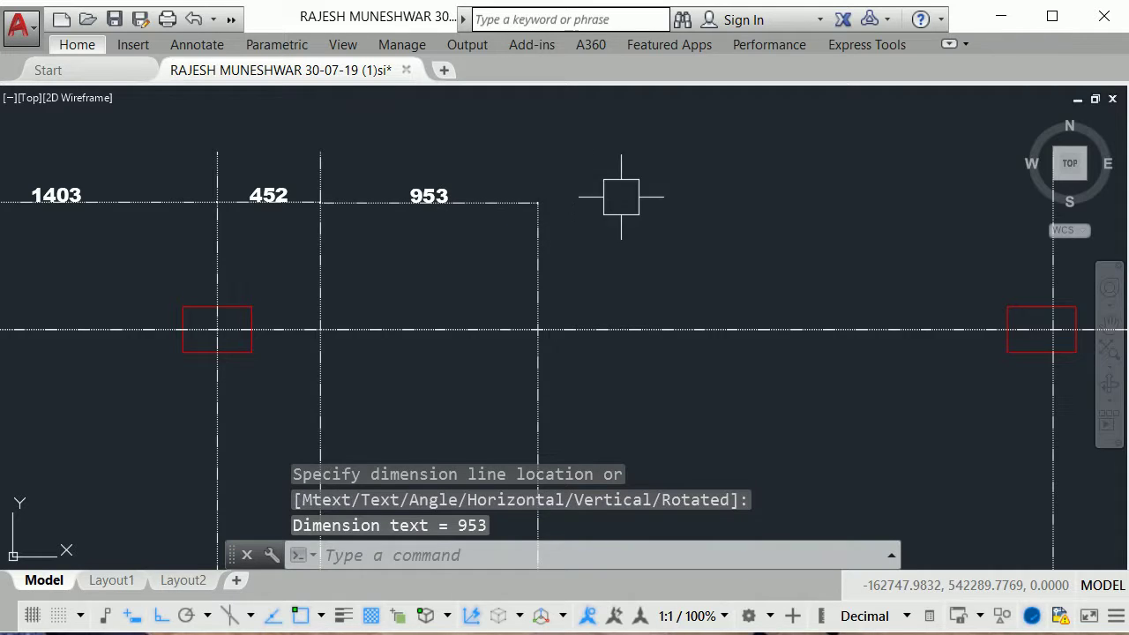
scroll(621, 197, down, 2)
Step: Add a 2250 linear dimension continuing the top row after 953
key(Return)
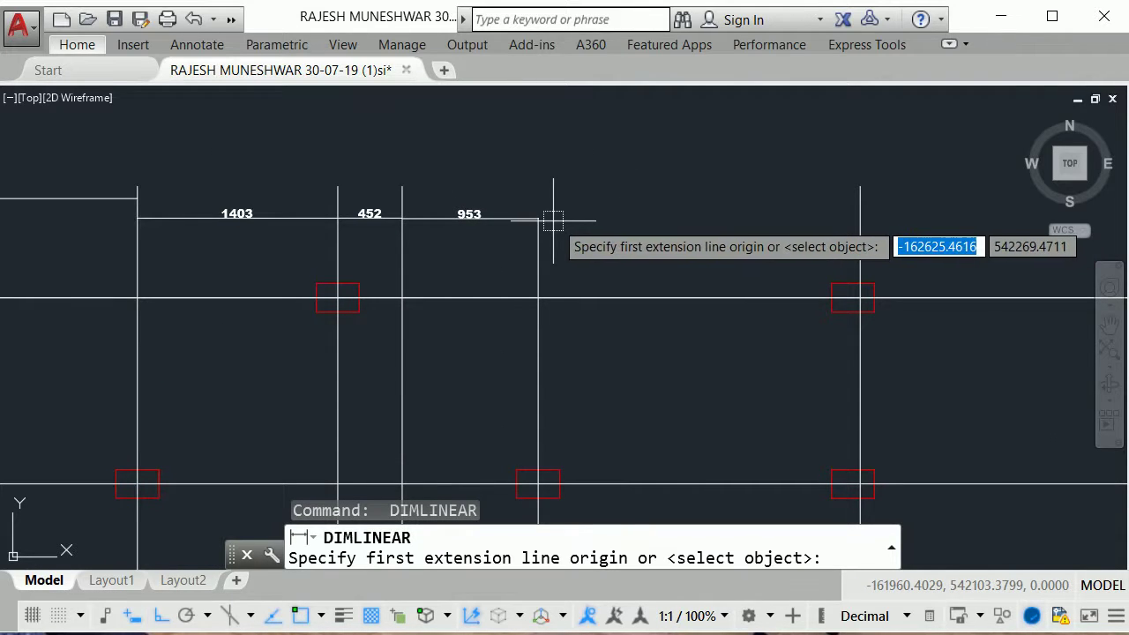
click(539, 218)
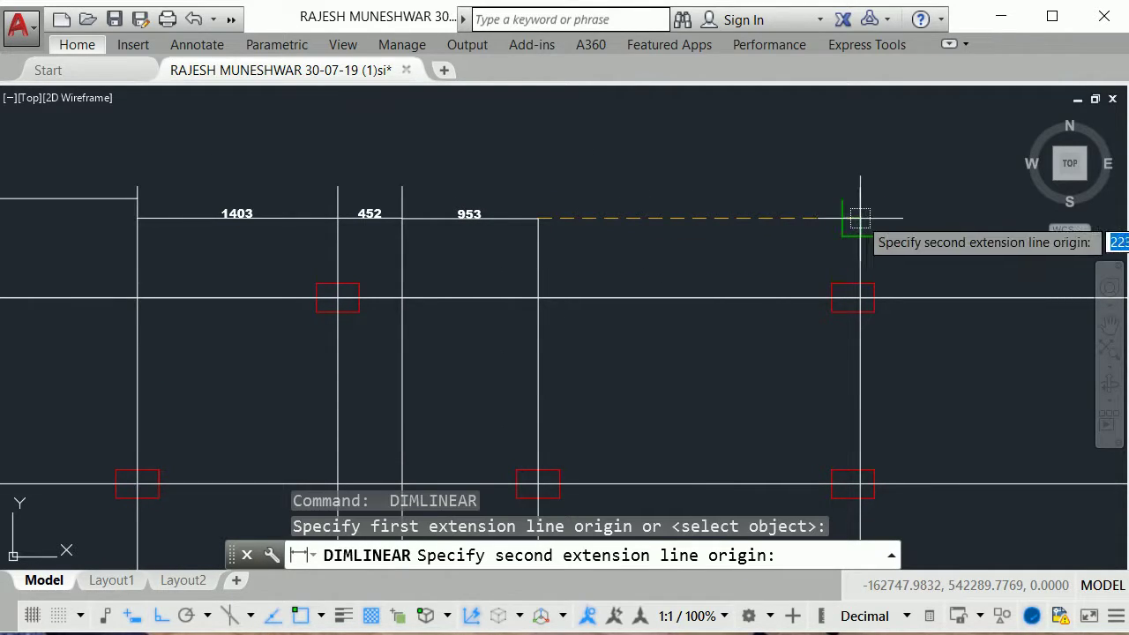
click(860, 218)
click(860, 216)
click(860, 217)
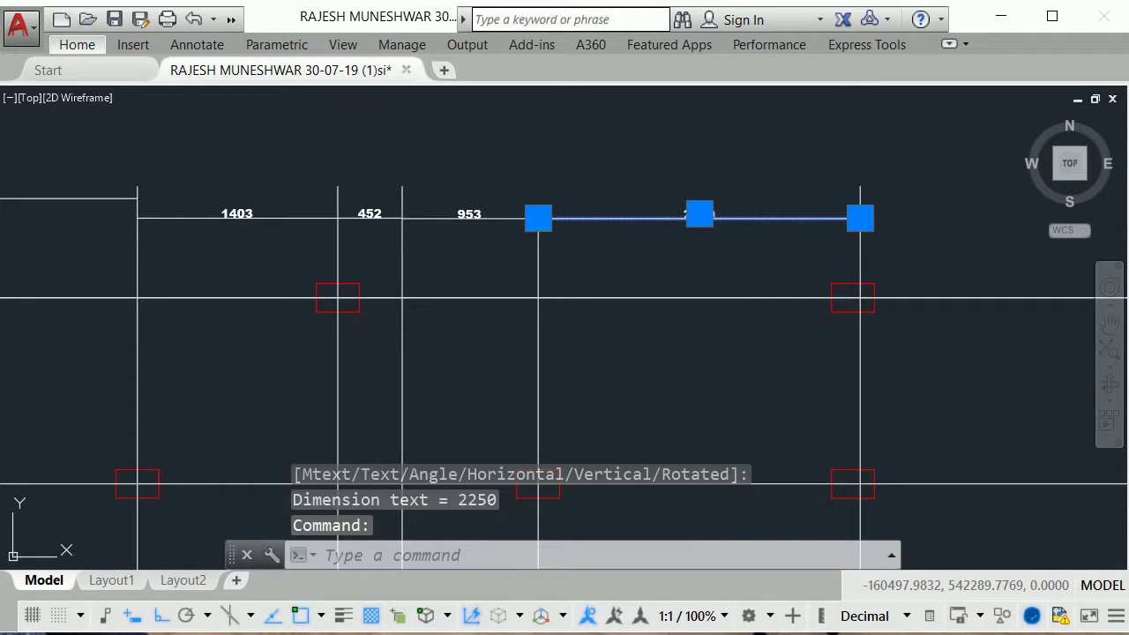
key(Escape)
scroll(822, 171, down, 2)
scroll(366, 164, up, 4)
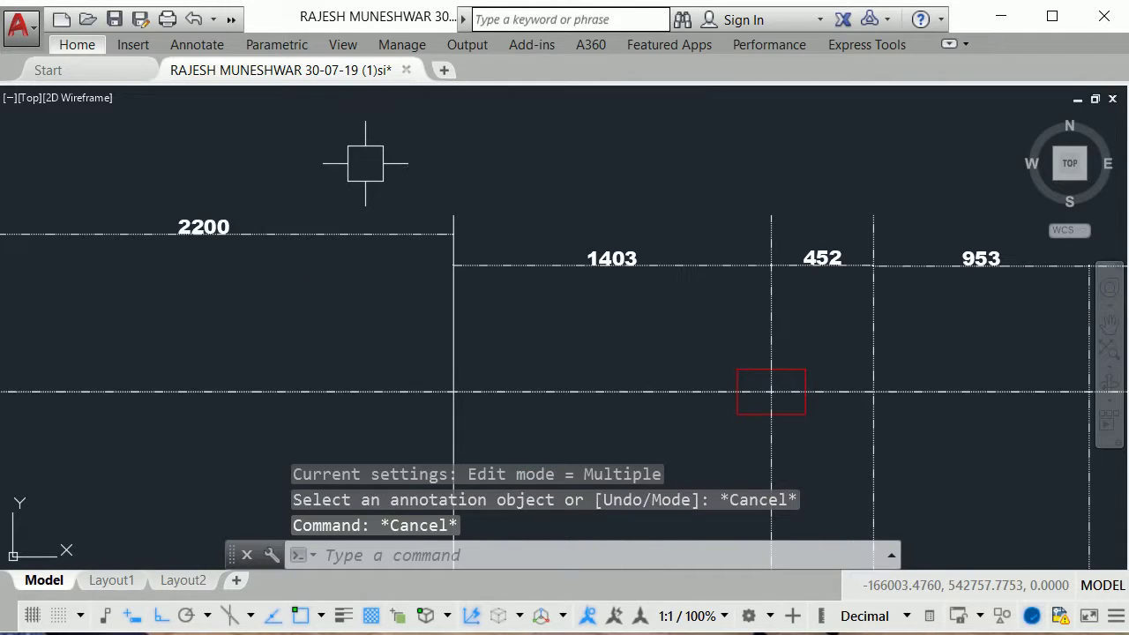
Step: Try editing the 2200 dimension, cancel the edits, and reselect the 2200 dimension
double_click(358, 226)
click(546, 281)
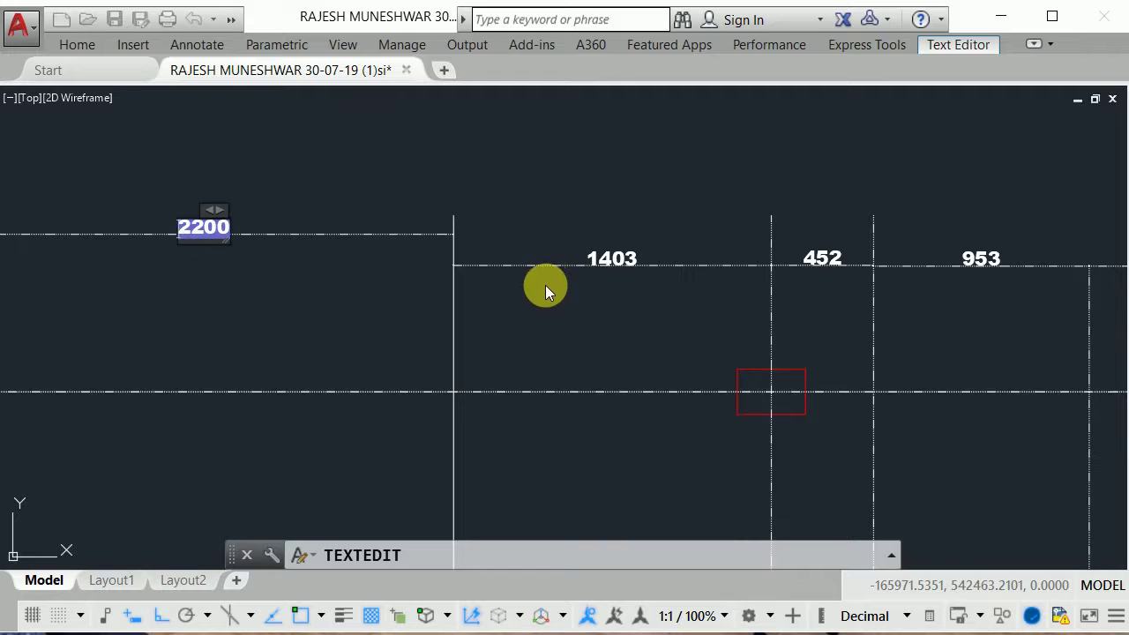
key(Escape)
click(398, 233)
right_click(398, 233)
key(Escape)
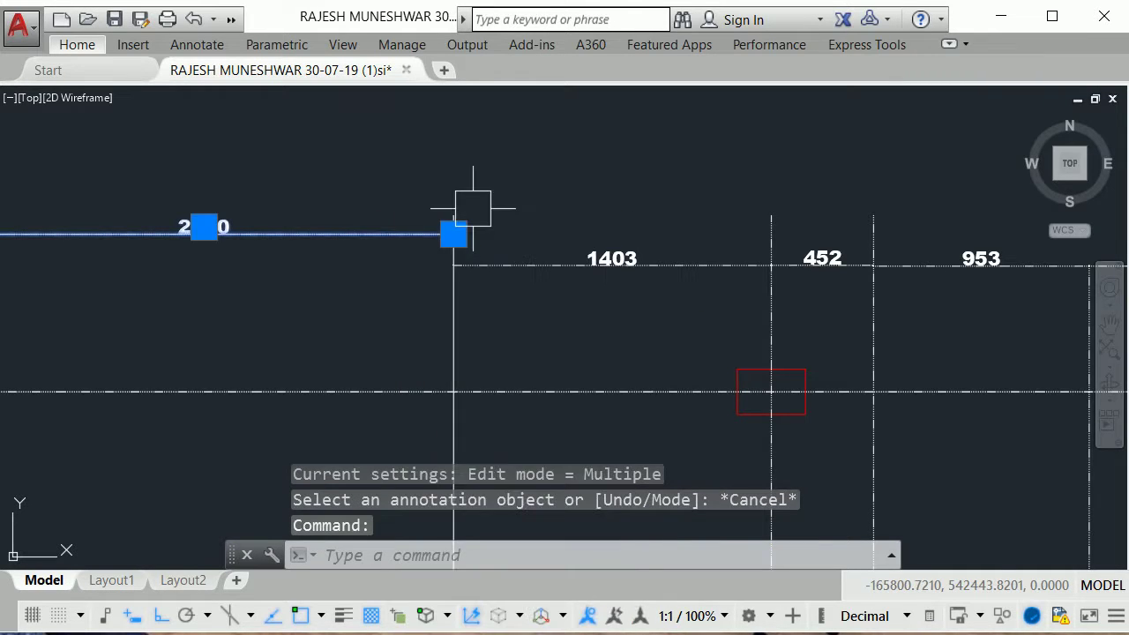
key(Escape)
key(Escape)
double_click(413, 289)
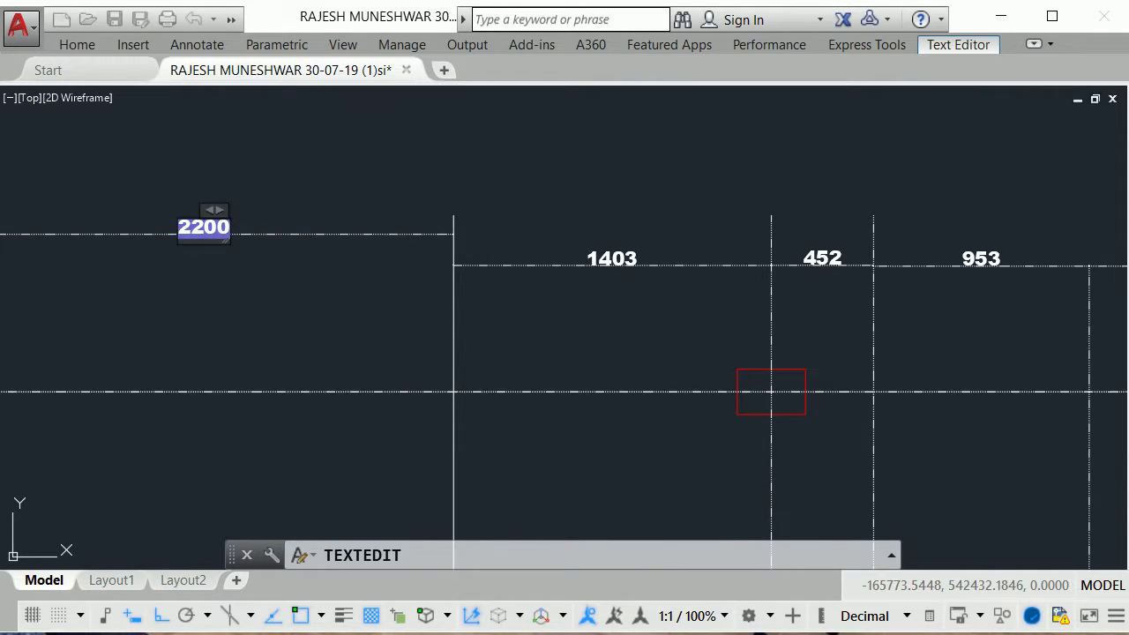
key(Escape)
click(388, 247)
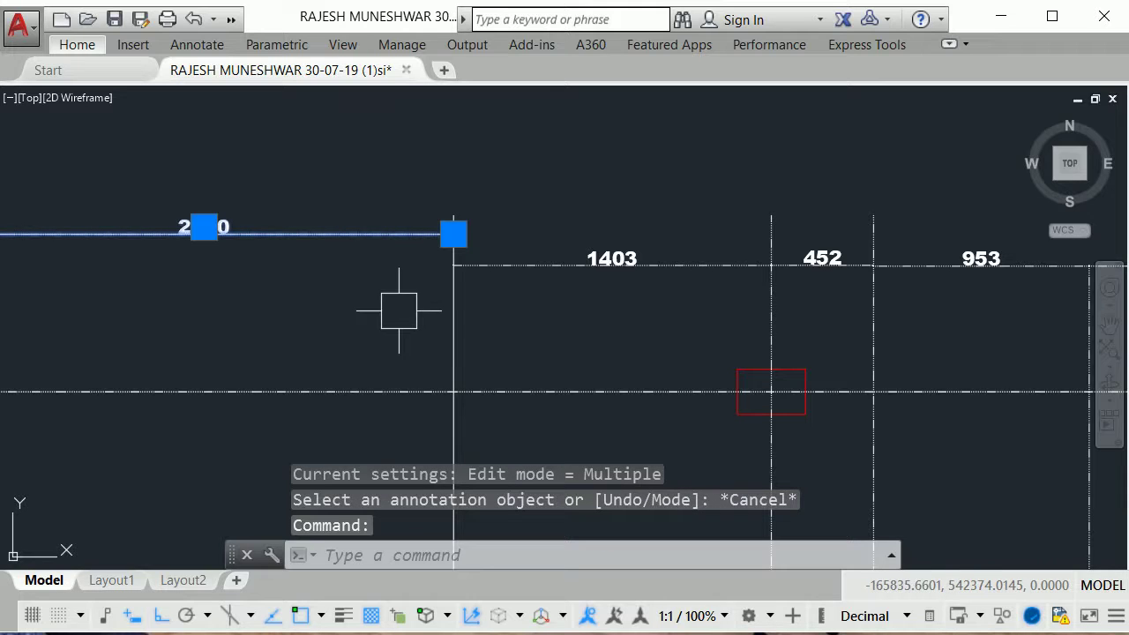
text(m)
Step: Move the 2200 dimension into line with the rest of the top dimension row
key(Return)
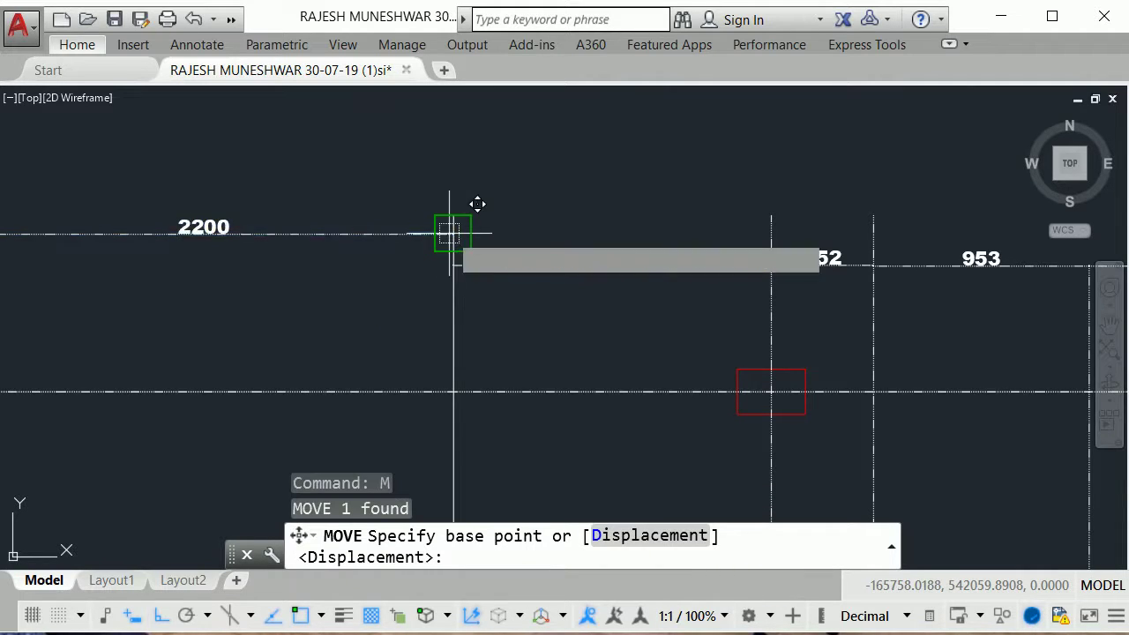
click(450, 234)
click(448, 257)
scroll(506, 201, down, 3)
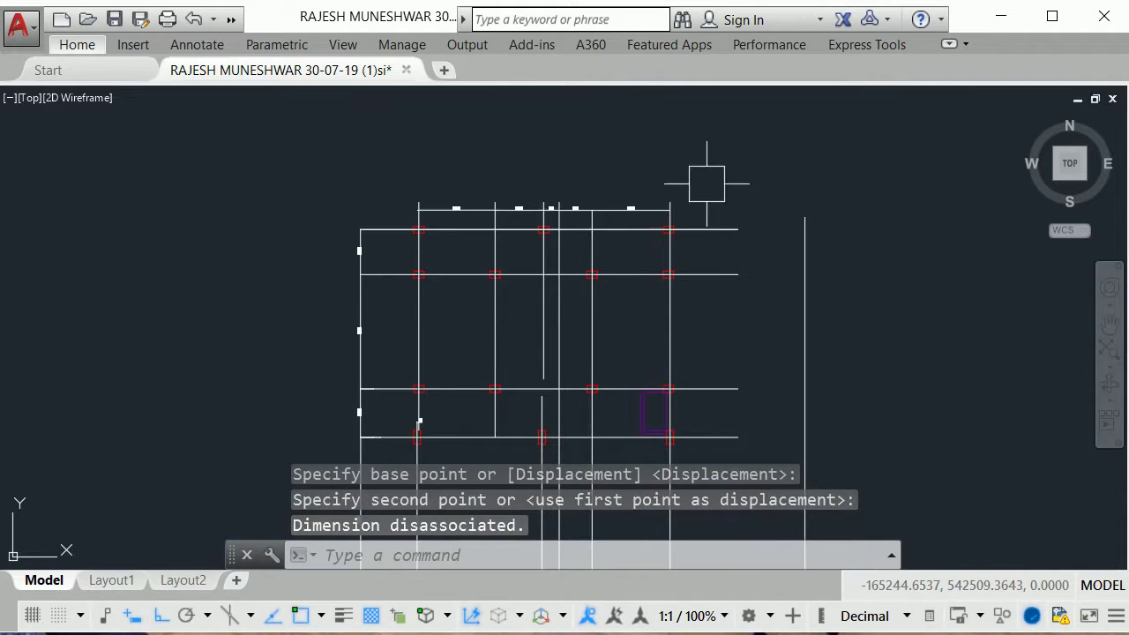
scroll(716, 184, up, 2)
scroll(794, 182, up, 1)
scroll(723, 189, up, 2)
scroll(817, 227, down, 1)
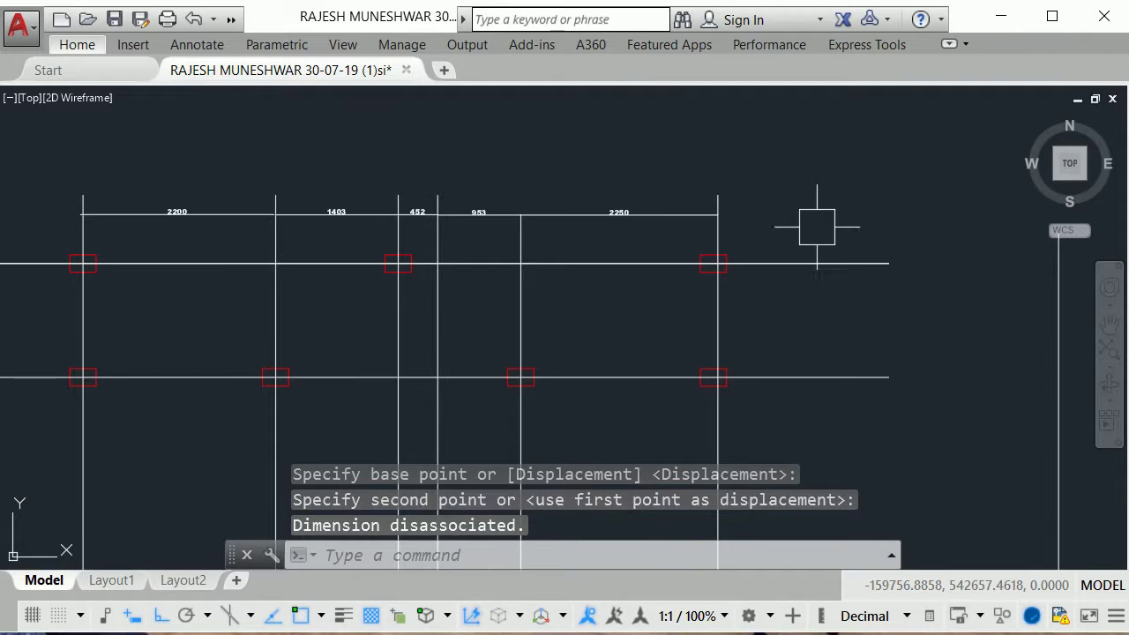
scroll(834, 207, down, 2)
scroll(340, 184, up, 2)
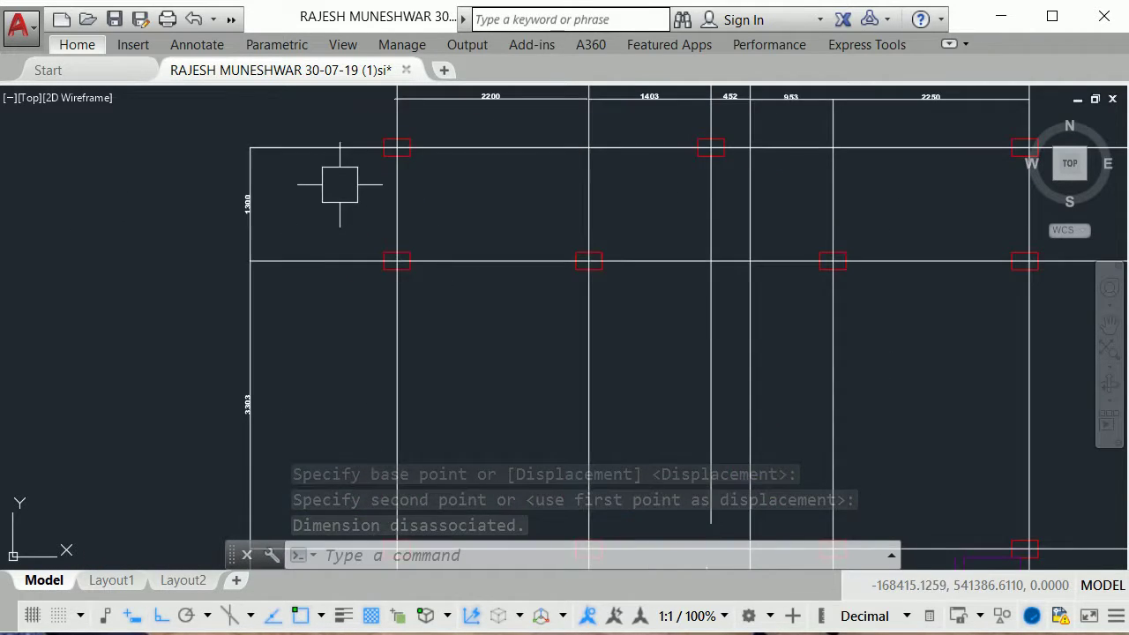
scroll(326, 280, down, 3)
middle_drag(312, 435, 347, 260)
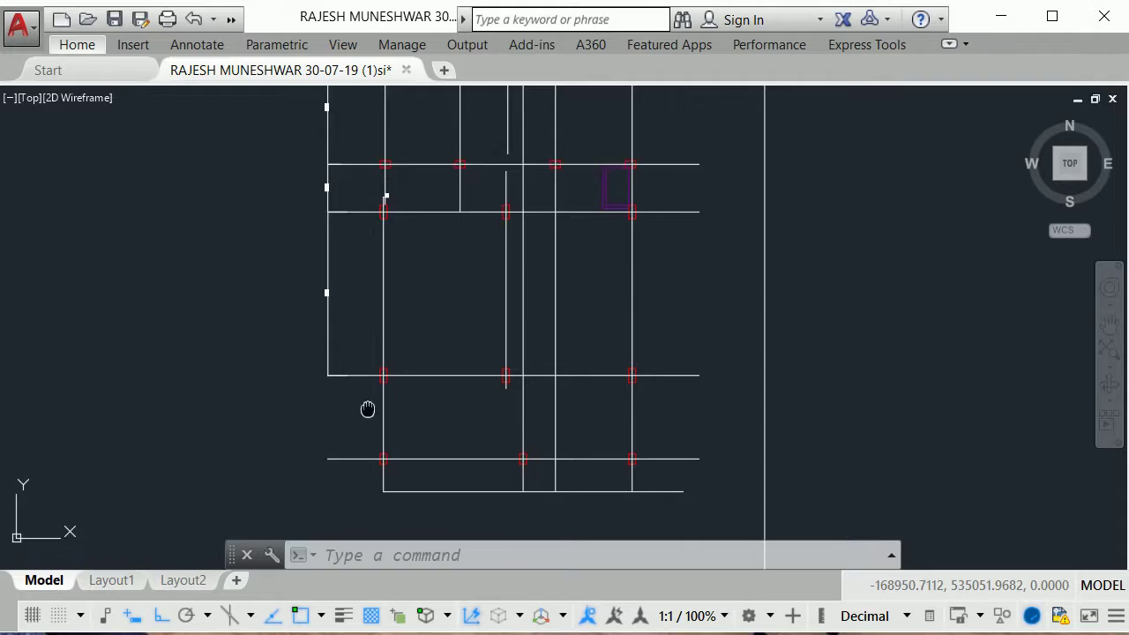
Step: Attempt a vertical dimension at the grid's left and delete the resulting zero dimension
scroll(392, 364, up, 2)
text(dli)
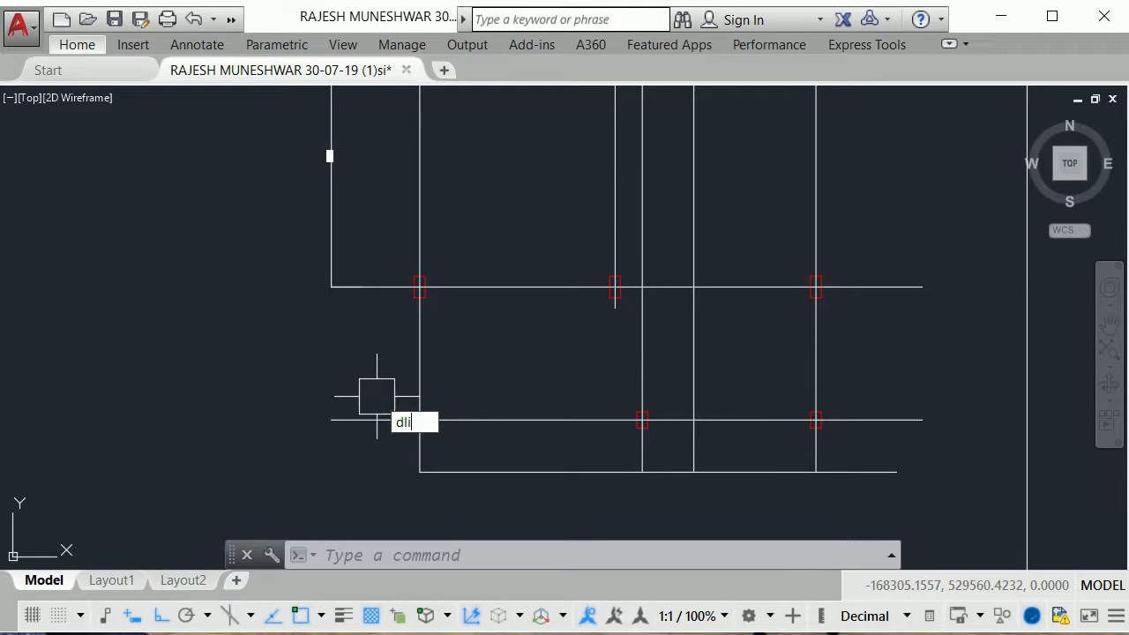
key(Return)
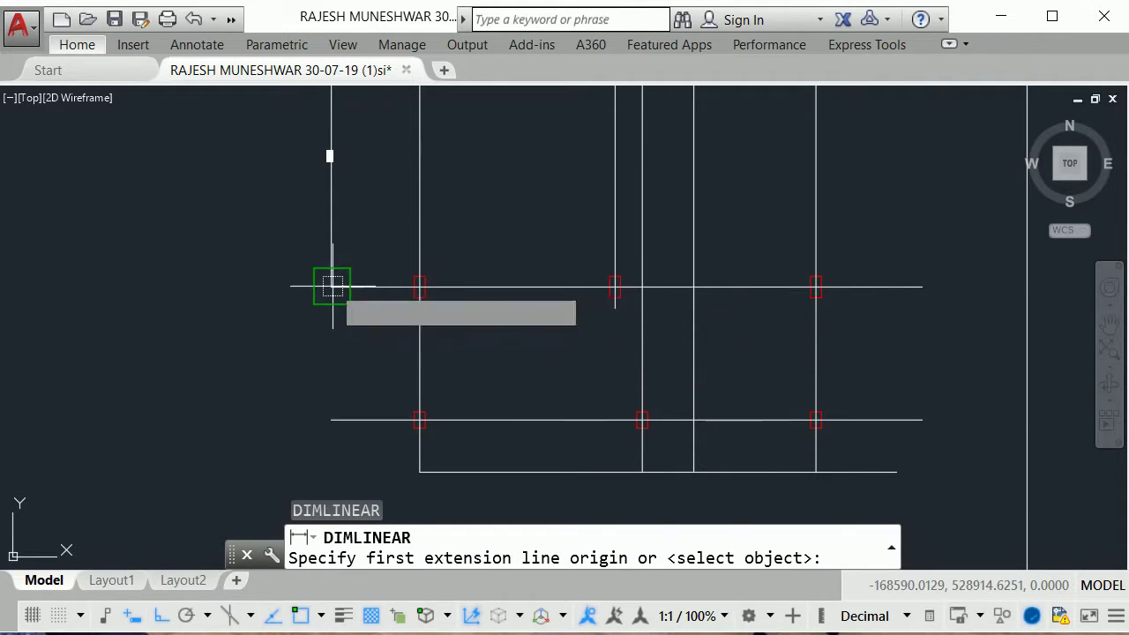
click(331, 286)
click(331, 286)
click(330, 412)
click(331, 415)
click(331, 420)
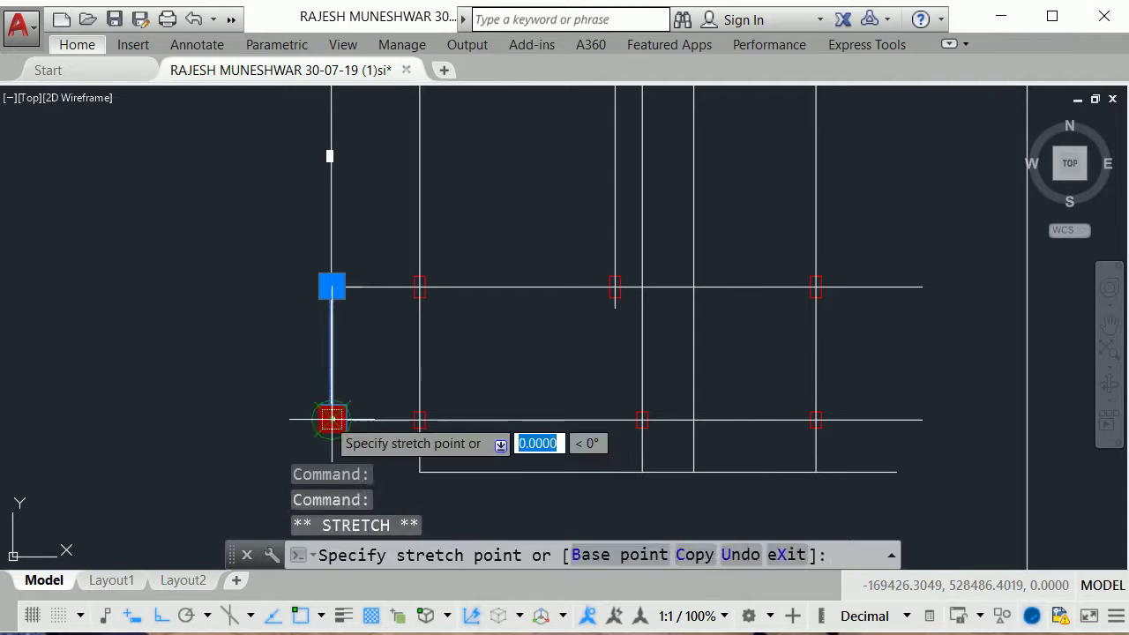
key(Escape)
key(Escape)
scroll(326, 410, up, 3)
scroll(335, 392, up, 2)
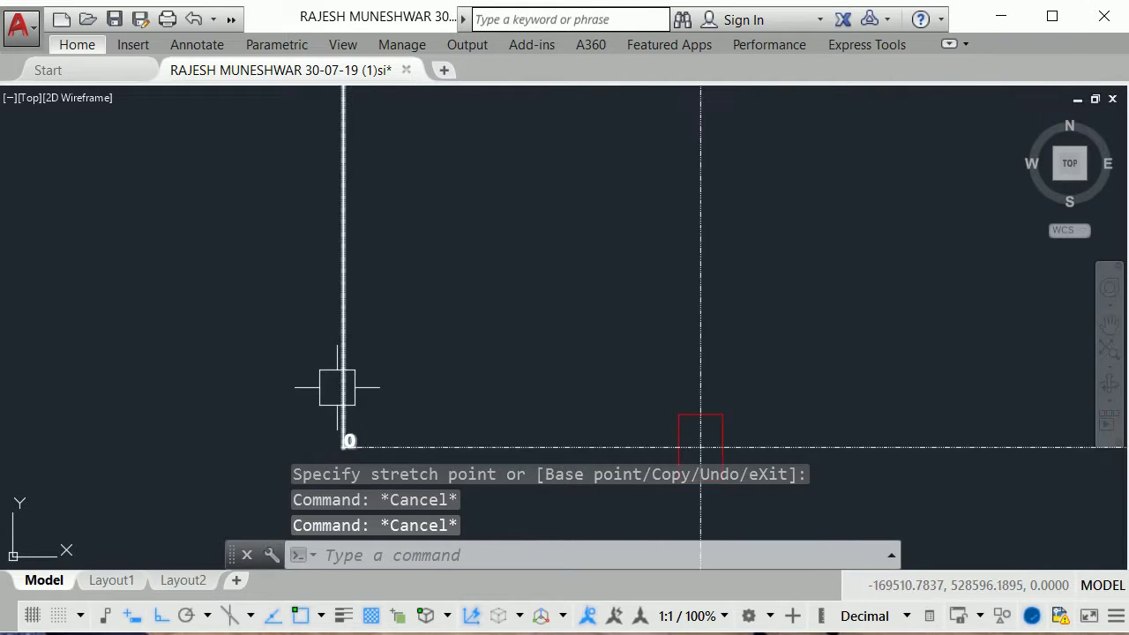
click(337, 386)
key(Delete)
scroll(291, 406, down, 2)
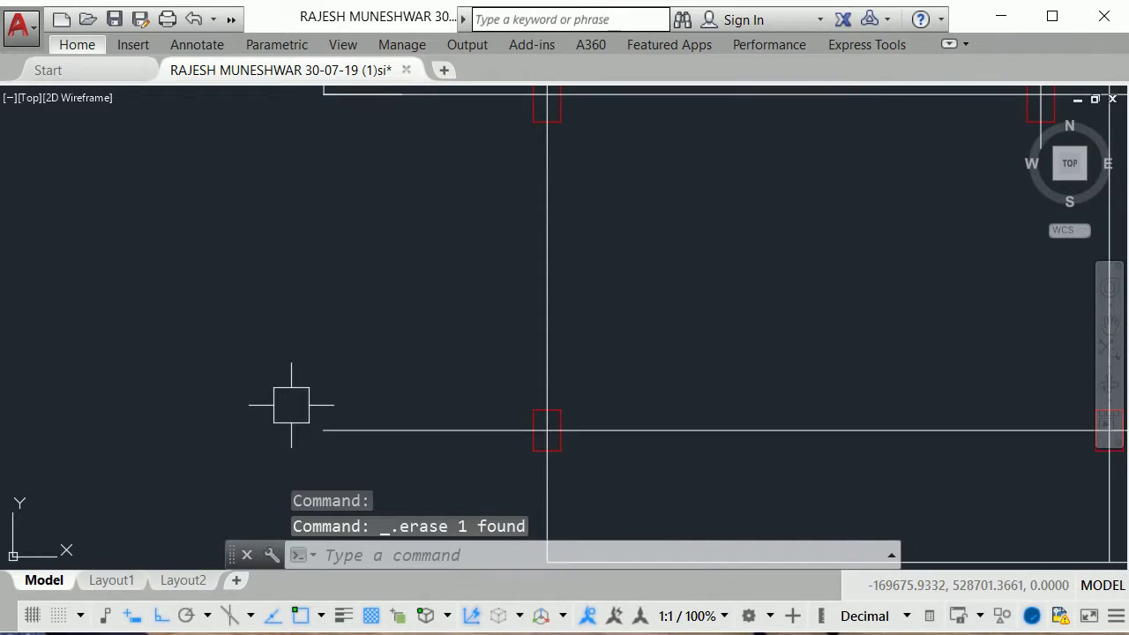
Step: Add a 2450 vertical dimension along the grid's left grid line
text(dli)
key(Return)
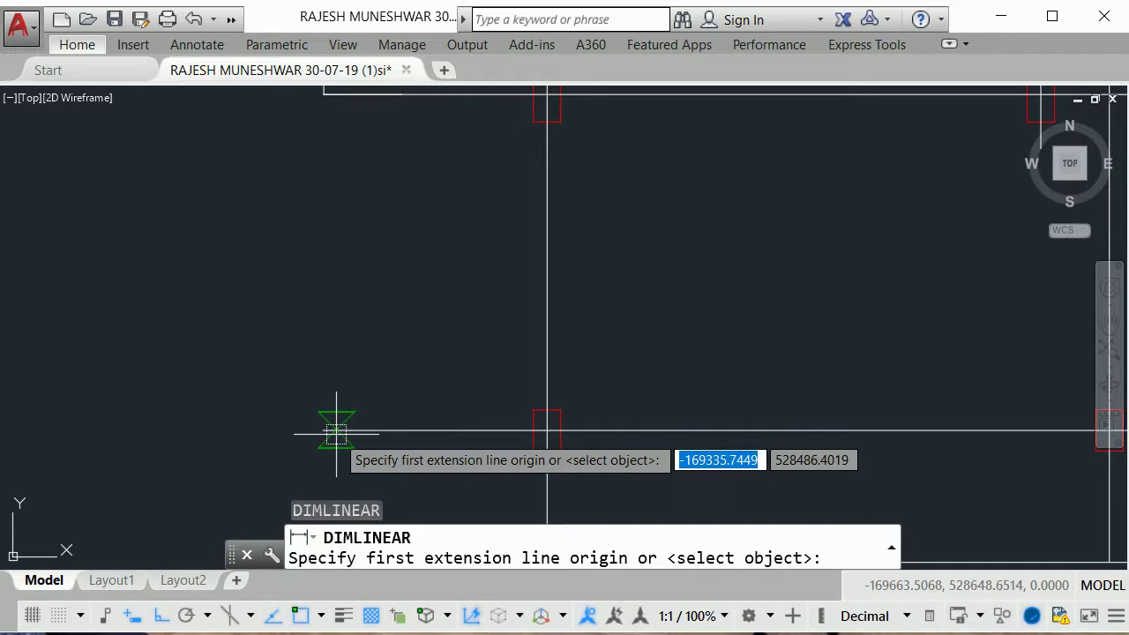
click(324, 430)
scroll(324, 431, down, 2)
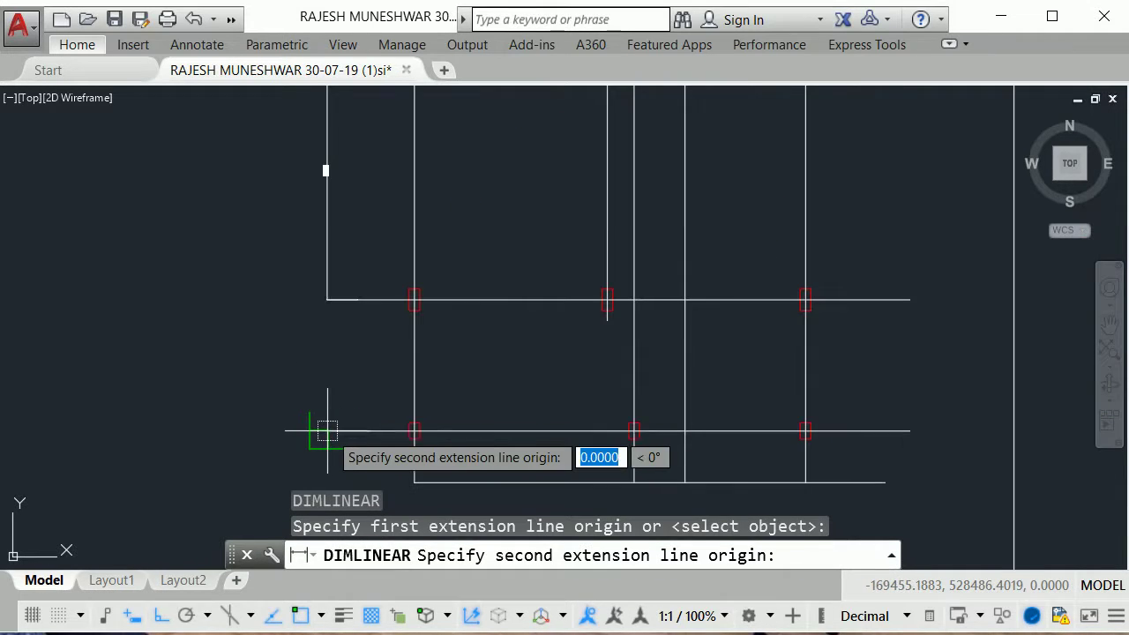
click(326, 300)
click(323, 298)
right_click(326, 300)
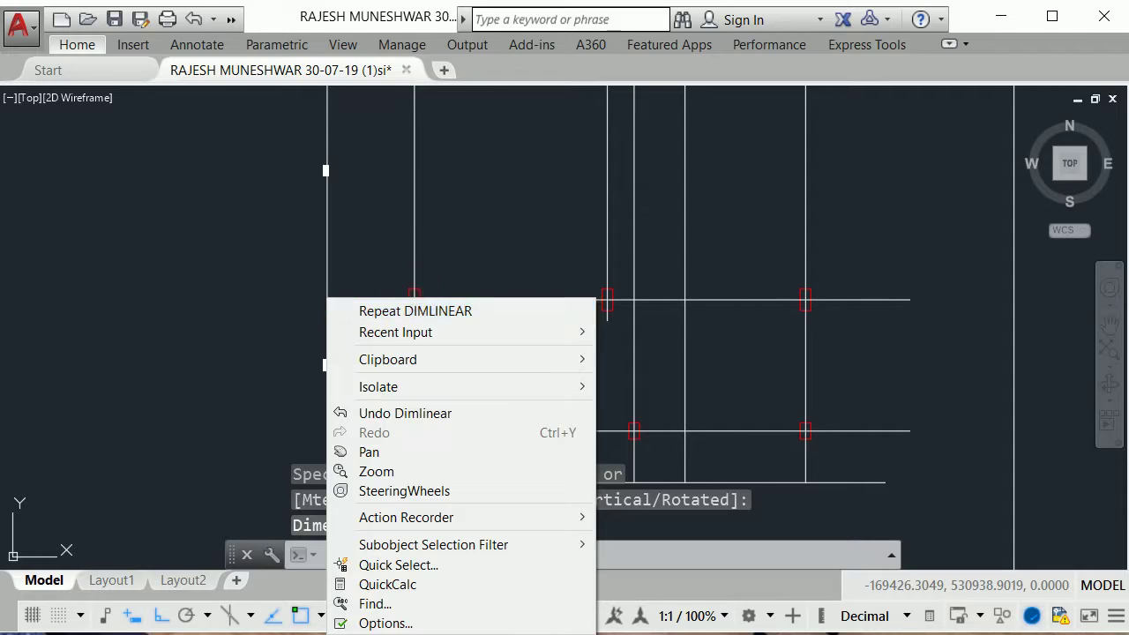
key(Escape)
scroll(443, 277, down, 2)
scroll(522, 383, up, 3)
Step: Delete the stray bottom horizontal line and clear a mistyped command
middle_drag(517, 366, 513, 401)
click(511, 415)
key(Delete)
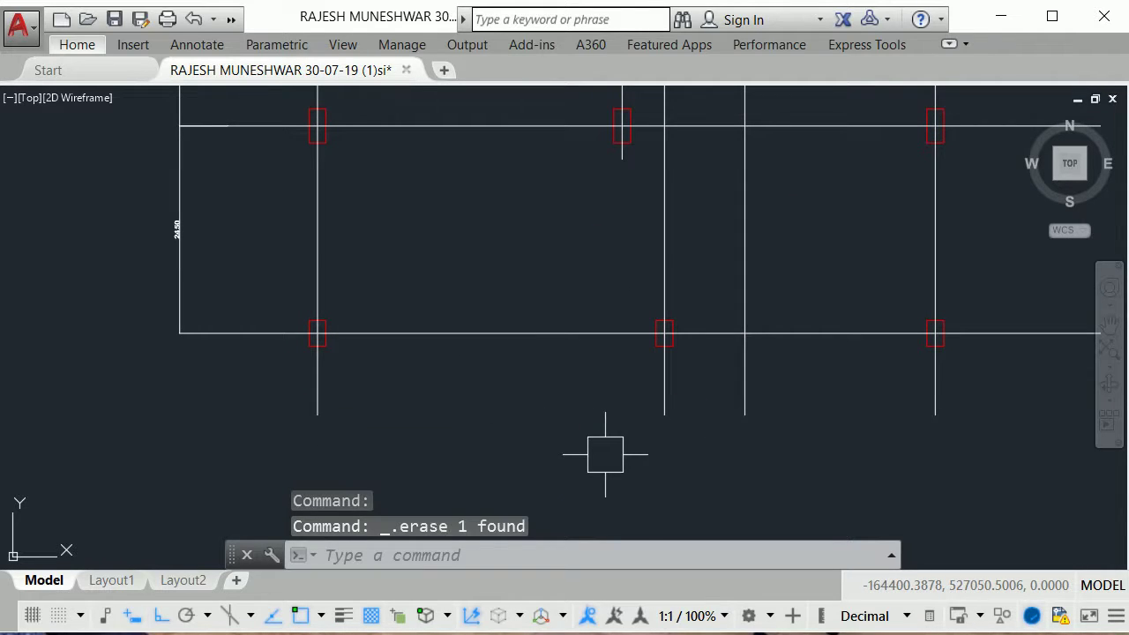
scroll(609, 448, down, 3)
middle_drag(520, 439, 520, 468)
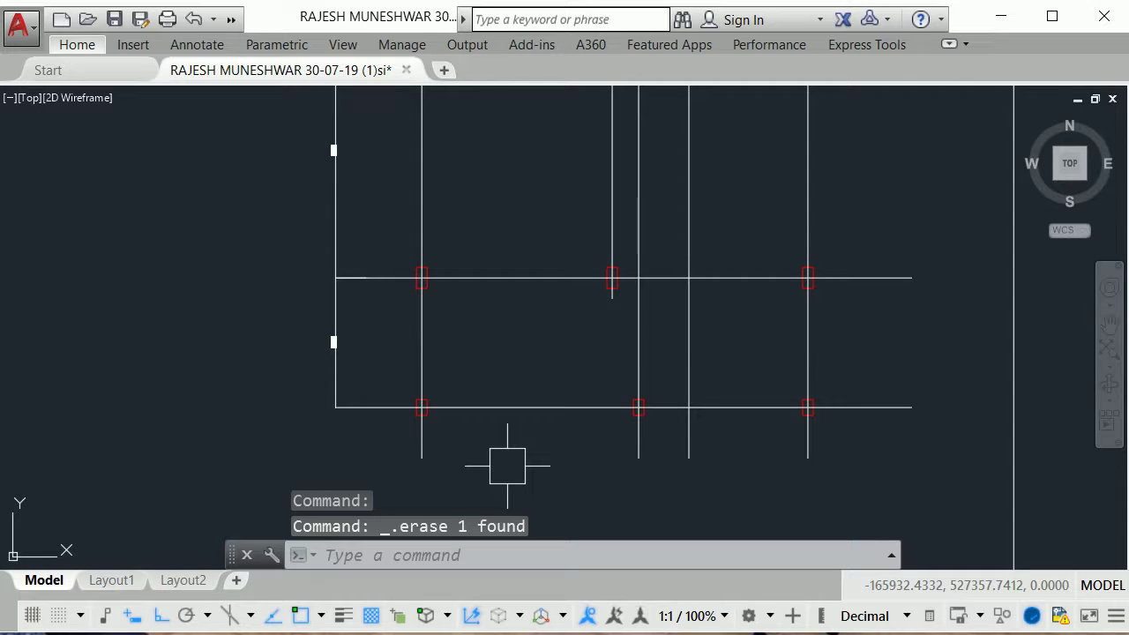
text(de)
key(BackSpace)
text(u)
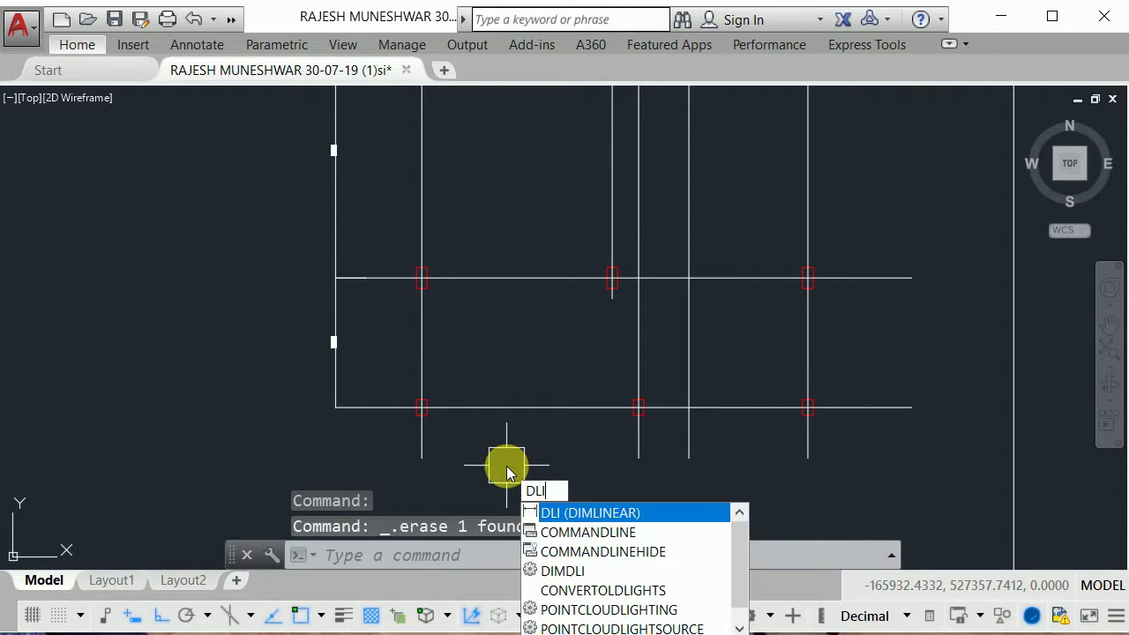
key(BackSpace)
key(BackSpace)
scroll(507, 464, down, 2)
key(Escape)
key(Escape)
Step: Add a 4100 dimension between the lower left and right columns
middle_drag(524, 395, 526, 471)
scroll(524, 252, up, 2)
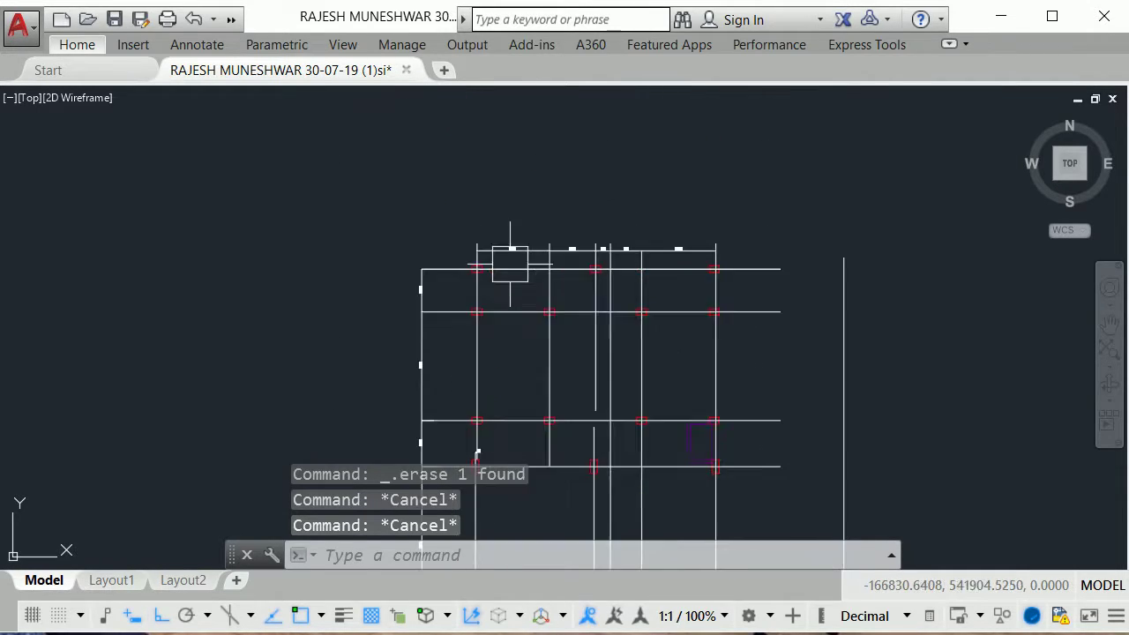
scroll(600, 242, up, 3)
scroll(582, 329, down, 5)
scroll(638, 312, up, 5)
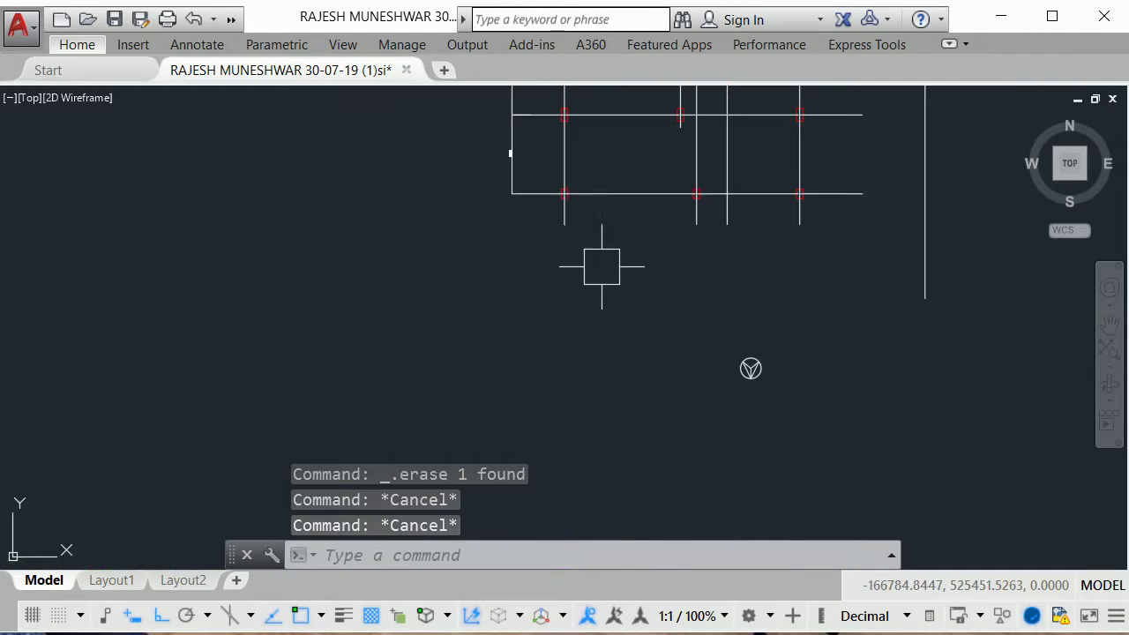
mouse_move(599, 264)
middle_down()
mouse_move(582, 398)
mouse_move(559, 434)
middle_up()
scroll(582, 398, up, 2)
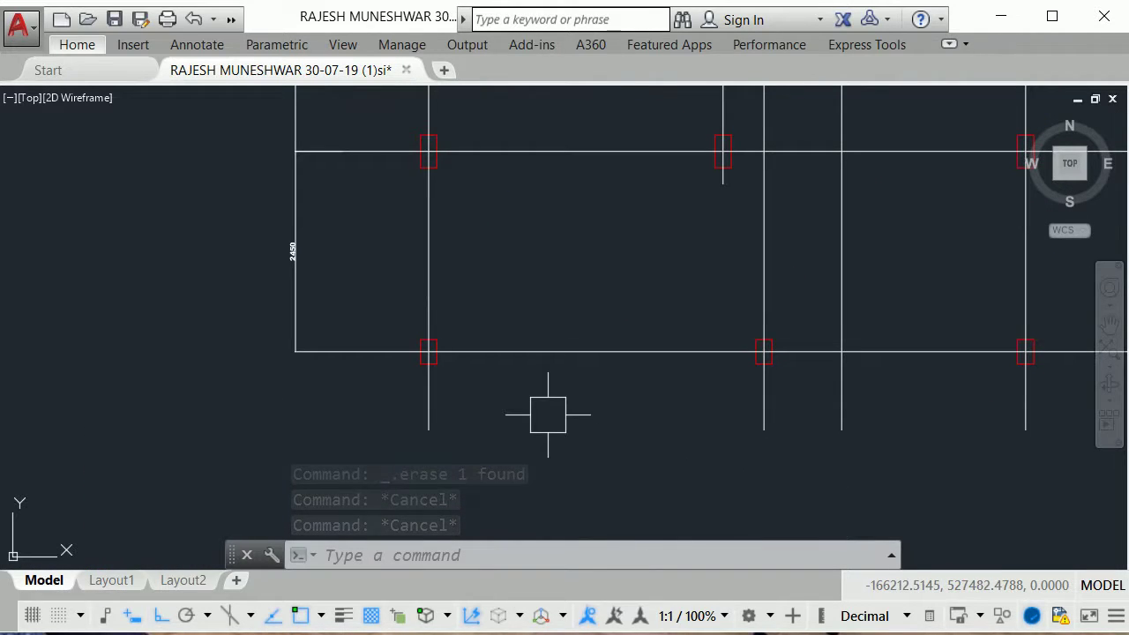
text(dli)
key(Return)
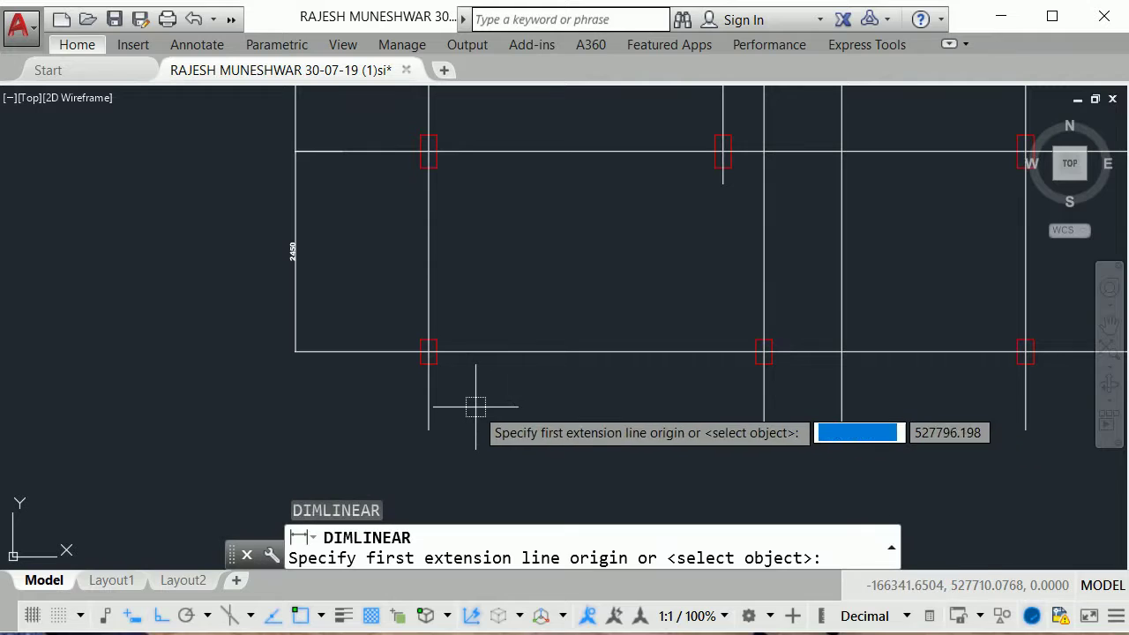
click(433, 393)
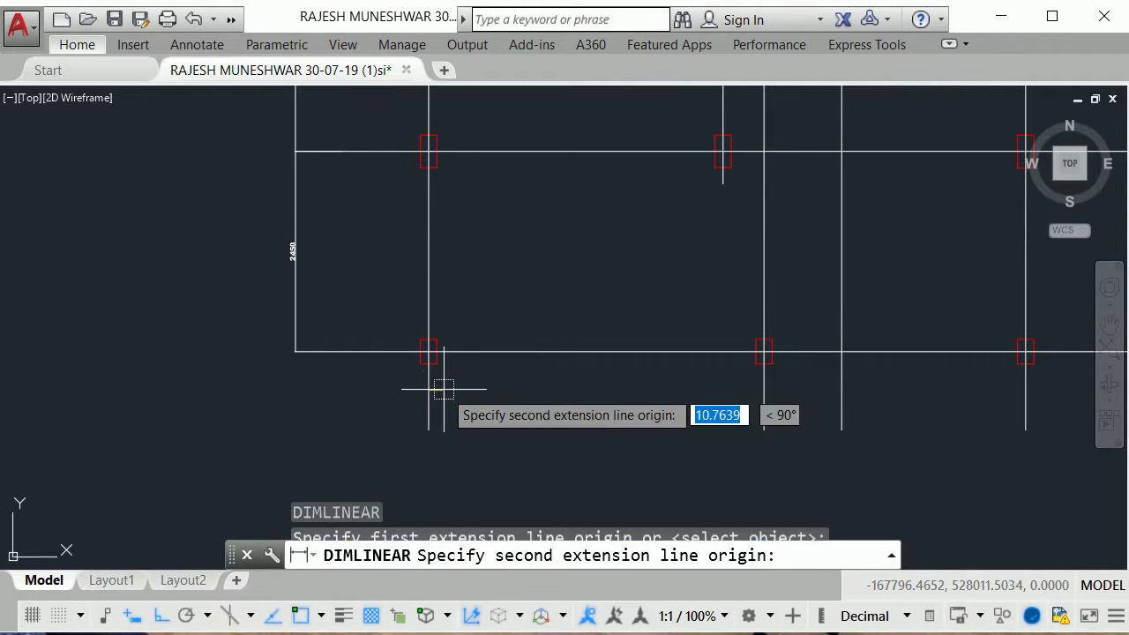
click(764, 391)
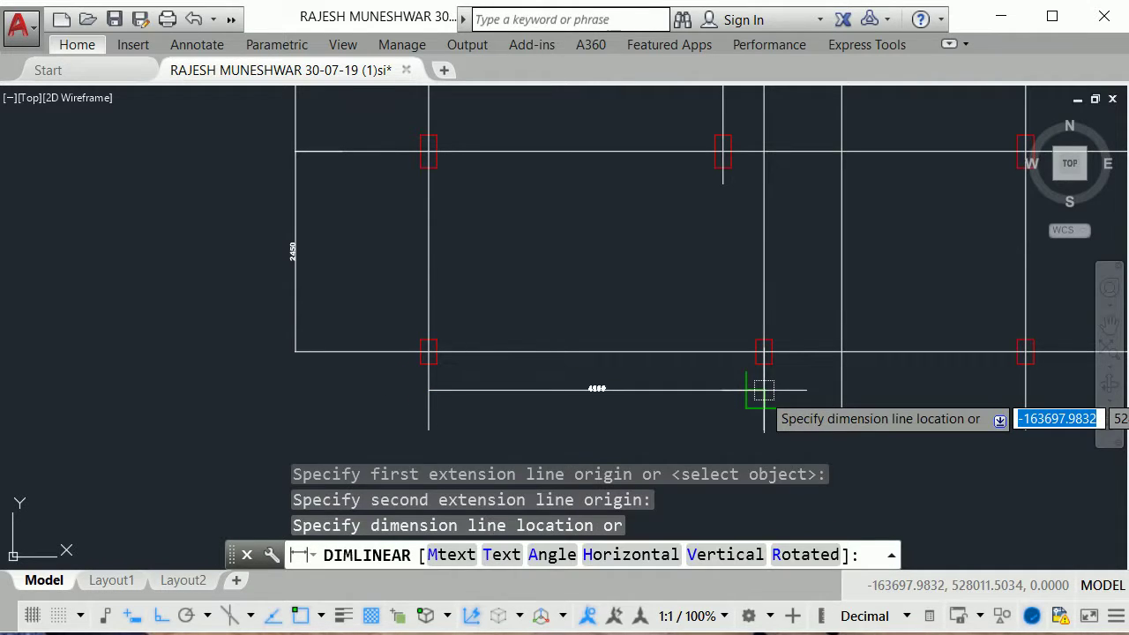
click(764, 391)
mouse_move(801, 393)
middle_down()
mouse_move(733, 433)
mouse_move(707, 415)
middle_up()
scroll(700, 424, down, 1)
scroll(723, 437, up, 1)
Step: Add a 3200 dimension in line with the 4100 along the grid's bottom
key(Return)
click(574, 383)
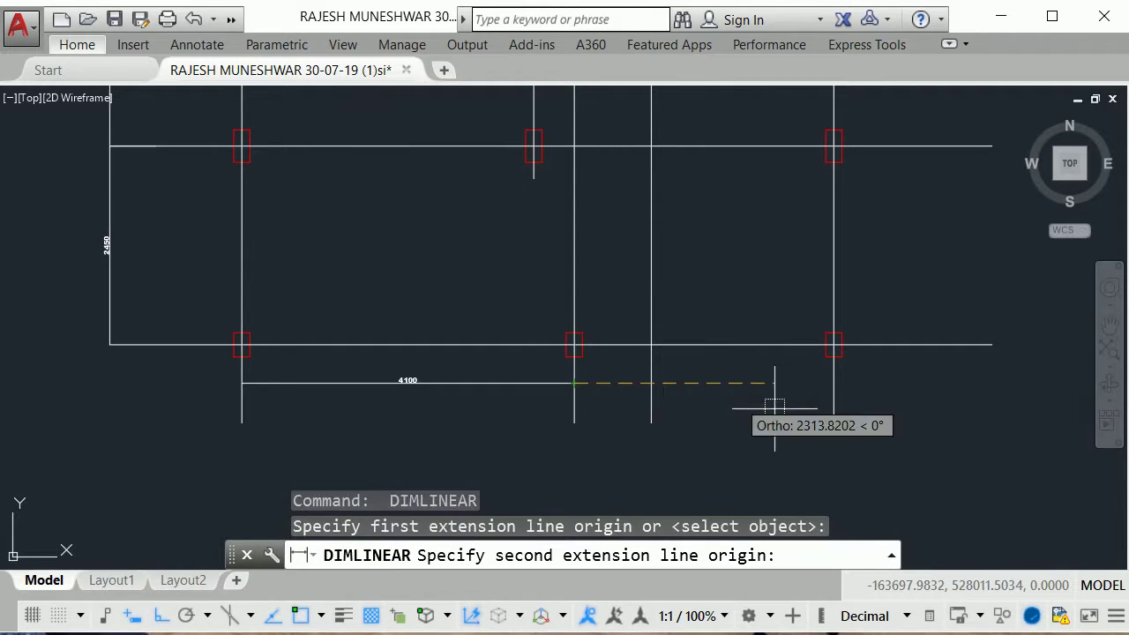
click(837, 385)
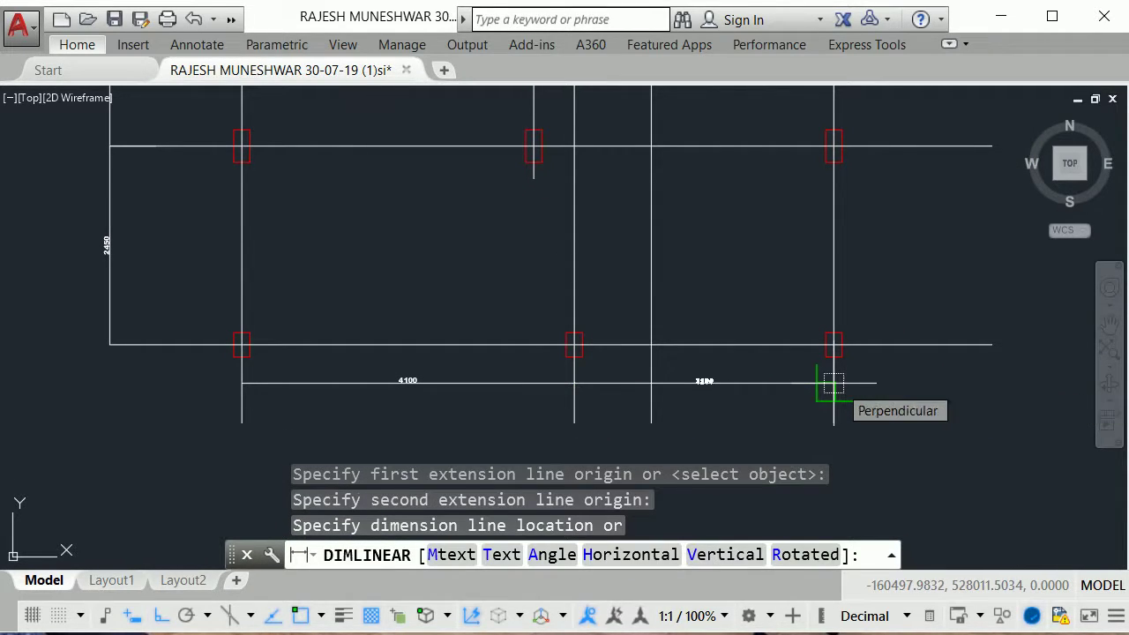
click(834, 384)
scroll(789, 521, down, 3)
key(Escape)
scroll(788, 522, up, 2)
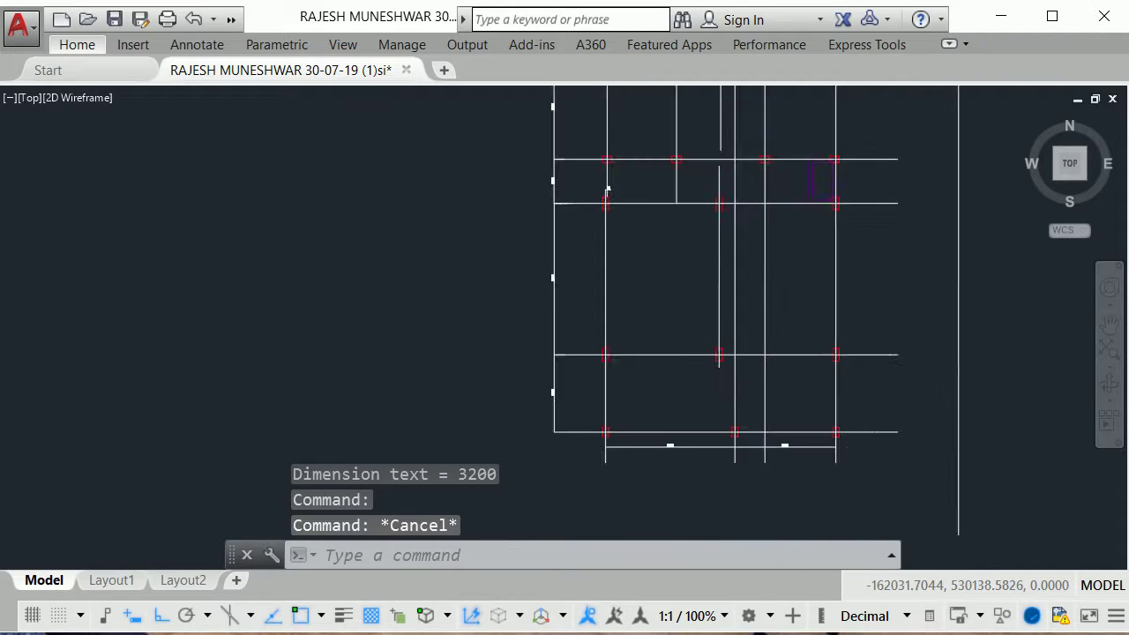
scroll(767, 418, up, 2)
click(750, 441)
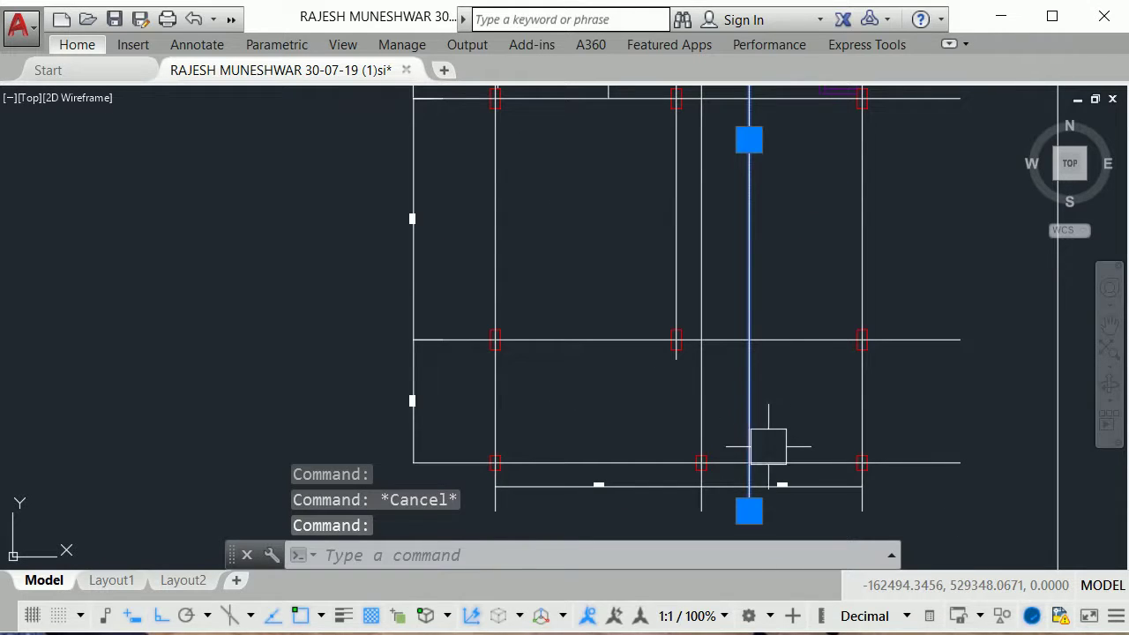
Step: Stretch the short vertical grid line's end upward to lengthen it
click(749, 511)
click(749, 139)
key(Escape)
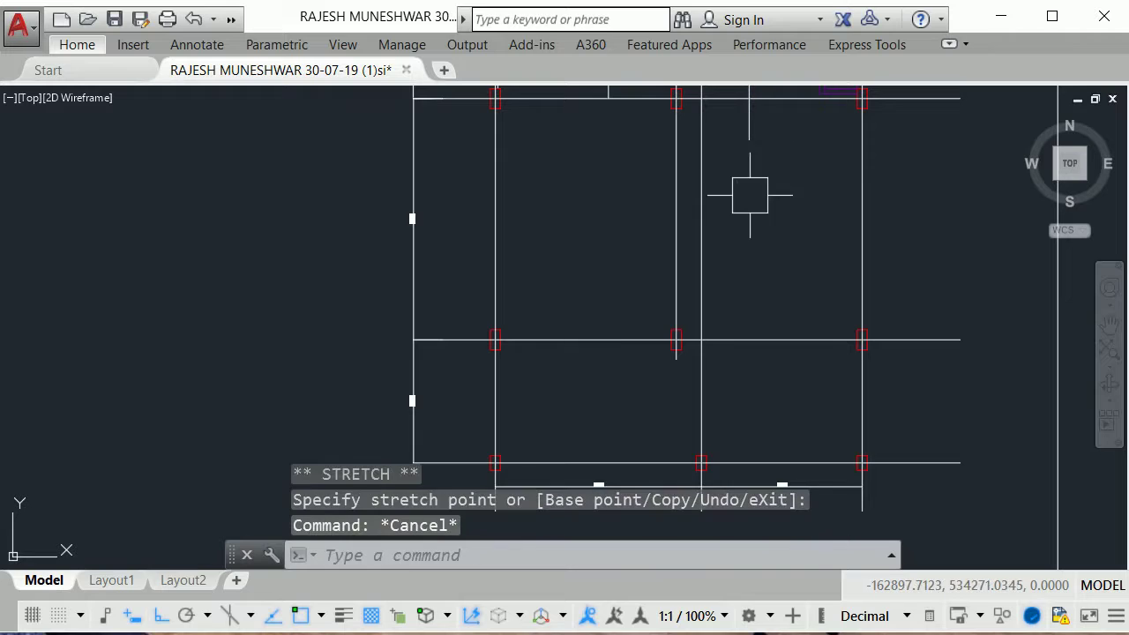
scroll(759, 383, down, 2)
scroll(762, 393, down, 2)
scroll(754, 212, up, 5)
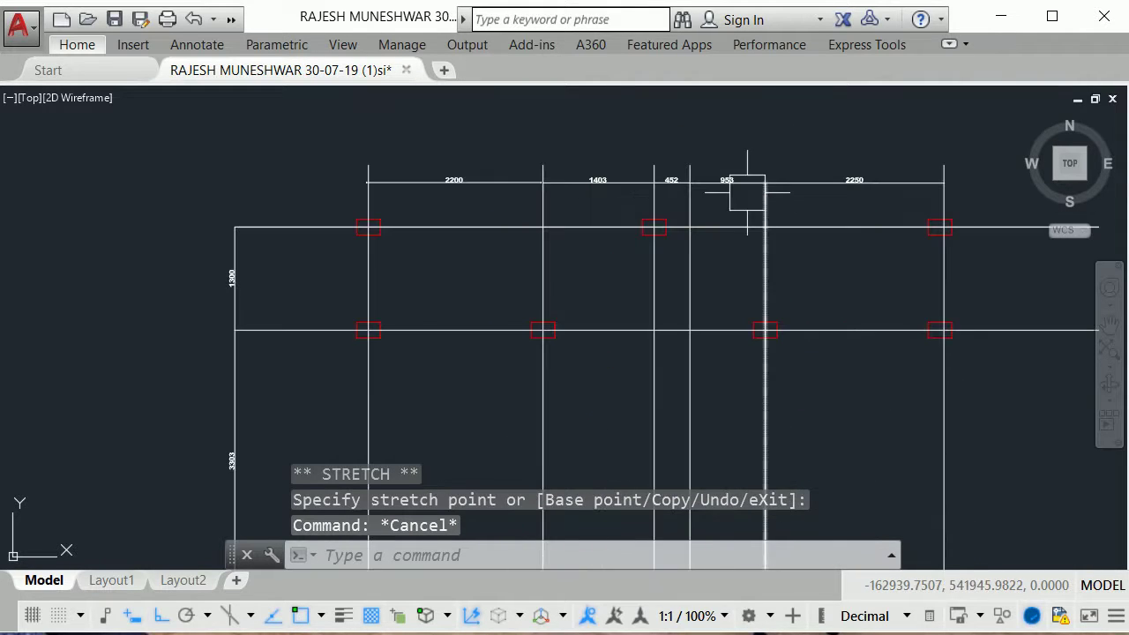
scroll(766, 182, down, 2)
mouse_move(768, 182)
middle_down()
mouse_move(807, 217)
mouse_move(833, 302)
middle_up()
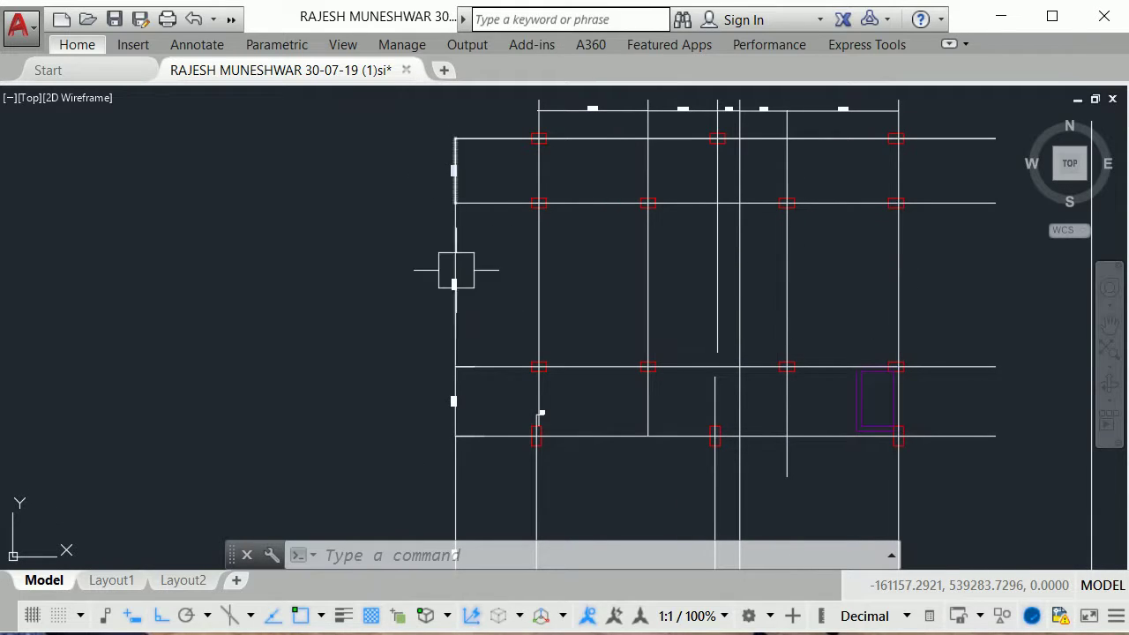
mouse_move(533, 452)
middle_down()
mouse_move(557, 345)
mouse_move(551, 440)
middle_up()
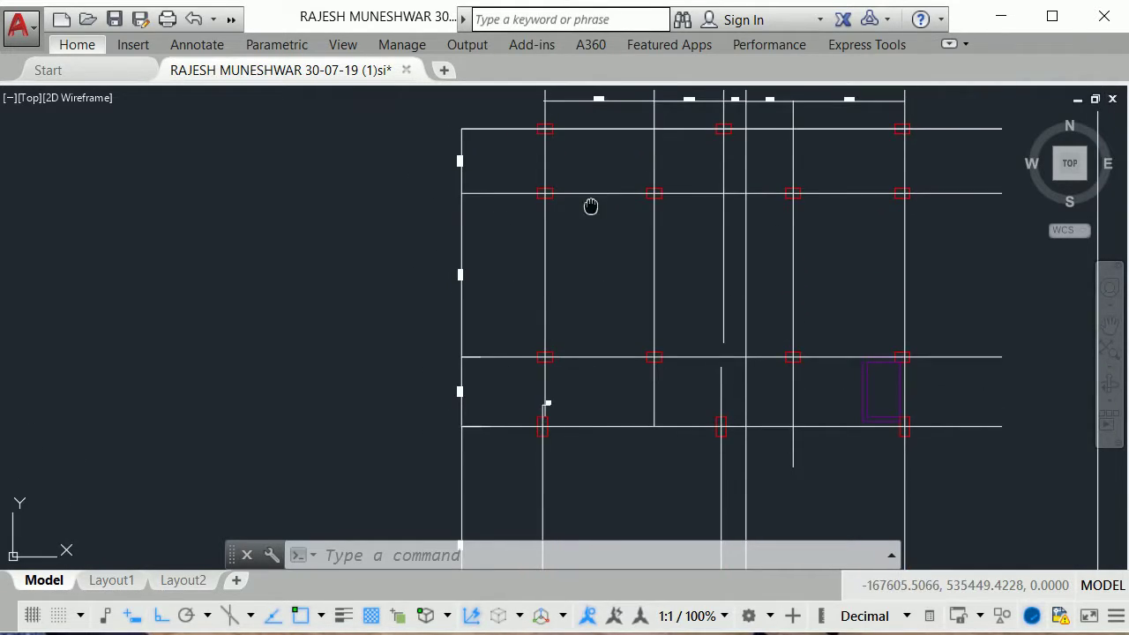
middle_drag(592, 206, 590, 268)
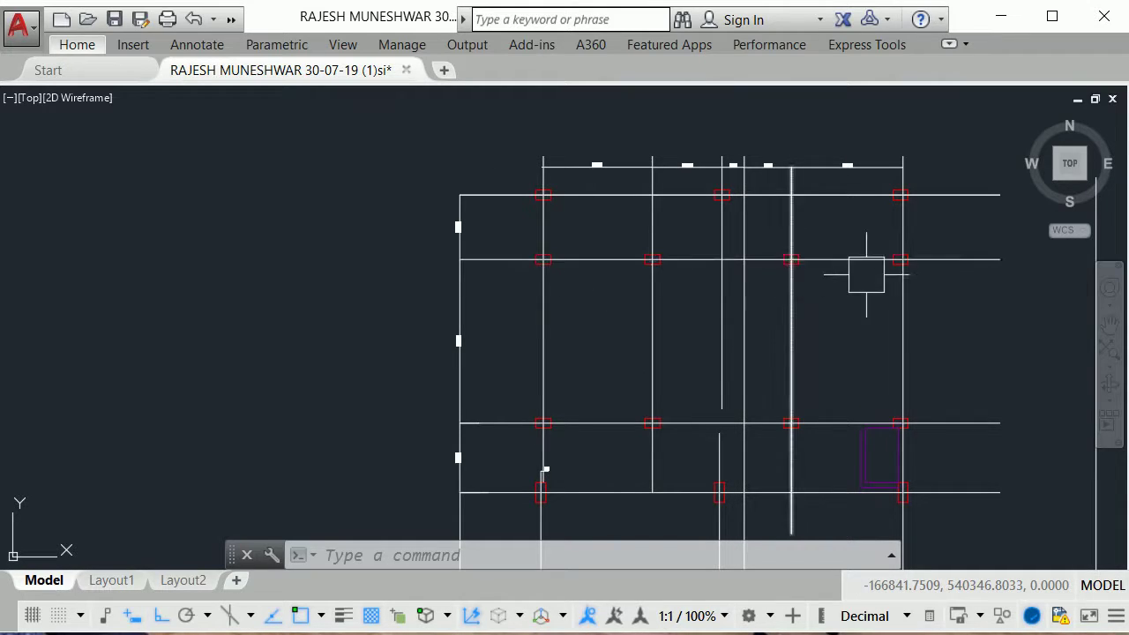
middle_drag(576, 388, 580, 282)
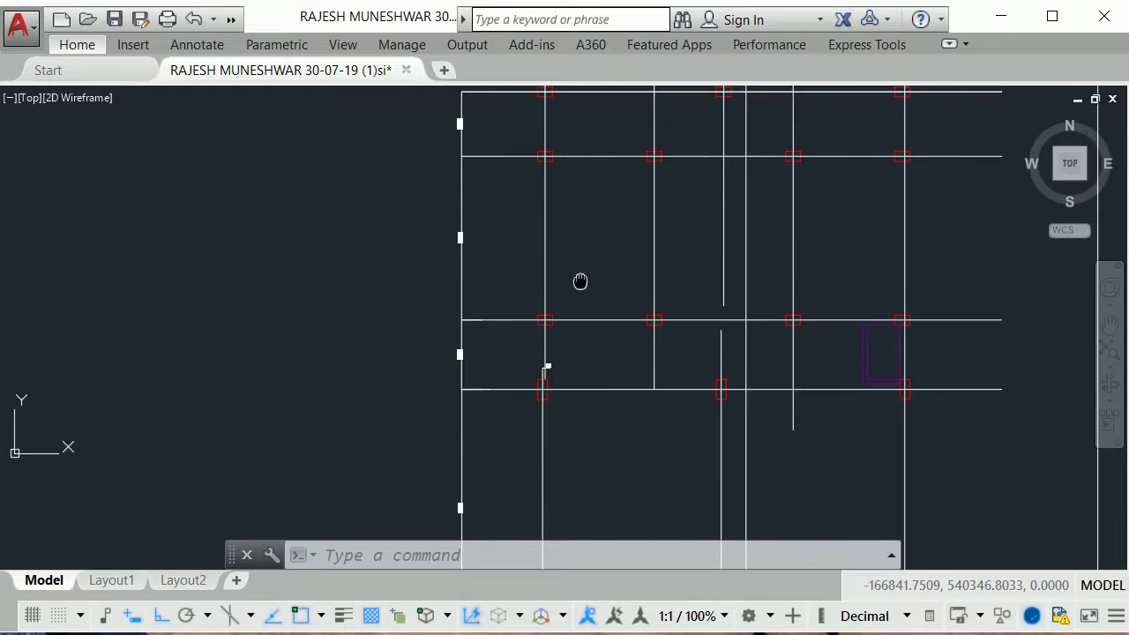
mouse_move(746, 360)
middle_down()
mouse_move(660, 394)
mouse_move(629, 486)
mouse_move(711, 456)
mouse_move(720, 382)
middle_up()
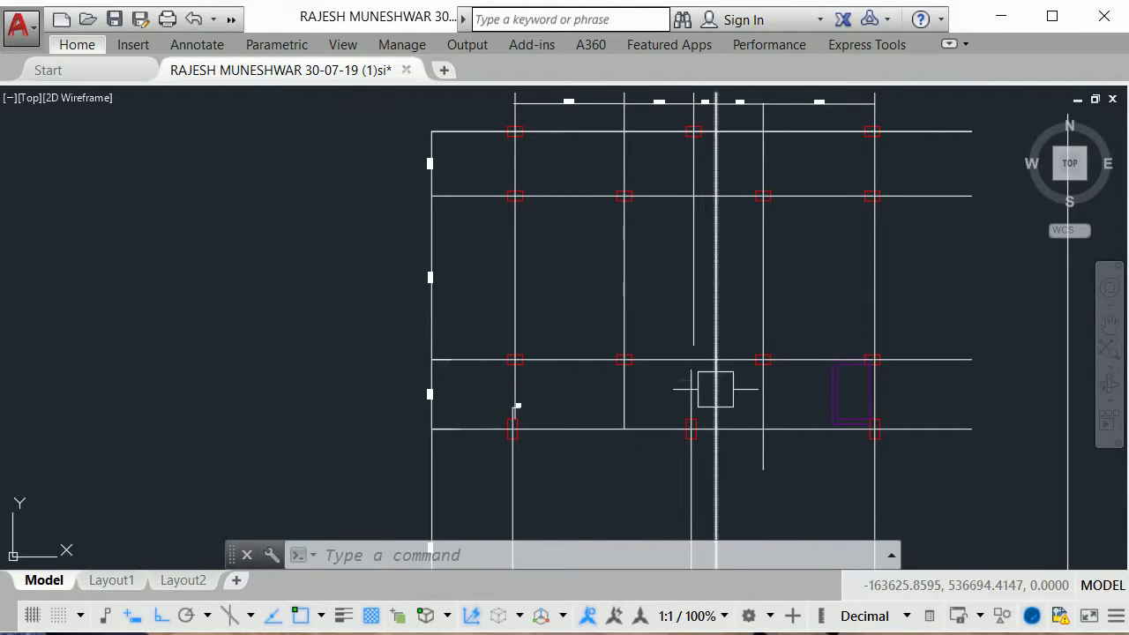
Step: Extend the vertical grid line further upward so it runs through the column grid
scroll(715, 389, up, 4)
scroll(686, 386, down, 4)
scroll(691, 436, up, 4)
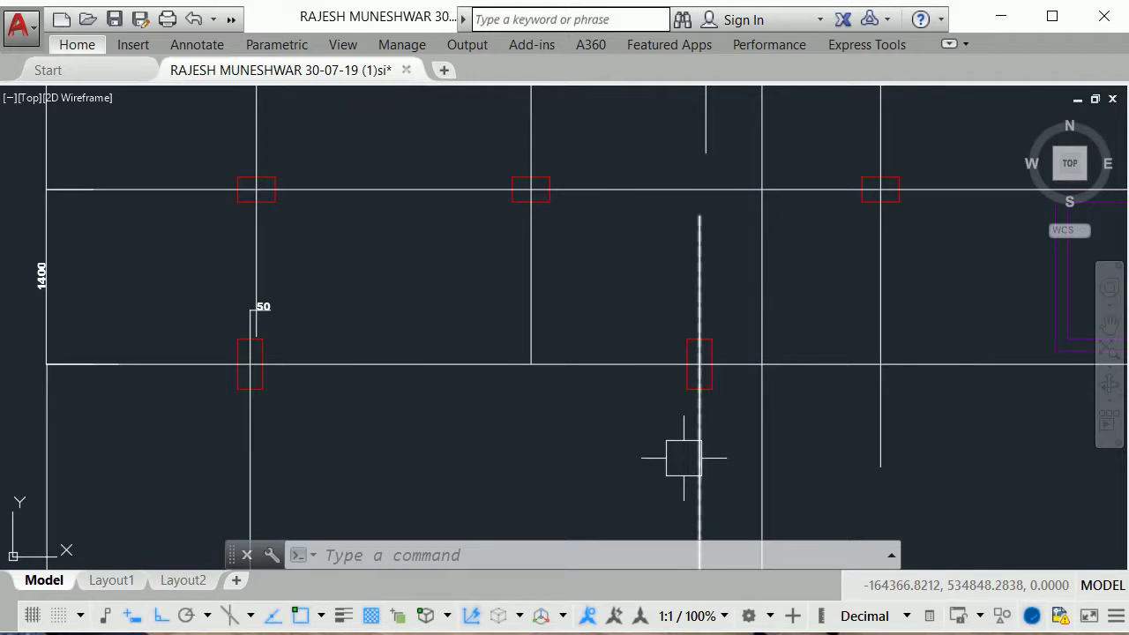
scroll(680, 453, down, 2)
middle_drag(693, 383, 668, 391)
scroll(668, 397, up, 2)
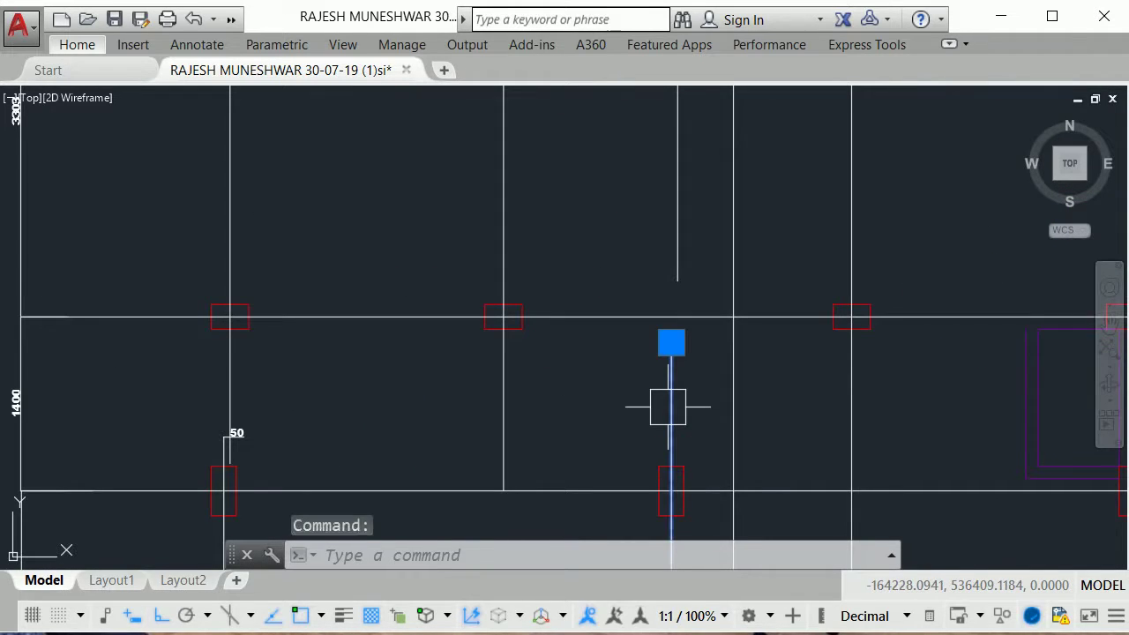
click(671, 342)
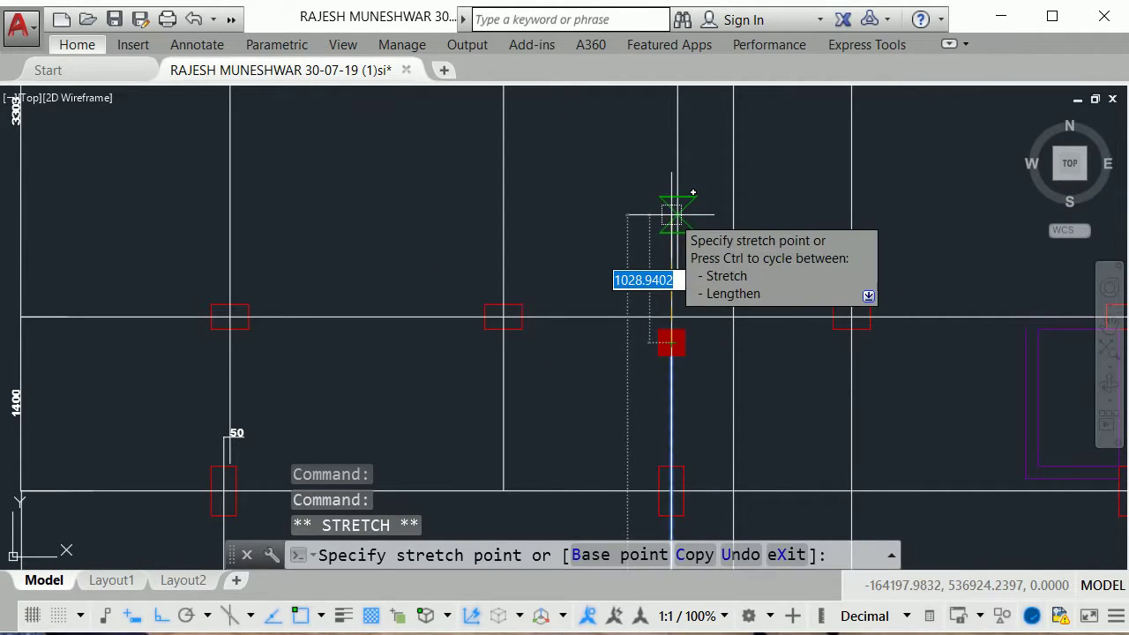
click(672, 213)
key(Escape)
key(Escape)
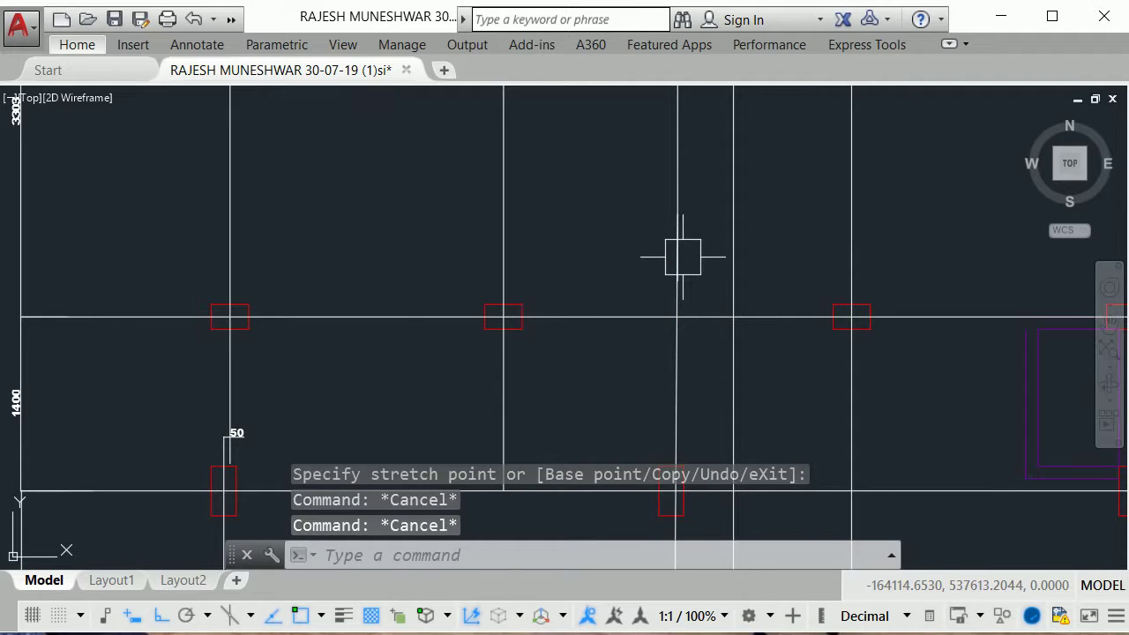
Step: Select another vertical grid line
scroll(684, 258, down, 2)
scroll(682, 259, down, 2)
scroll(678, 291, up, 4)
click(668, 290)
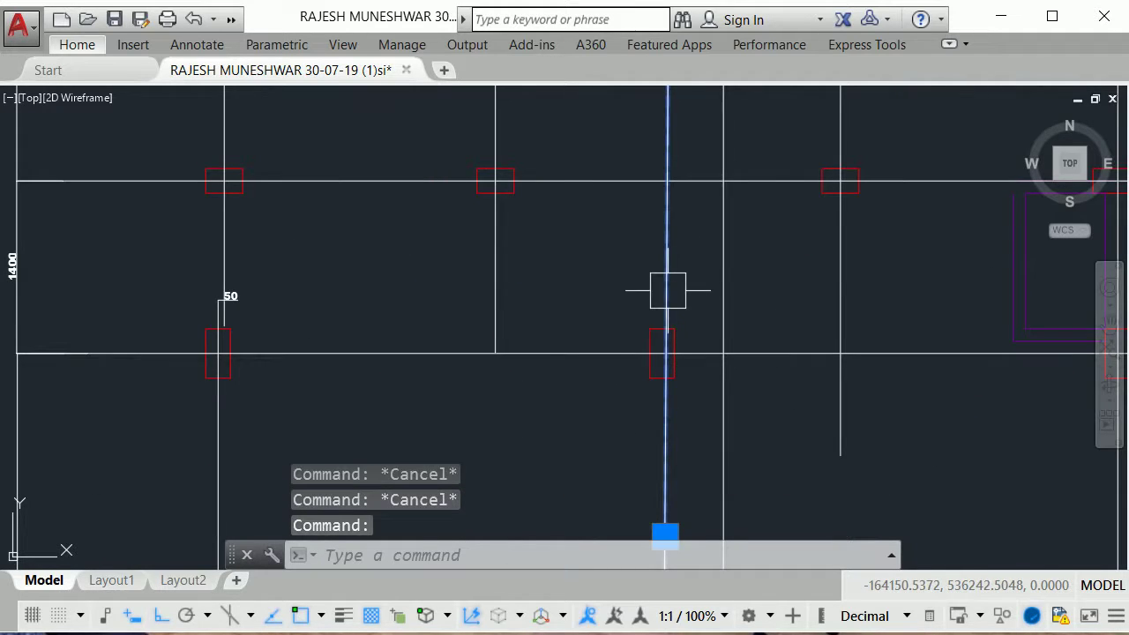
scroll(600, 349, down, 2)
scroll(617, 374, up, 1)
scroll(635, 377, up, 1)
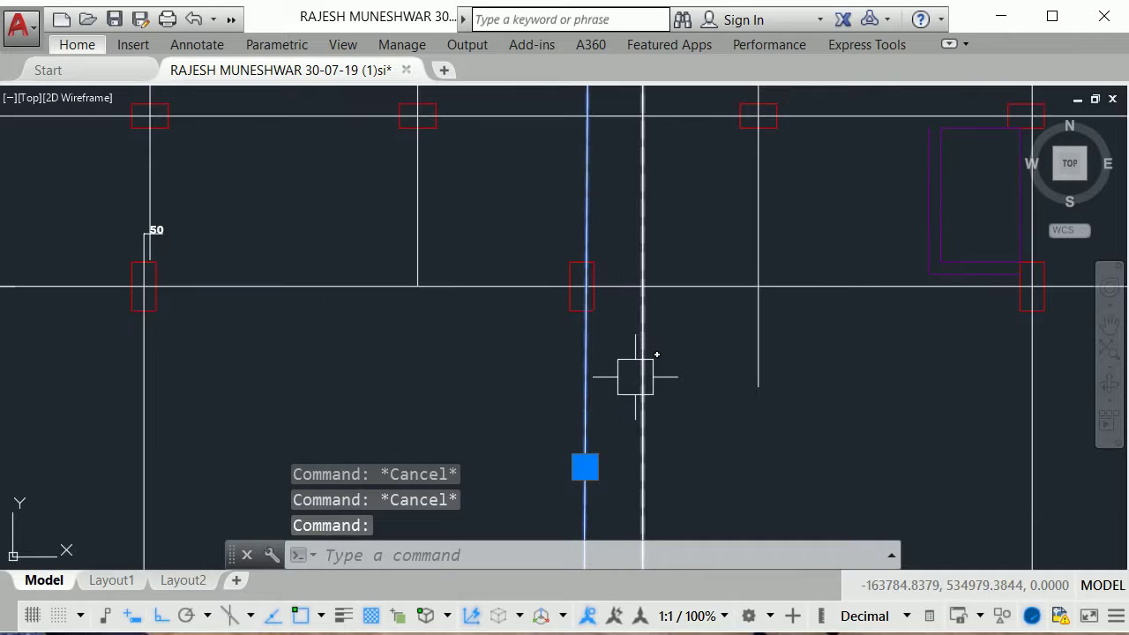
text(m)
Step: Start moving the selected grid line from the column's top edge, then cancel the move
key(Return)
scroll(609, 392, down, 1)
scroll(618, 353, down, 1)
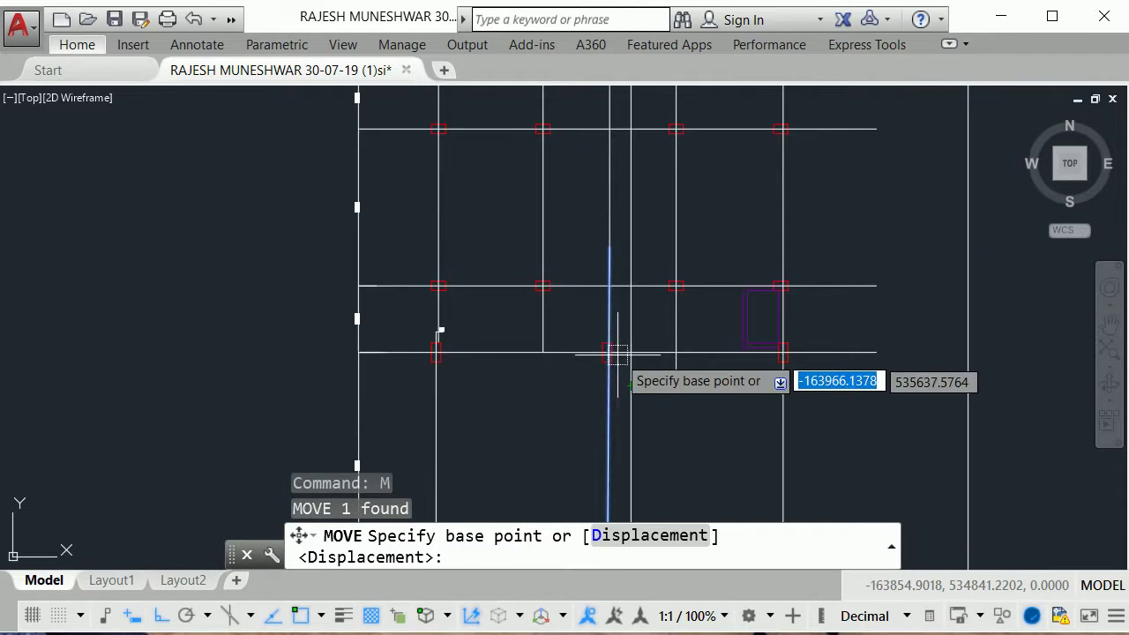
scroll(612, 274, down, 2)
scroll(618, 300, up, 4)
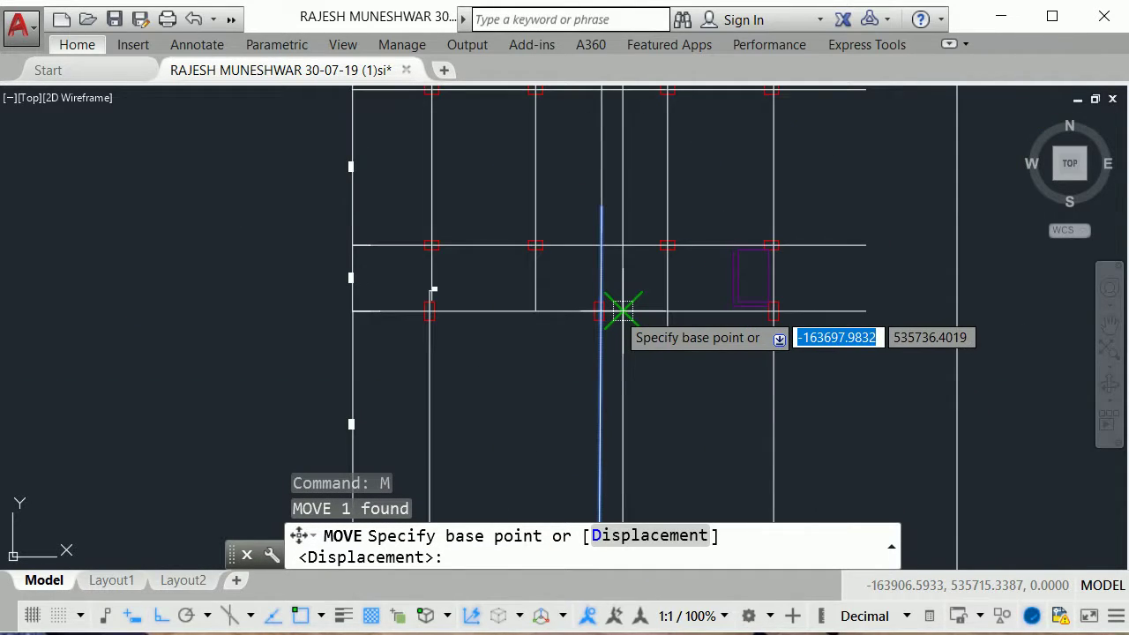
scroll(609, 296, up, 2)
scroll(597, 300, up, 2)
click(582, 346)
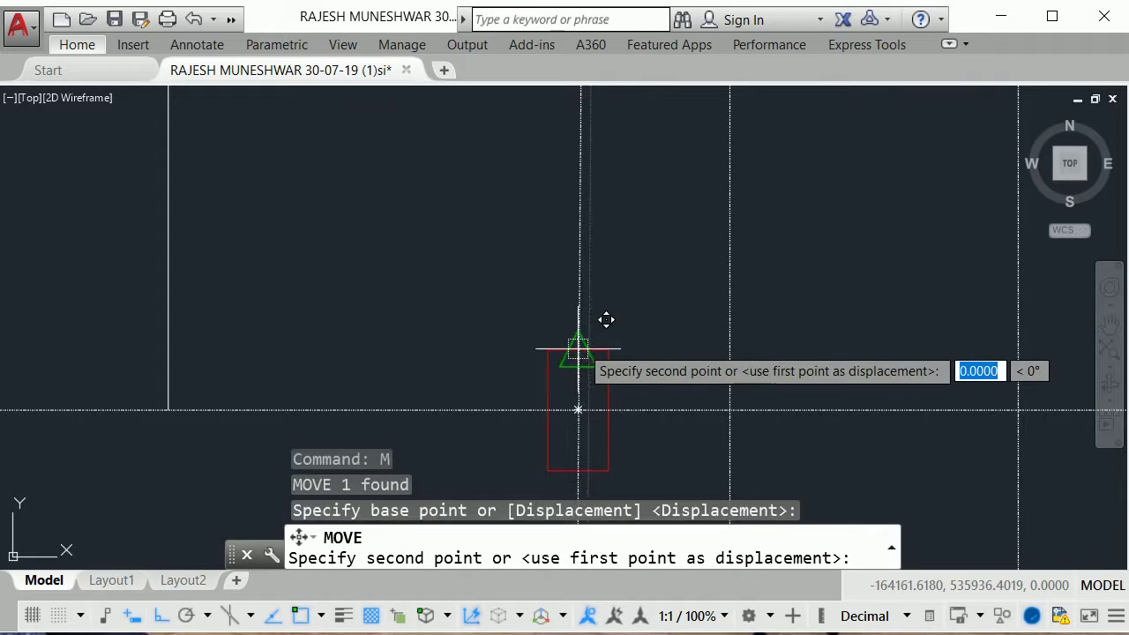
key(Escape)
scroll(630, 297, down, 4)
key(Escape)
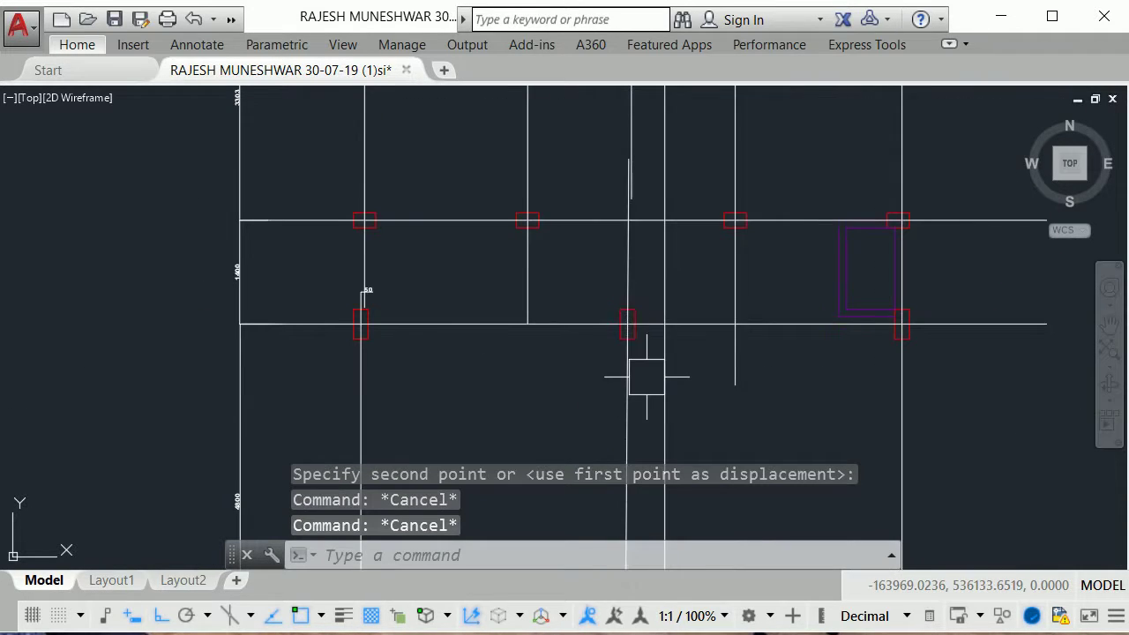
scroll(640, 247, up, 5)
scroll(645, 323, down, 3)
scroll(632, 343, up, 3)
scroll(597, 221, up, 3)
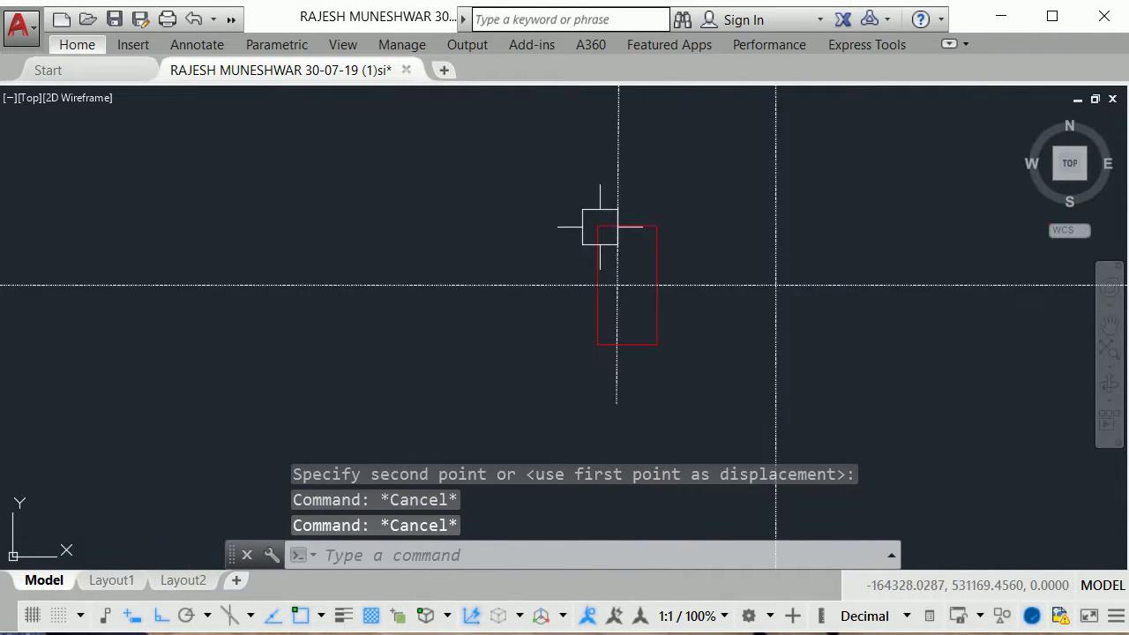
scroll(660, 298, up, 3)
Step: Draw a vertical centre line from the column rectangle's top midpoint straight down
text(l)
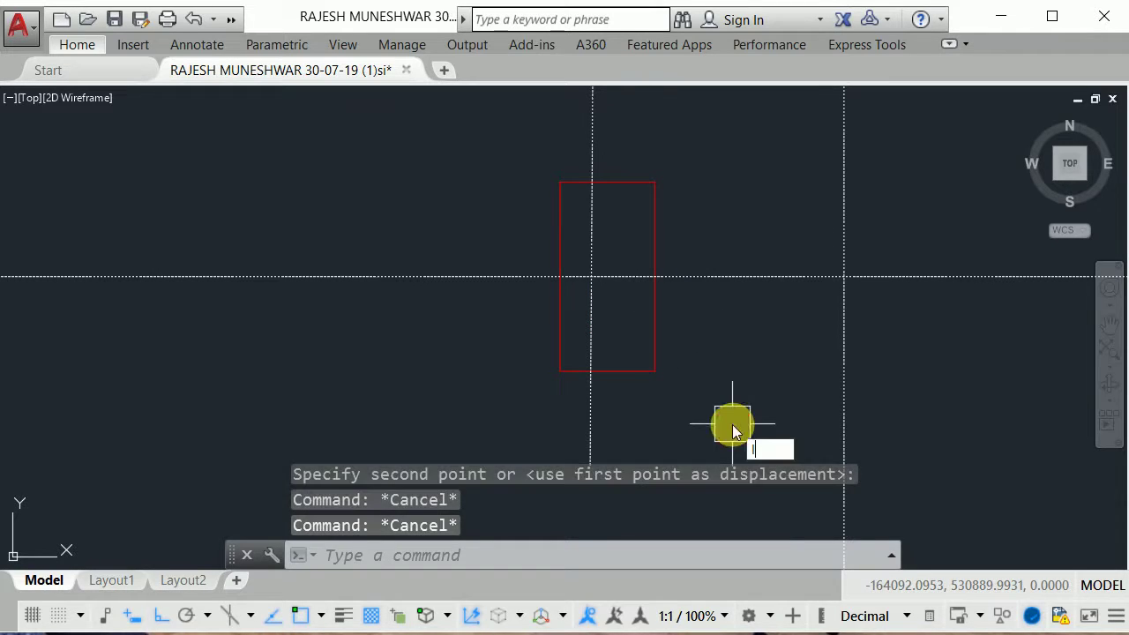
key(Return)
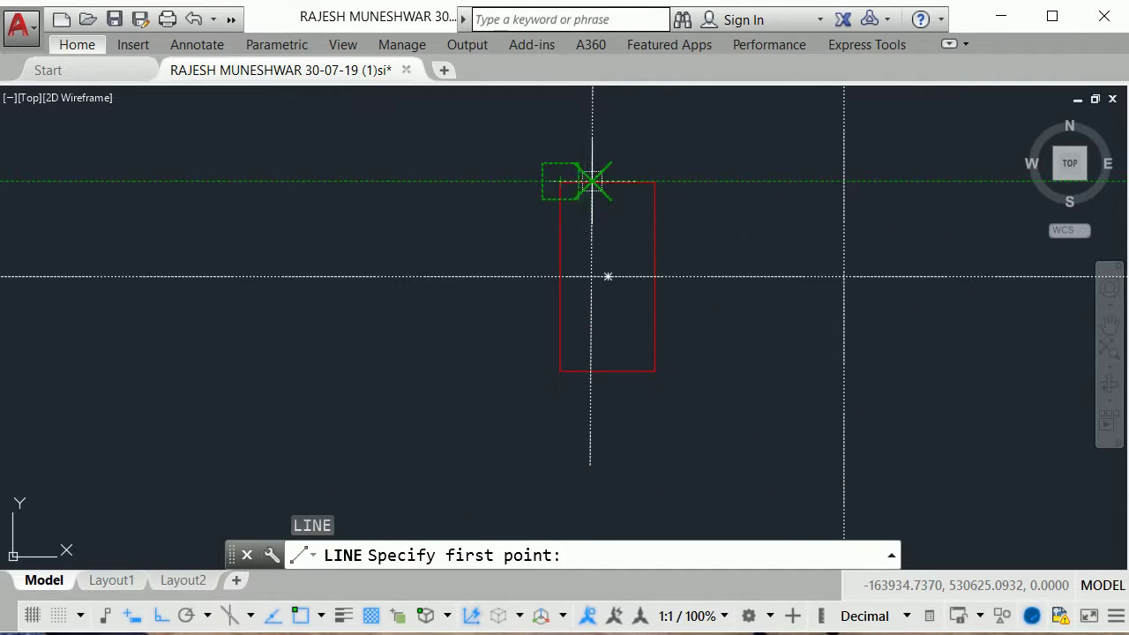
click(607, 188)
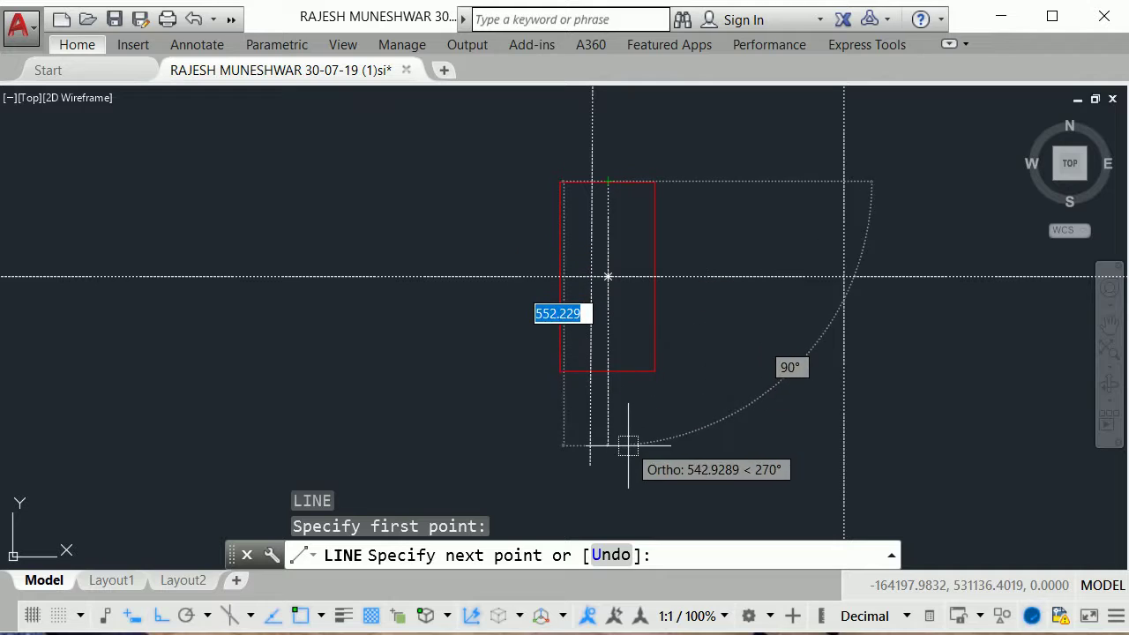
click(622, 510)
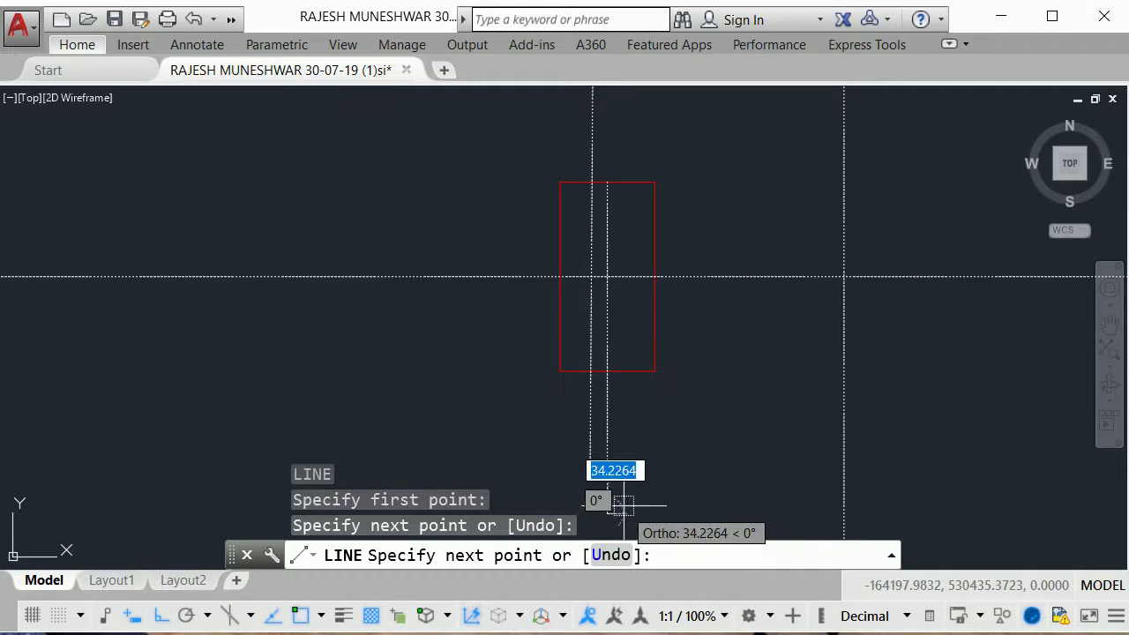
key(Escape)
scroll(660, 345, up, 2)
scroll(635, 418, up, 4)
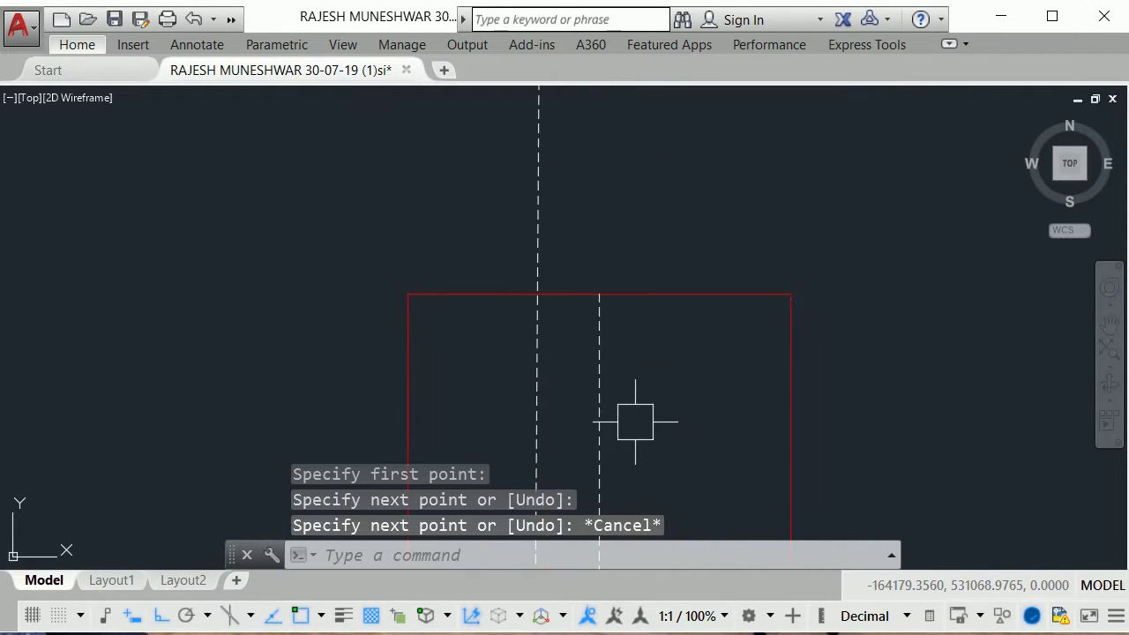
click(599, 386)
key(Escape)
scroll(636, 207, down, 3)
scroll(711, 227, up, 3)
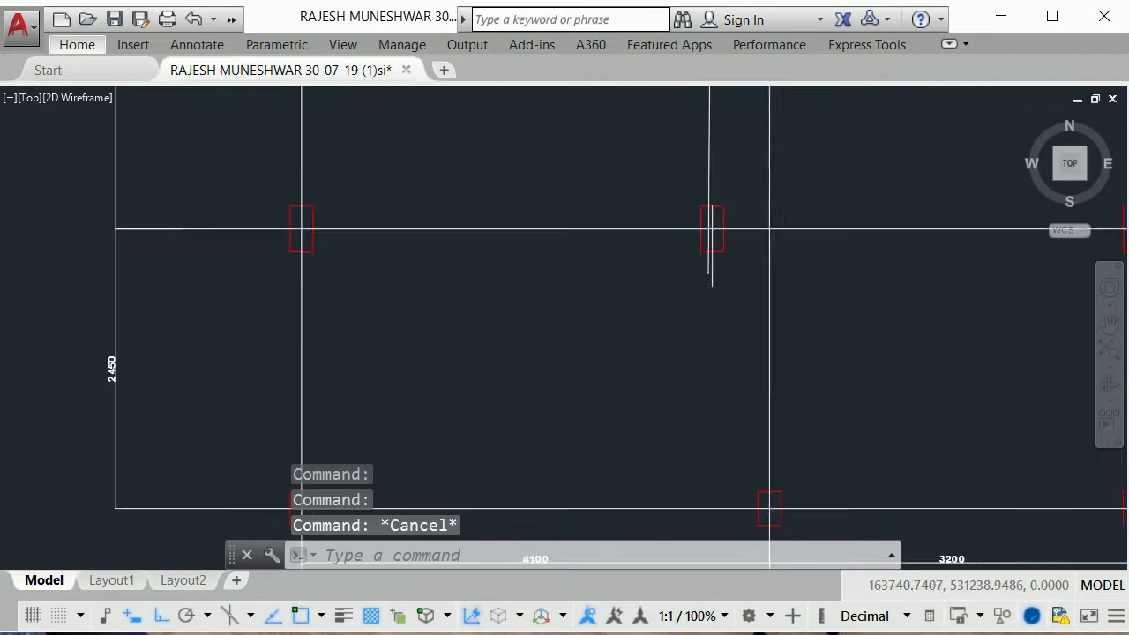
Step: Select the vertical centre line and grab its top end, then cancel the stretch
middle_drag(764, 202, 757, 386)
scroll(758, 387, down, 5)
scroll(721, 379, up, 5)
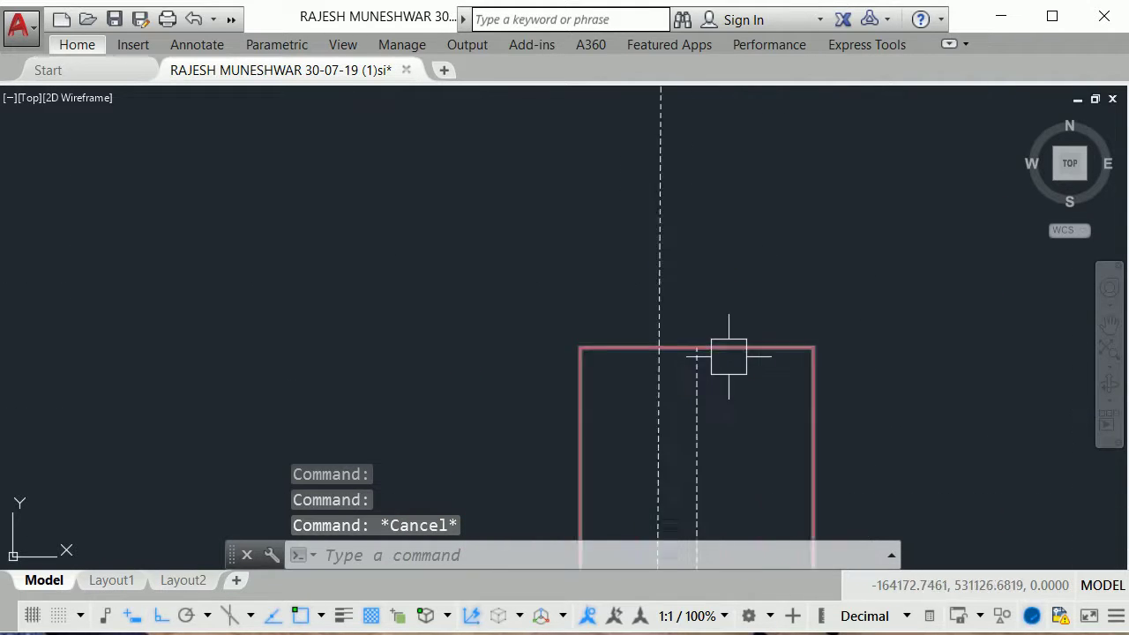
scroll(729, 353, up, 2)
click(678, 388)
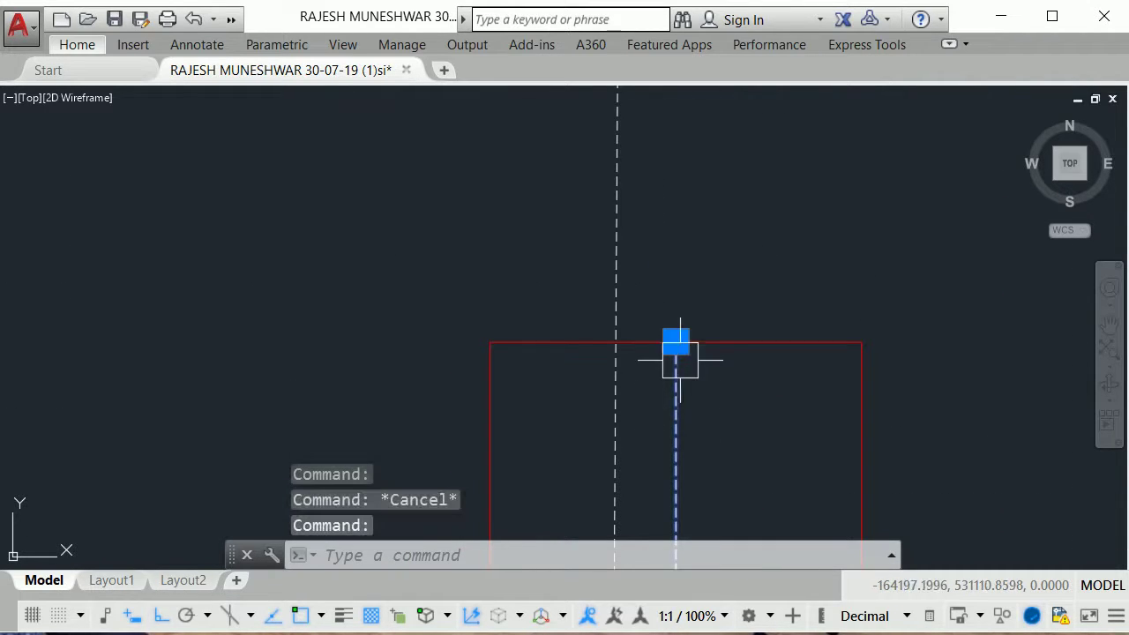
click(675, 342)
key(Escape)
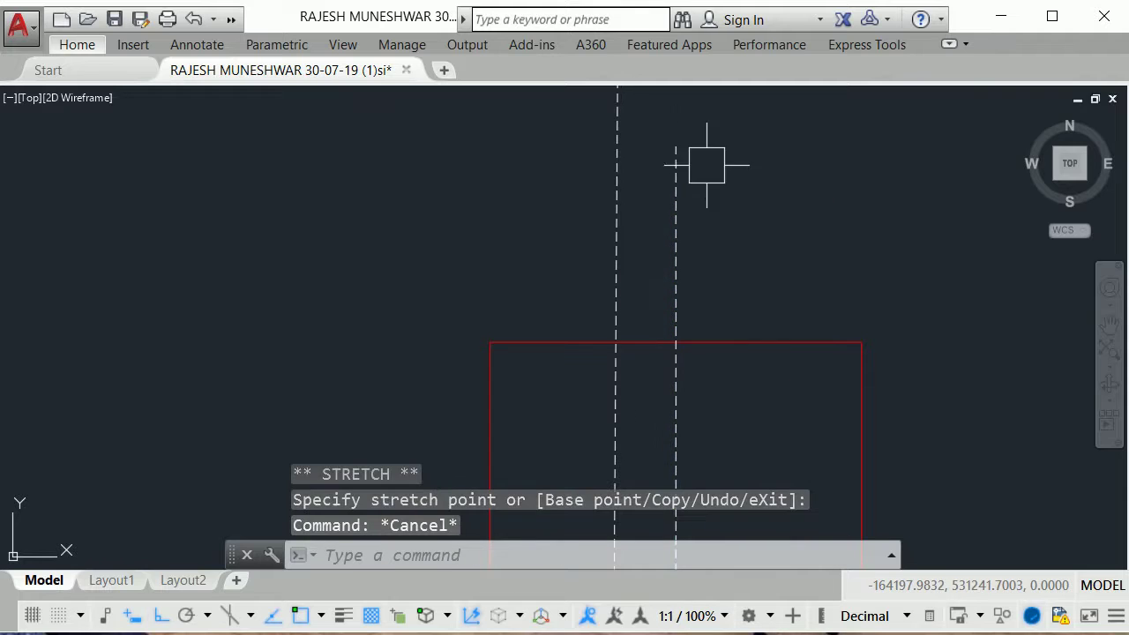
key(Escape)
scroll(775, 216, down, 5)
scroll(779, 219, down, 3)
scroll(799, 202, up, 5)
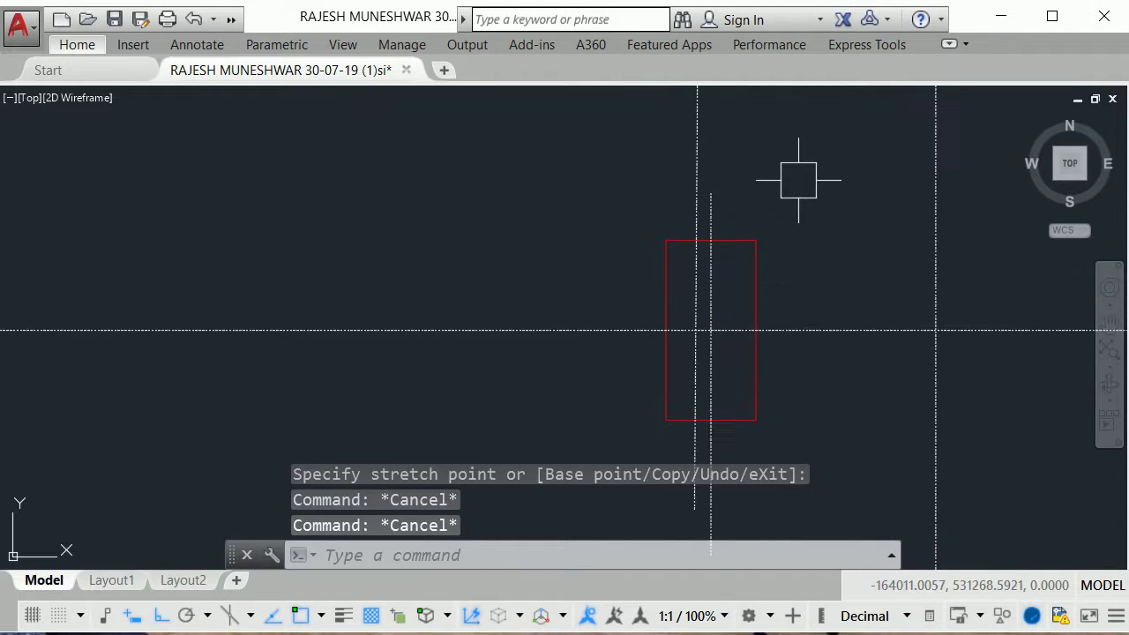
scroll(768, 214, down, 5)
scroll(768, 215, up, 2)
middle_drag(768, 214, 789, 336)
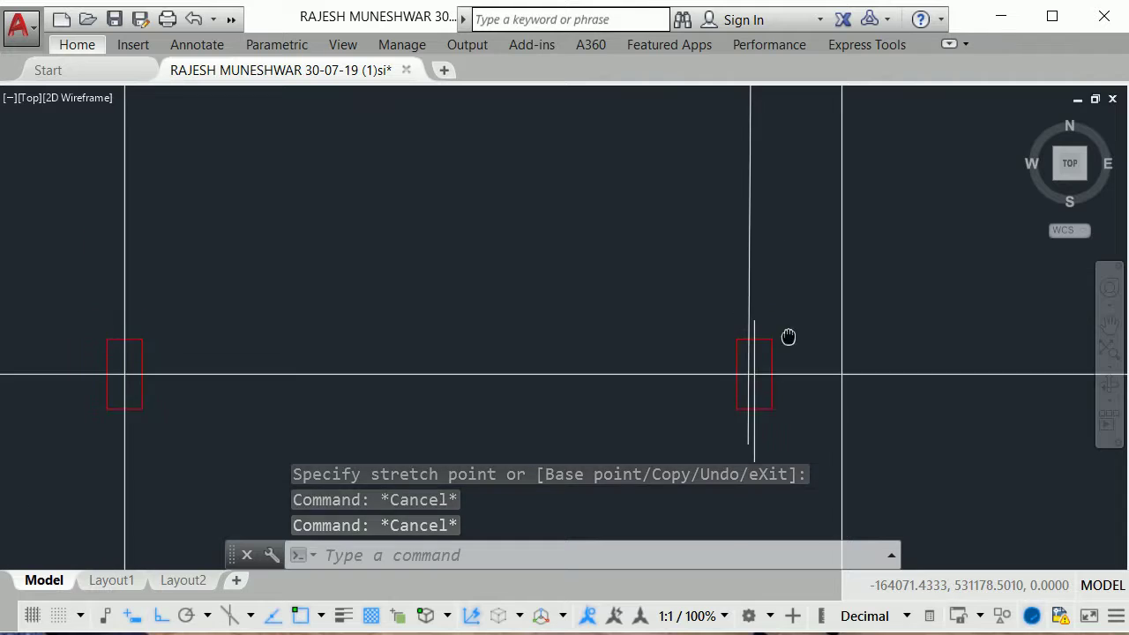
scroll(787, 339, up, 4)
Step: Start a linear dimension with DLI, then cancel it
text(d)
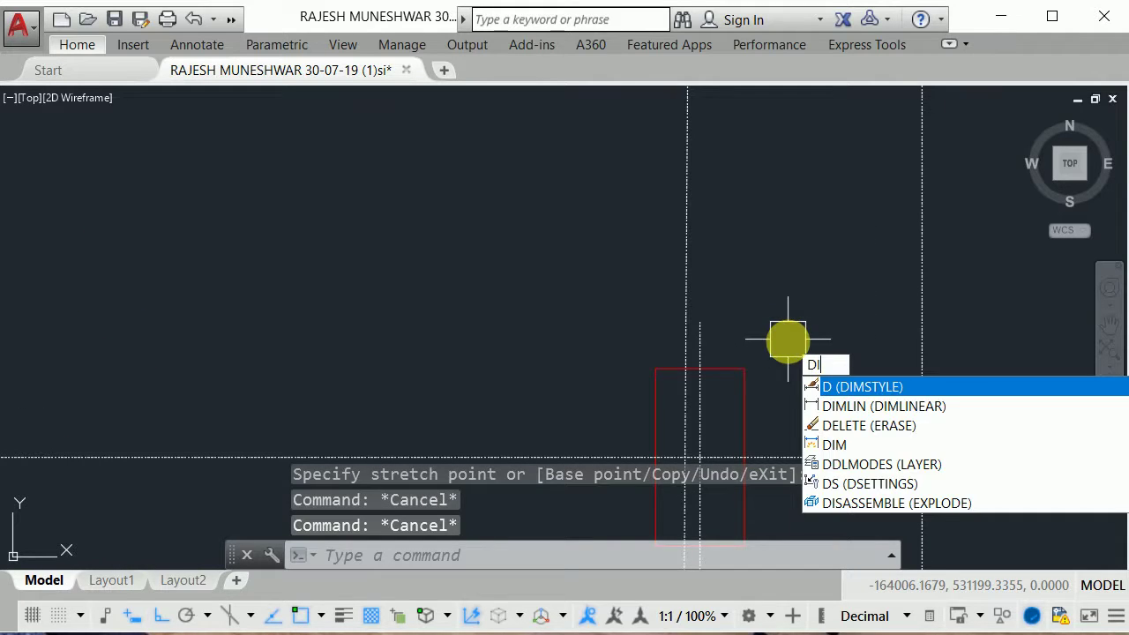
text(li)
key(Return)
scroll(696, 326, up, 3)
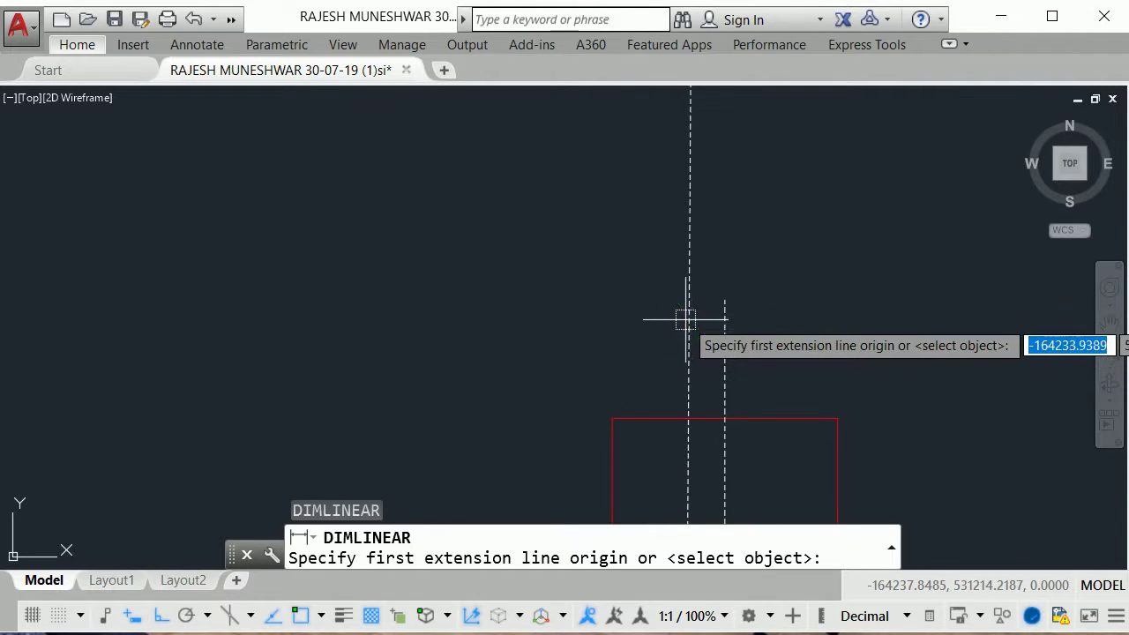
scroll(722, 275, down, 3)
scroll(736, 273, down, 1)
key(Escape)
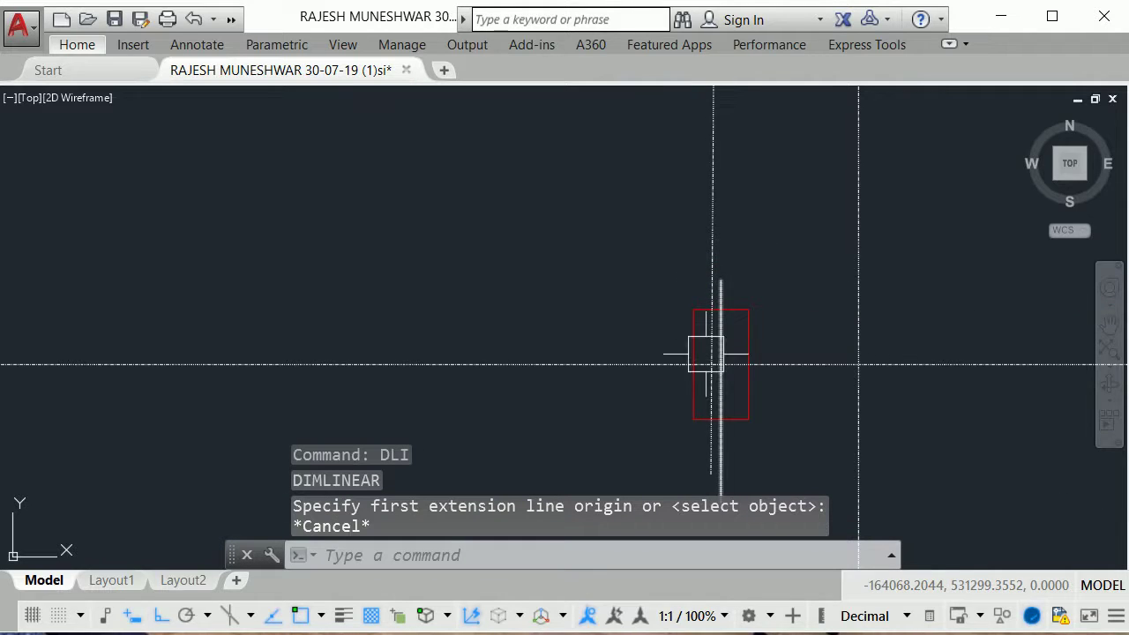
scroll(695, 474, up, 3)
Step: Stretch the vertical line through the column upward to a new end point
click(707, 448)
right_click(708, 448)
key(Escape)
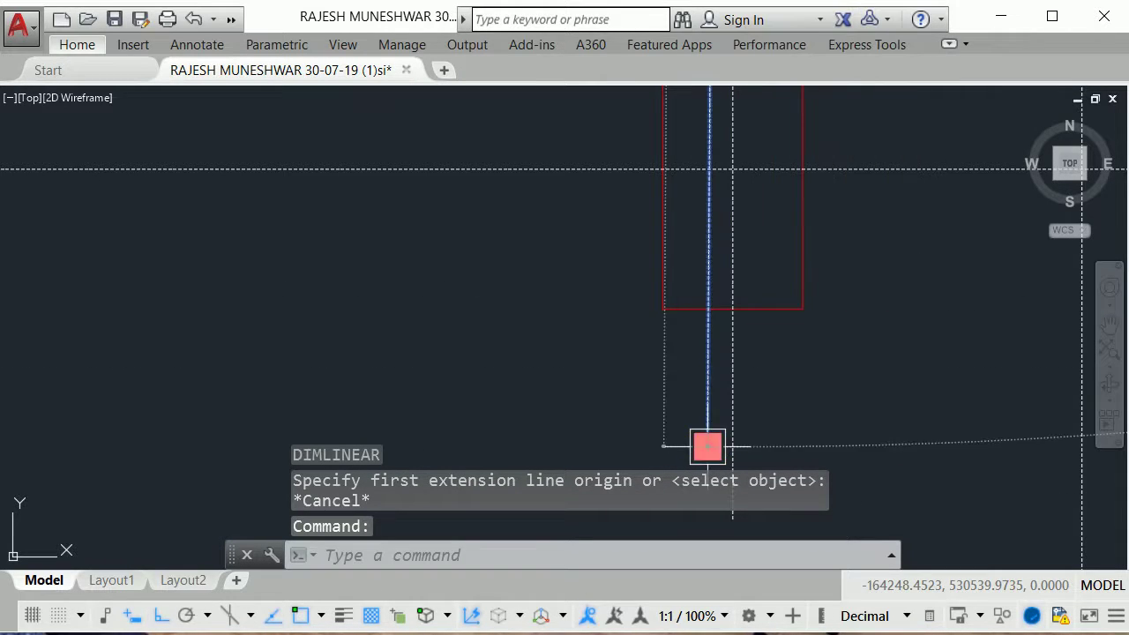
click(707, 446)
scroll(710, 386, down, 5)
click(713, 168)
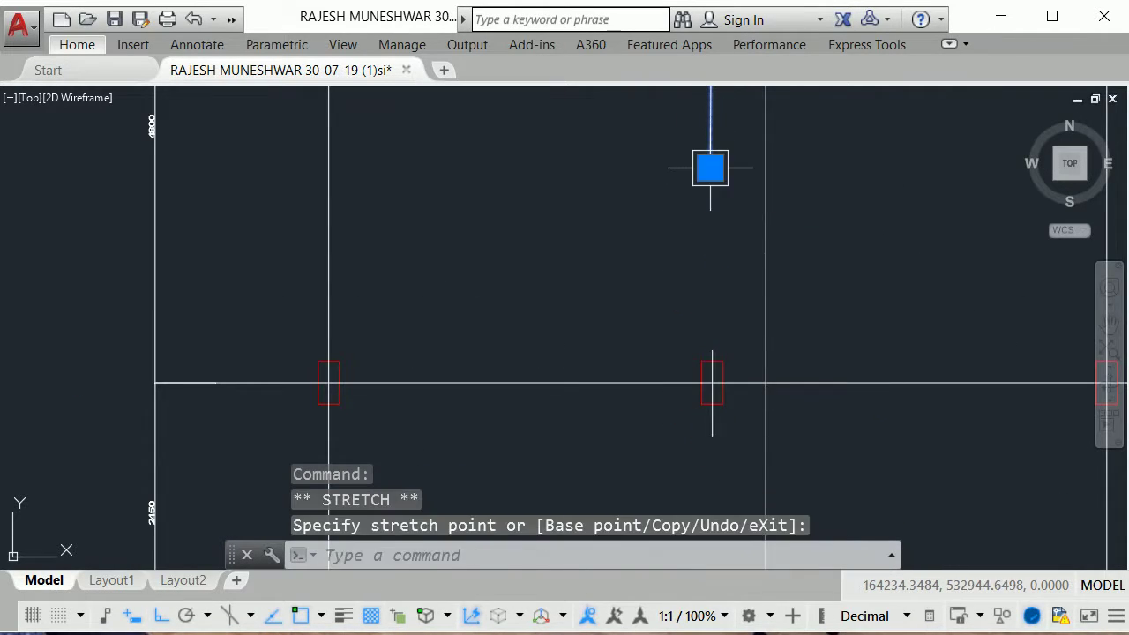
key(Escape)
scroll(734, 357, up, 2)
scroll(756, 313, down, 4)
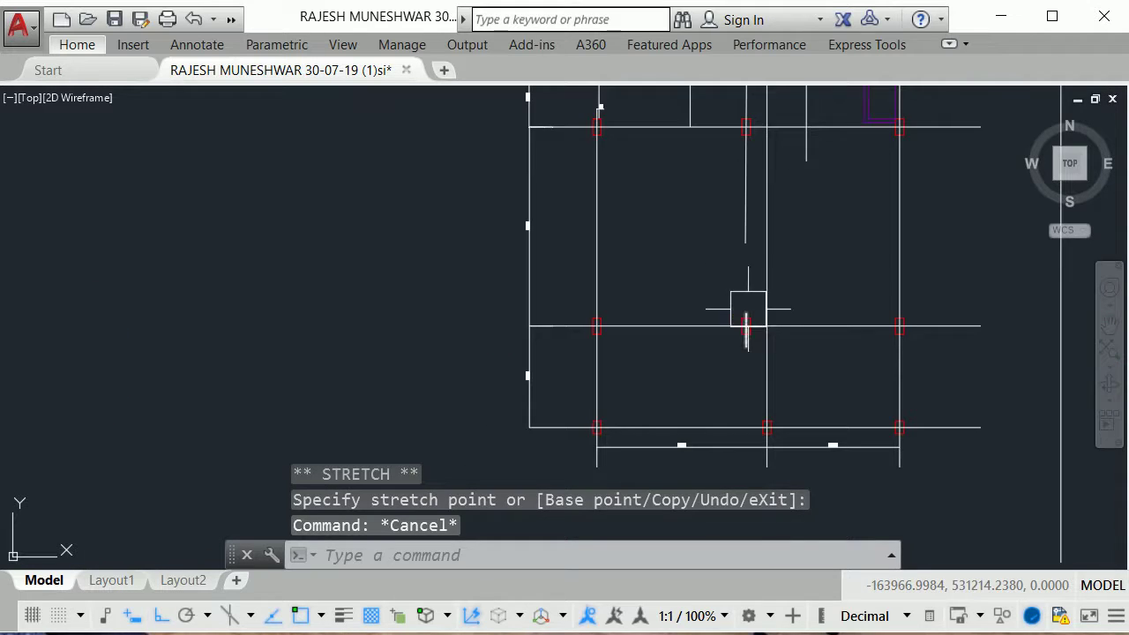
scroll(746, 308, up, 4)
middle_drag(746, 303, 769, 316)
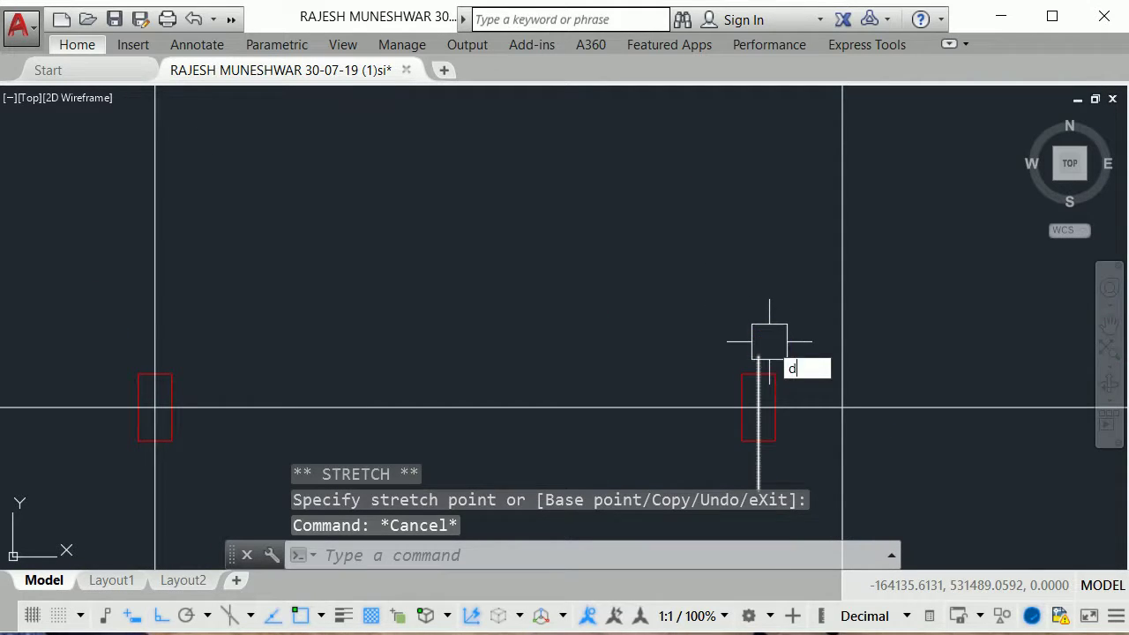
Step: Dimension the 500 offset from the grid line to the short column line, placed above the column
key(Return)
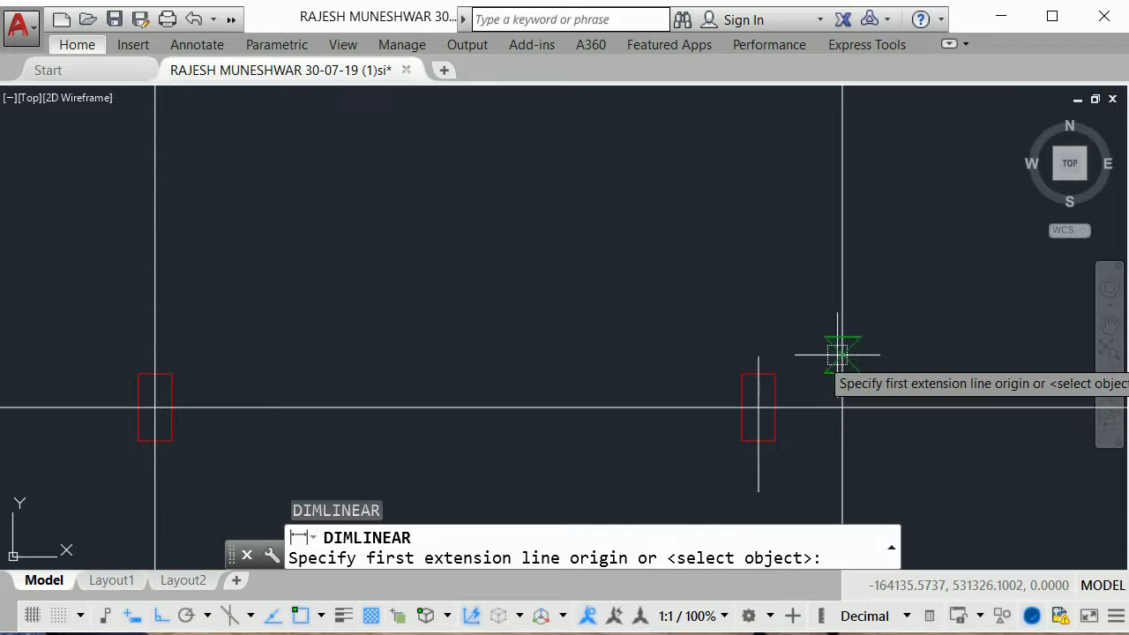
click(842, 353)
click(759, 356)
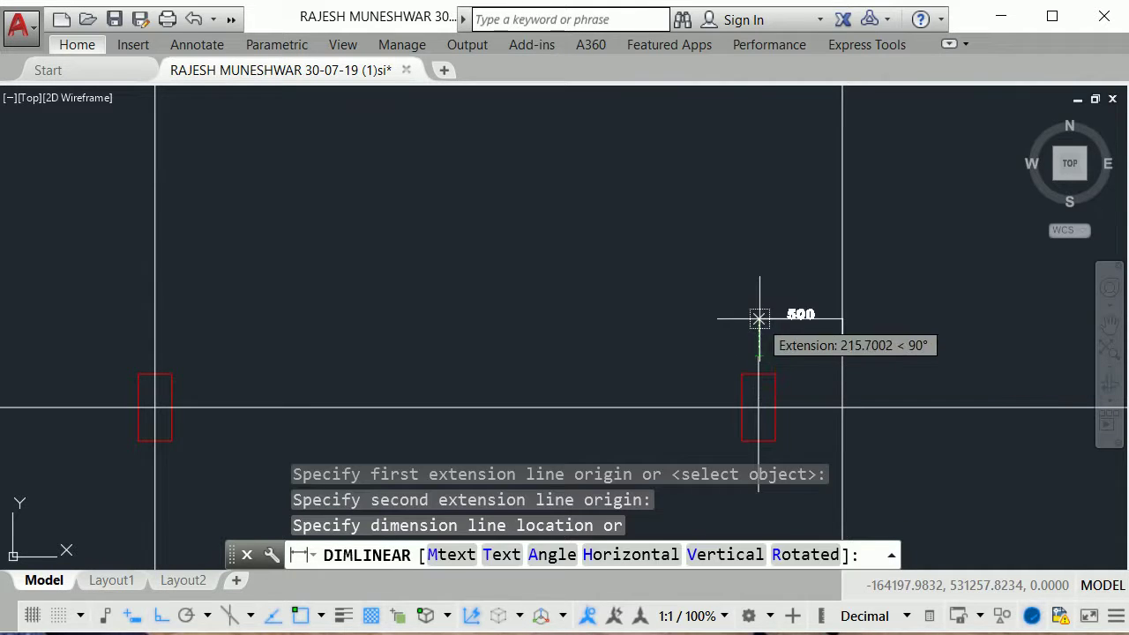
click(760, 318)
scroll(794, 309, down, 3)
middle_drag(826, 303, 821, 265)
scroll(820, 270, up, 2)
scroll(838, 278, up, 1)
scroll(858, 282, down, 2)
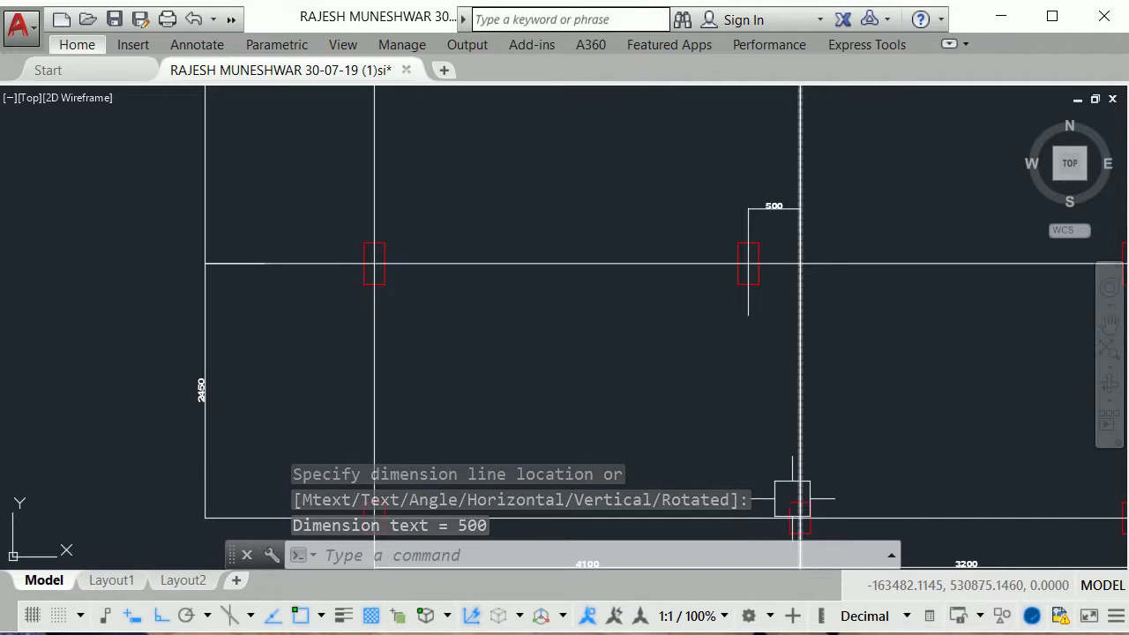
scroll(732, 259, down, 2)
mouse_move(801, 217)
middle_down()
mouse_move(824, 315)
mouse_move(817, 436)
middle_up()
Step: Add a 38 linear dimension between two closely spaced grid points
scroll(769, 265, up, 2)
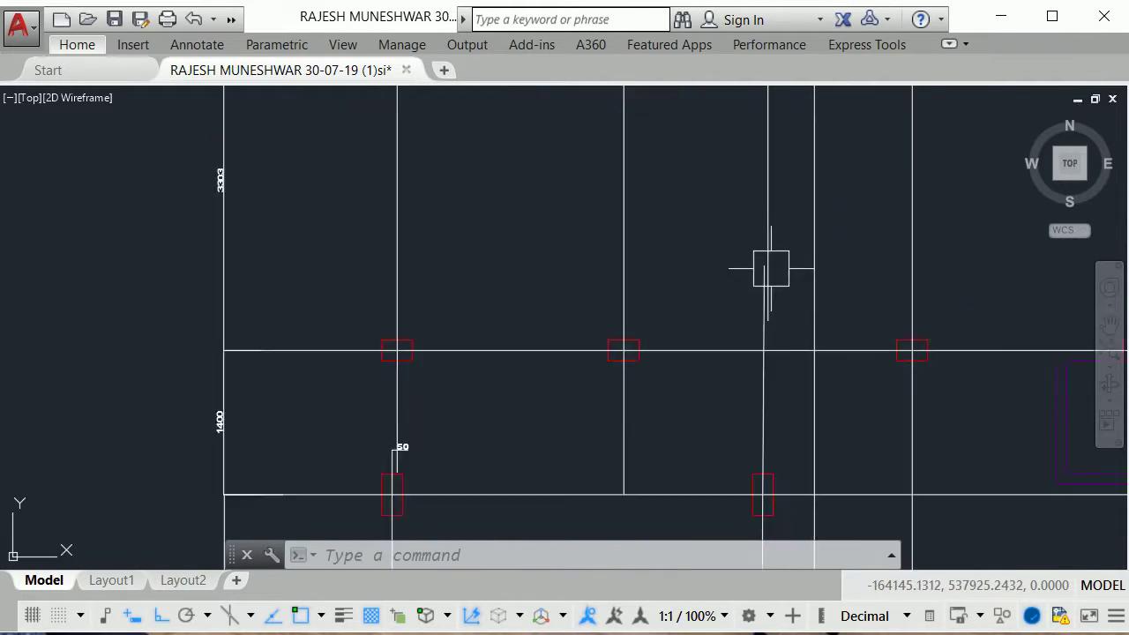
scroll(779, 298, up, 2)
text(dl)
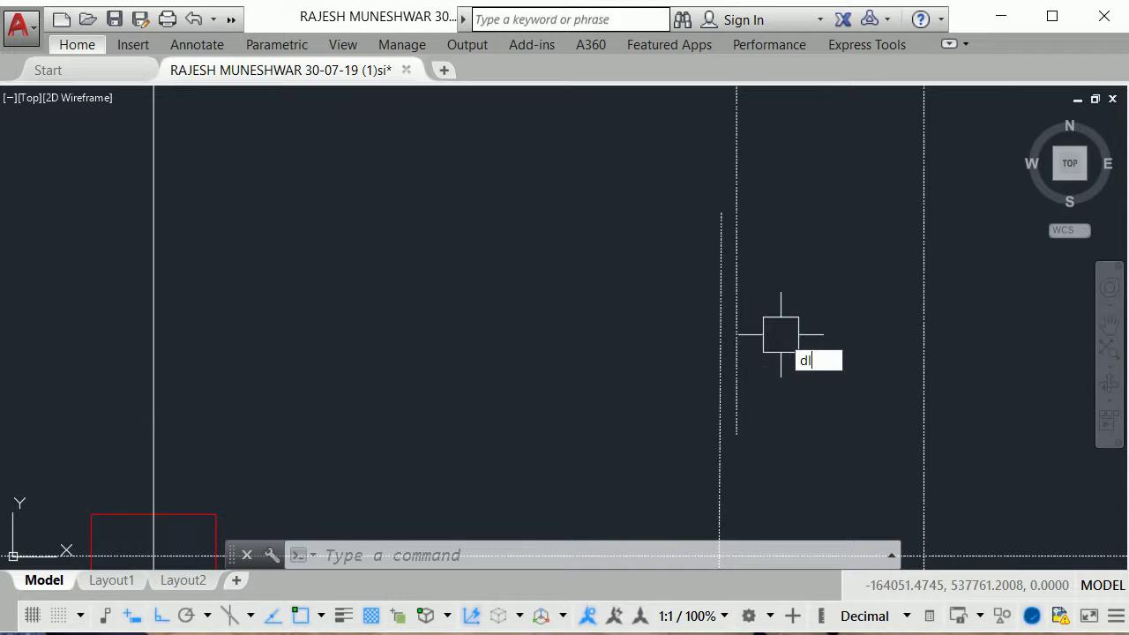
text(i)
key(Return)
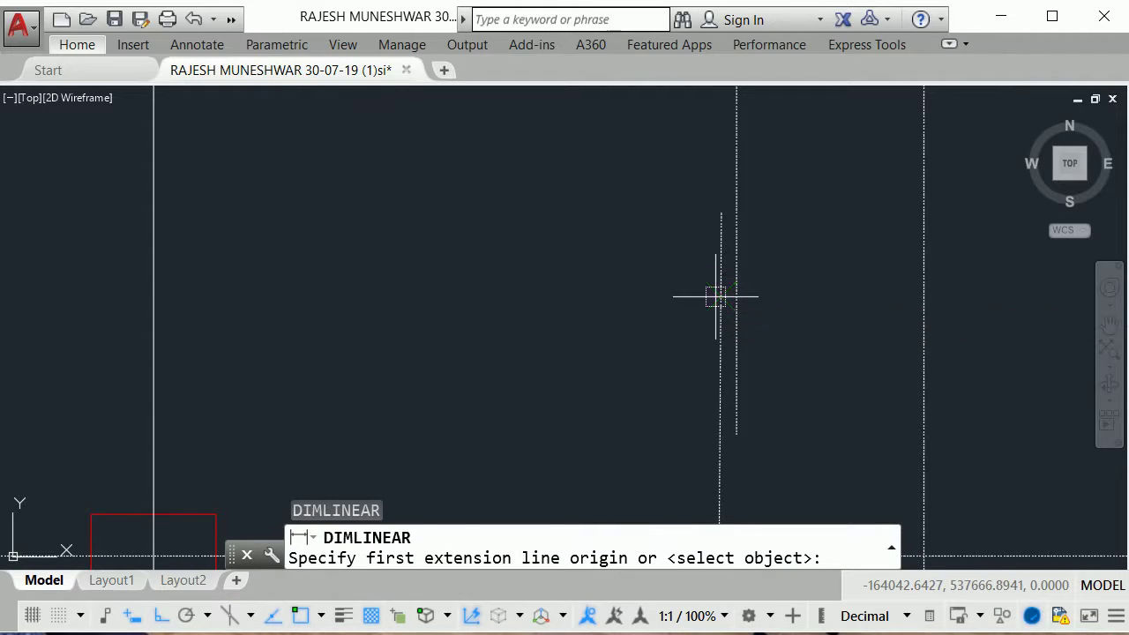
click(719, 296)
click(737, 297)
right_click(739, 297)
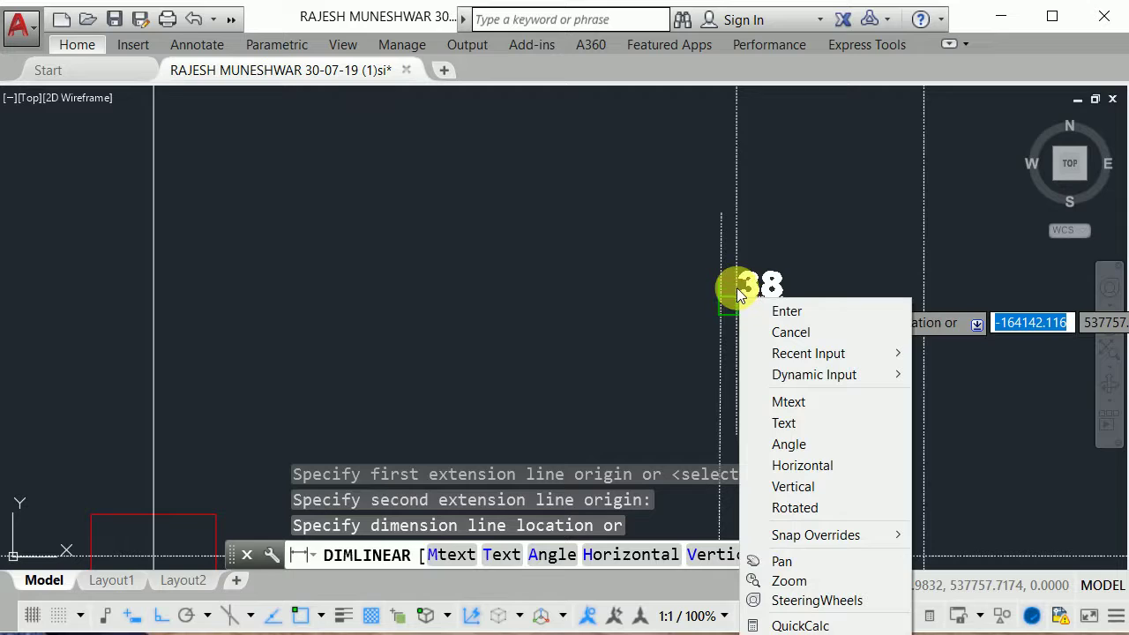
click(737, 287)
click(732, 281)
Step: Move to the right grid line and add a 2450 vertical dimension with DLI
scroll(821, 337, down, 3)
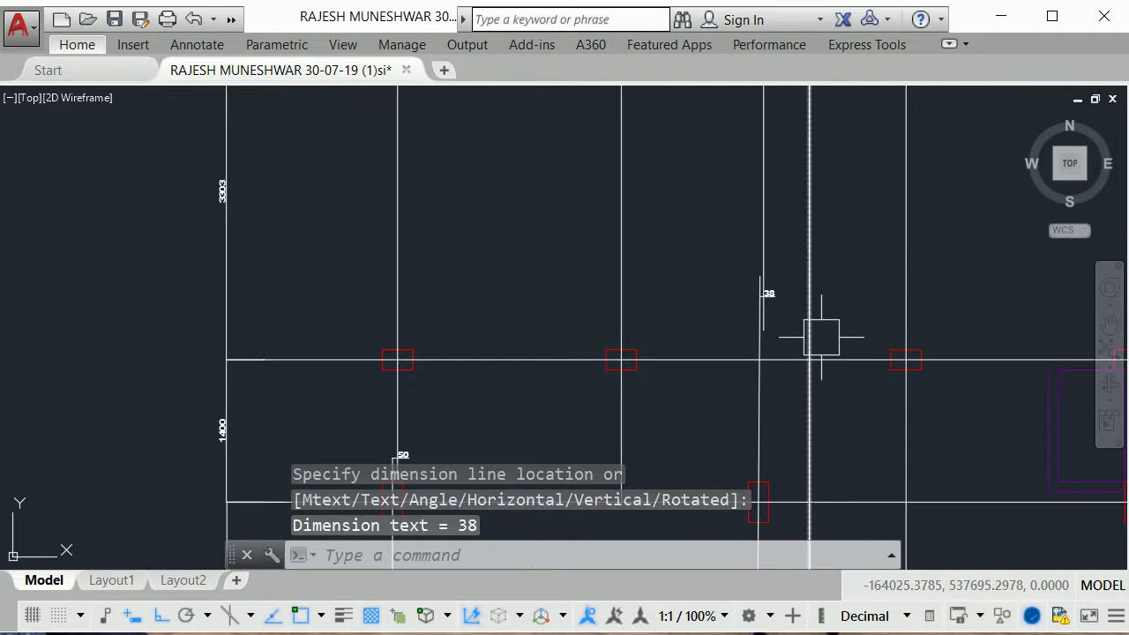
scroll(821, 337, down, 2)
middle_drag(715, 315, 718, 373)
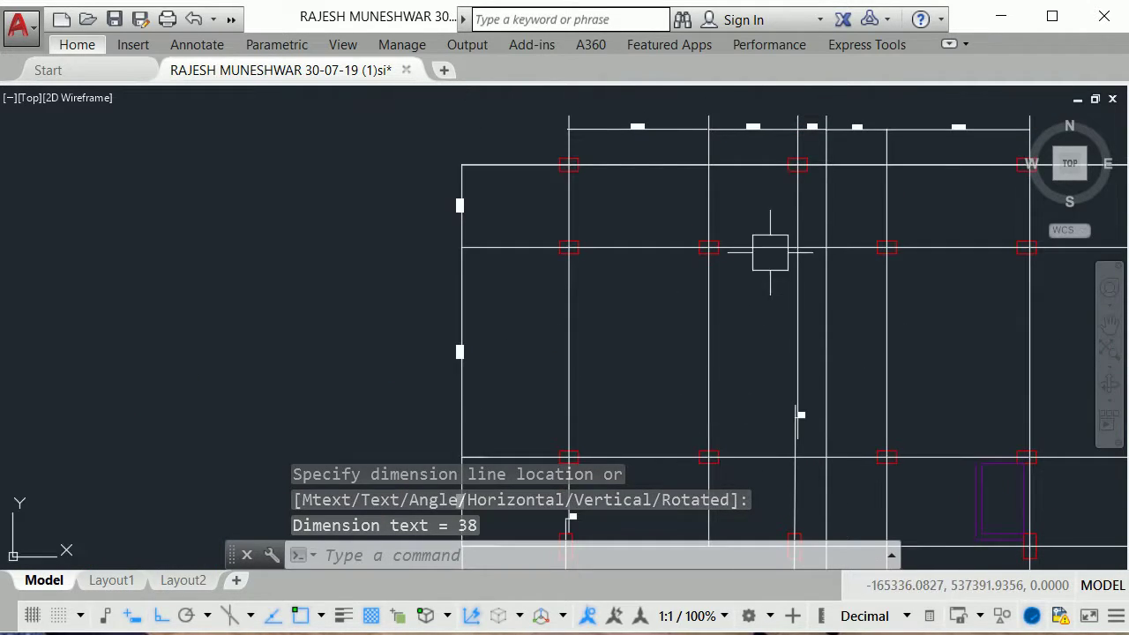
middle_drag(770, 253, 771, 312)
middle_drag(902, 390, 807, 257)
scroll(824, 282, down, 2)
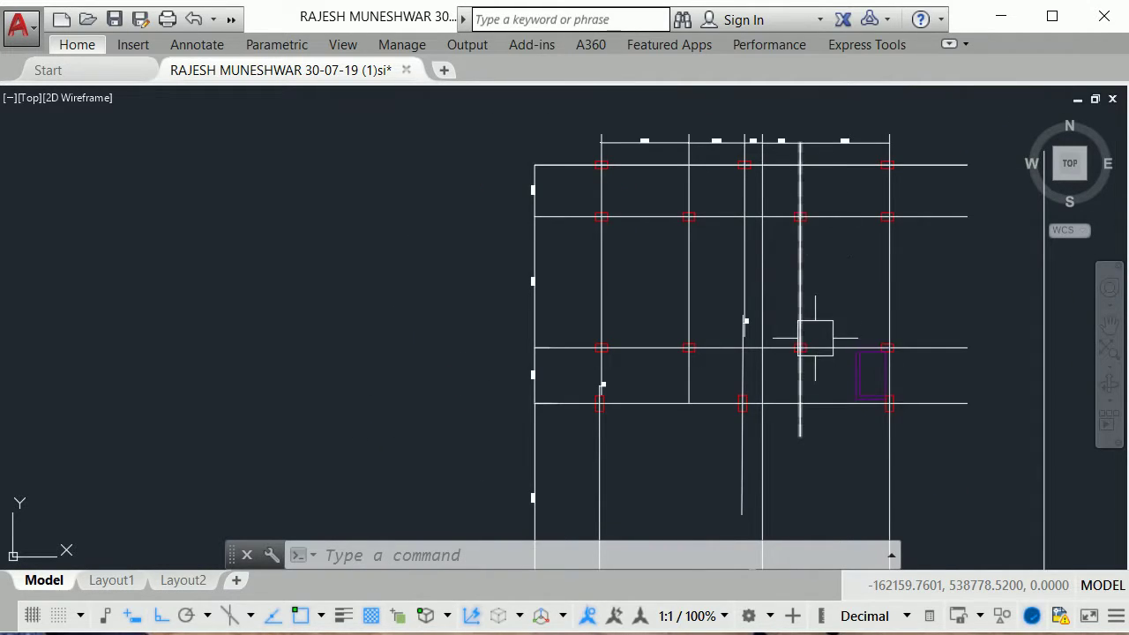
middle_drag(815, 338, 796, 231)
middle_drag(797, 445, 786, 303)
scroll(705, 399, up, 2)
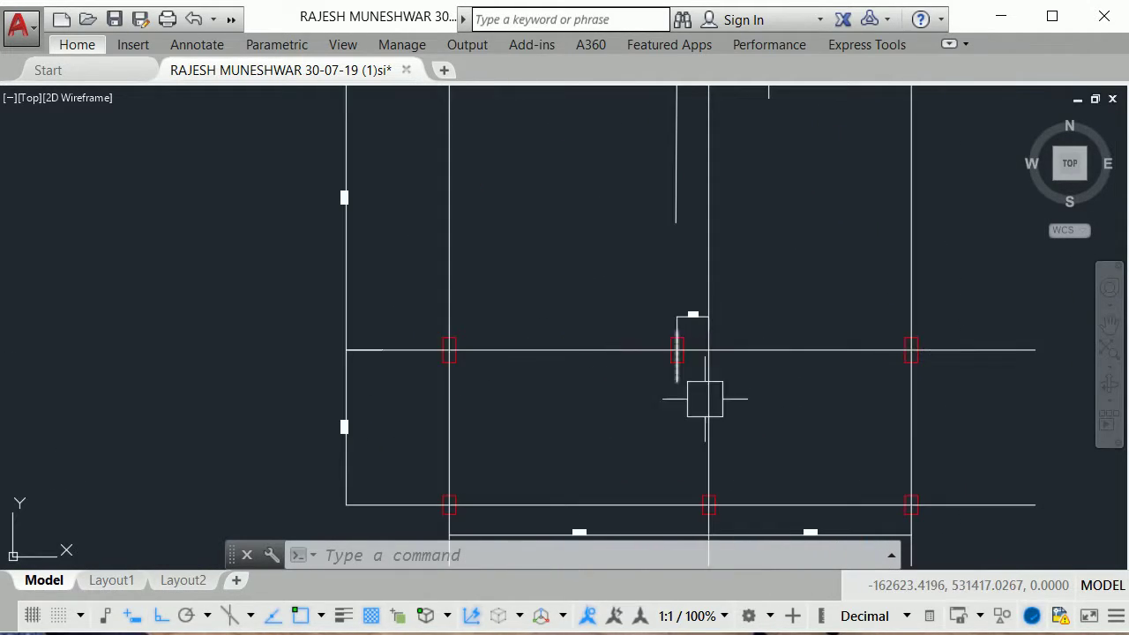
scroll(814, 353, down, 2)
middle_drag(814, 353, 660, 361)
scroll(759, 443, up, 2)
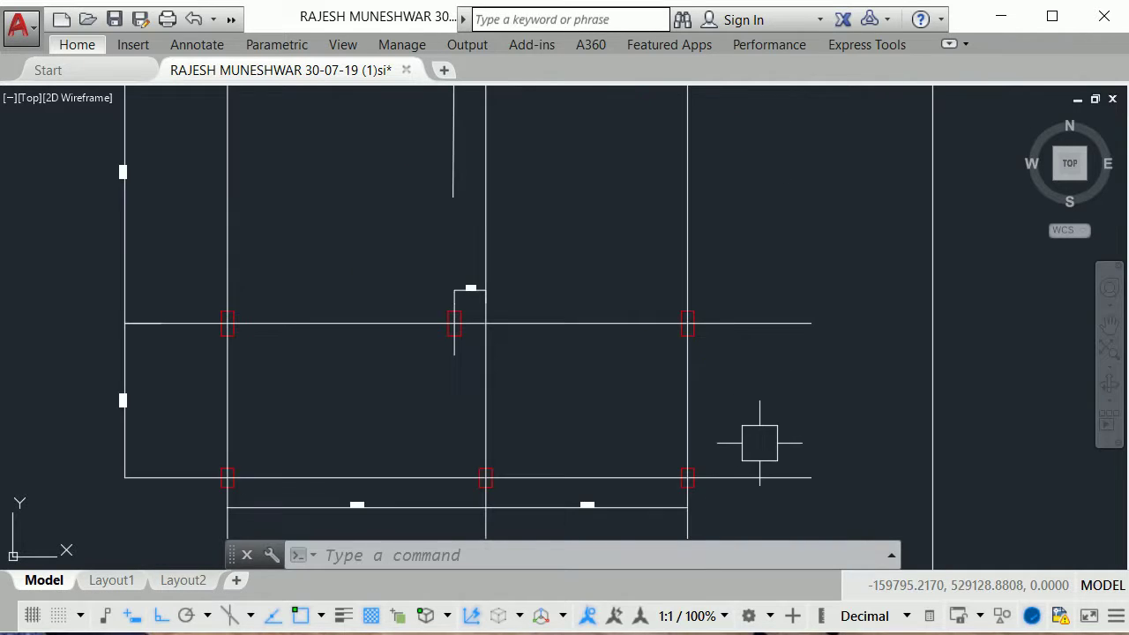
text(dli)
key(Return)
click(748, 475)
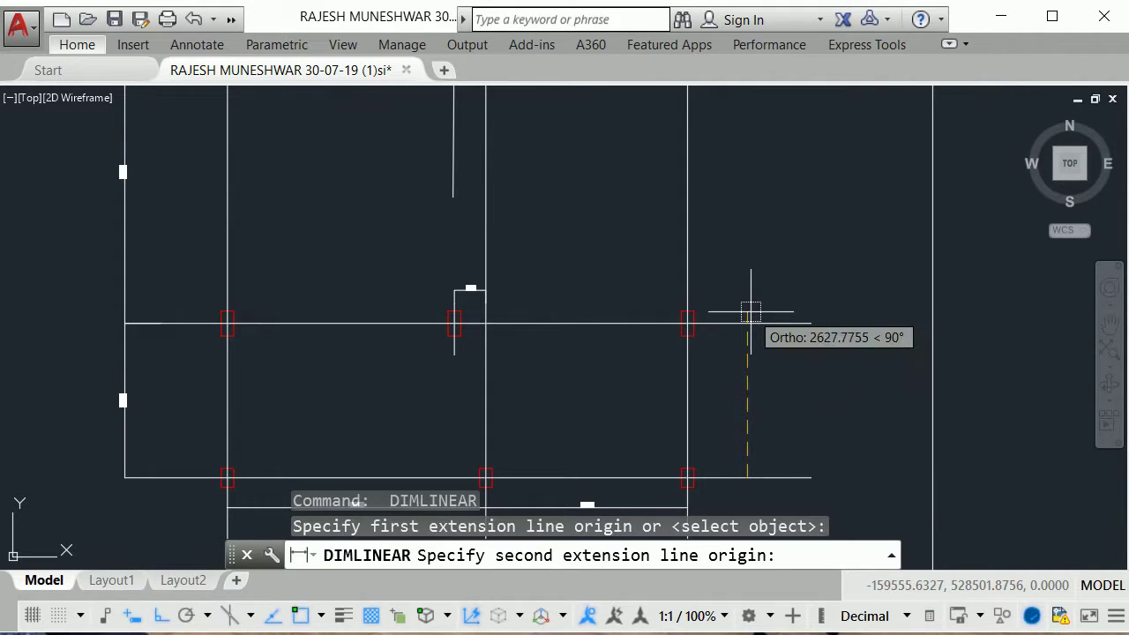
click(747, 325)
click(747, 325)
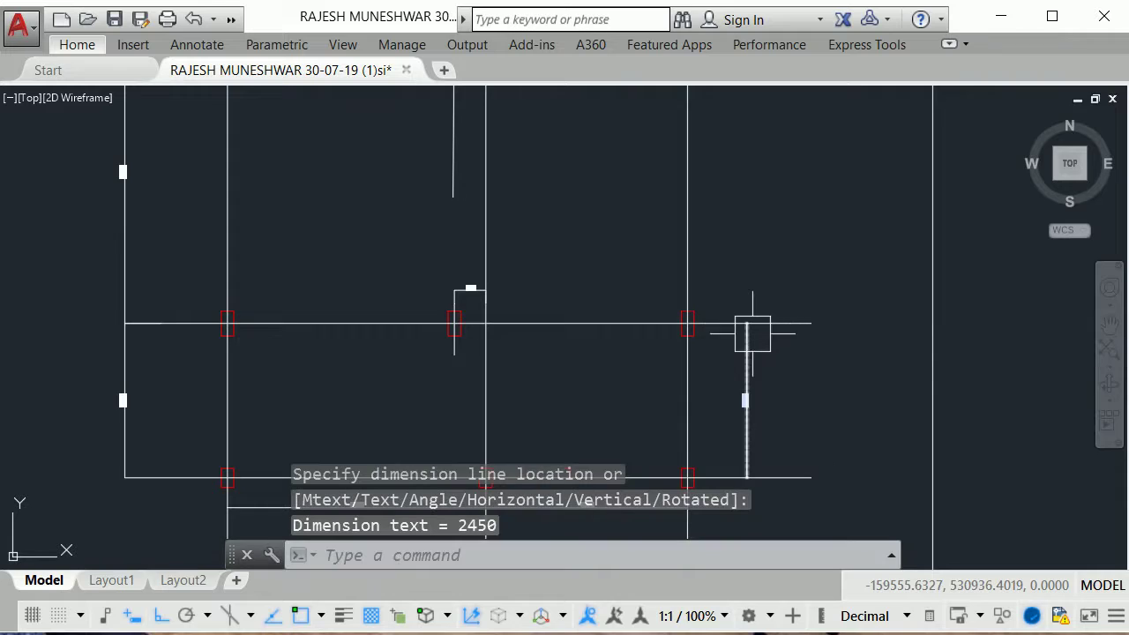
Step: Add a 4800 vertical dimension between grid lines
scroll(751, 329, up, 2)
scroll(761, 459, down, 3)
mouse_move(565, 371)
middle_down()
mouse_move(779, 264)
mouse_move(661, 345)
middle_up()
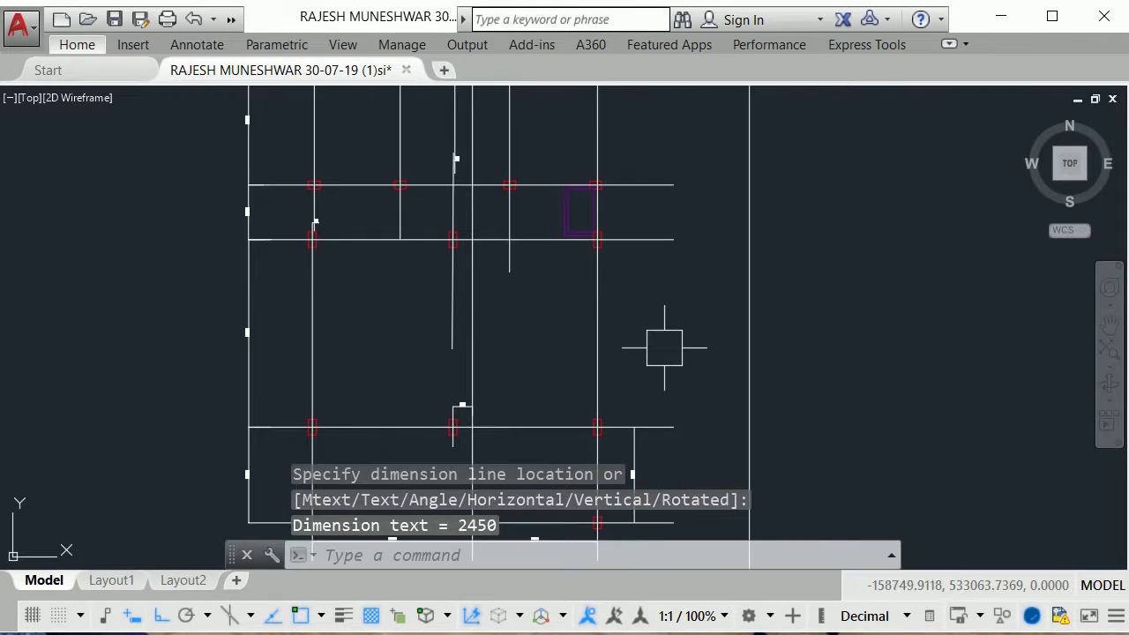
key(Return)
click(635, 428)
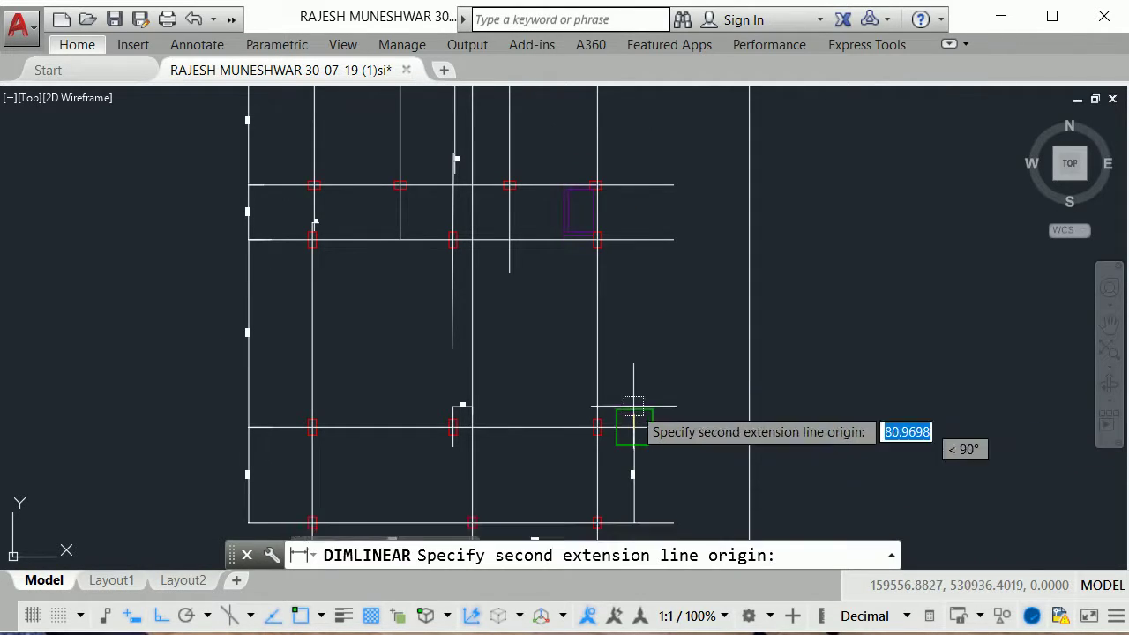
click(634, 240)
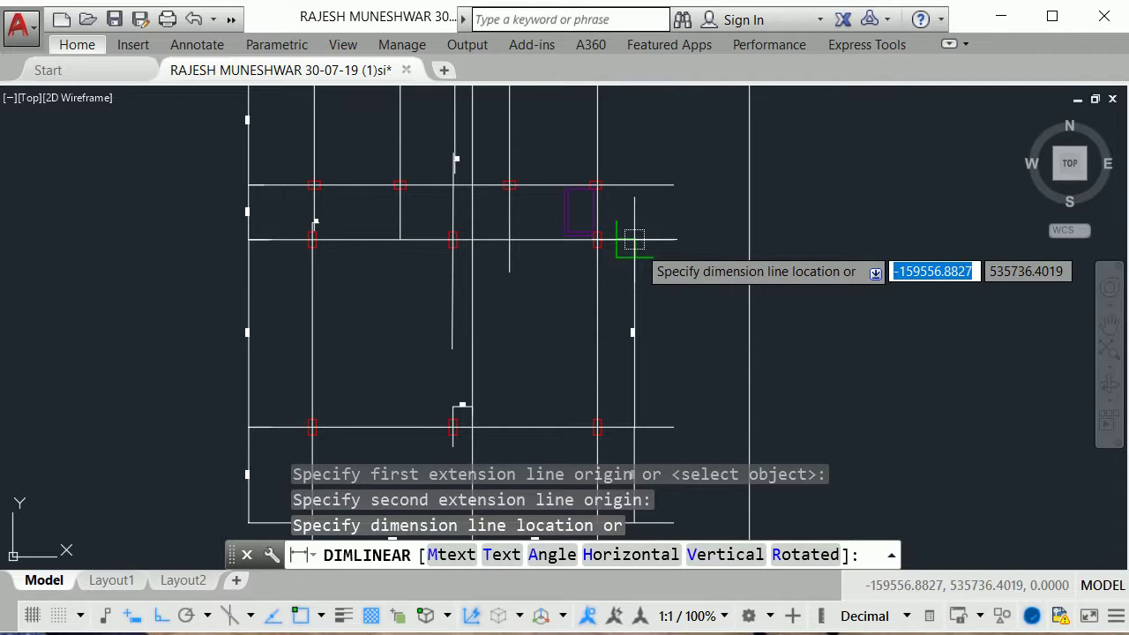
click(635, 240)
Step: Dimension the 1400 spacing between the lower and upper grid lines
scroll(675, 202, up, 2)
middle_drag(676, 202, 669, 396)
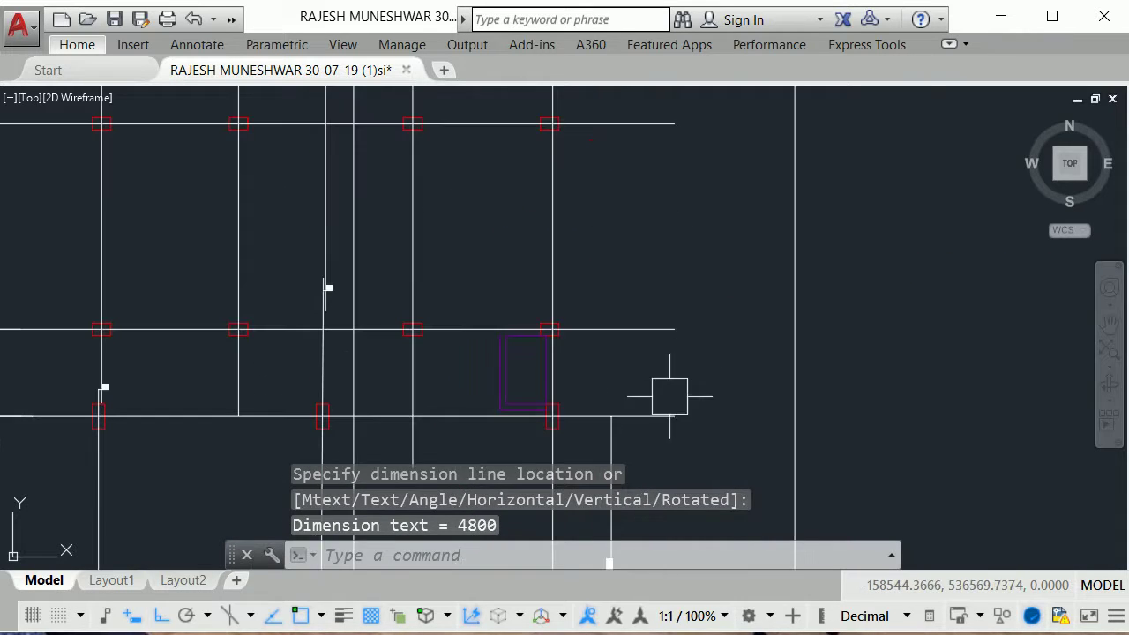
key(Return)
click(611, 416)
click(611, 329)
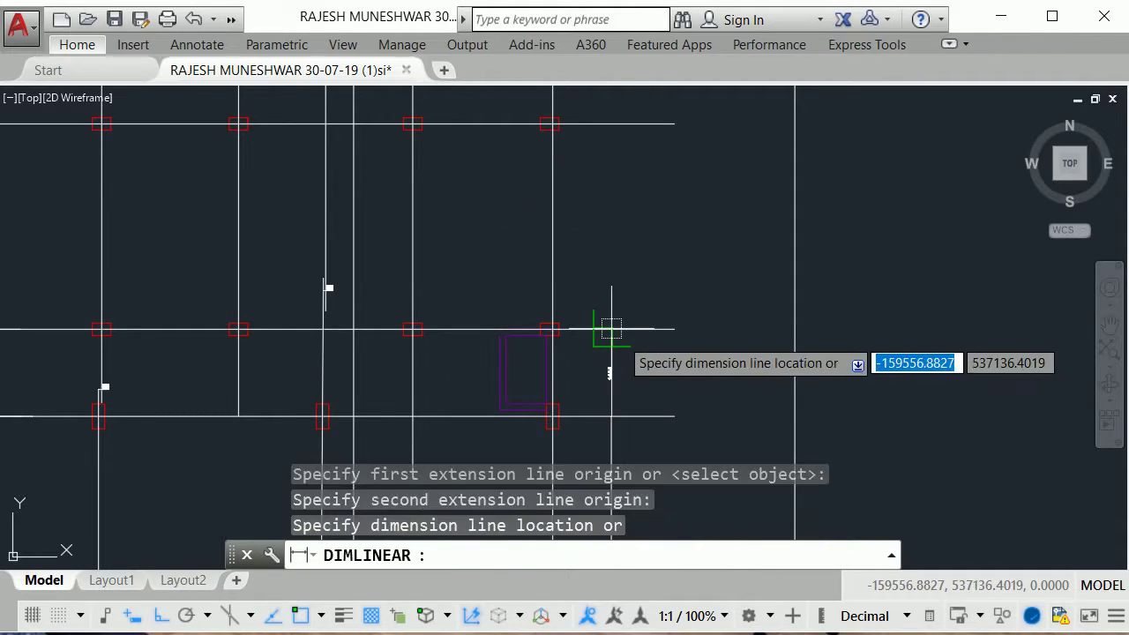
key(Escape)
key(Return)
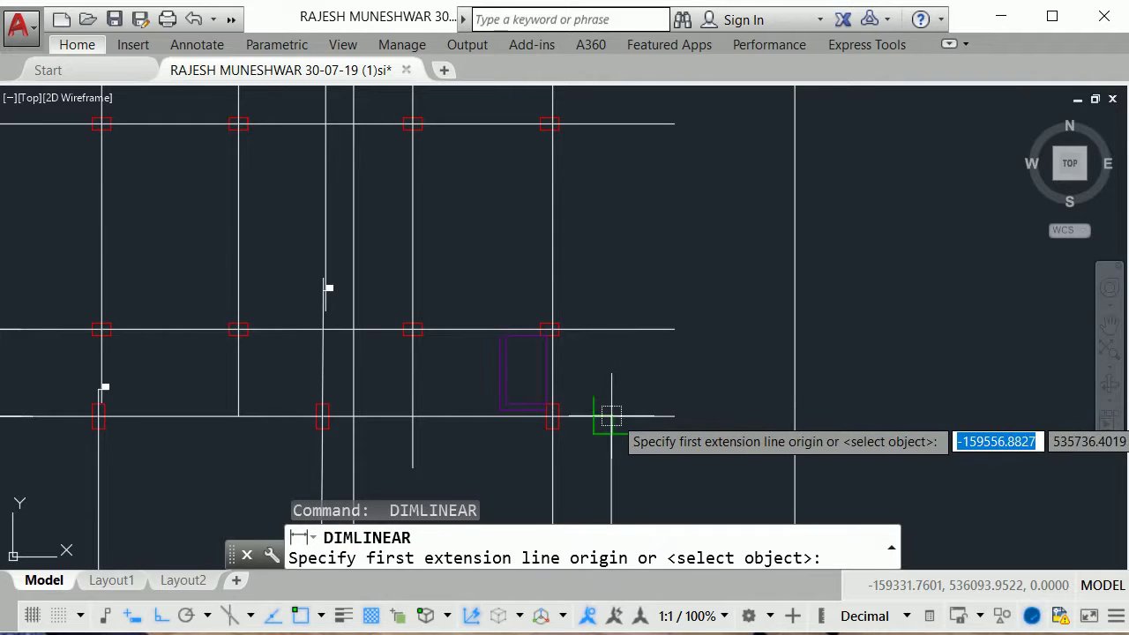
click(612, 415)
click(612, 329)
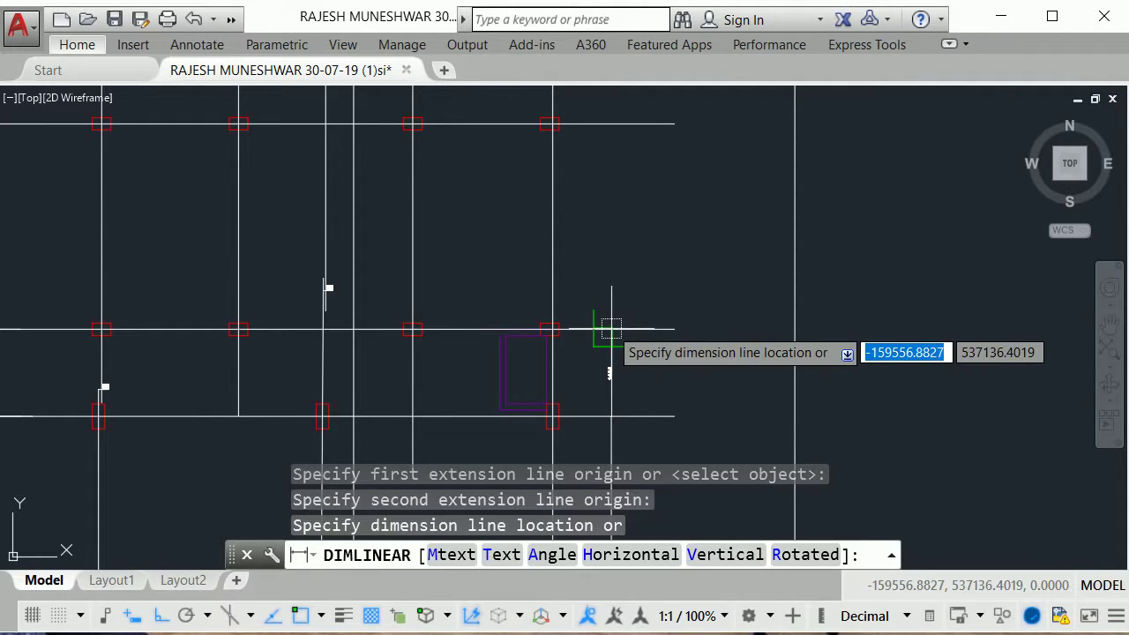
click(622, 318)
Step: Add a 3300 vertical dimension up to the upper grid line
middle_drag(625, 315, 673, 385)
key(Return)
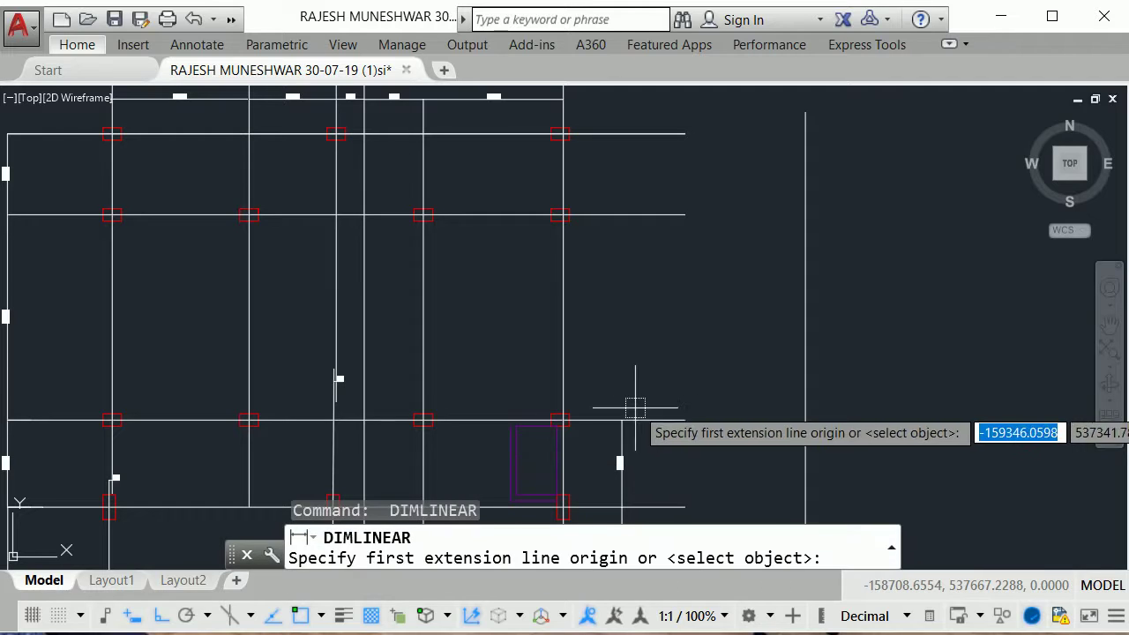
click(622, 420)
click(622, 214)
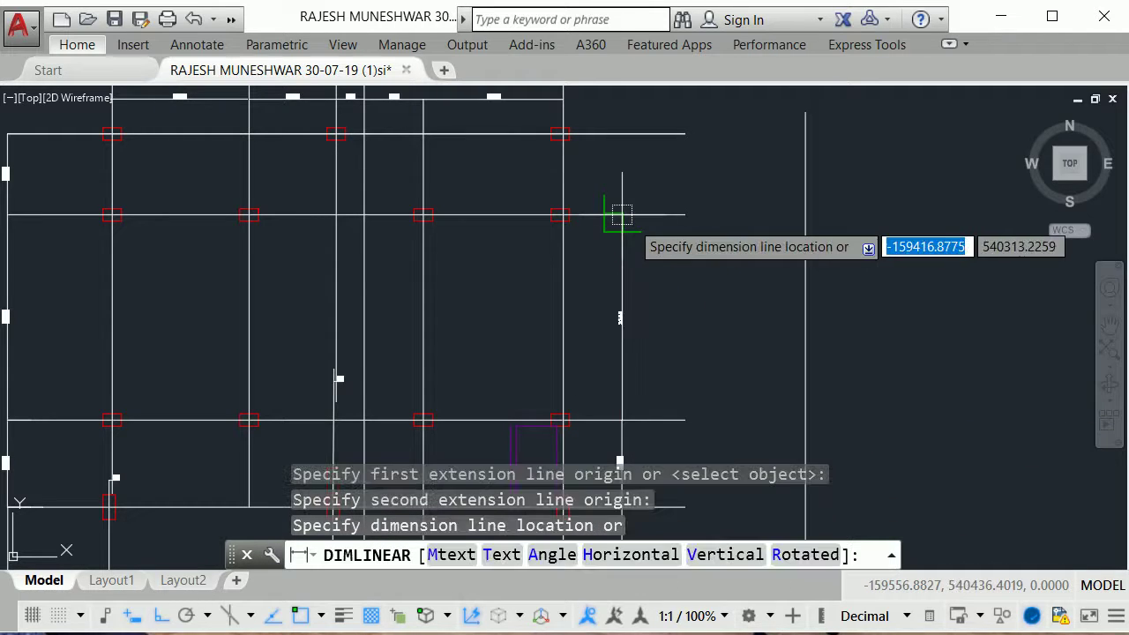
click(622, 215)
Step: Add a 1300 vertical dimension from the grid intersection to the upper grid line
middle_drag(643, 214, 659, 341)
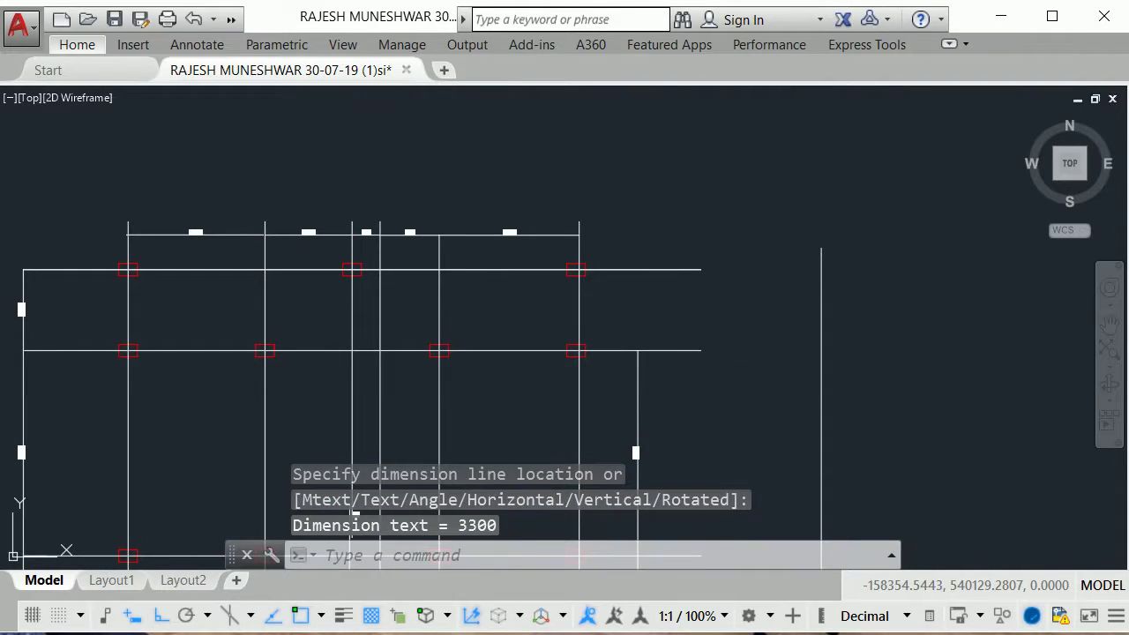
key(Return)
click(638, 351)
key(Escape)
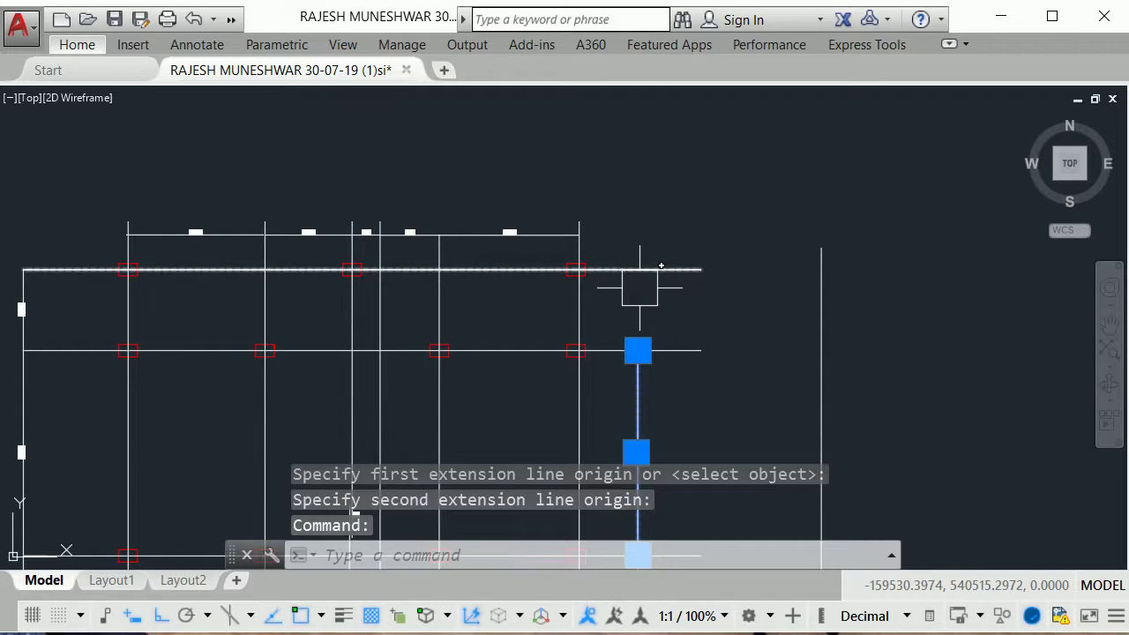
scroll(643, 304, up, 2)
key(Escape)
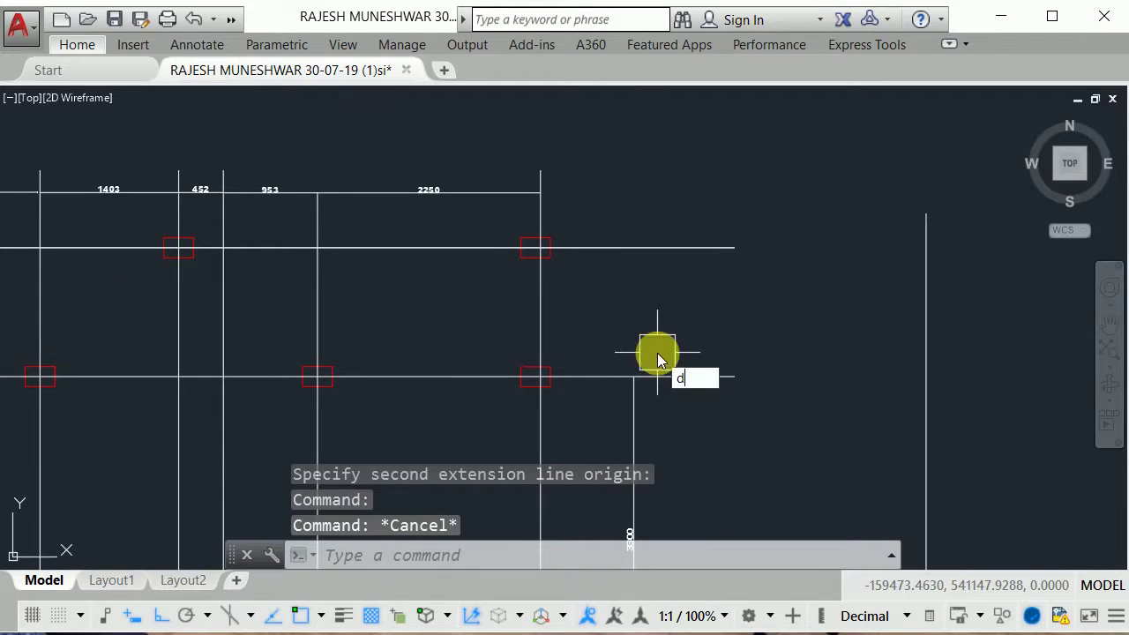
text(li)
key(Return)
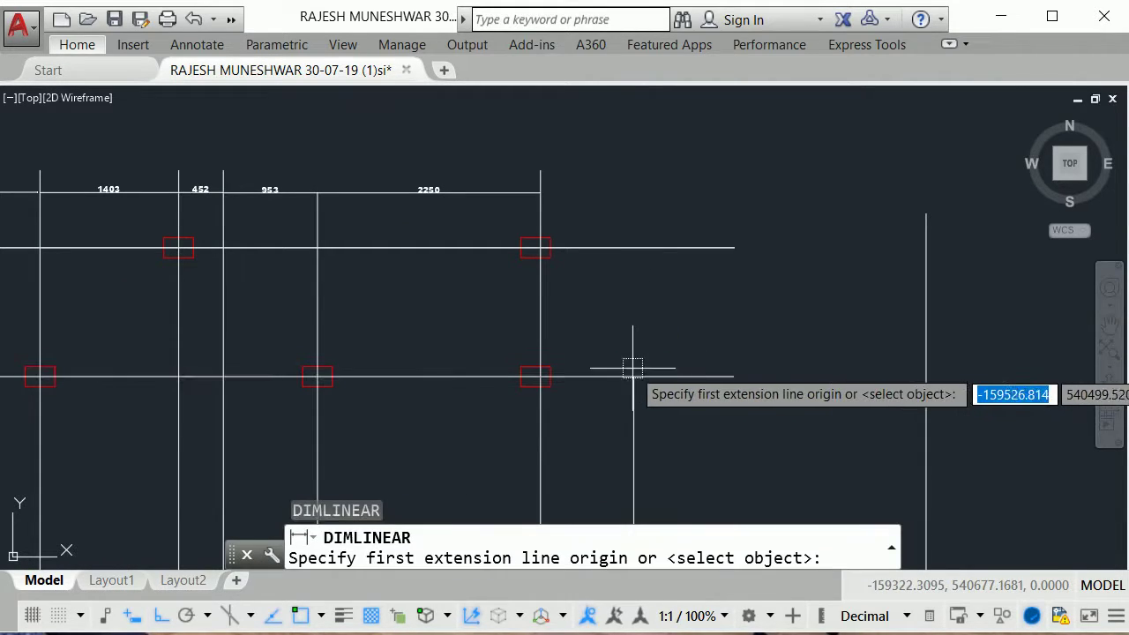
click(633, 376)
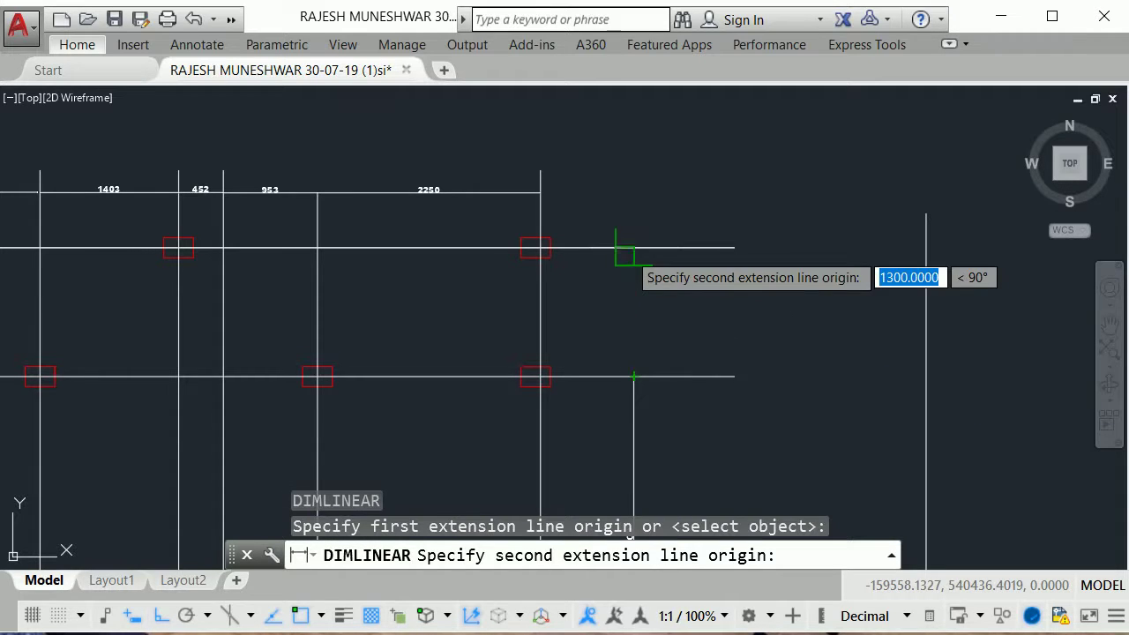
click(633, 248)
click(632, 253)
right_click(676, 277)
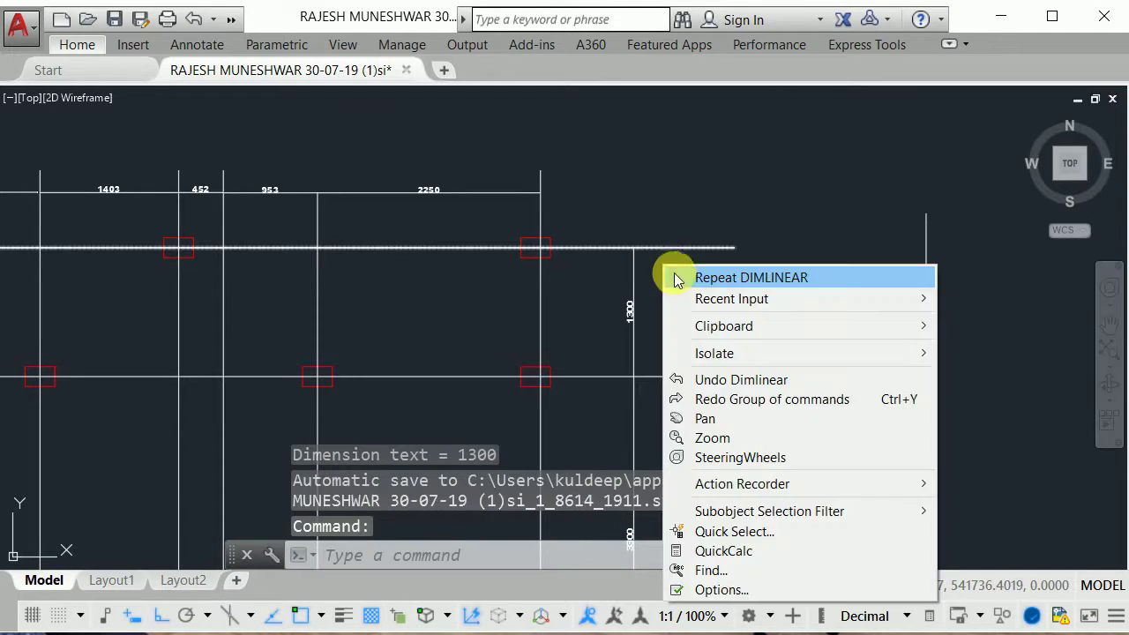
click(661, 251)
scroll(726, 202, down, 2)
key(Escape)
scroll(753, 269, down, 2)
mouse_move(753, 269)
middle_down()
mouse_move(770, 317)
mouse_move(771, 275)
mouse_move(751, 255)
middle_up()
scroll(772, 274, down, 2)
scroll(750, 255, down, 2)
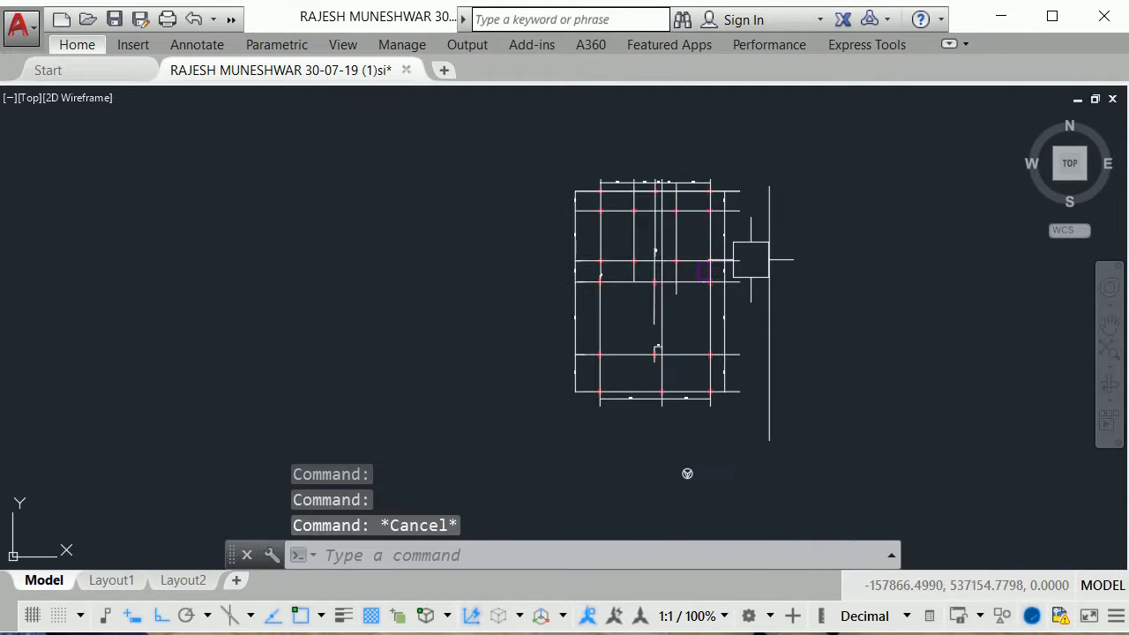
scroll(697, 220, up, 2)
scroll(584, 208, up, 2)
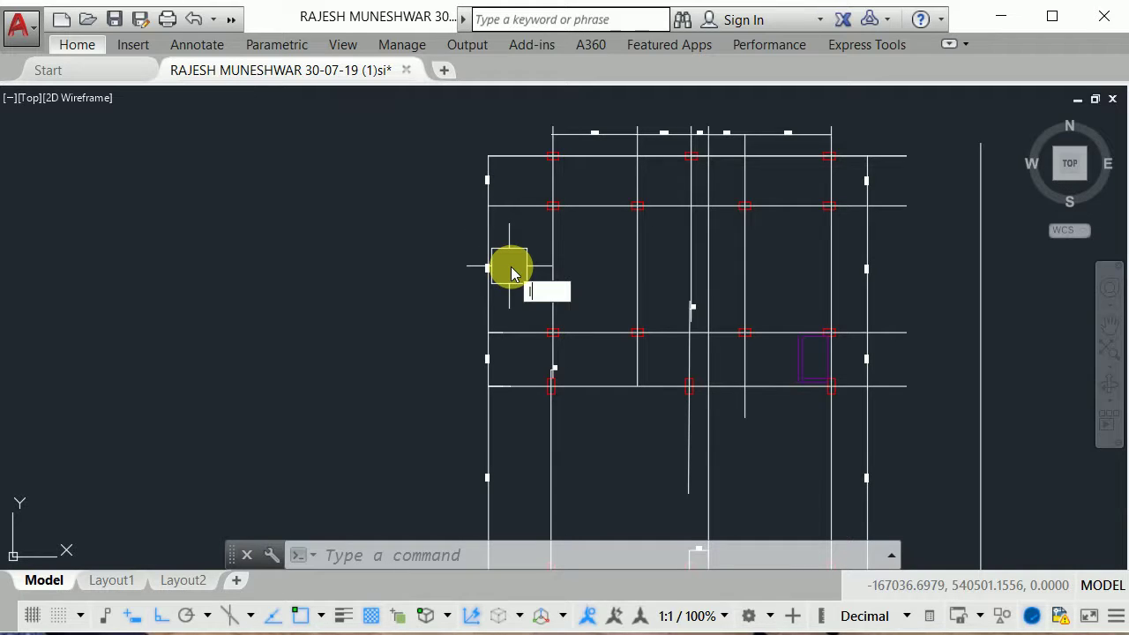
text(l)
key(Return)
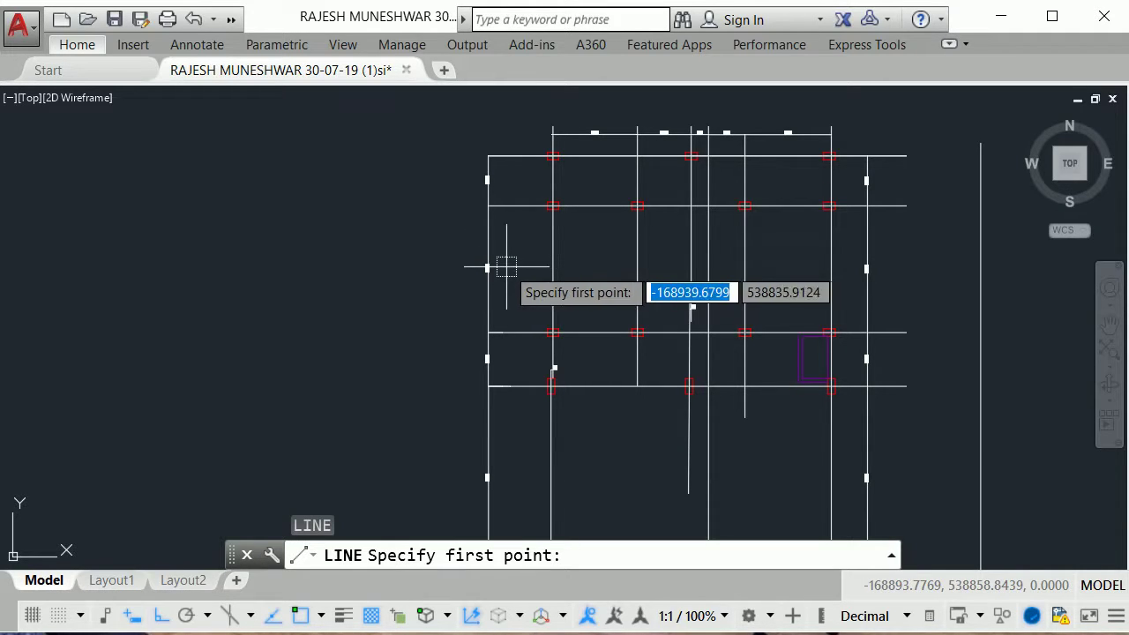
key(Escape)
key(Escape)
text(l)
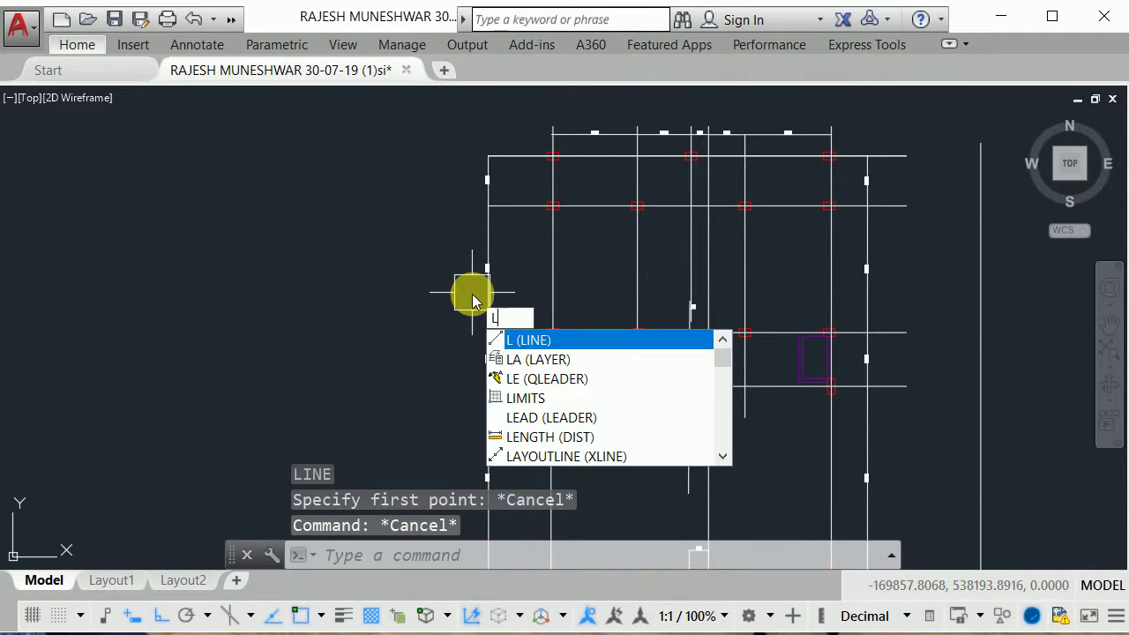
key(Return)
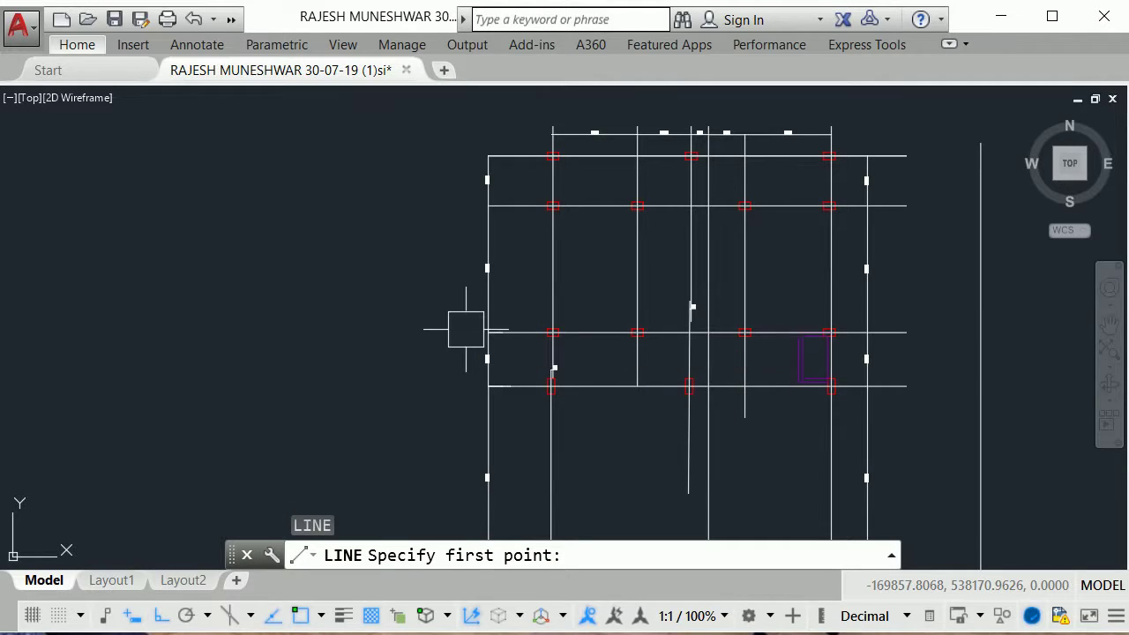
key(Escape)
key(Return)
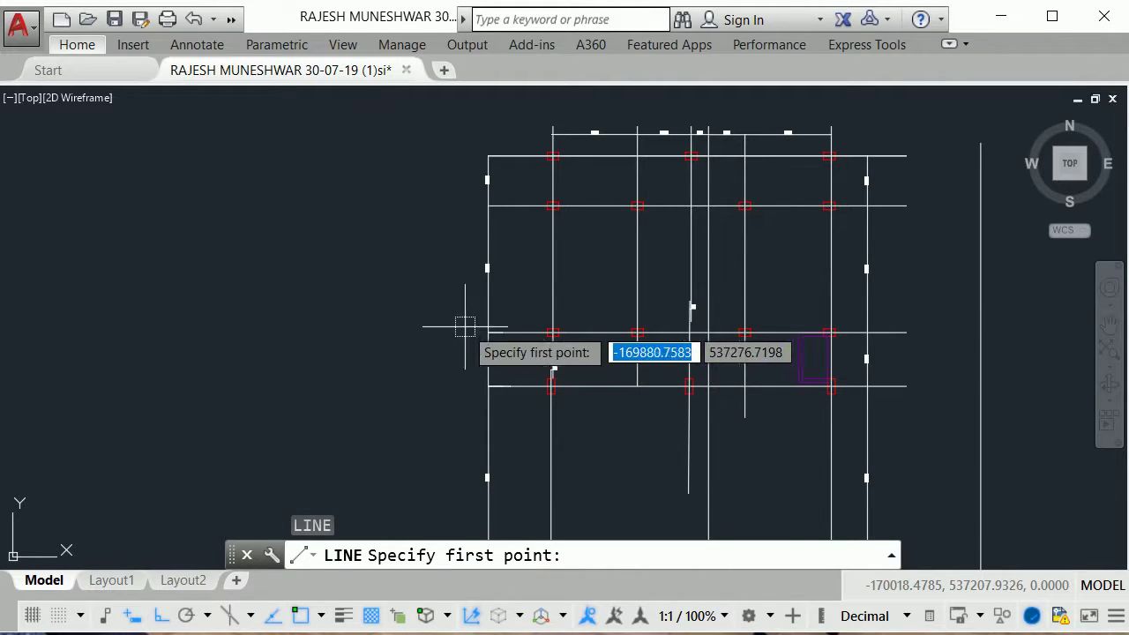
key(Escape)
key(Escape)
key(Escape)
text(l)
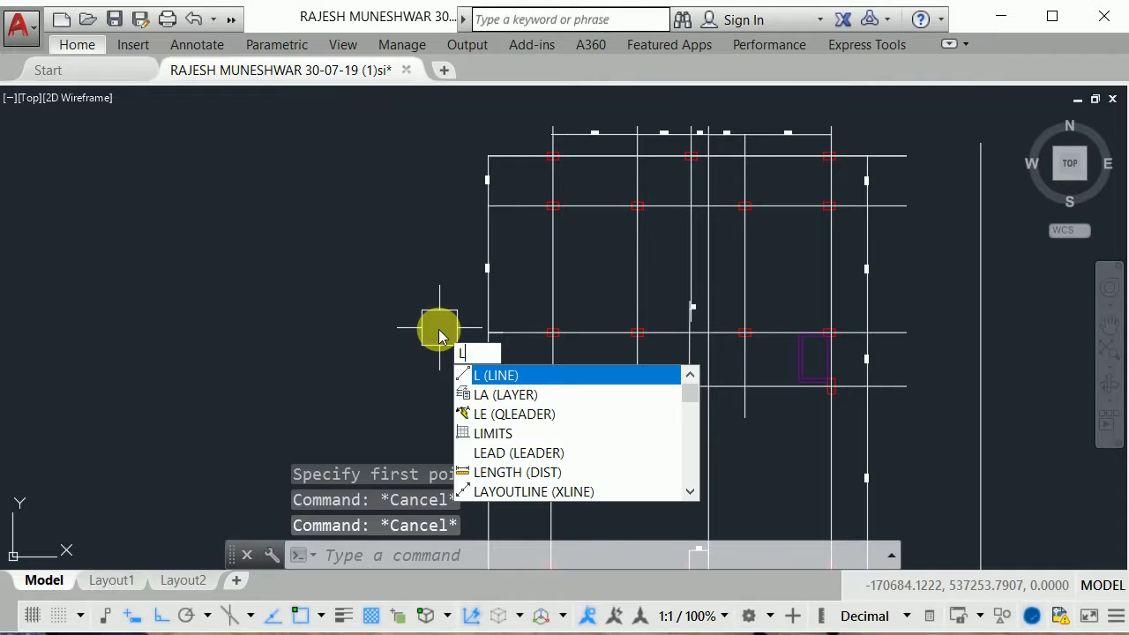
Step: Change the HIDDEN layer colour to index 50 (yellow) in the layer palette
click(521, 394)
click(146, 209)
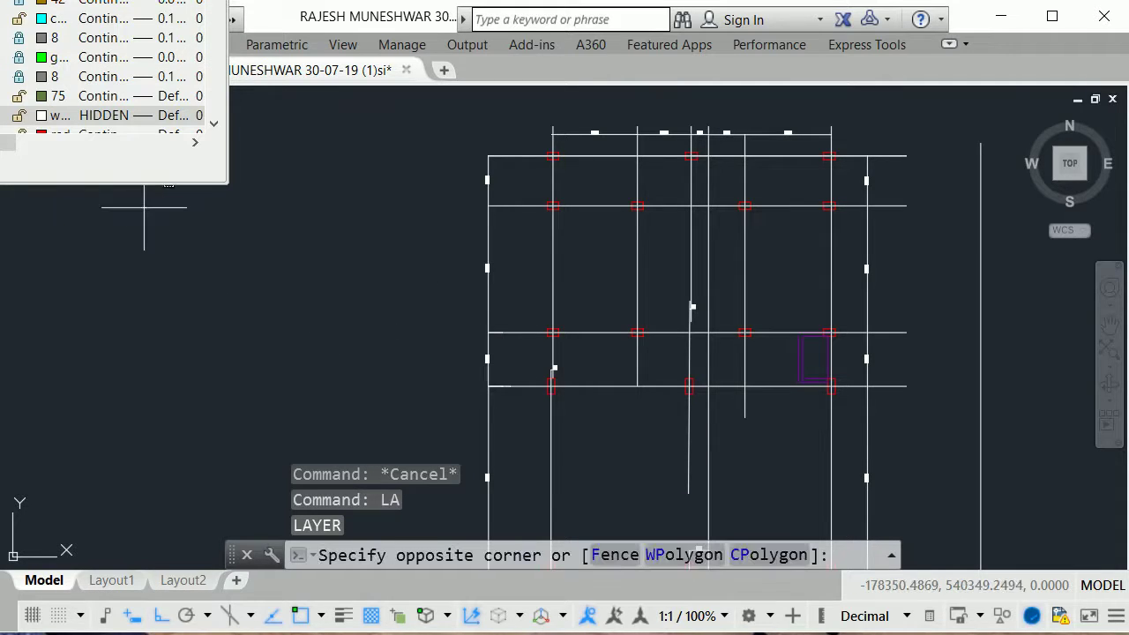
click(145, 322)
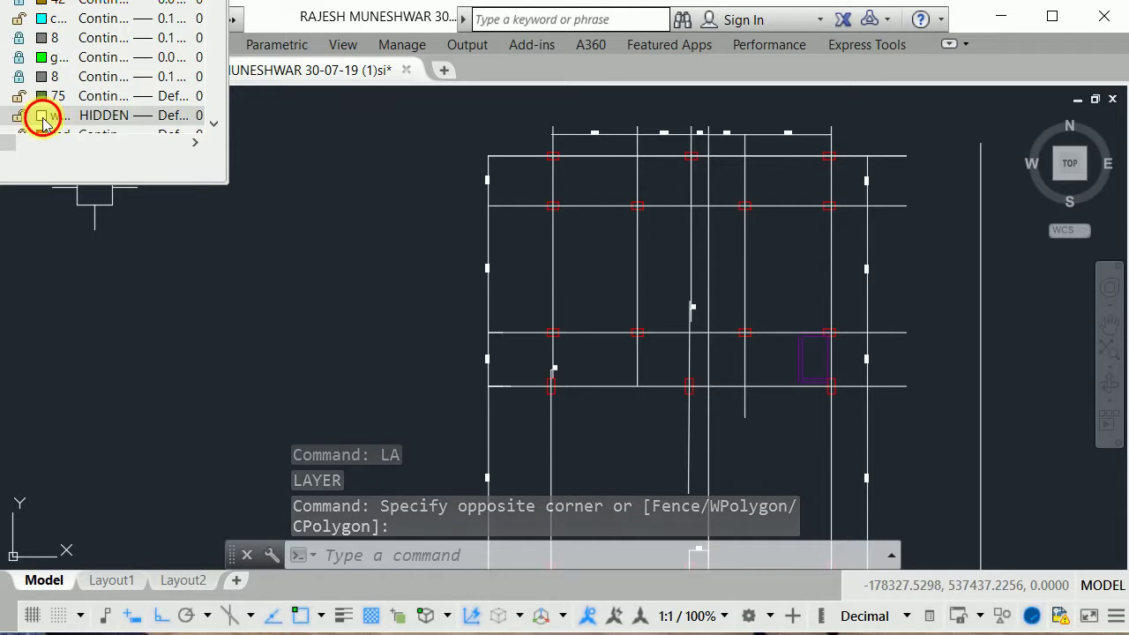
click(42, 118)
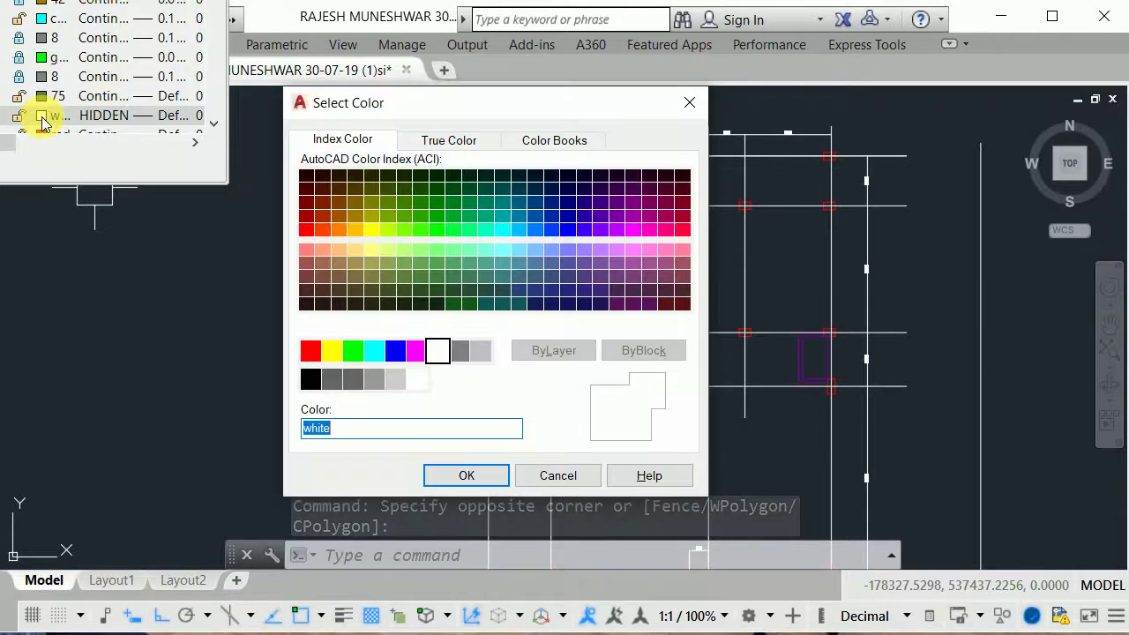
double_click(373, 226)
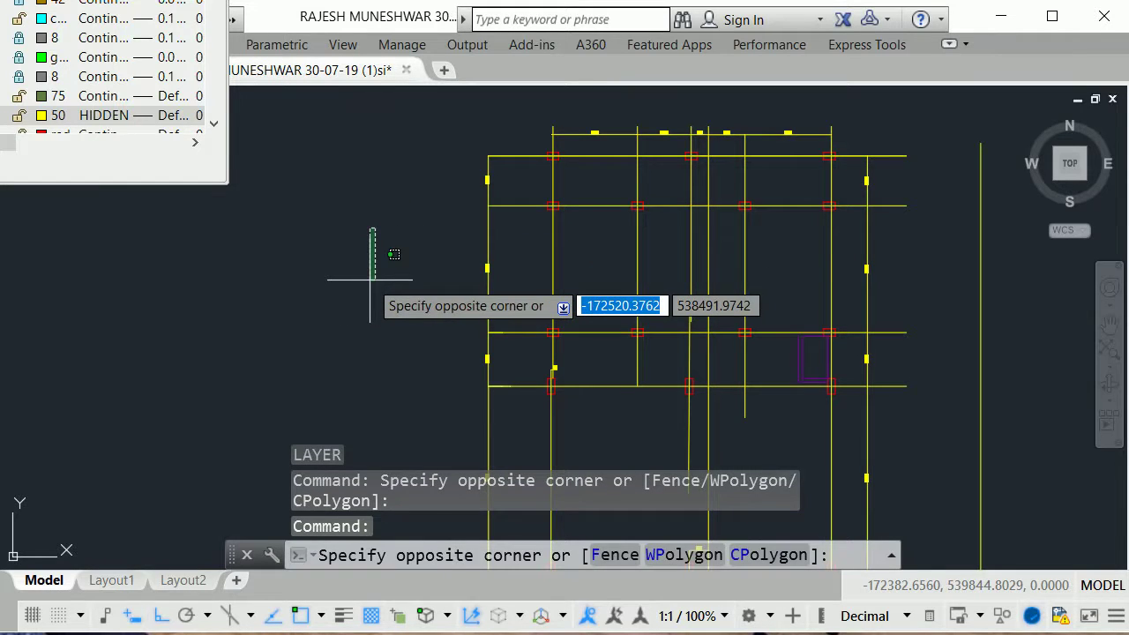
key(Escape)
key(Escape)
key(Escape)
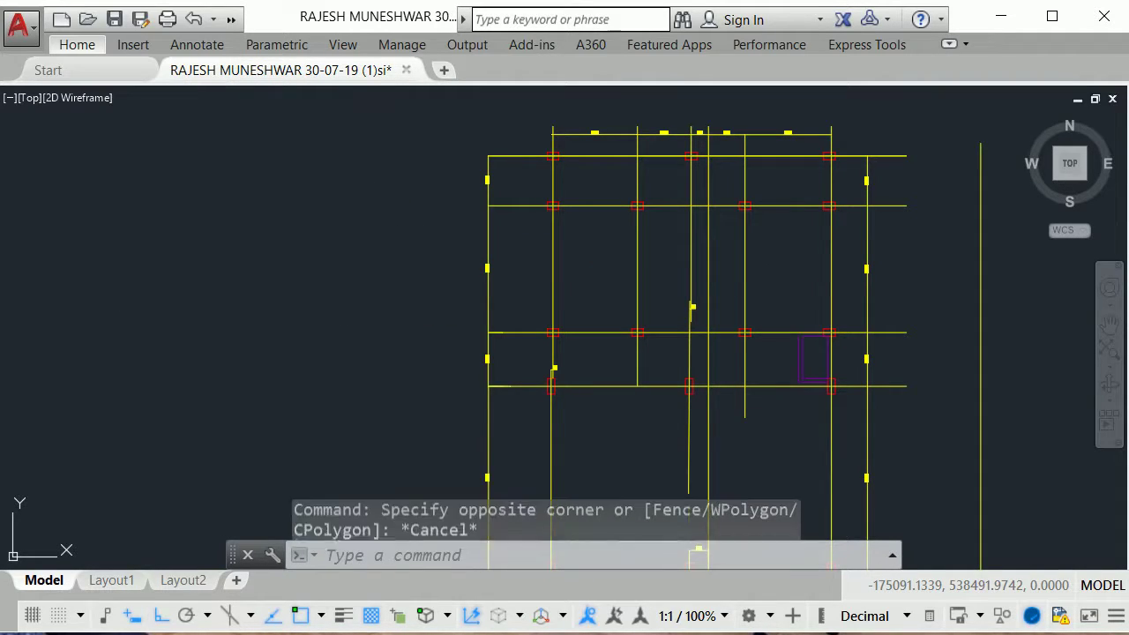
Step: Zoom and pan to bring the lower part of the column grid into view
scroll(699, 174, down, 2)
scroll(693, 268, up, 3)
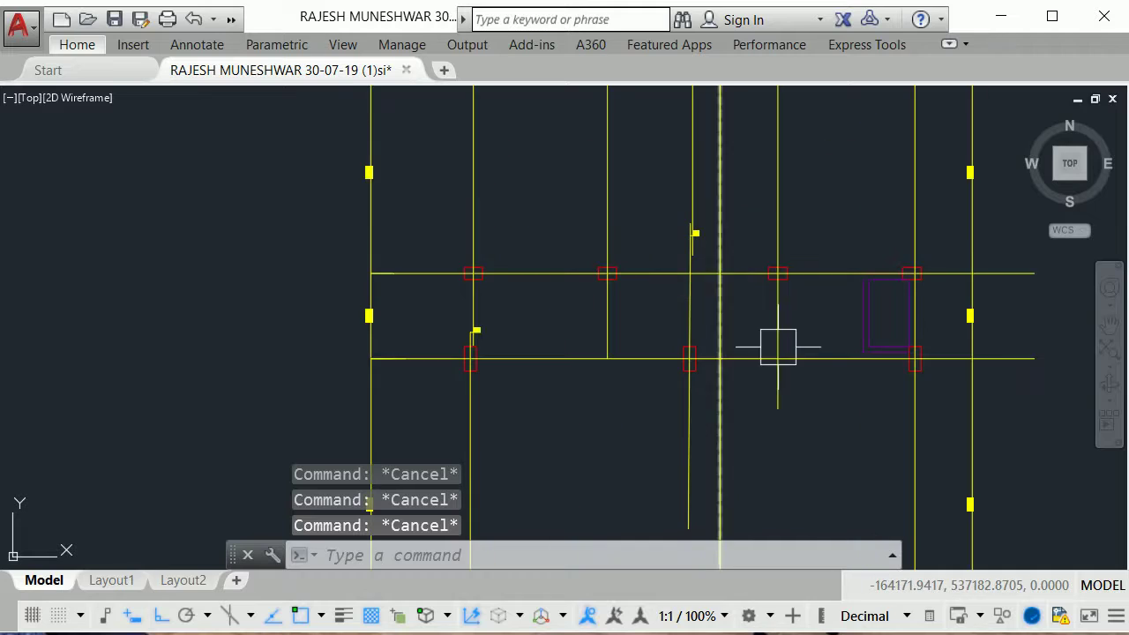
scroll(630, 368, up, 2)
scroll(645, 296, up, 2)
scroll(645, 297, down, 3)
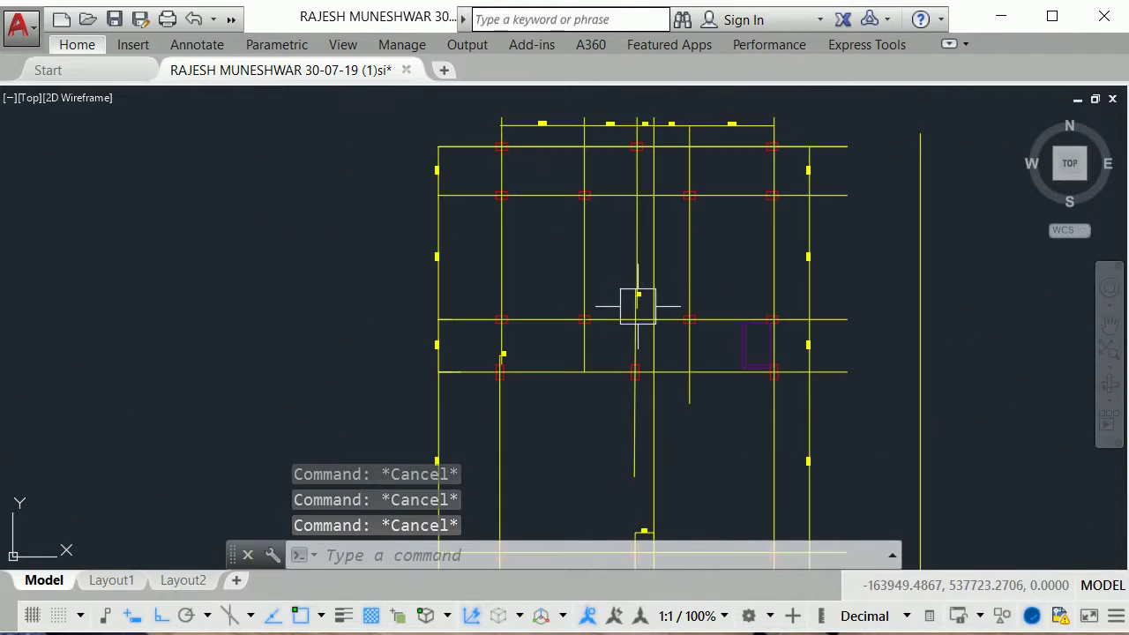
scroll(550, 318, up, 2)
middle_drag(598, 369, 599, 223)
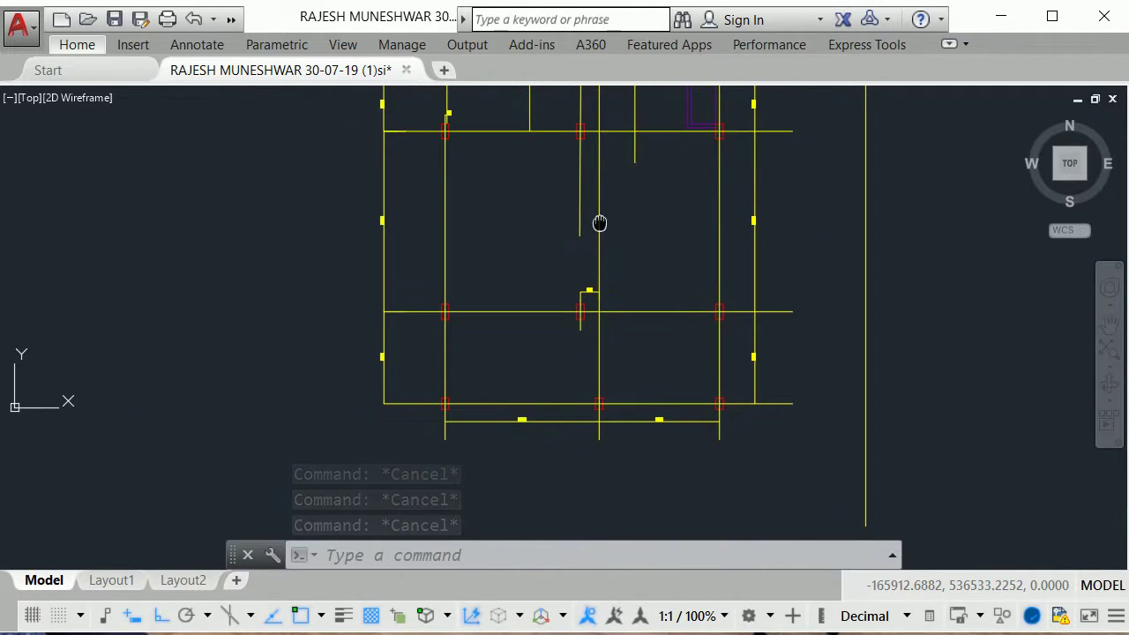
middle_drag(579, 288, 575, 361)
middle_drag(555, 285, 554, 348)
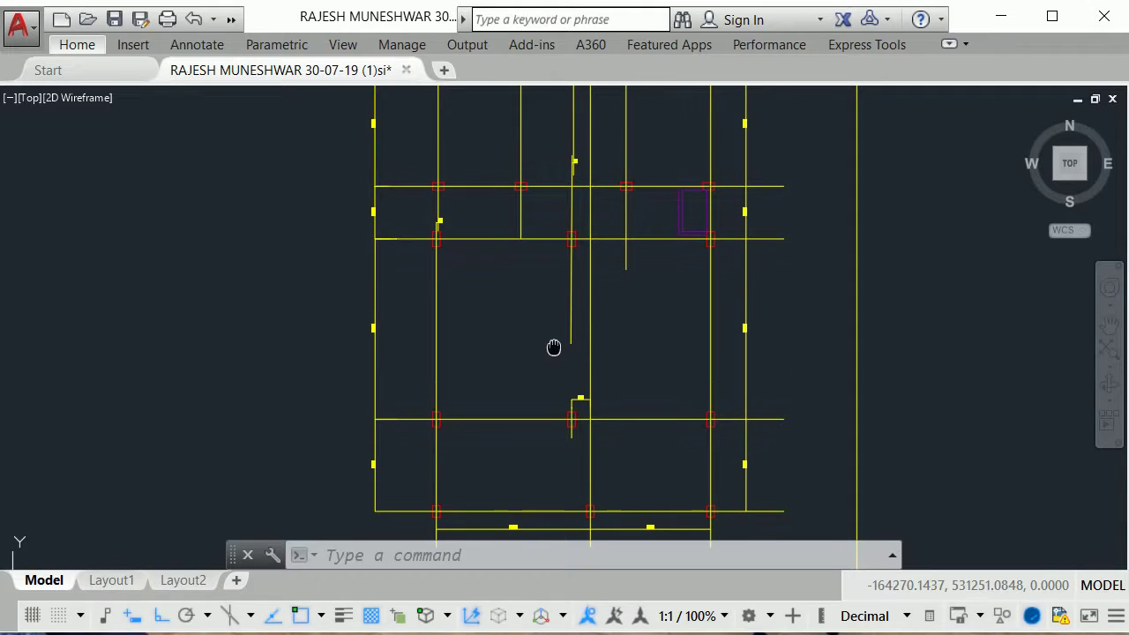
Step: Turn on the ground floor plan layers in the layer palette so walls and room labels show
text(L)
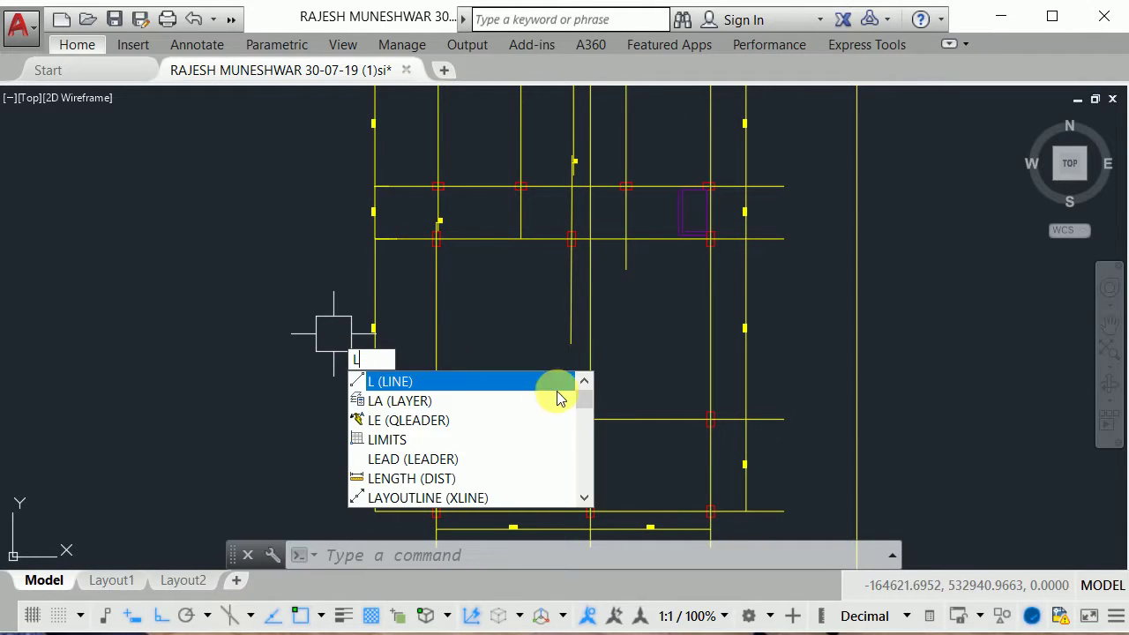
click(497, 403)
click(491, 391)
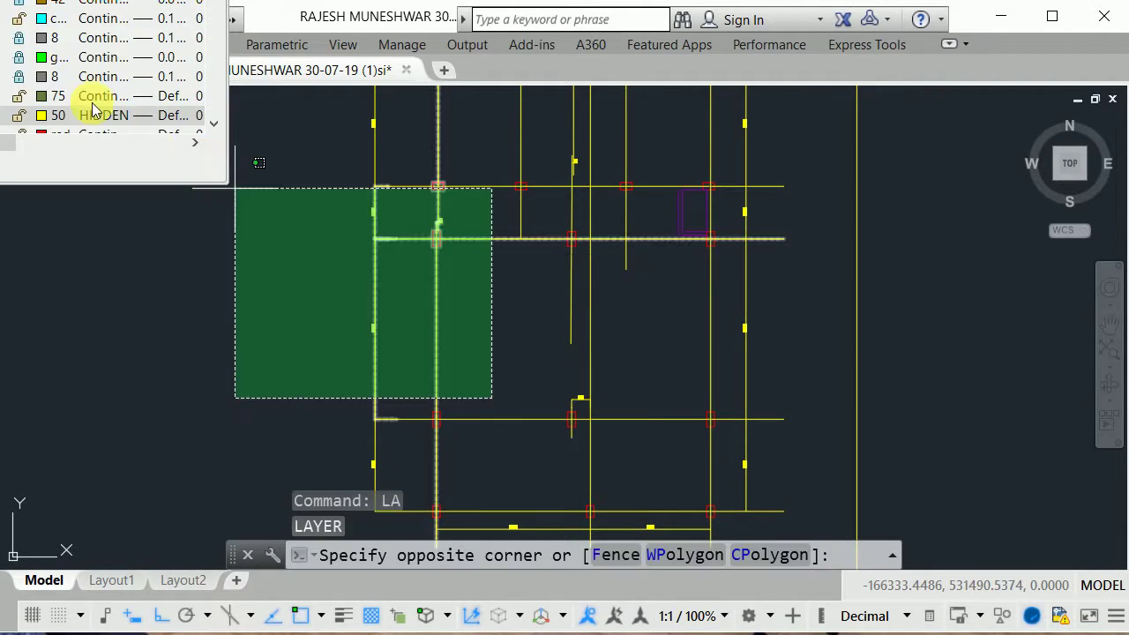
right_click(488, 349)
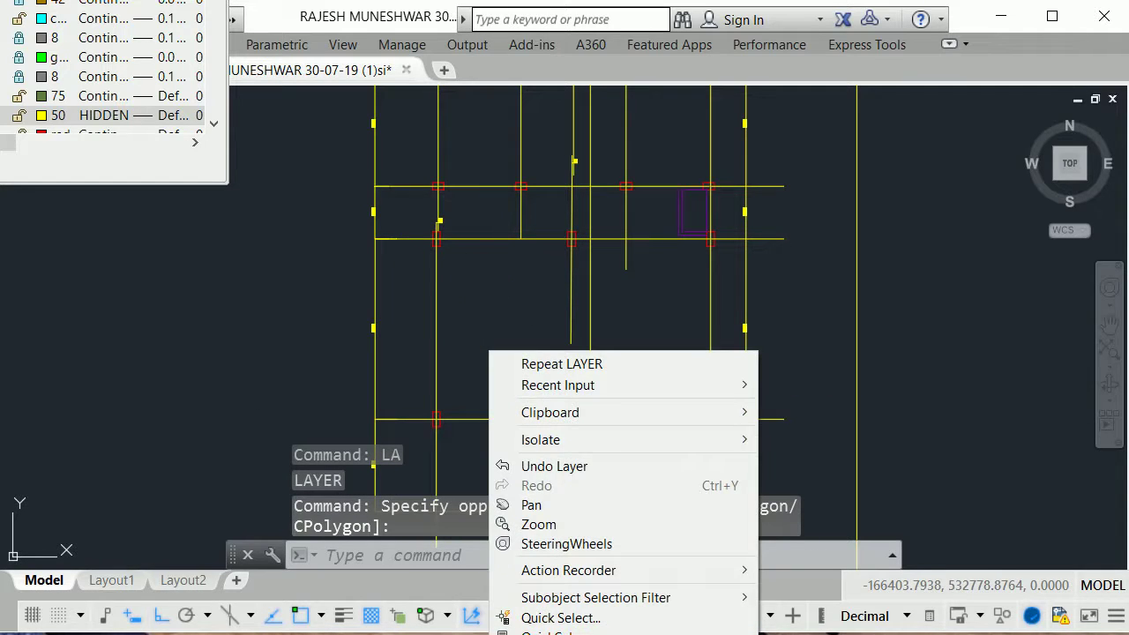
key(Escape)
click(514, 262)
key(Escape)
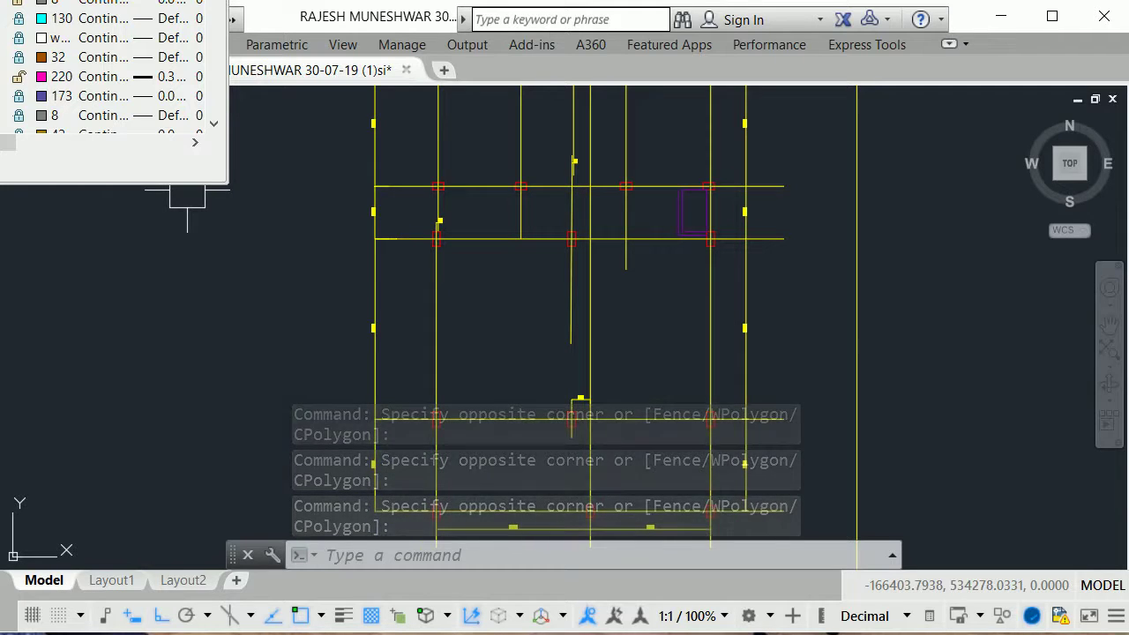
key(Escape)
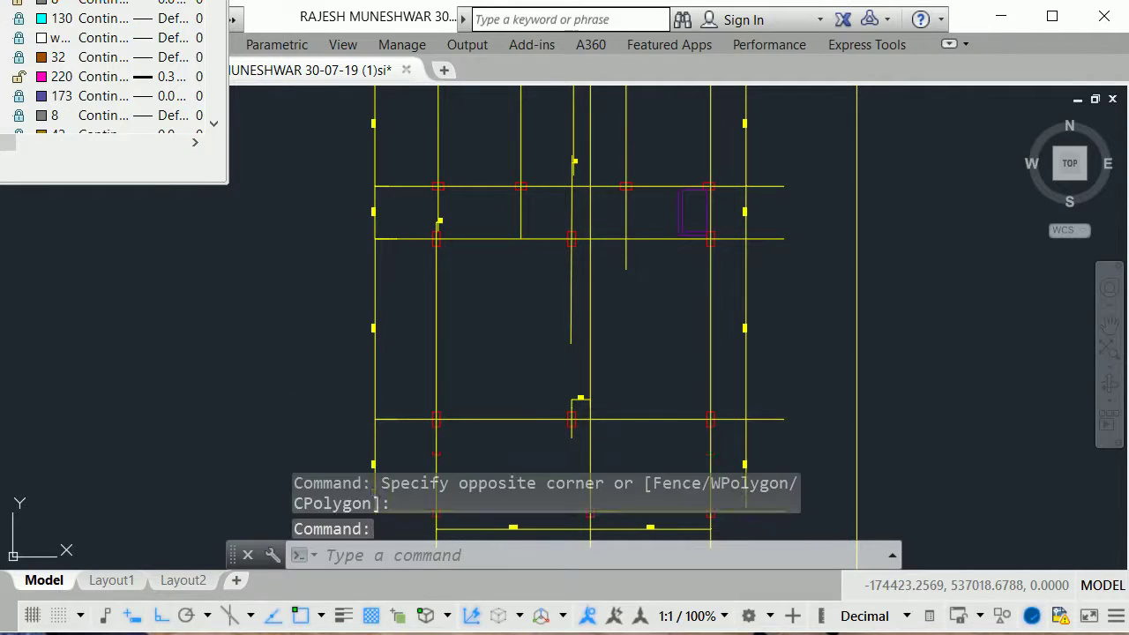
key(Escape)
key(Escape)
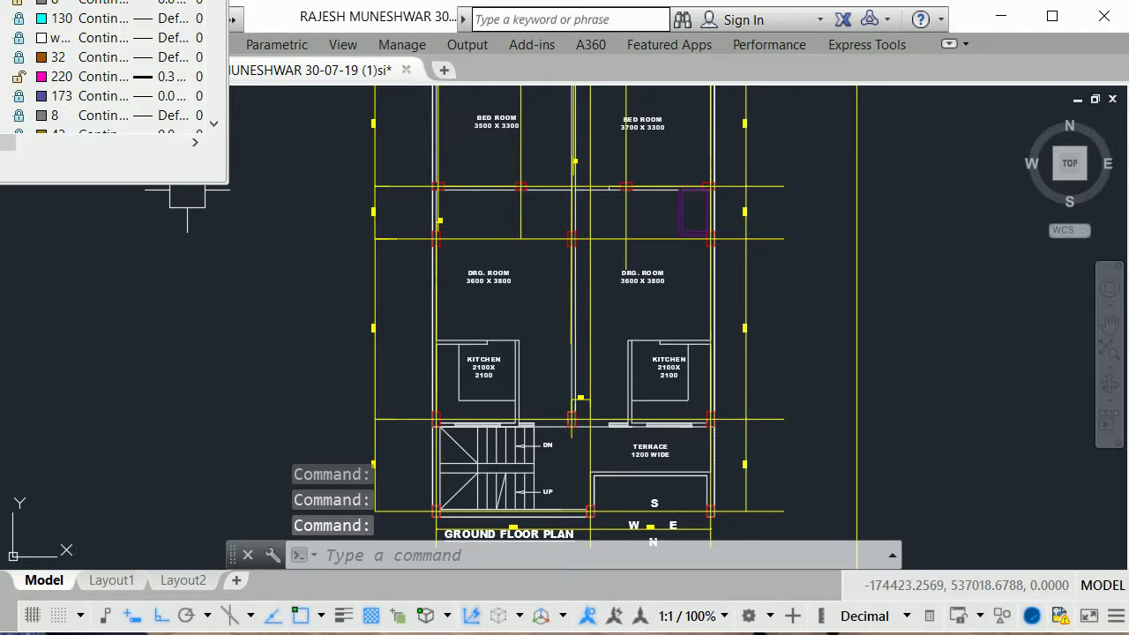
click(187, 196)
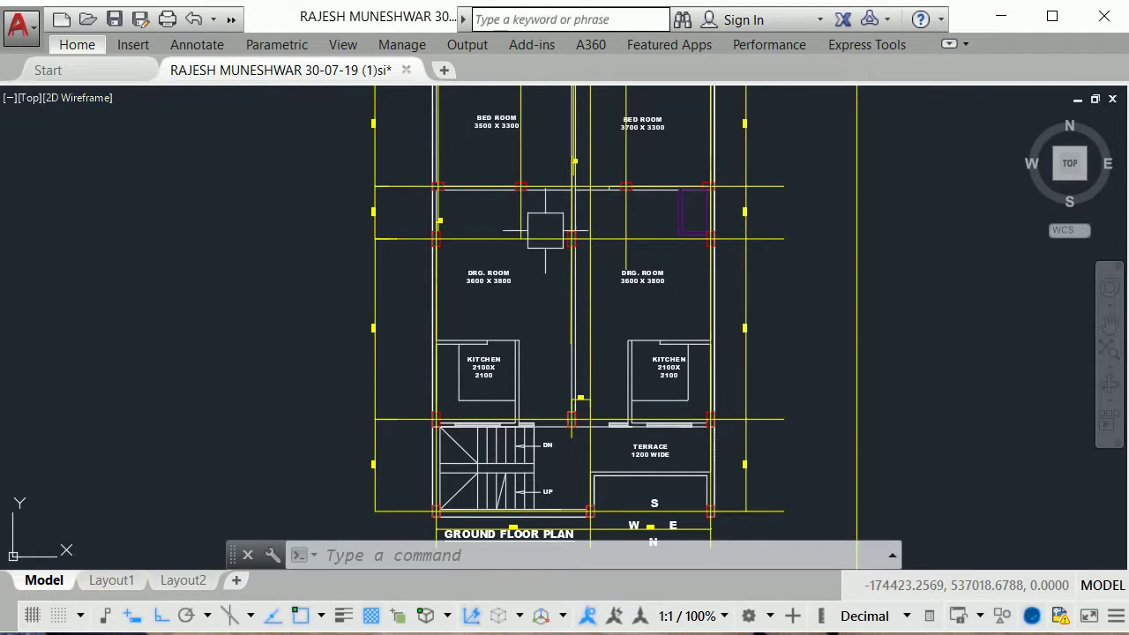
scroll(545, 229, down, 2)
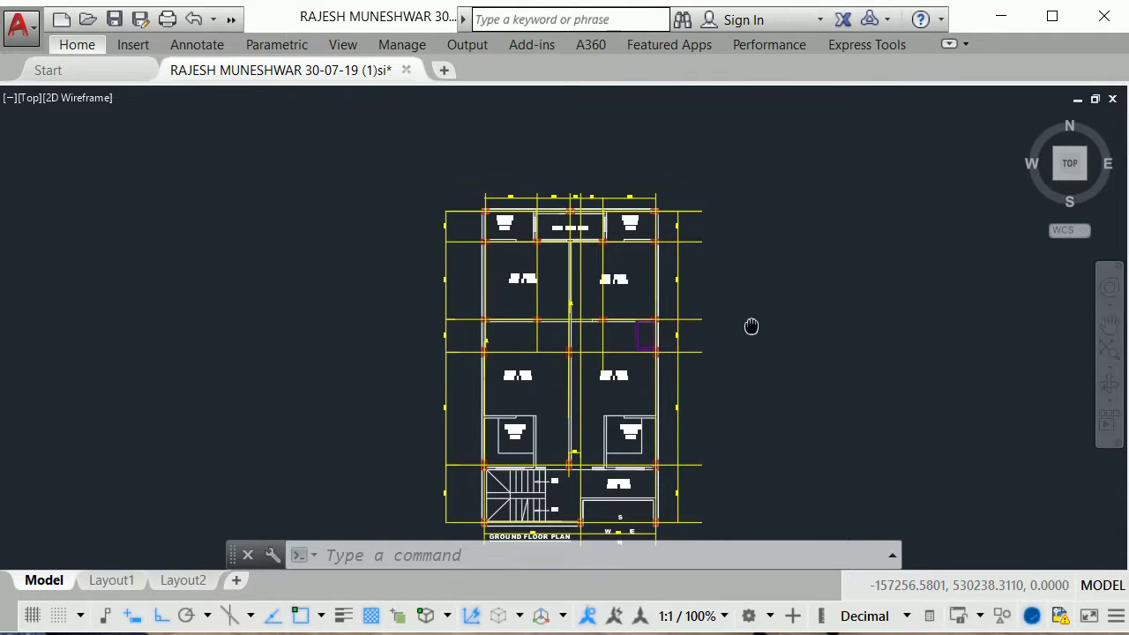
scroll(544, 303, up, 3)
scroll(544, 304, up, 1)
middle_drag(511, 389, 529, 260)
scroll(564, 299, down, 2)
middle_drag(600, 335, 599, 191)
scroll(599, 192, down, 2)
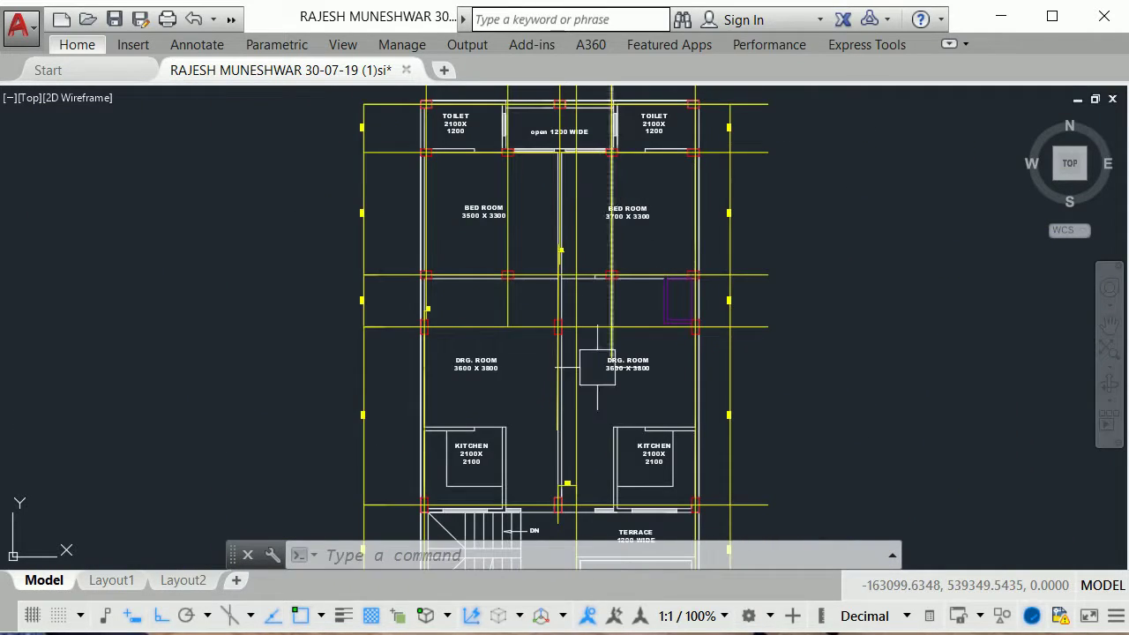
middle_drag(600, 365, 625, 244)
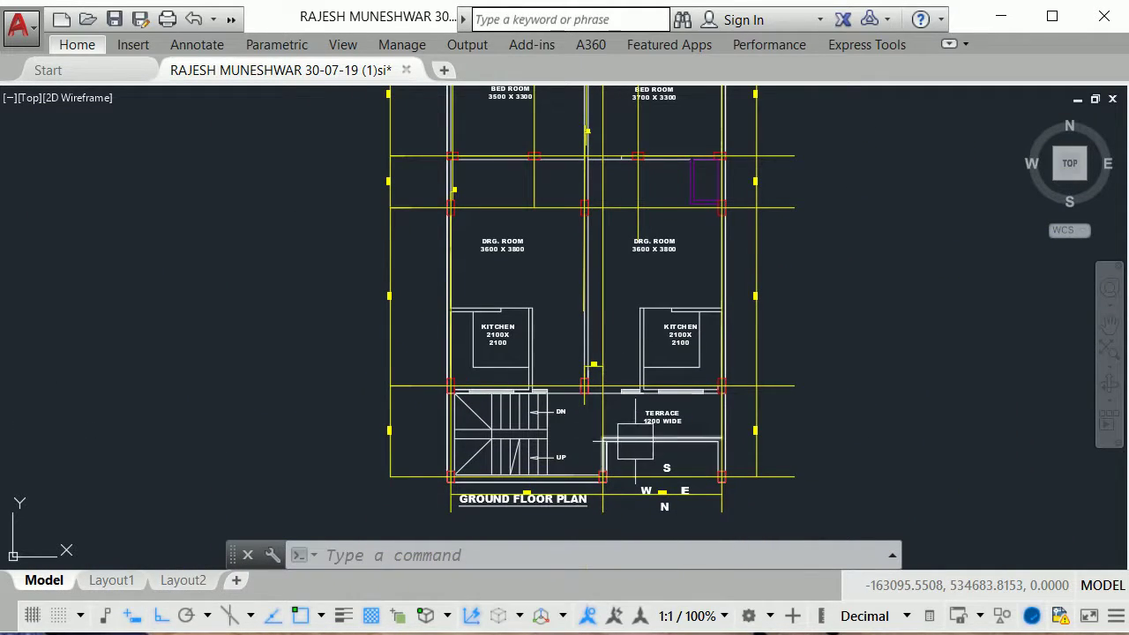
middle_drag(680, 335, 684, 450)
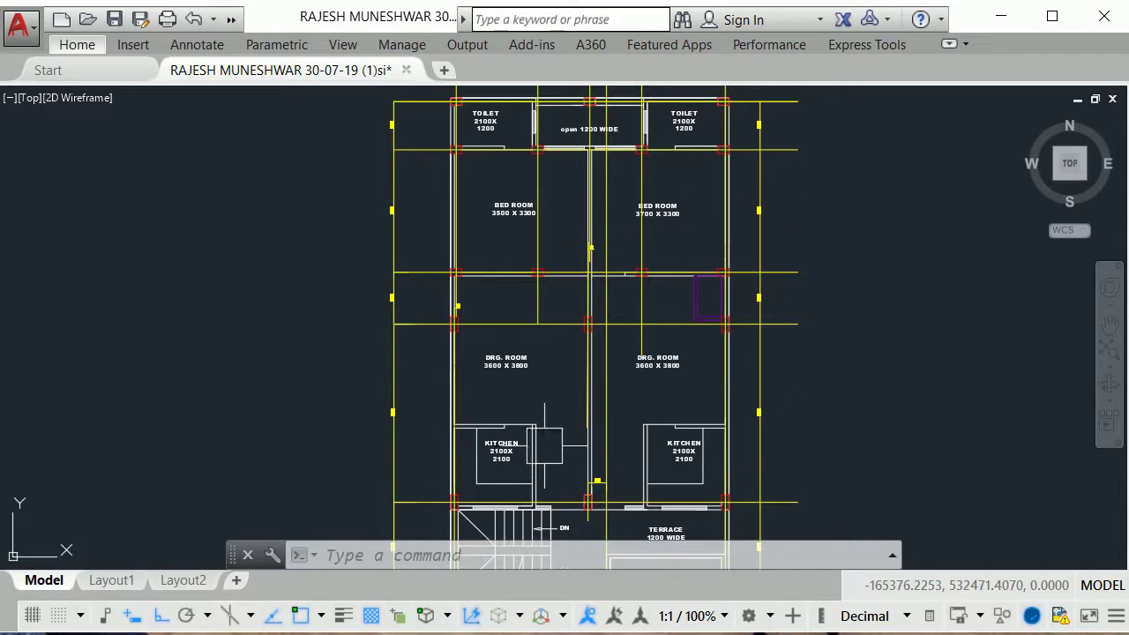
middle_drag(703, 400, 703, 450)
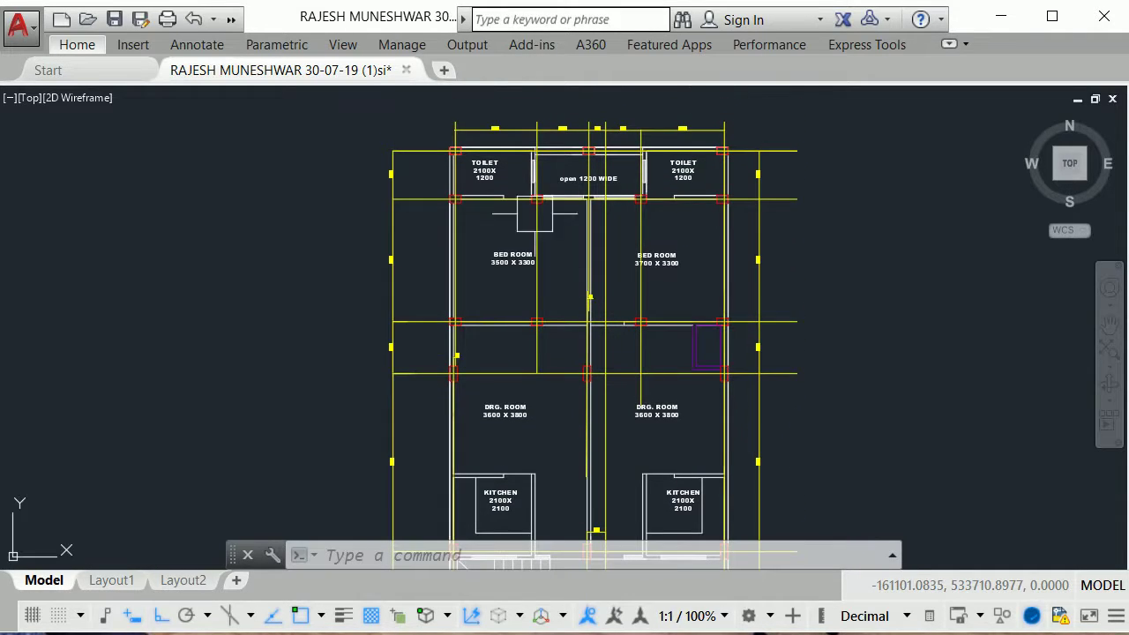
middle_drag(643, 353, 631, 296)
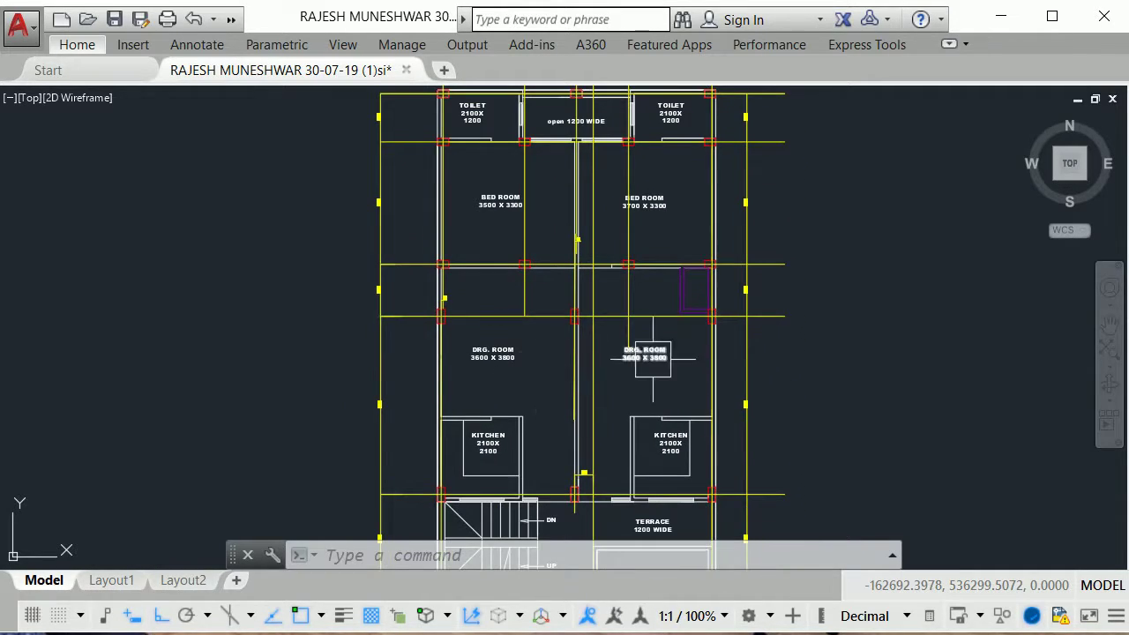
middle_drag(649, 380, 642, 444)
scroll(529, 157, up, 4)
scroll(609, 234, down, 2)
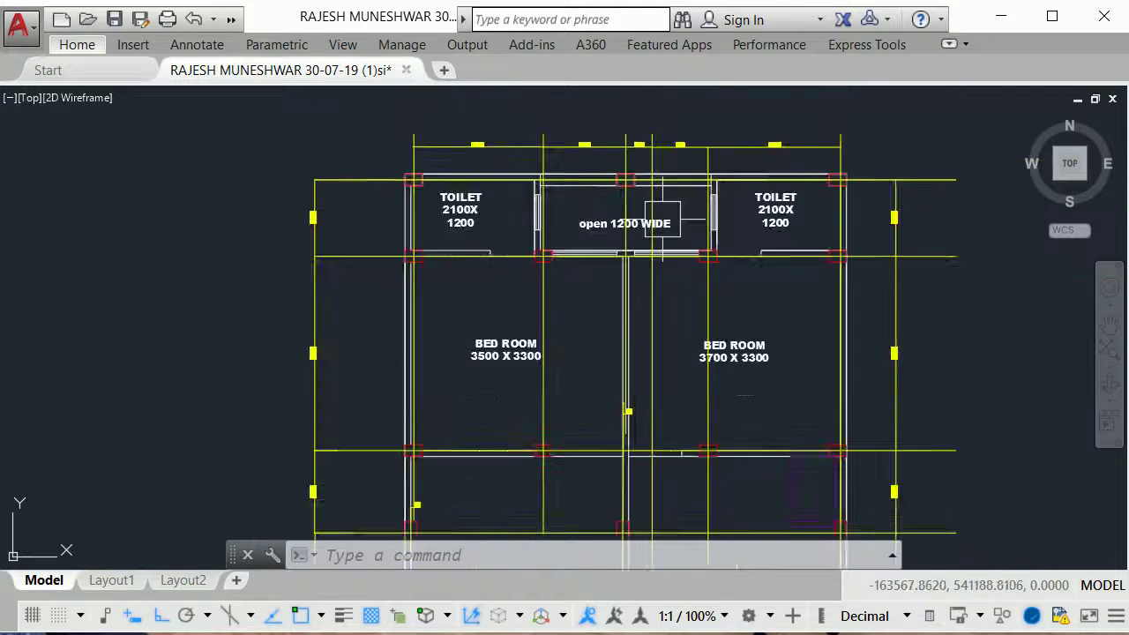
scroll(609, 273, down, 2)
mouse_move(653, 529)
middle_down()
mouse_move(654, 291)
mouse_move(653, 303)
middle_up()
scroll(655, 291, down, 2)
scroll(653, 303, up, 2)
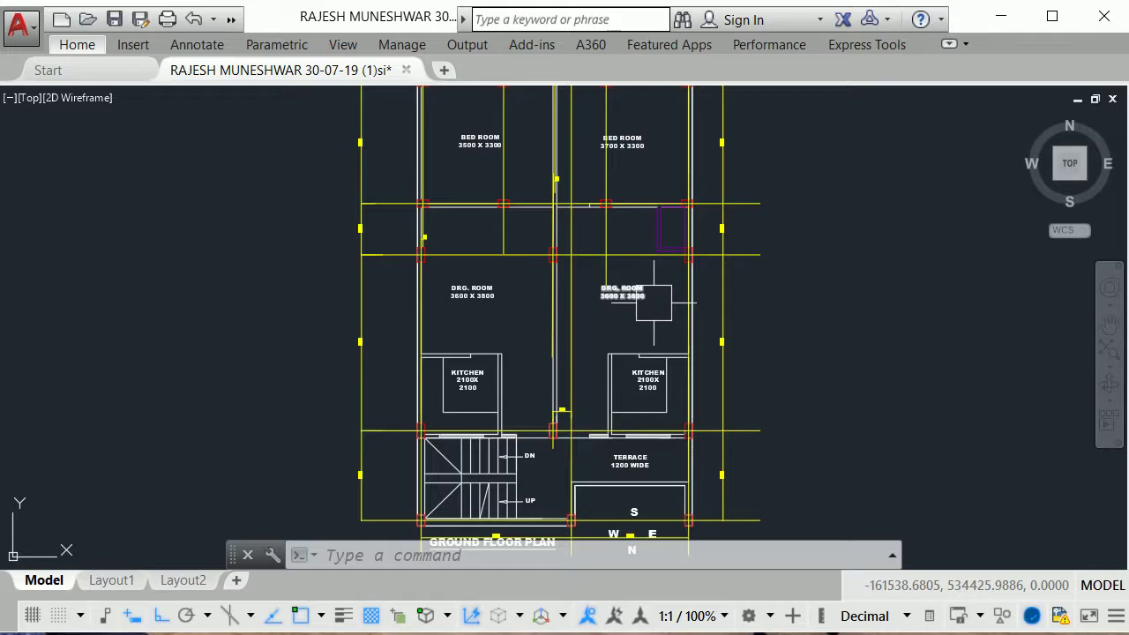